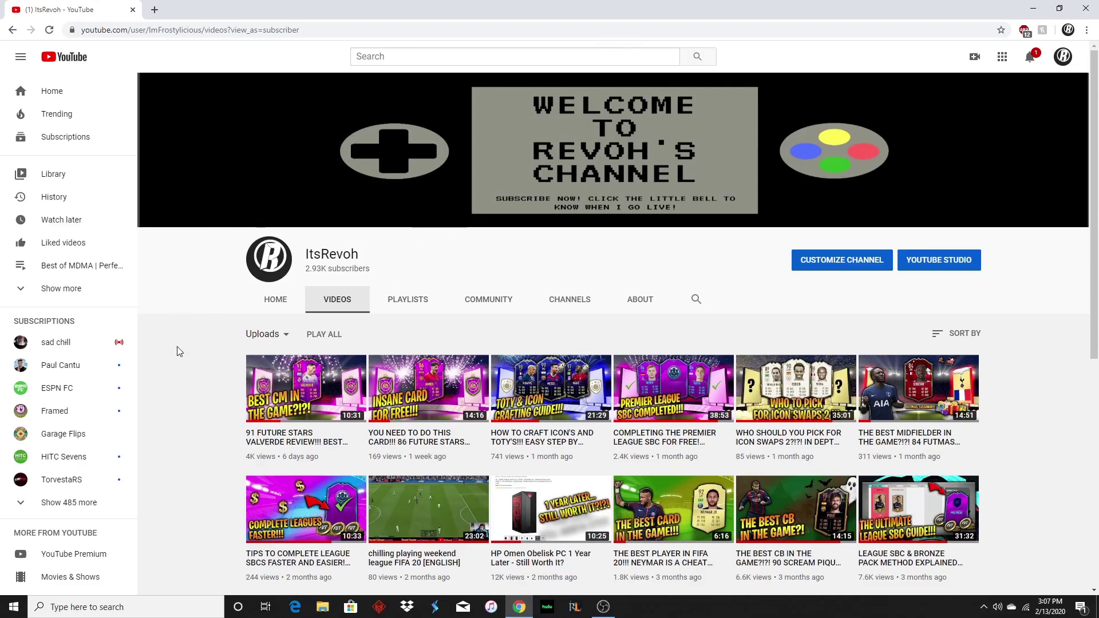
Look through the thumbnails of the channel's uploaded videos.
scroll(685, 355, down, 3)
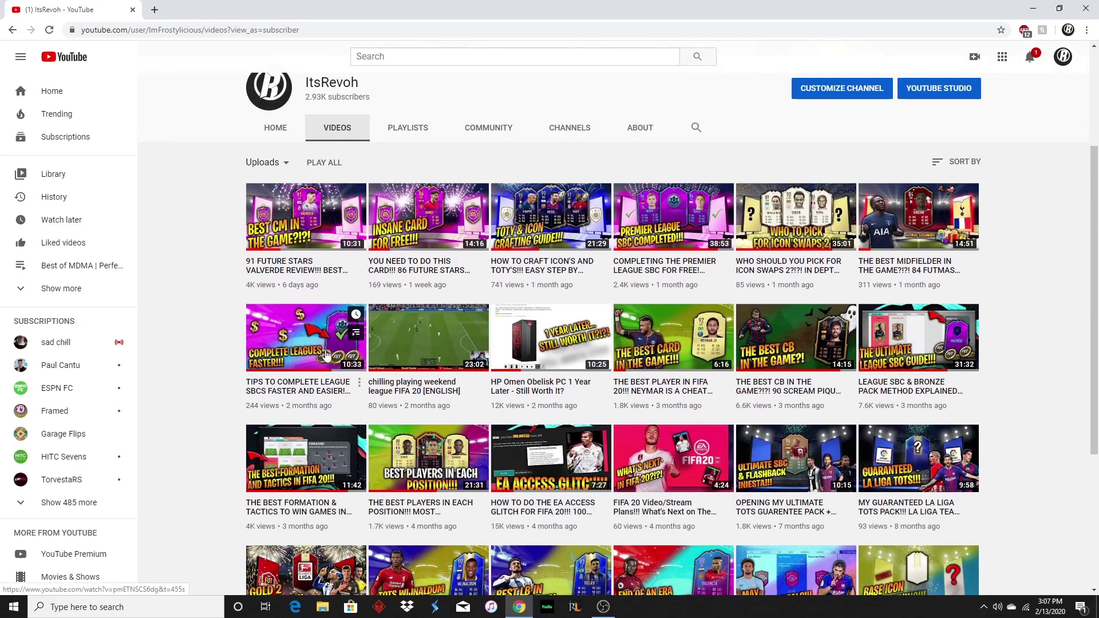
scroll(685, 355, down, 5)
scroll(592, 371, down, 2)
scroll(591, 371, up, 10)
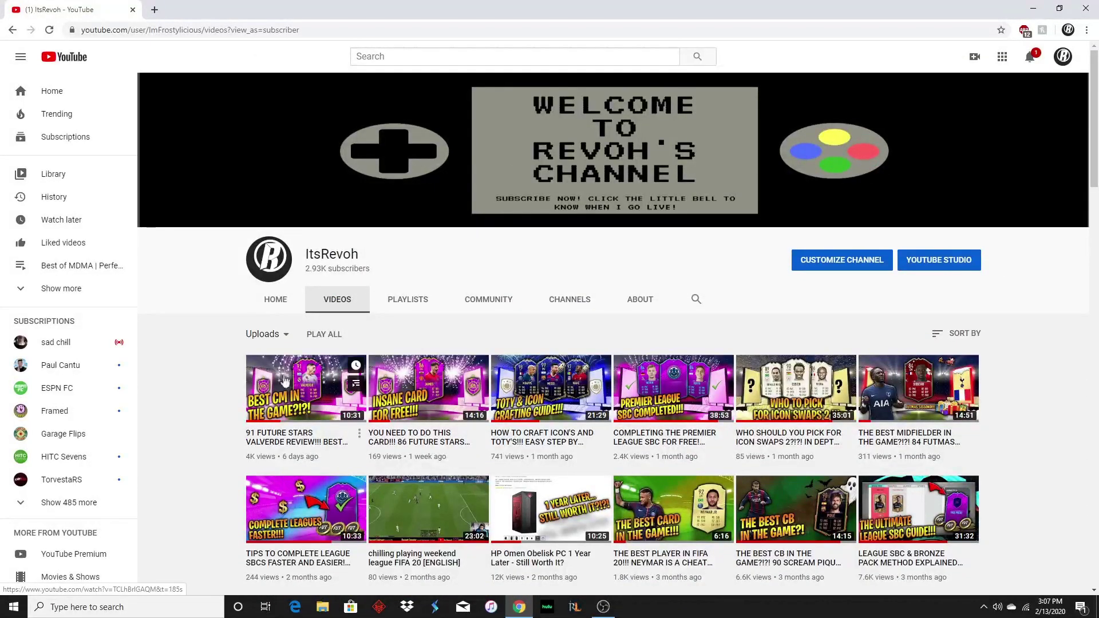
Search Google for "adobe photoshop" in a new browser tab.
click(156, 9)
text(adobe photyo)
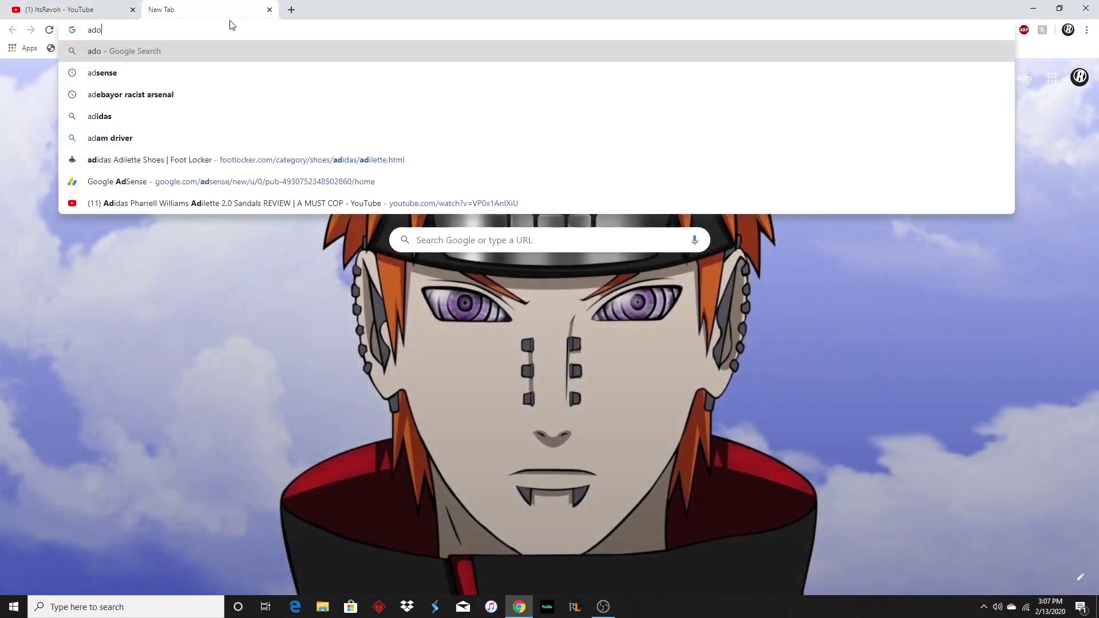
key(BackSpace)
key(BackSpace)
text(oshop)
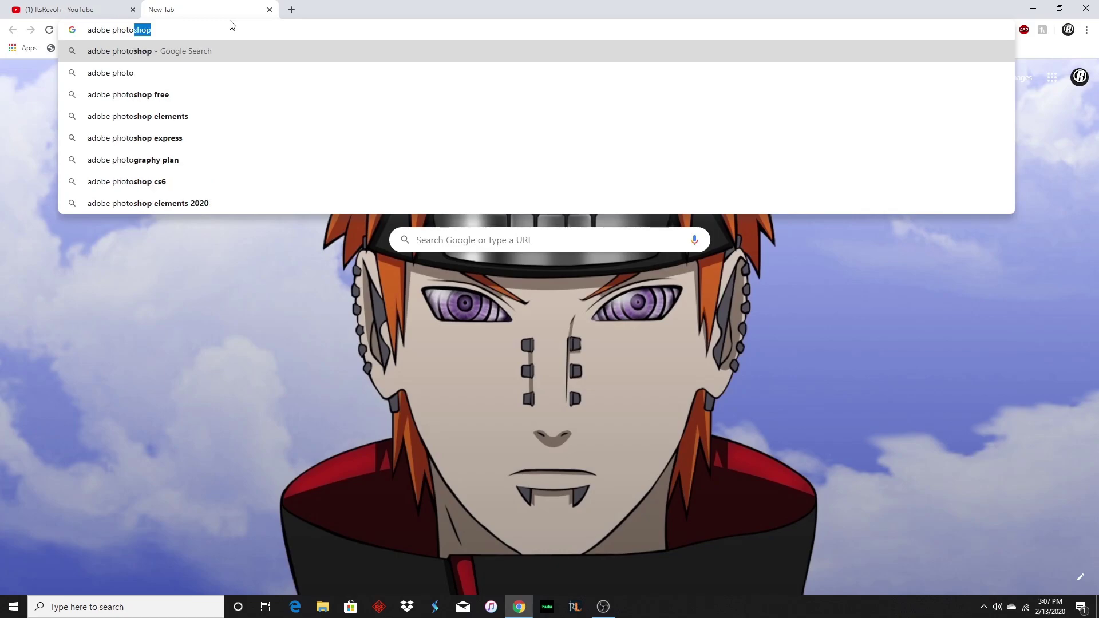
key(Return)
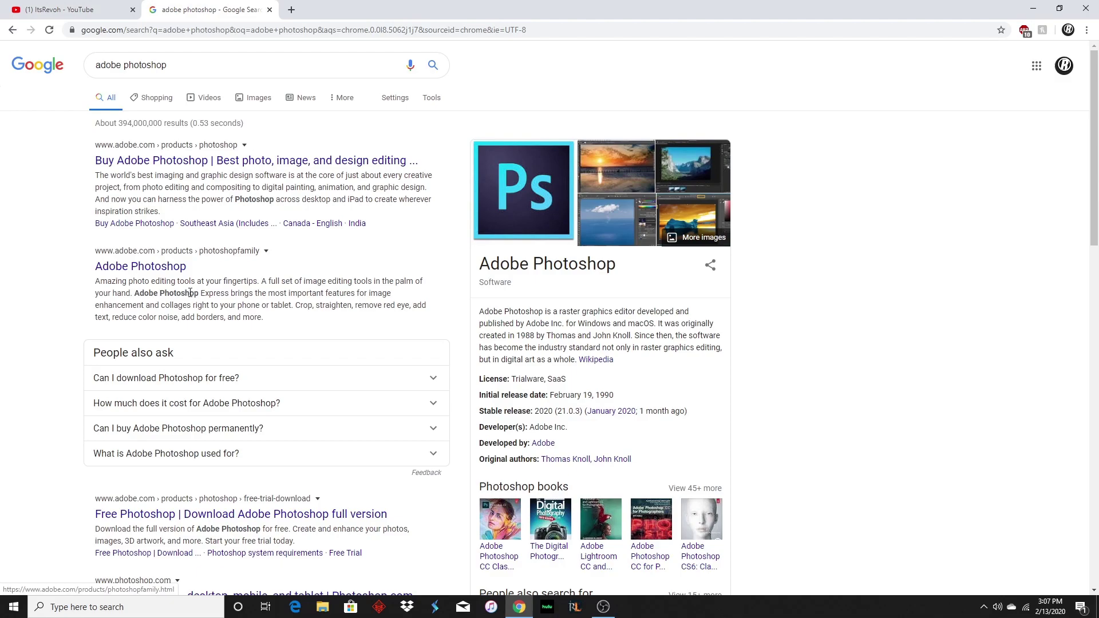
Refine the Google search to "adobe photoshop price".
click(250, 64)
text(price)
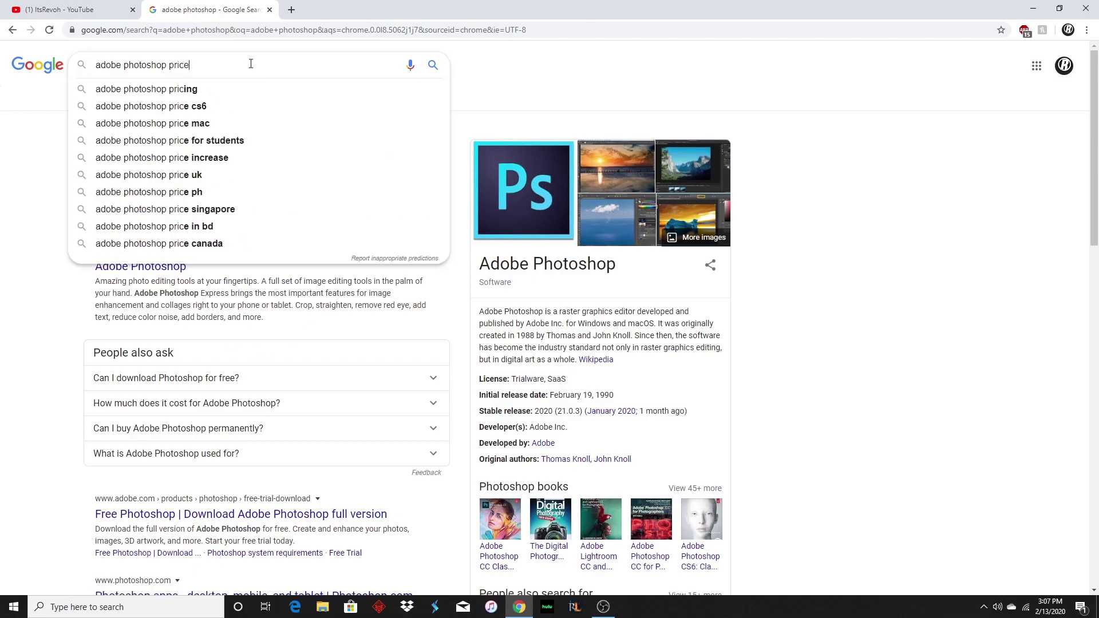
key(Return)
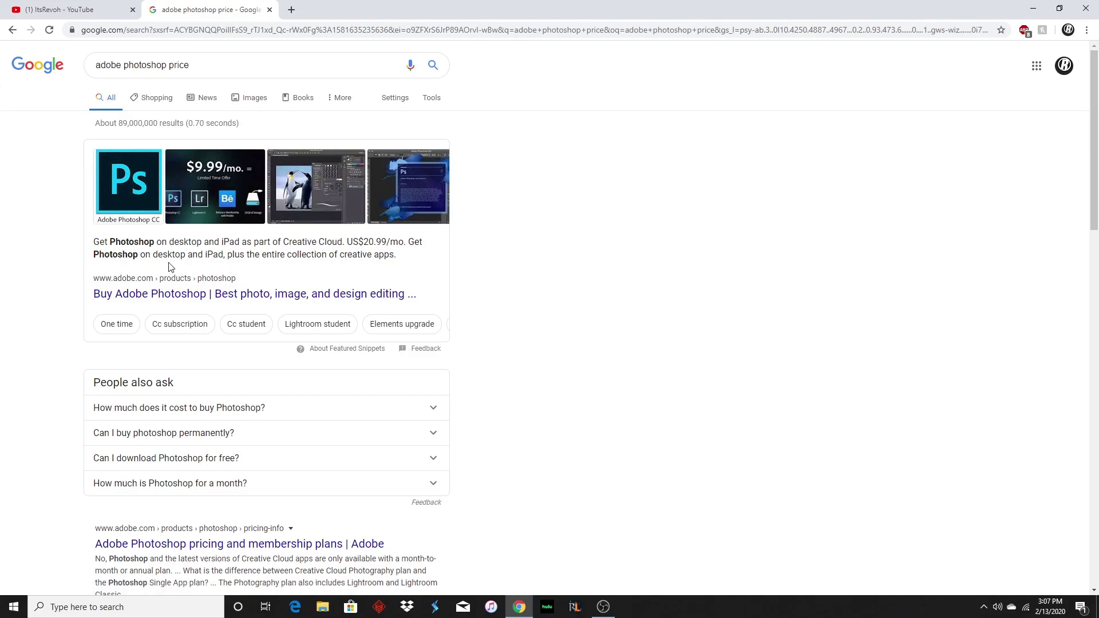
Examine the Photoshop pricing images, including the $9.99 offer, the Portfolio cost, the Creative Cloud plans and the Amazon product picture.
click(228, 176)
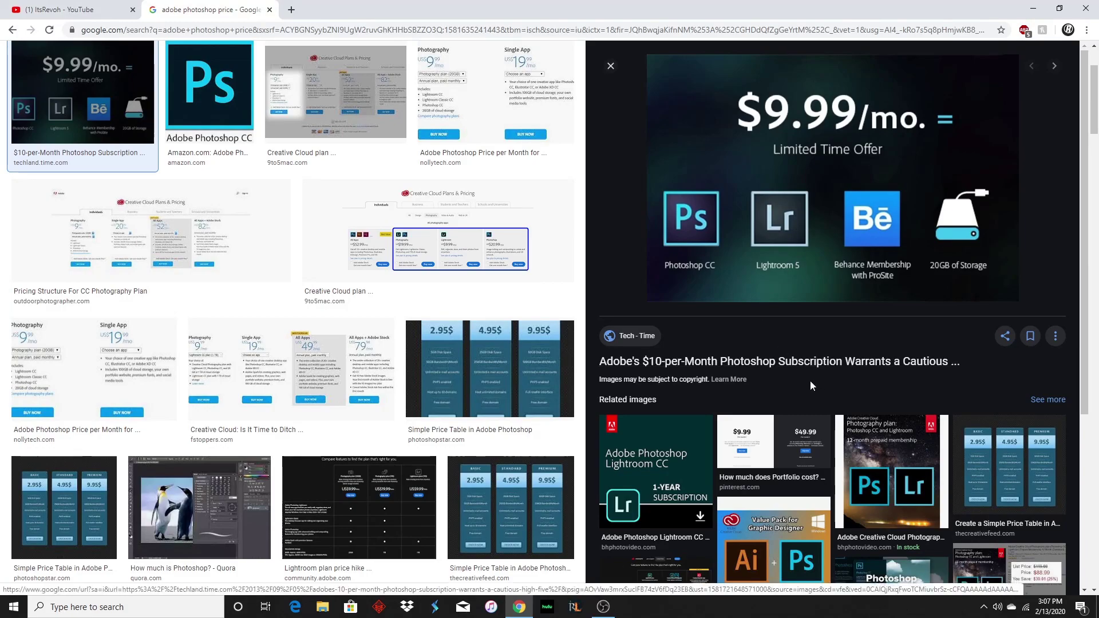
click(741, 428)
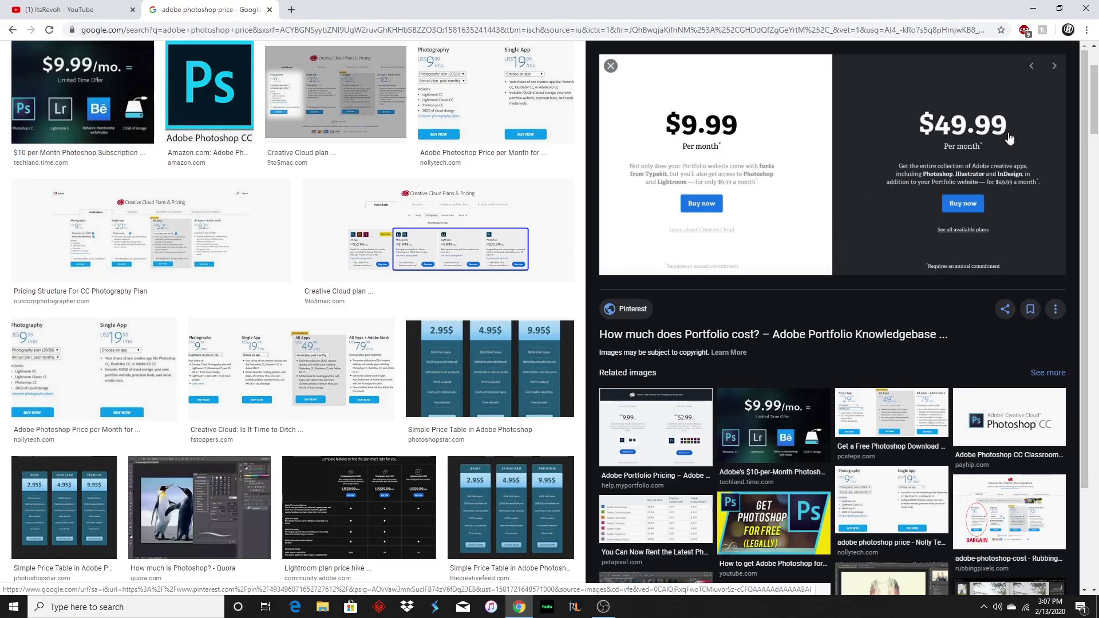
click(611, 66)
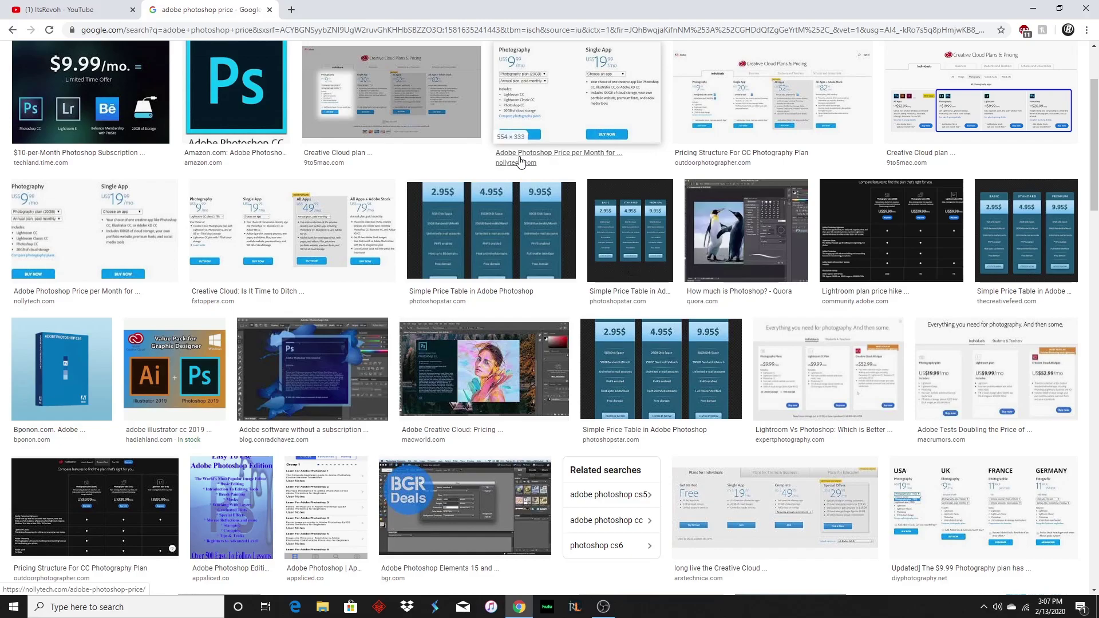
click(383, 76)
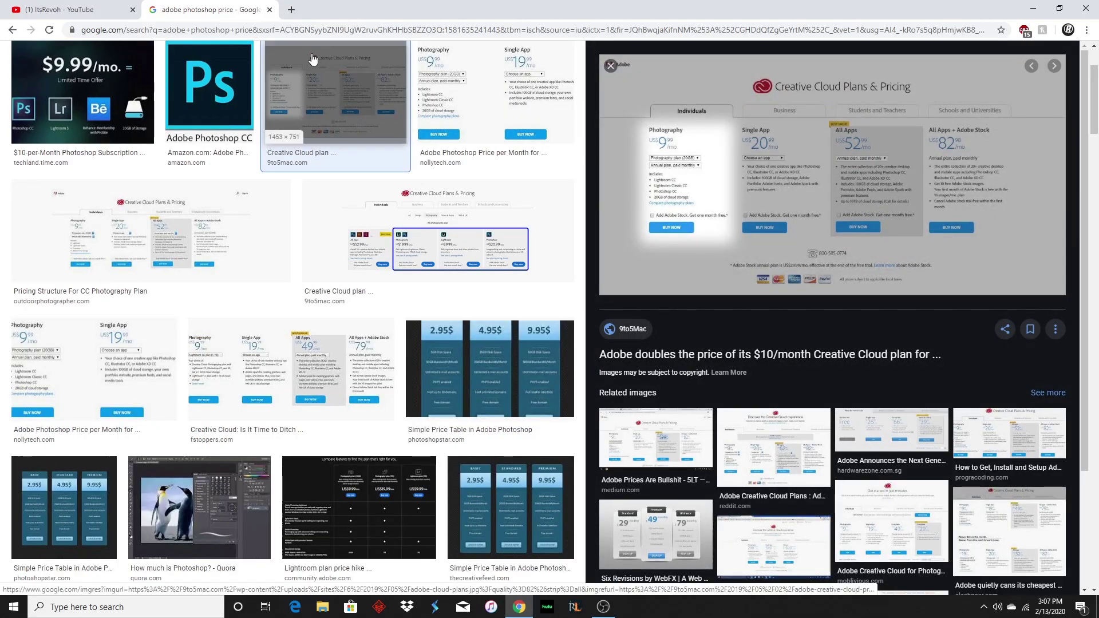
click(610, 65)
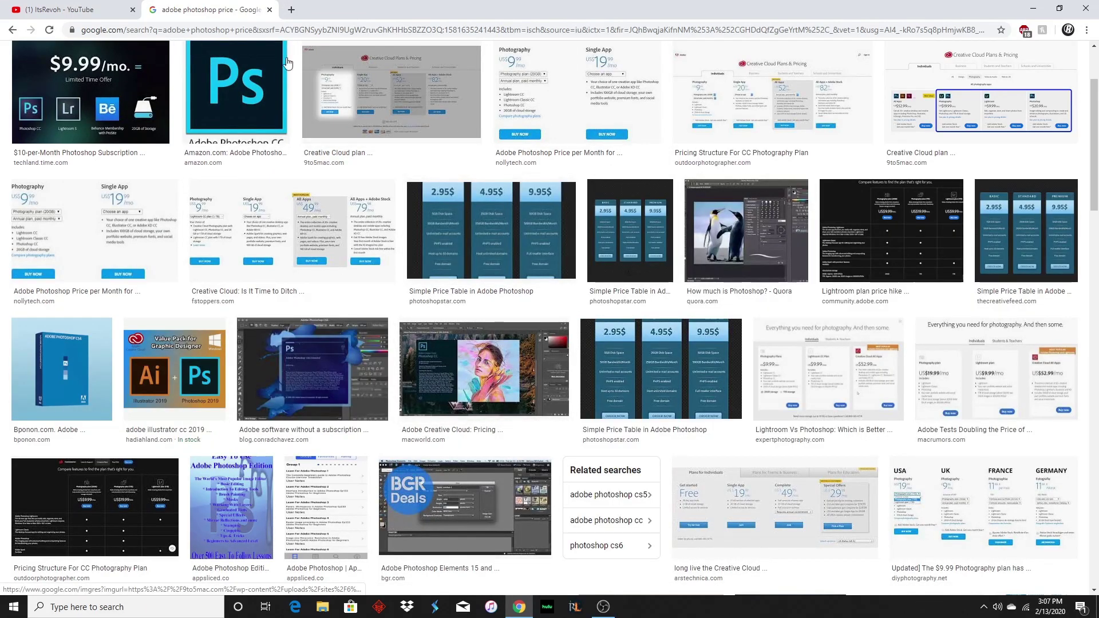
scroll(192, 183, up, 2)
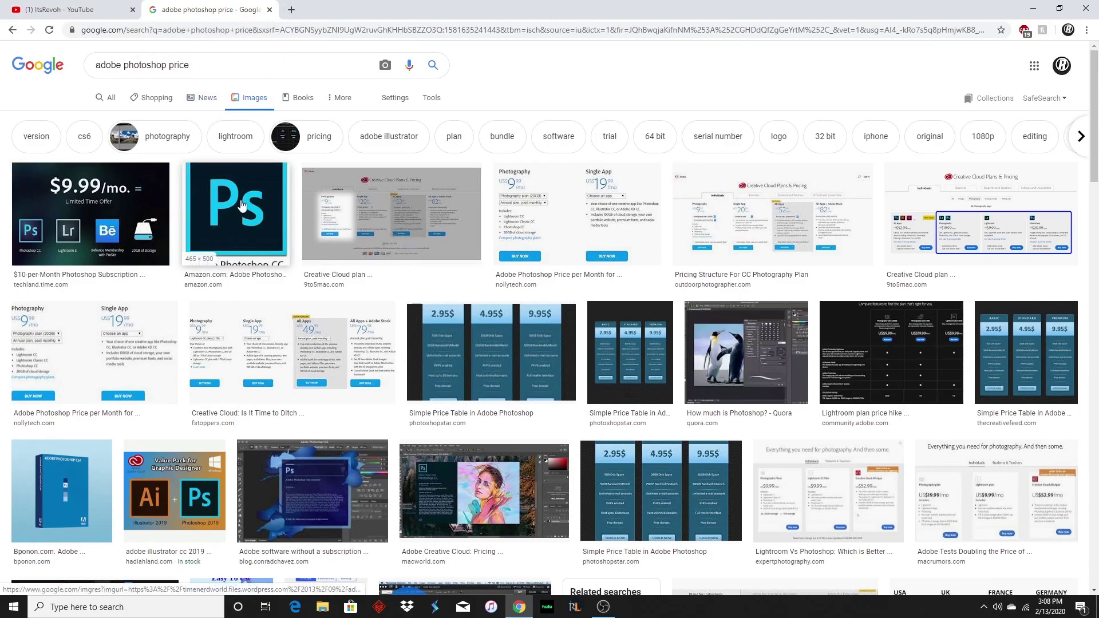
click(264, 206)
click(611, 68)
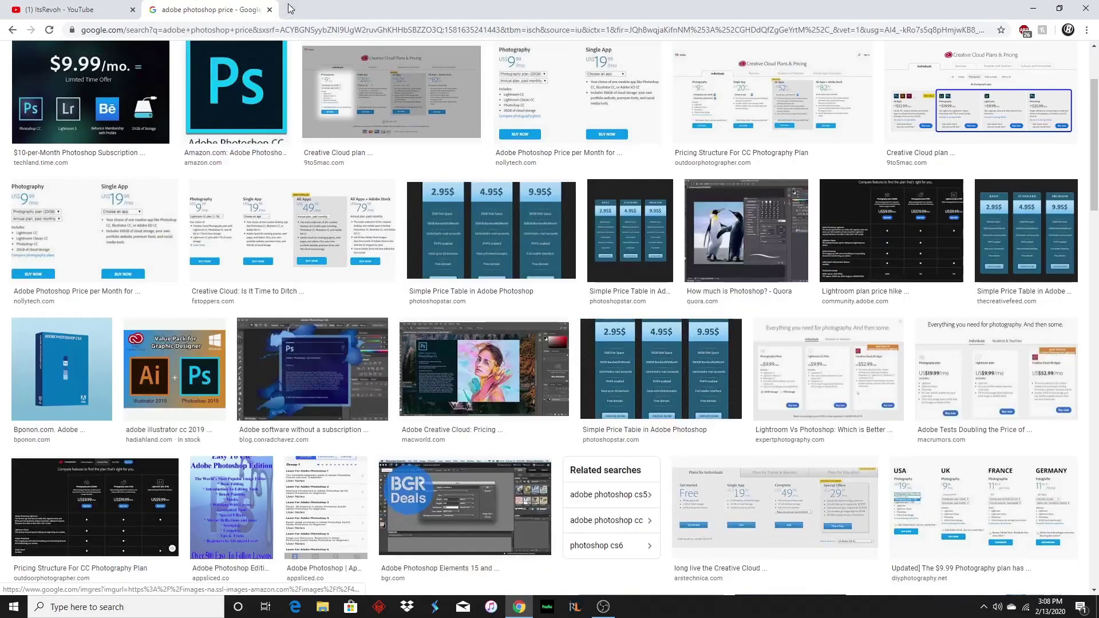
Find the Pixlr online photo editor in a new tab and open its home page.
key(ctrl+t)
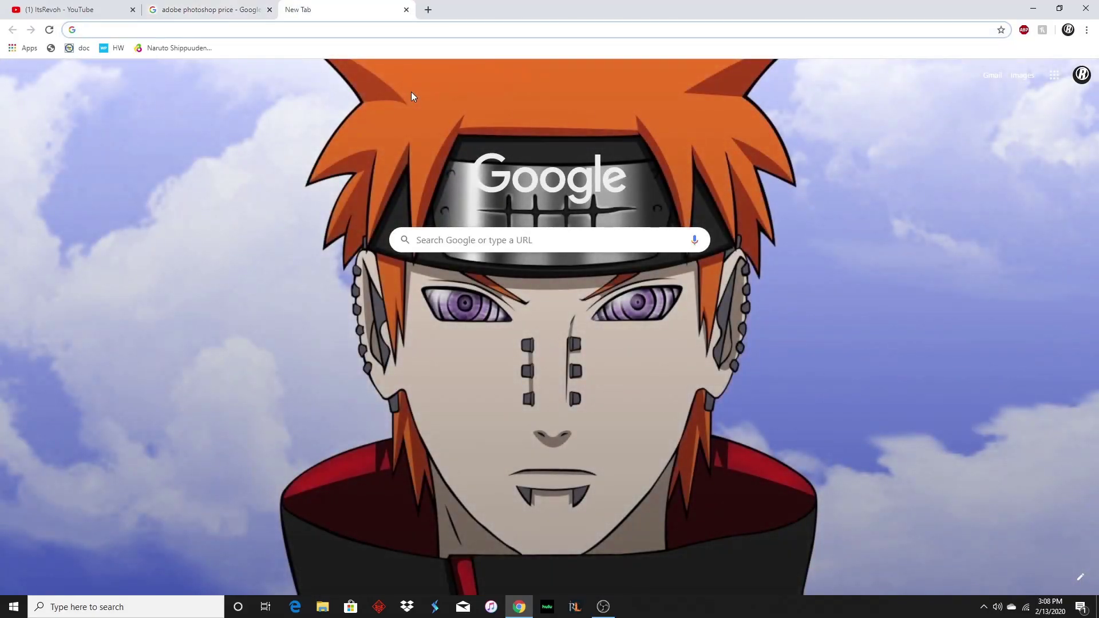
text(pixlr)
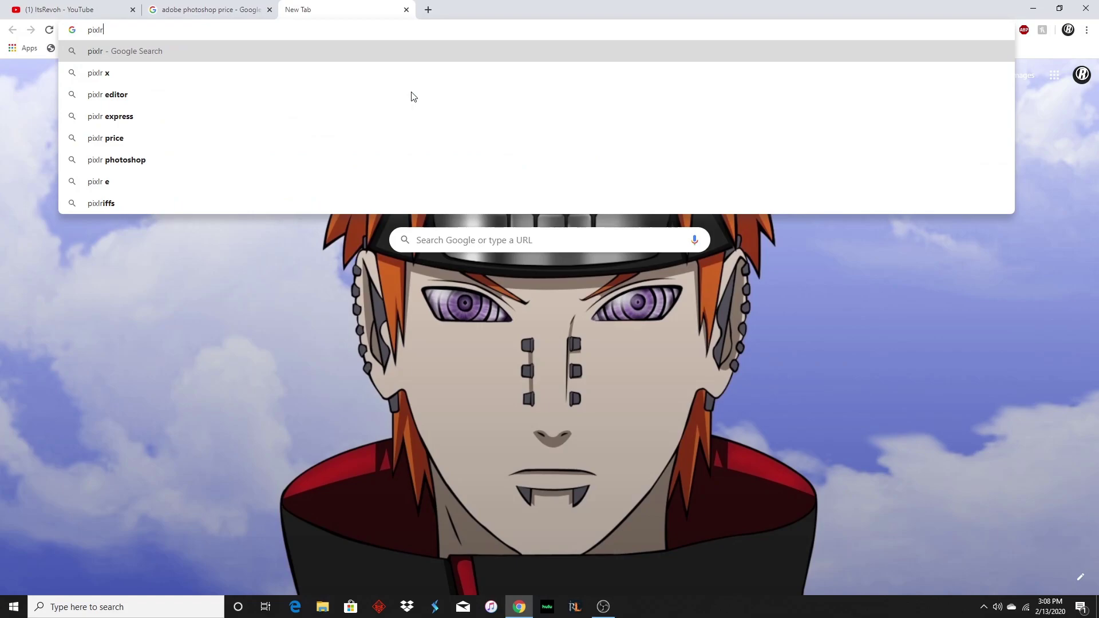
key(Return)
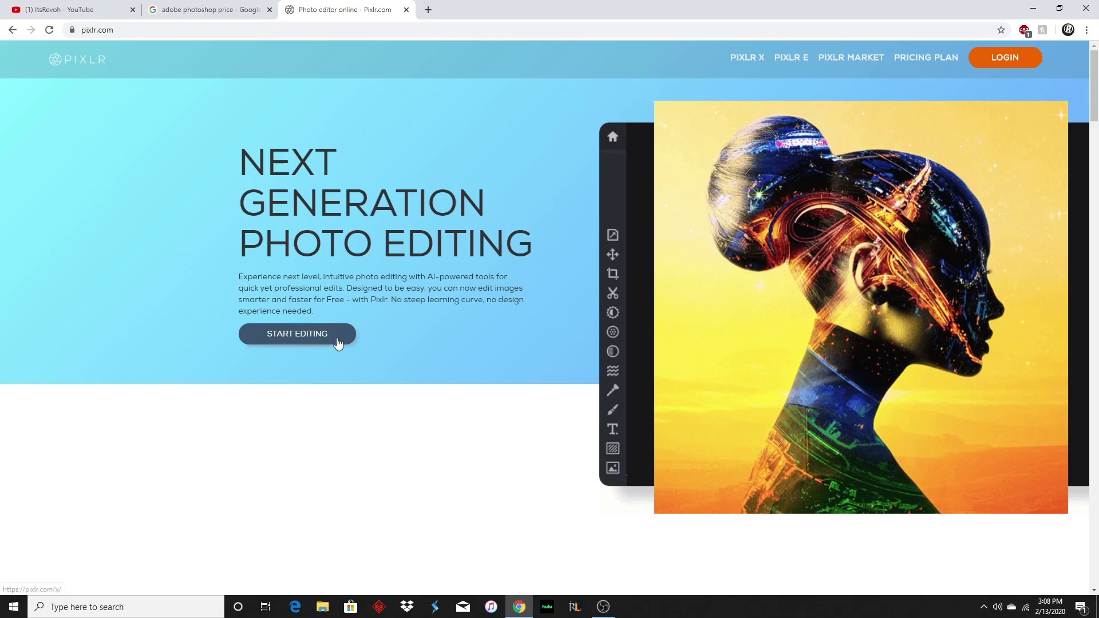
drag(327, 300, 358, 300)
click(367, 364)
Revisit the Photoshop price images and the Pixlr page, and close both tabs to return to the YouTube channel.
click(211, 10)
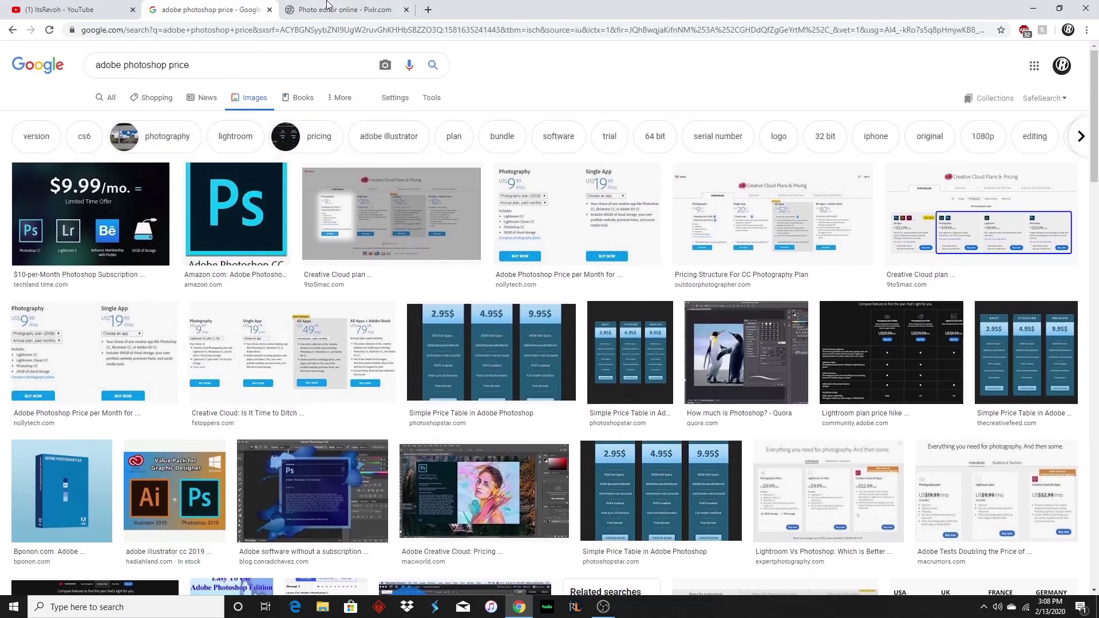
click(328, 4)
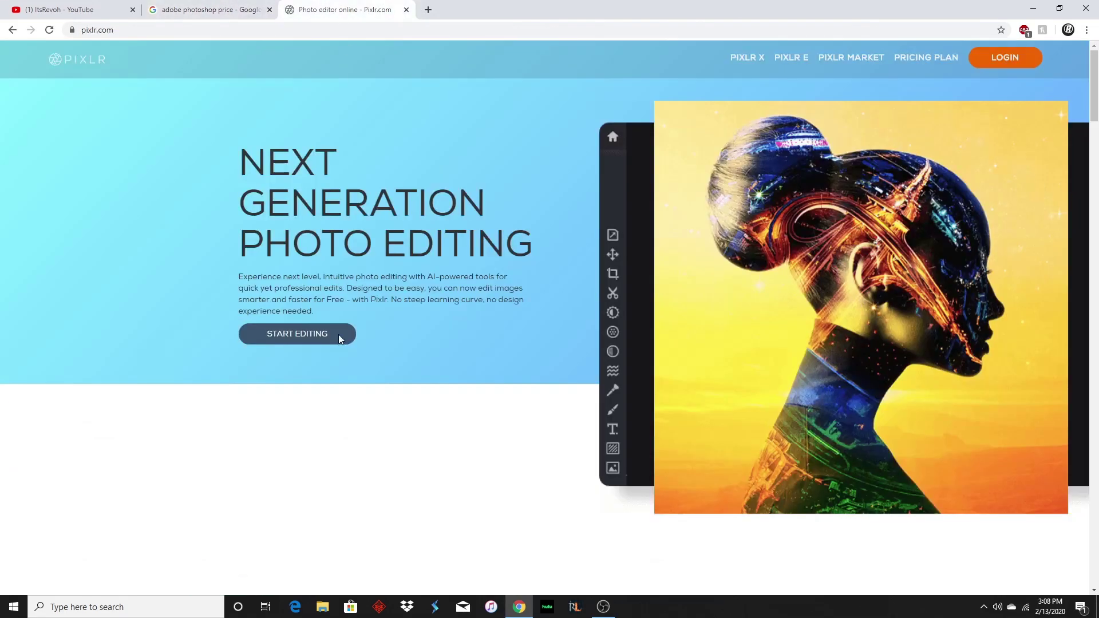
click(406, 9)
click(269, 10)
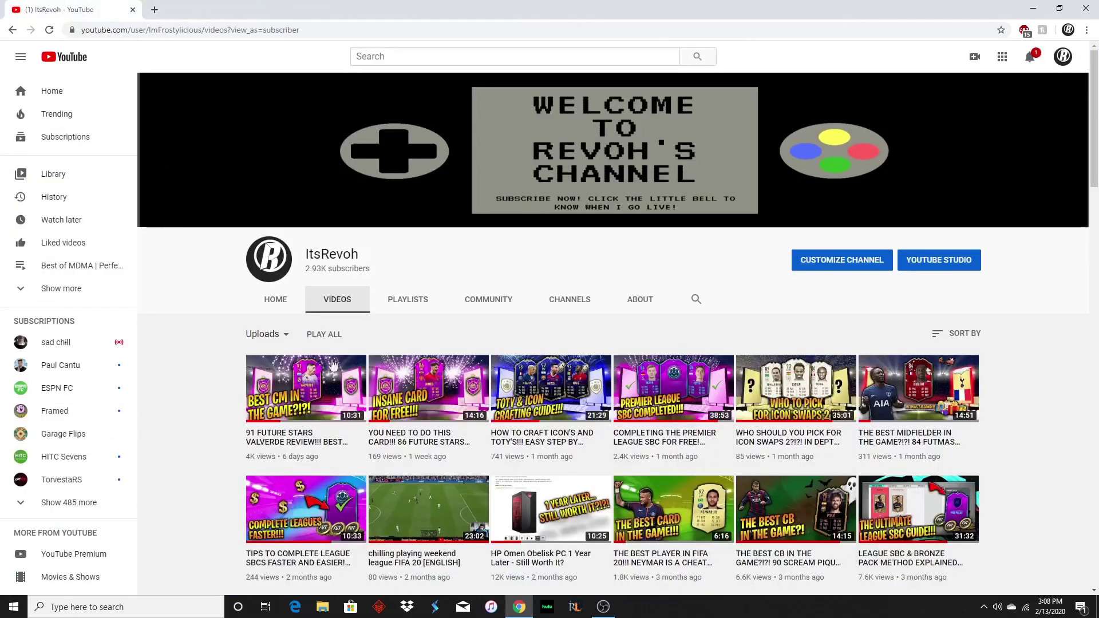
Browse further down the channel's uploads to review the older thumbnails.
scroll(328, 355, down, 5)
scroll(426, 334, up, 5)
scroll(426, 335, down, 7)
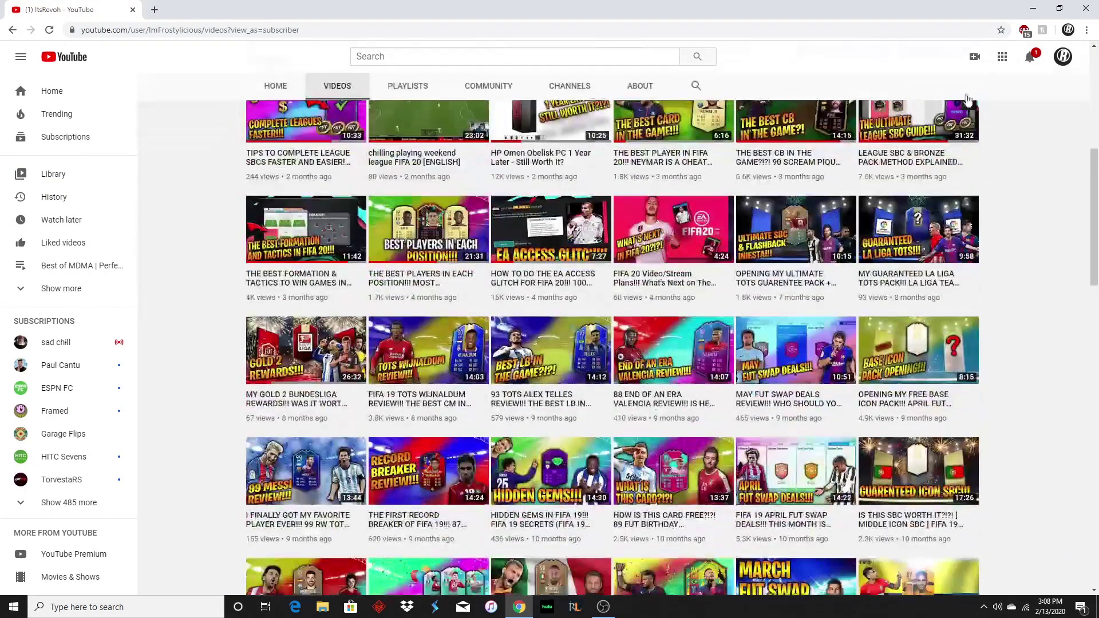
Minimise the browser and OBS to view the desktop, and restore the browser on the channel's video list.
click(1033, 8)
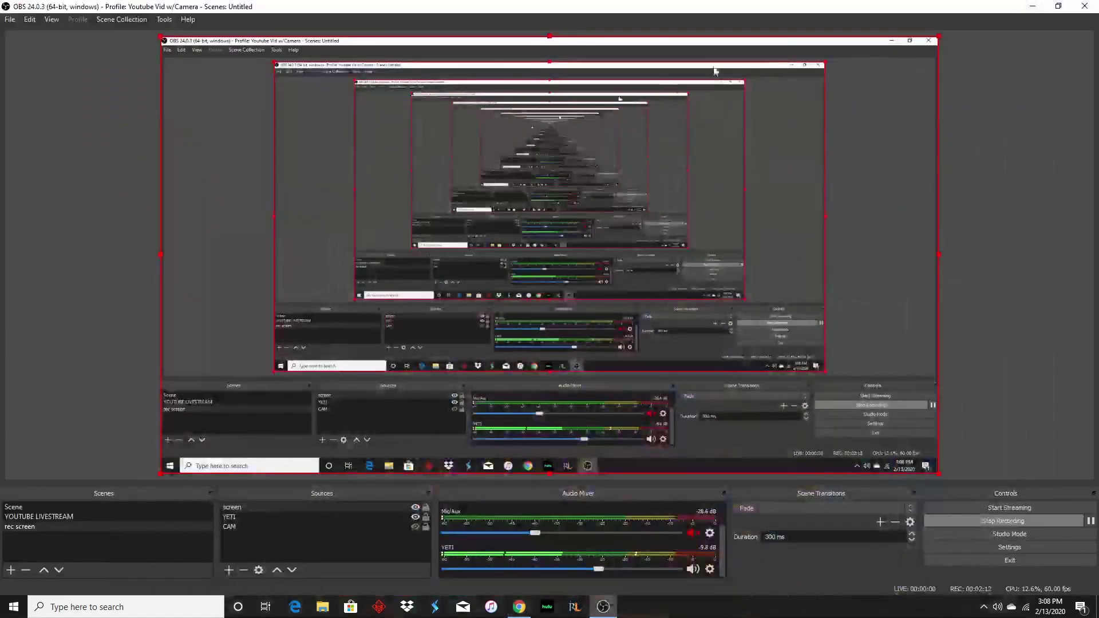
click(1035, 7)
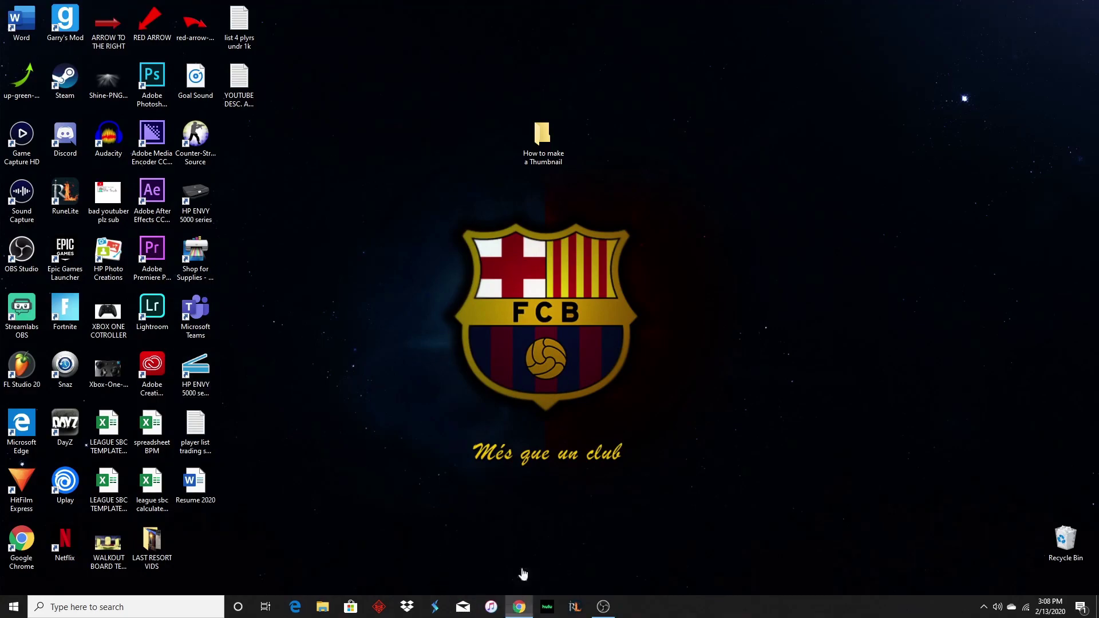
click(518, 605)
scroll(312, 280, up, 5)
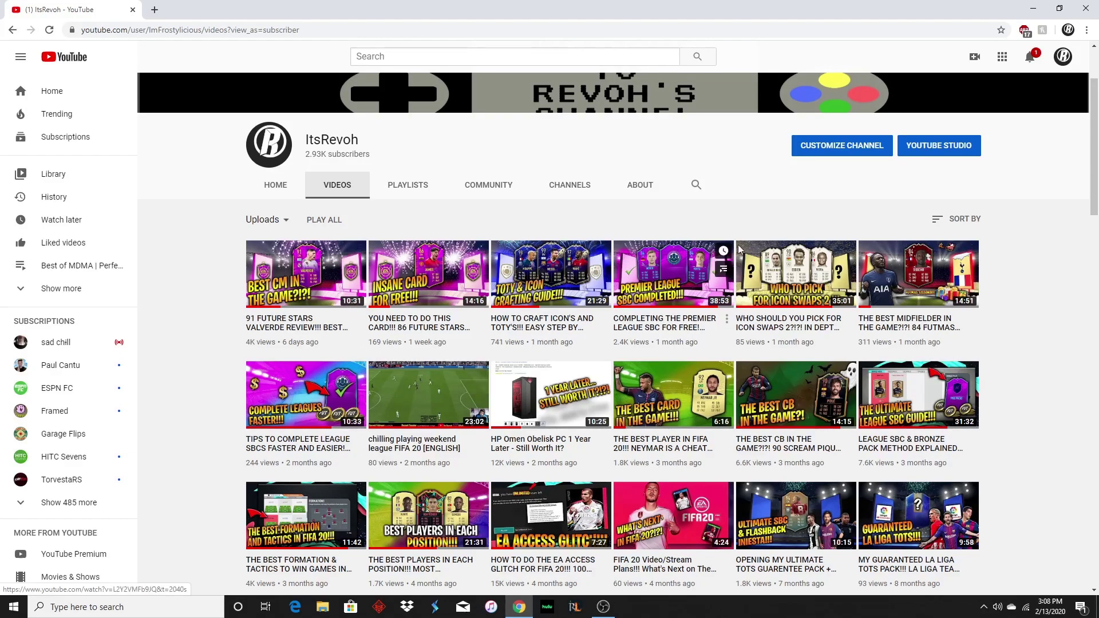
Open fifarosters.com/create-card in a new browser tab.
key(ctrl+t)
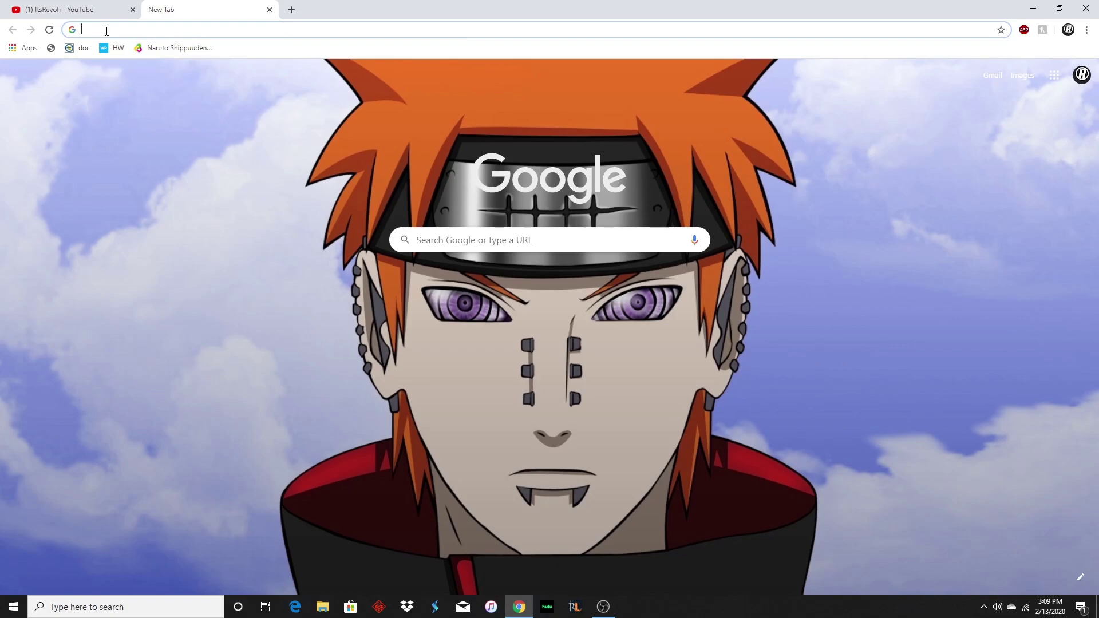
text(fifarosters.com/create-card)
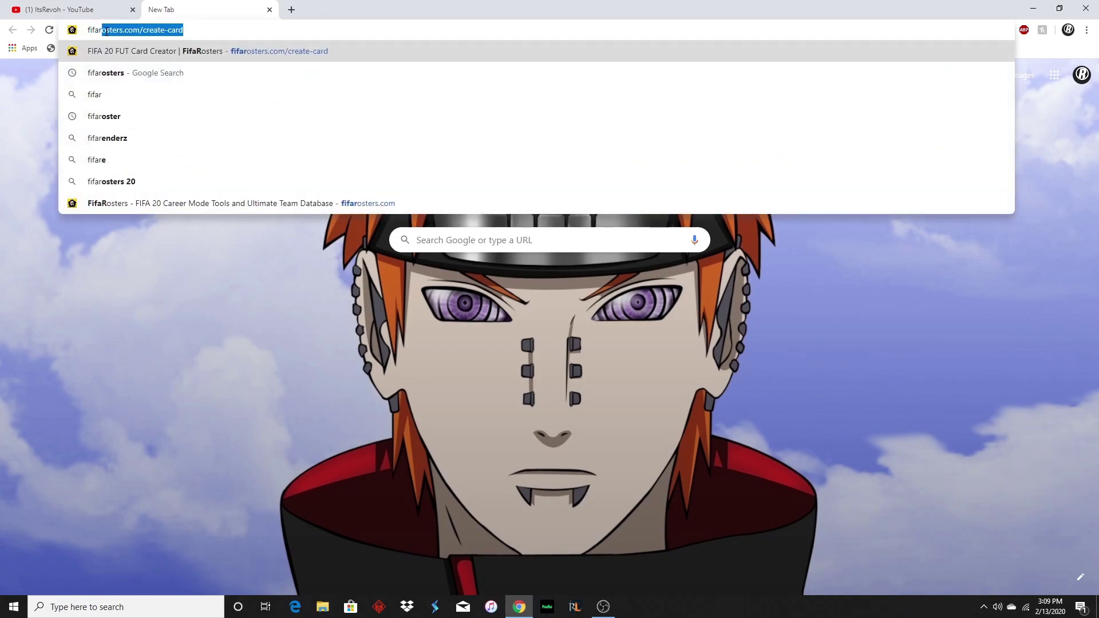
key(Return)
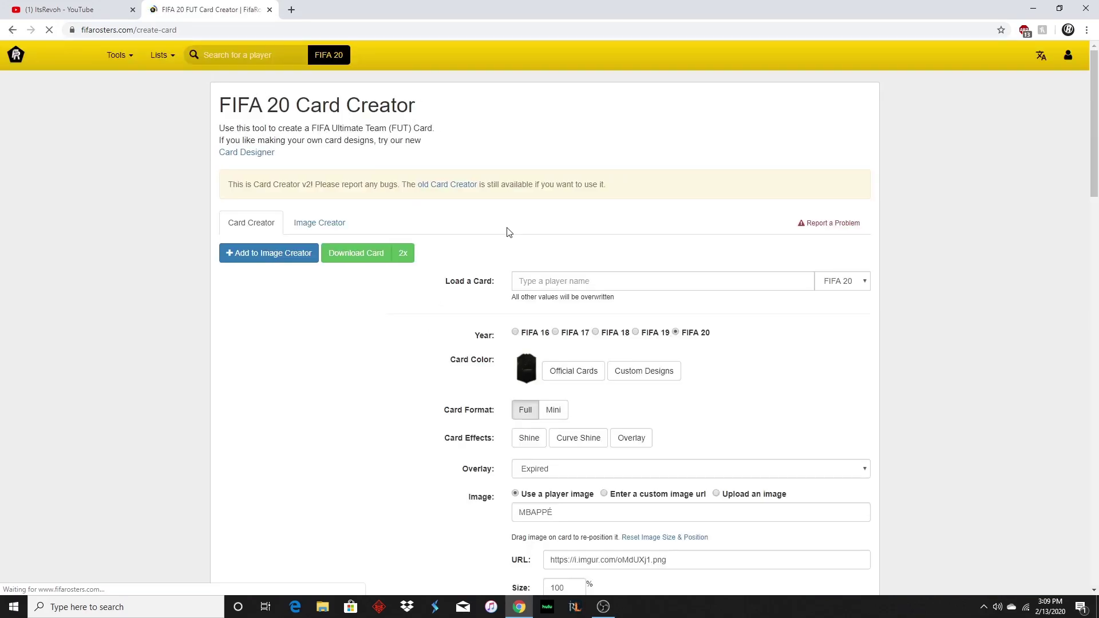
Load the 89-rated CM card of Arthur into the FIFA 20 Card Creator.
click(597, 280)
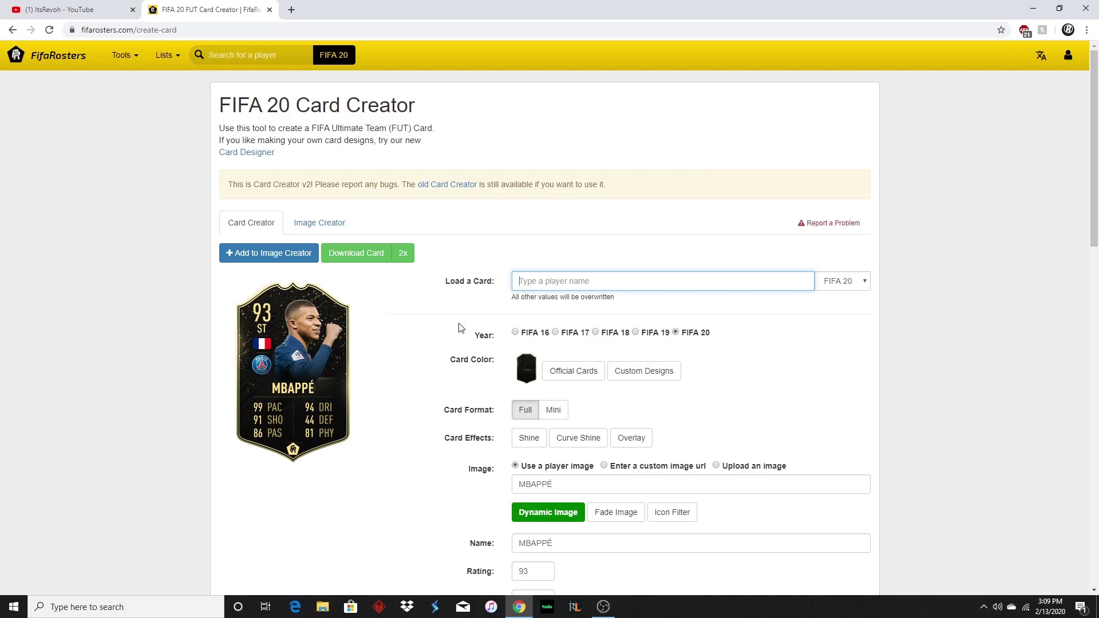
scroll(458, 326, down, 1)
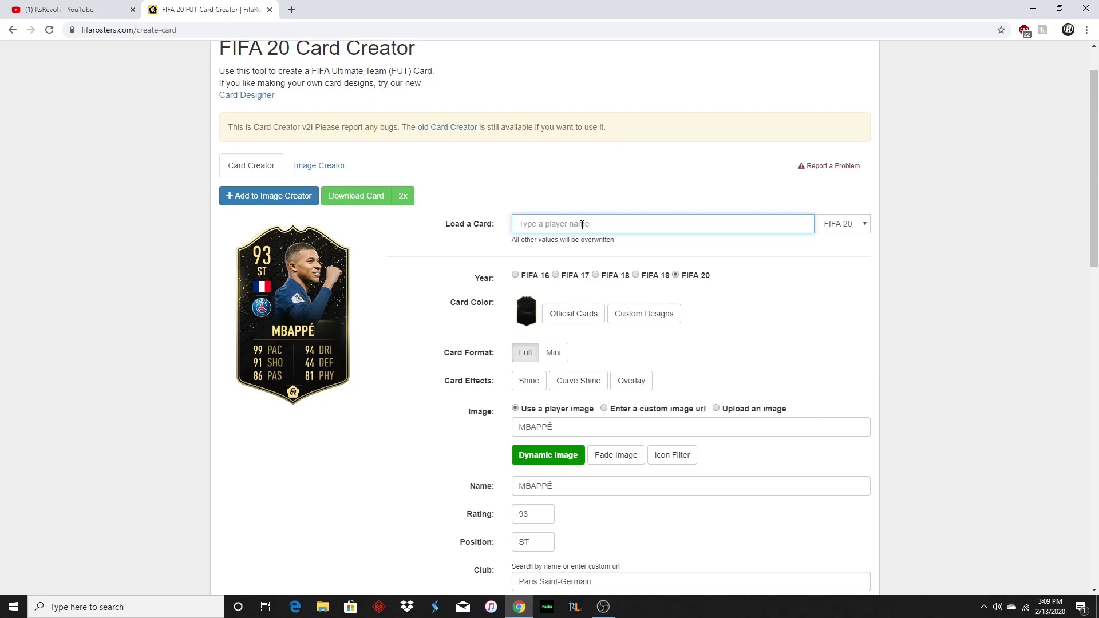
text(arthur)
click(608, 245)
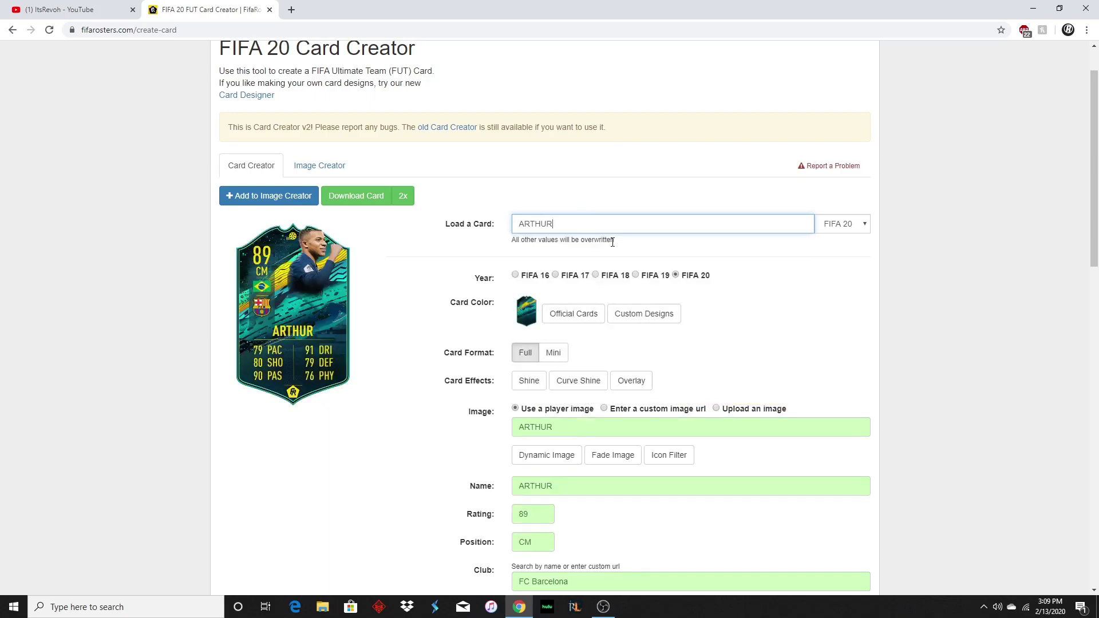
Replace the loaded player with the 85-rated ST Player Moments card of Morales.
scroll(318, 317, down, 2)
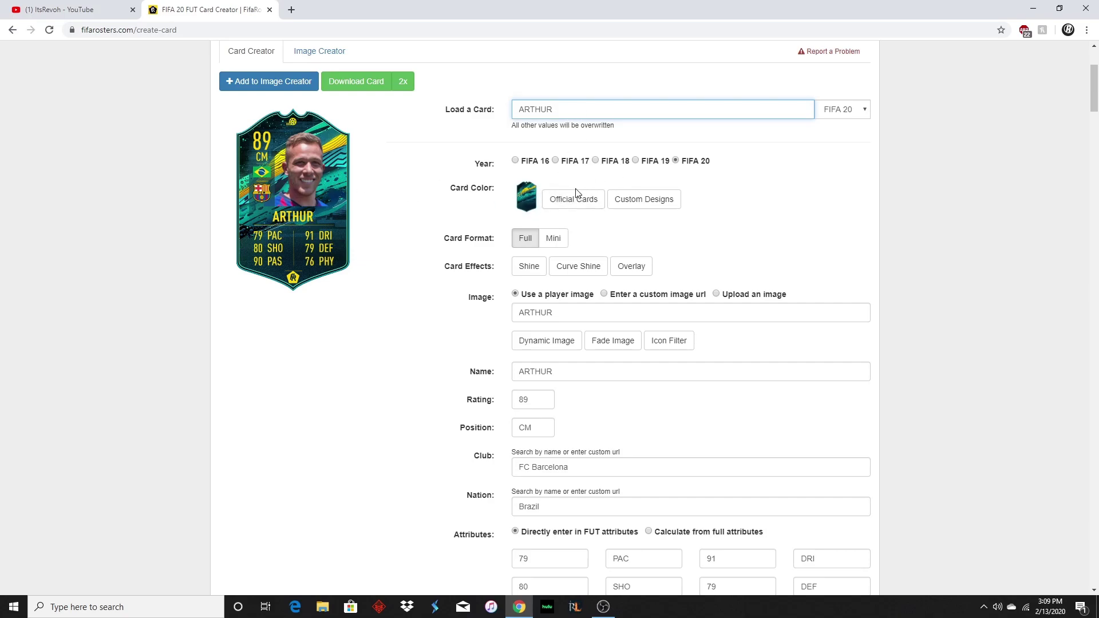
drag(590, 111, 373, 137)
key(BackSpace)
text(moral)
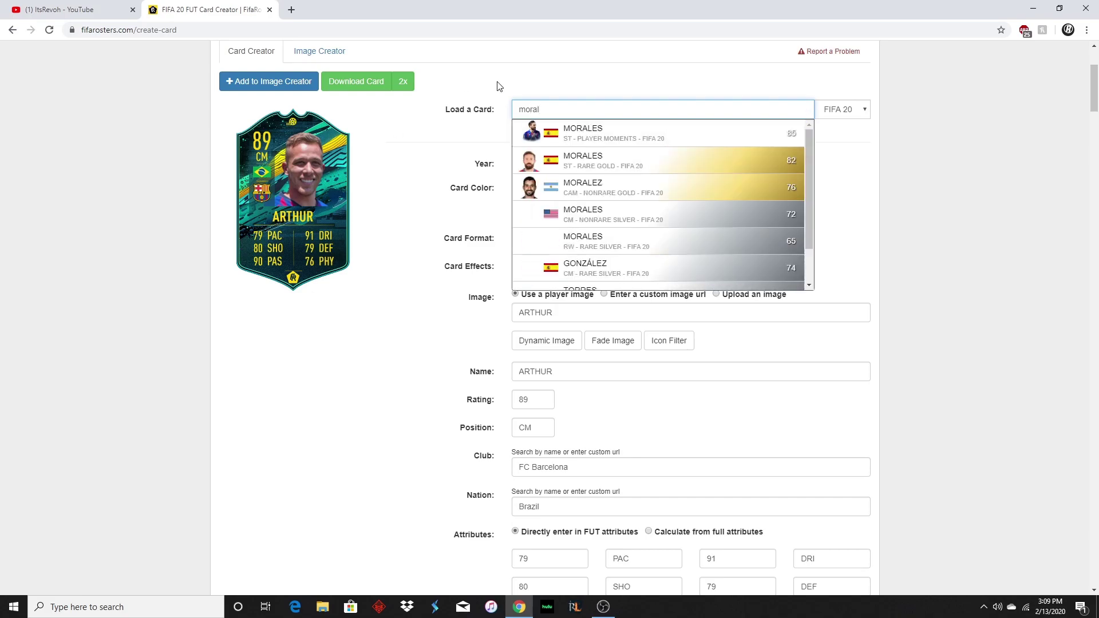
click(614, 142)
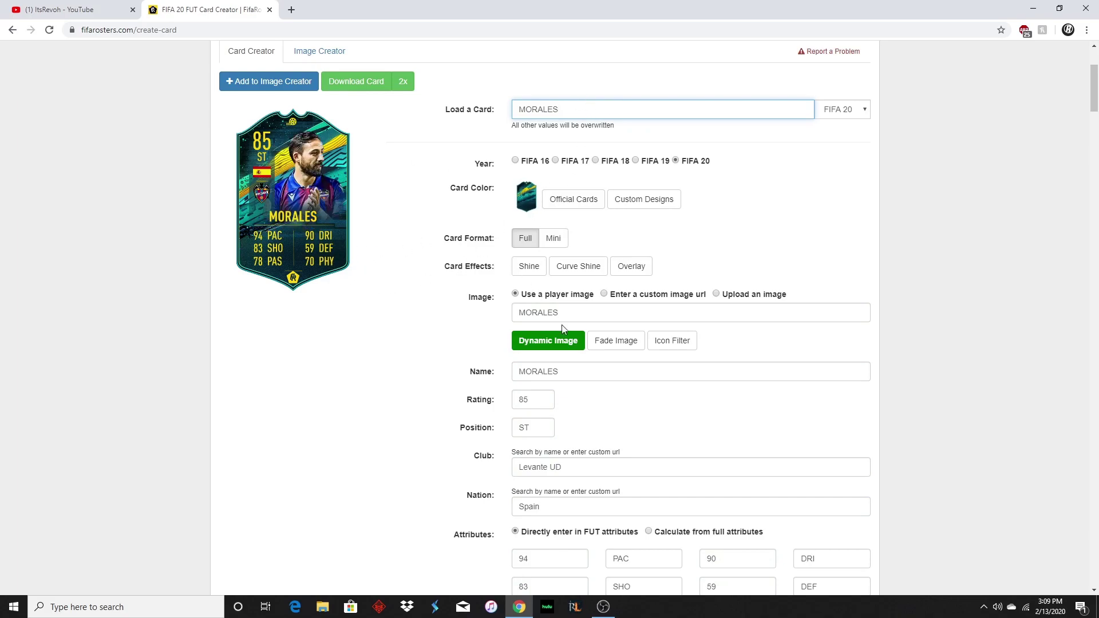
Set the card's name to arthur, its rating to 89 and its position to cm.
scroll(564, 317, down, 2)
double_click(569, 263)
text(arthur)
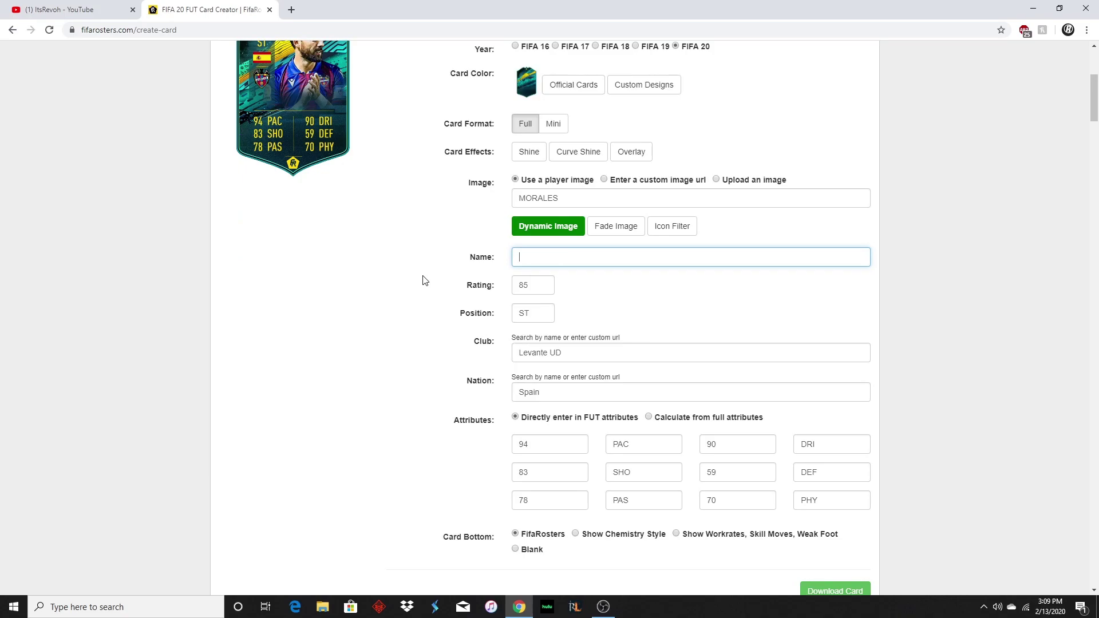
click(544, 280)
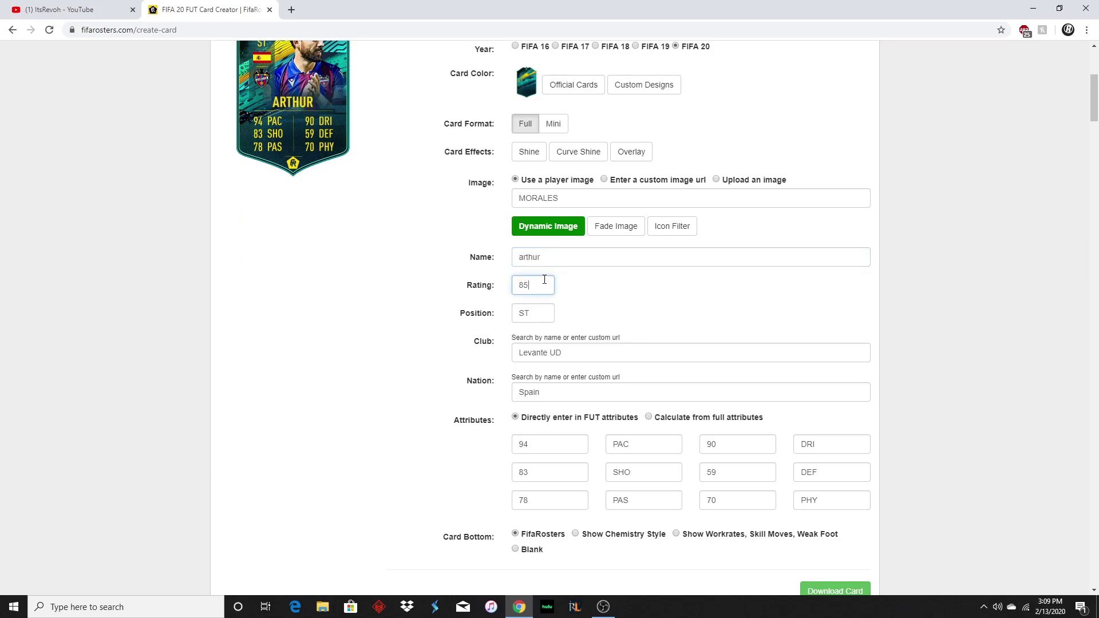
double_click(543, 312)
key(BackSpace)
text(cm)
Set the card's nation to Brazil and its club to FC Barcelona.
double_click(529, 392)
text(braz)
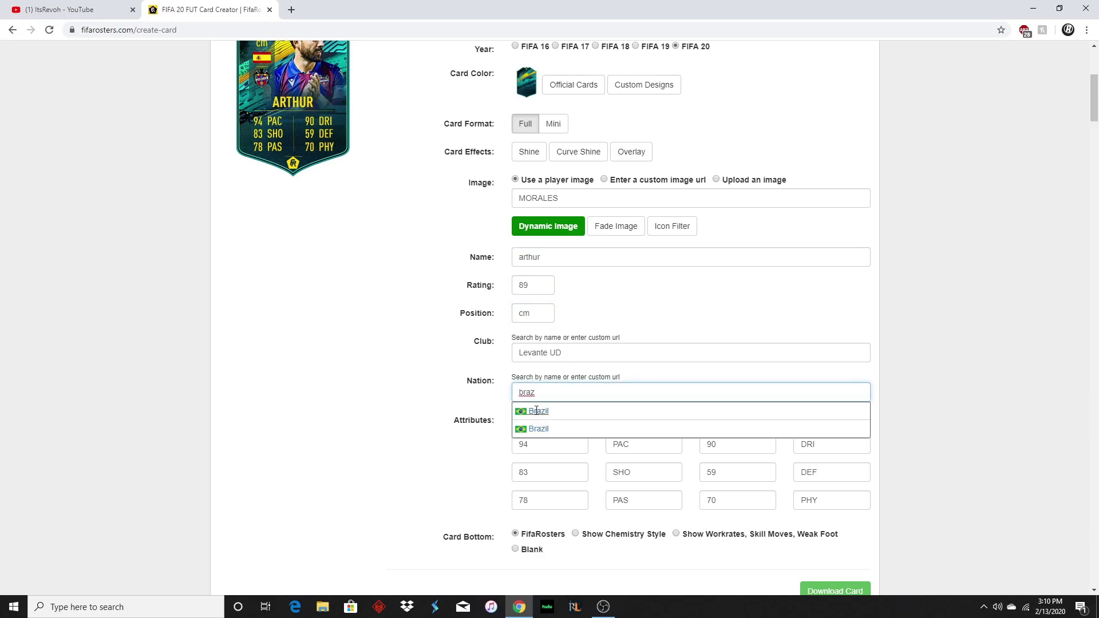
click(538, 414)
click(575, 359)
text(bsr)
key(BackSpace)
key(BackSpace)
key(BackSpace)
text(ar)
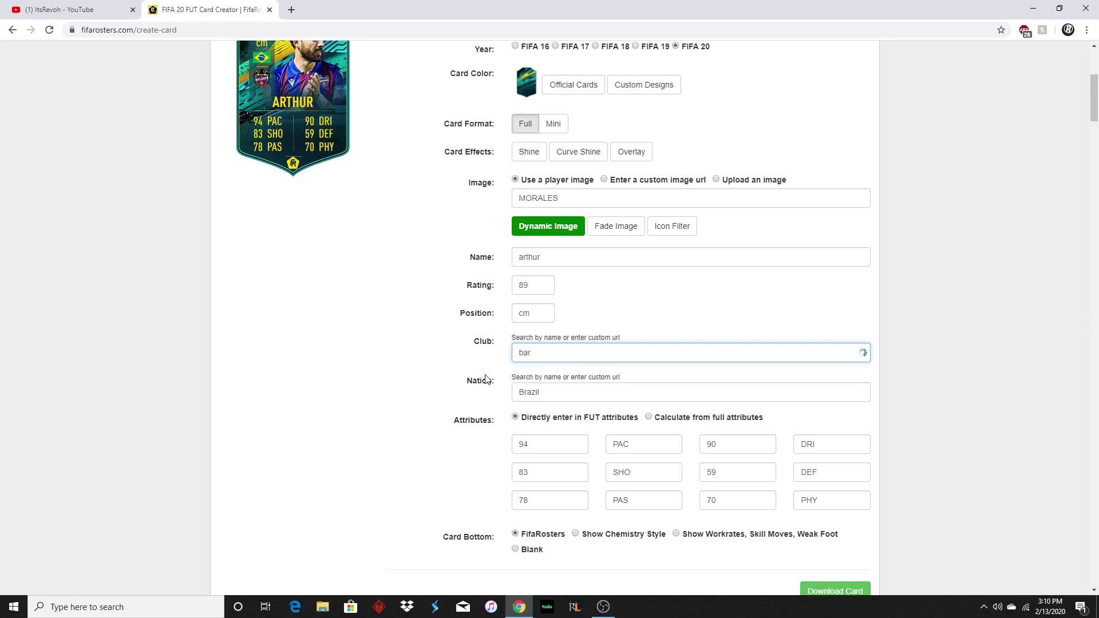
text(celona)
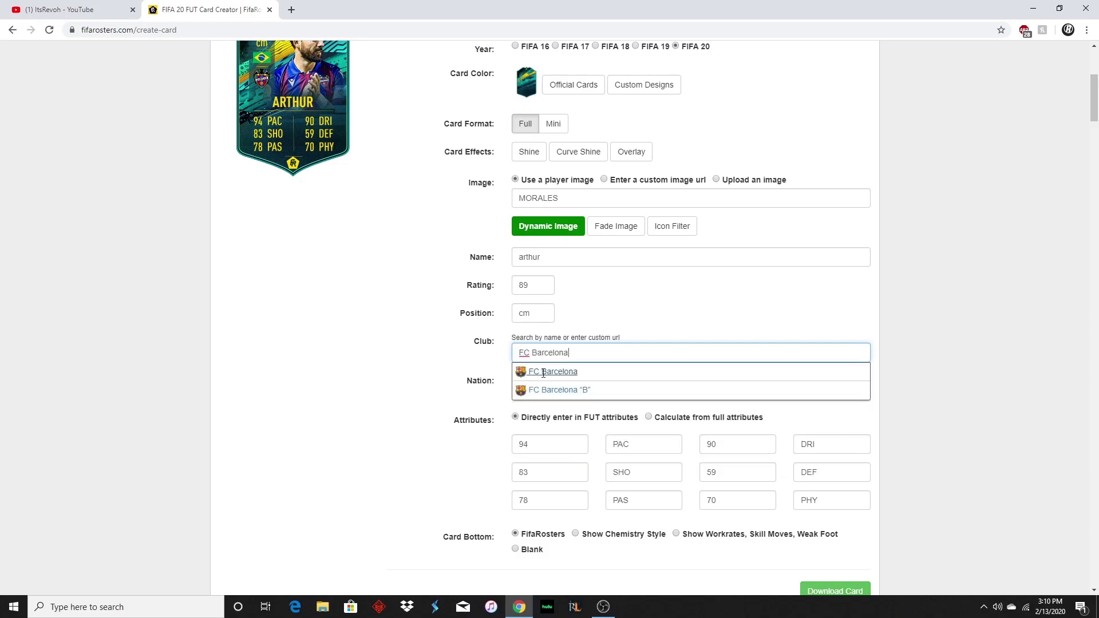
click(543, 372)
Load the 89-rated CM Player Moments card of Arthur and set the card bottom to Blank.
scroll(286, 303, up, 4)
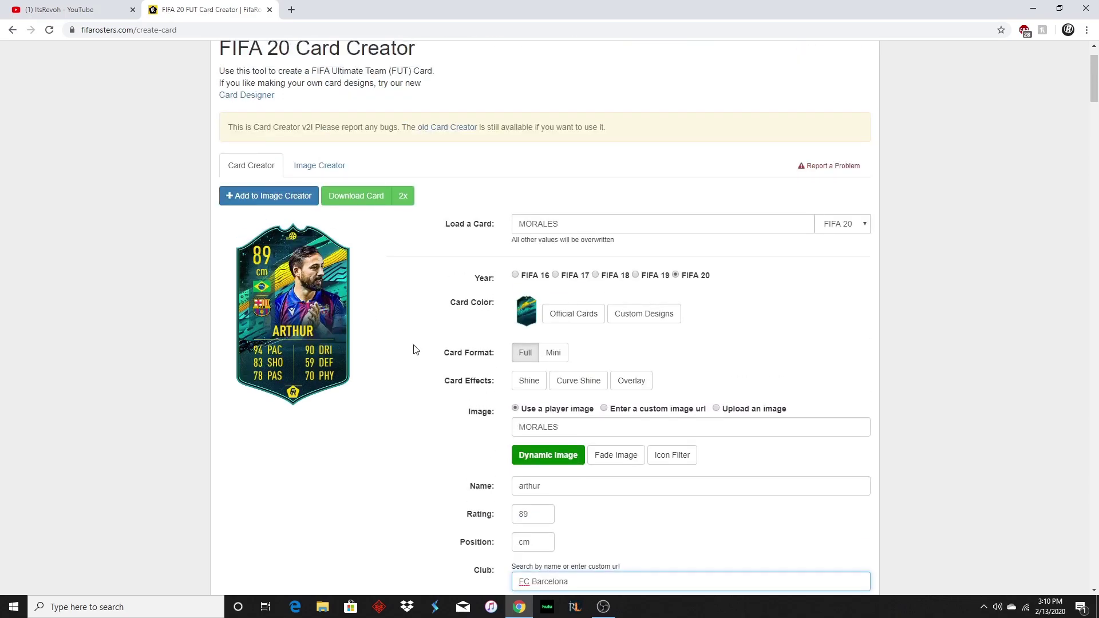
double_click(563, 224)
key(BackSpace)
text(arthur)
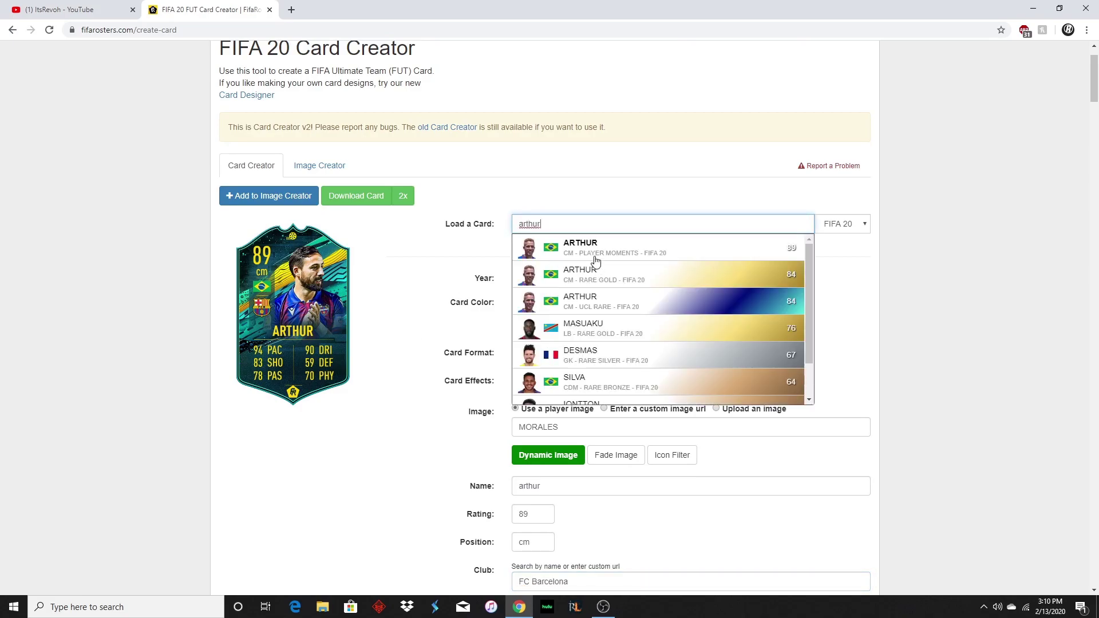
click(593, 260)
scroll(409, 319, down, 8)
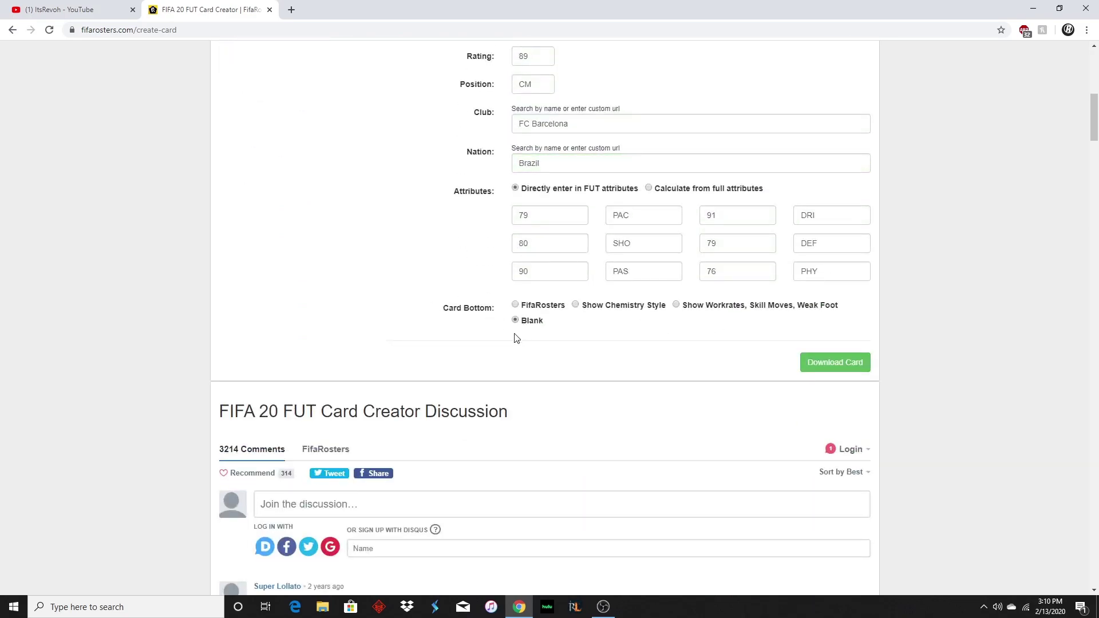
Download the card, save the image as ARTHUR in PNG format in the desktop folder "How to make a Thumbnail", and close the image viewer.
scroll(297, 229, up, 7)
scroll(555, 332, down, 6)
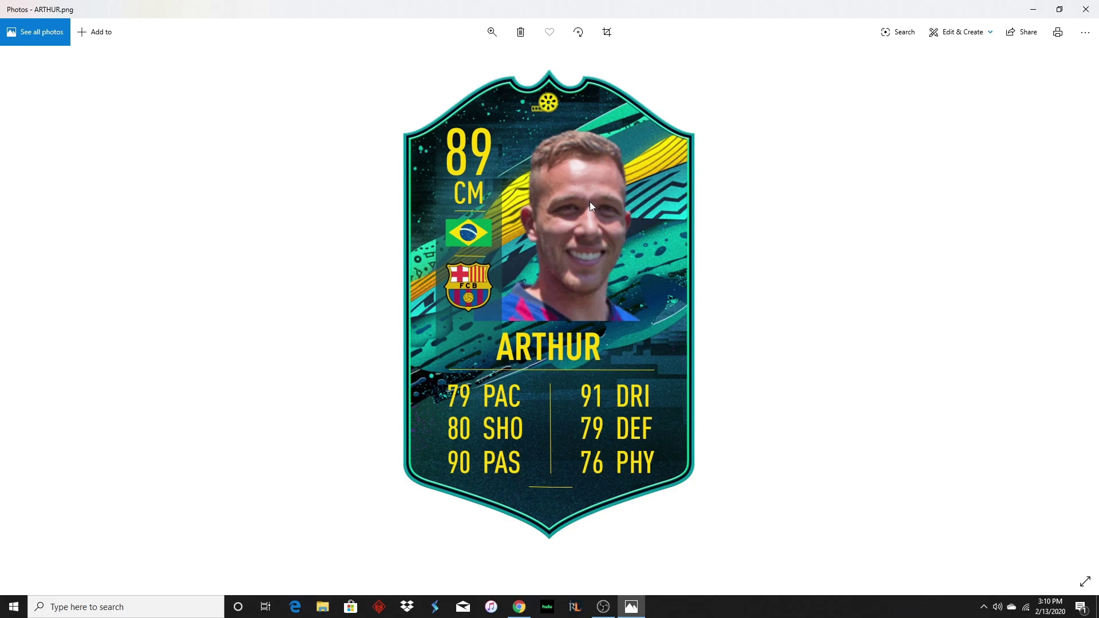
click(1085, 32)
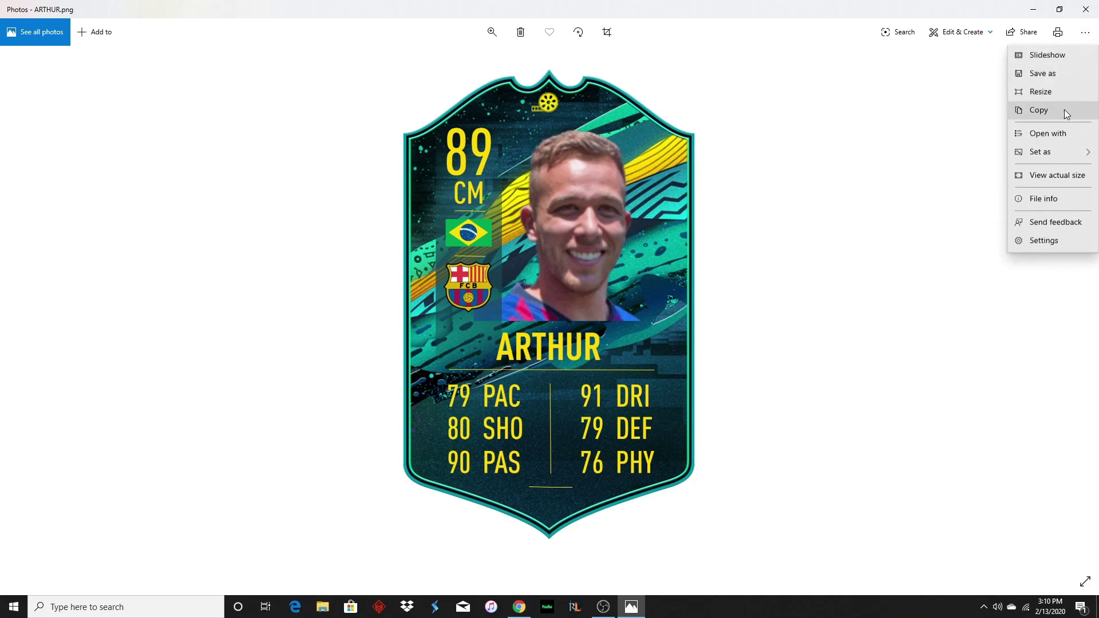
click(1067, 78)
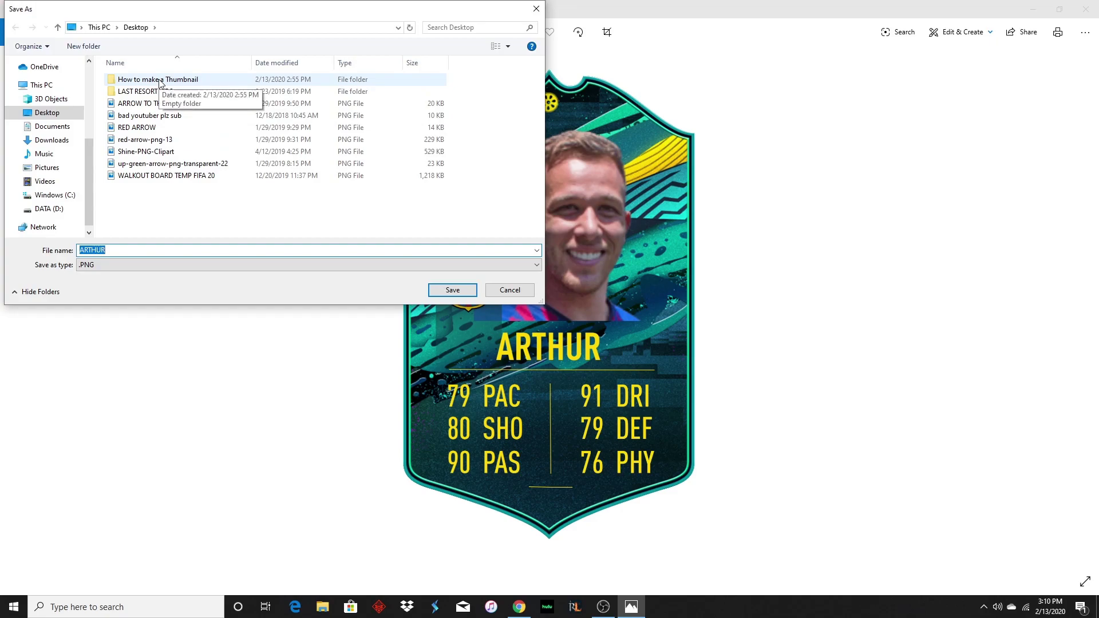
double_click(177, 83)
click(452, 290)
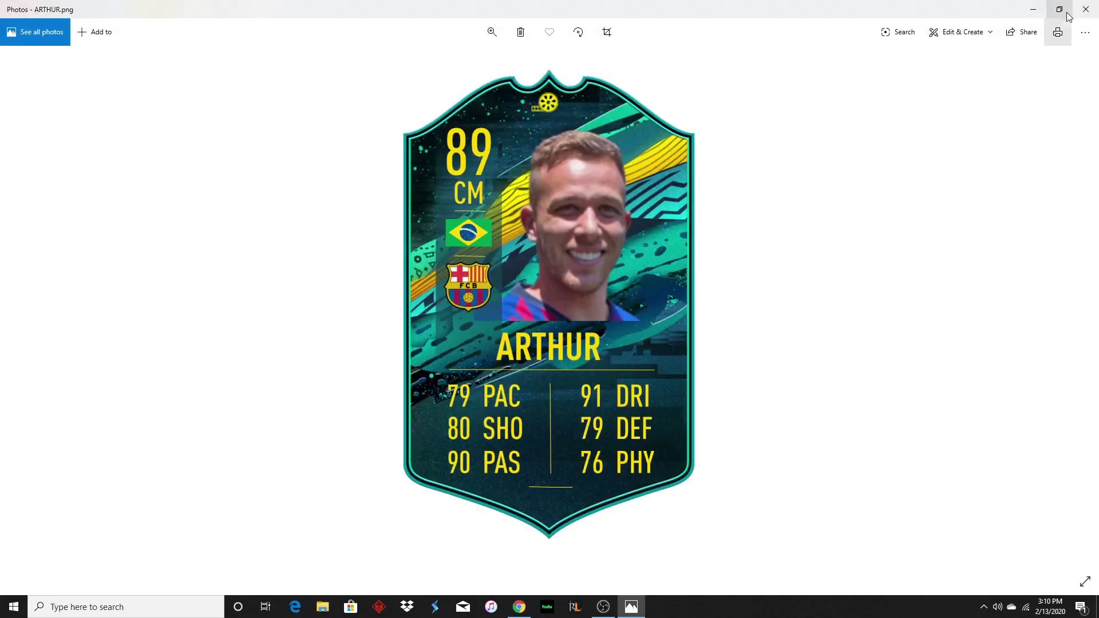
click(1086, 9)
Open a new browser tab and close the card creator tab.
scroll(224, 204, up, 2)
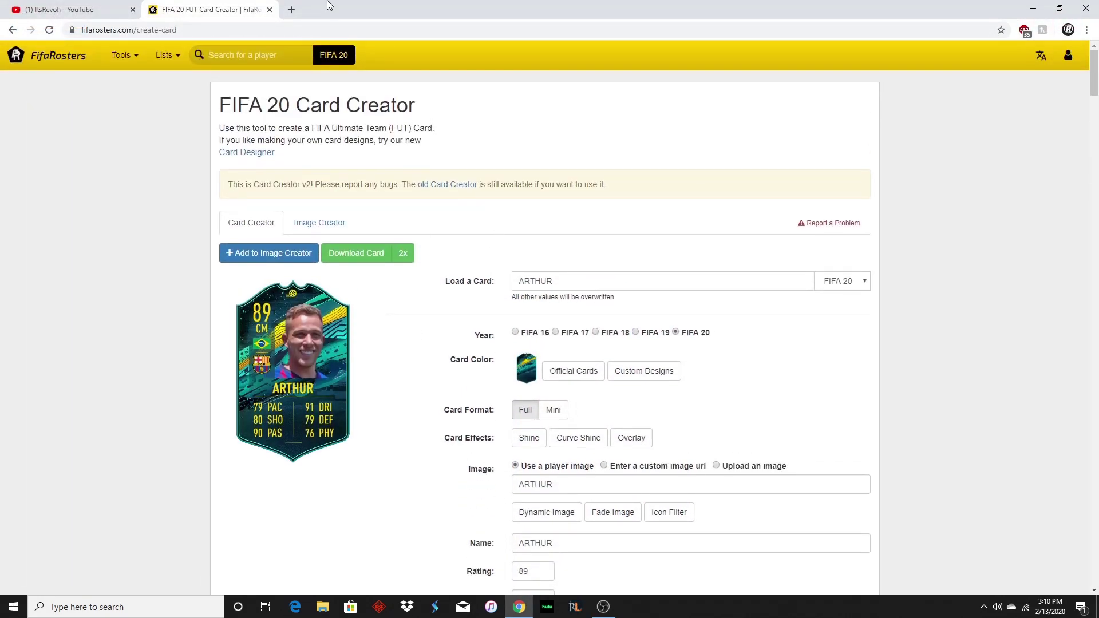
click(291, 10)
click(270, 10)
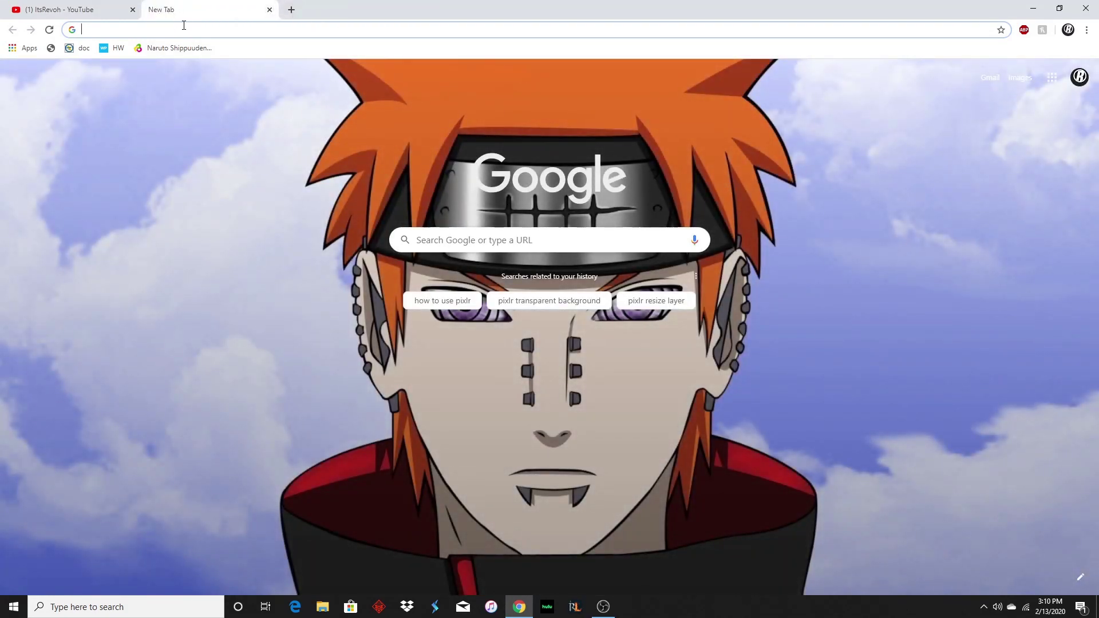
Minimise the browser, view the desktop image WALKOUT BOARD TEMP FIFA 20, and close it.
click(1033, 8)
double_click(108, 543)
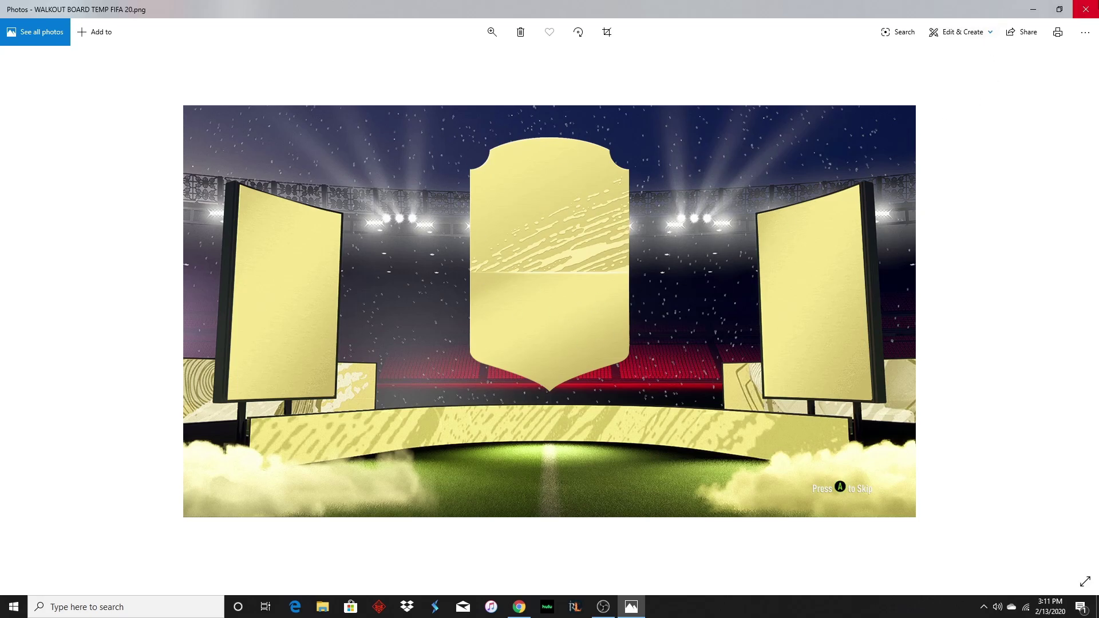
click(1085, 10)
Return to the browser and search Google Images for "soccer field hd".
click(519, 606)
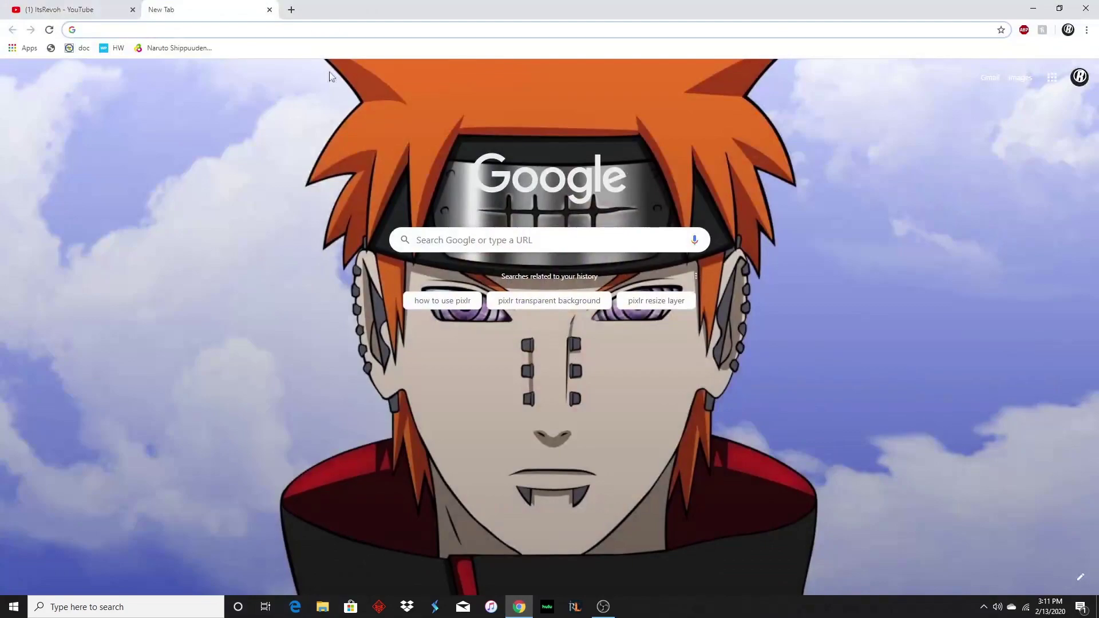
text(soccer fi)
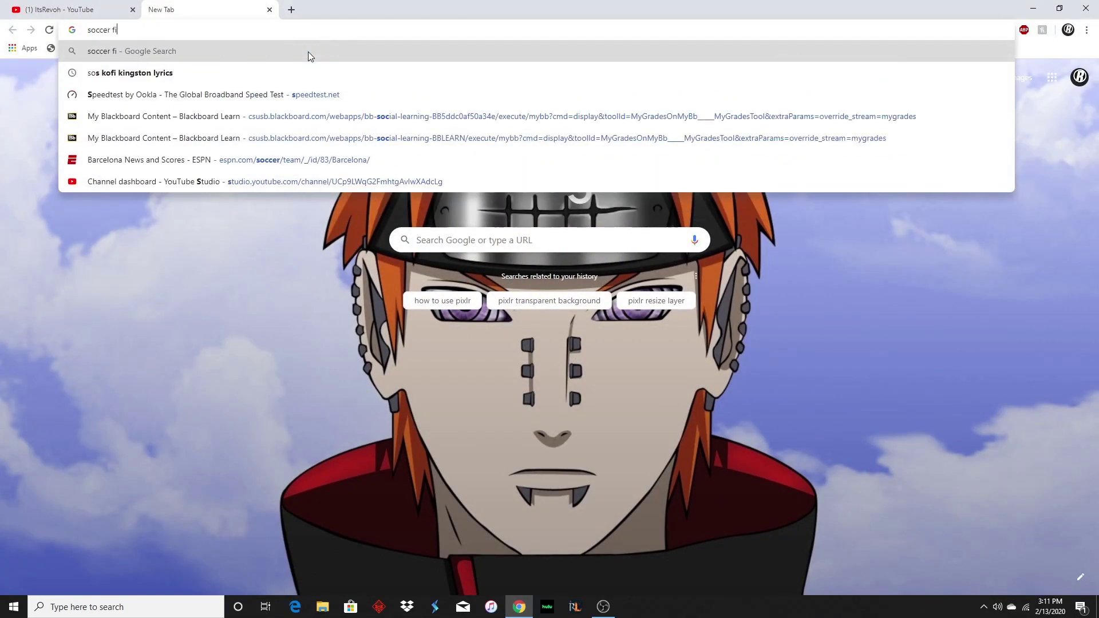
text(eld hd)
key(Return)
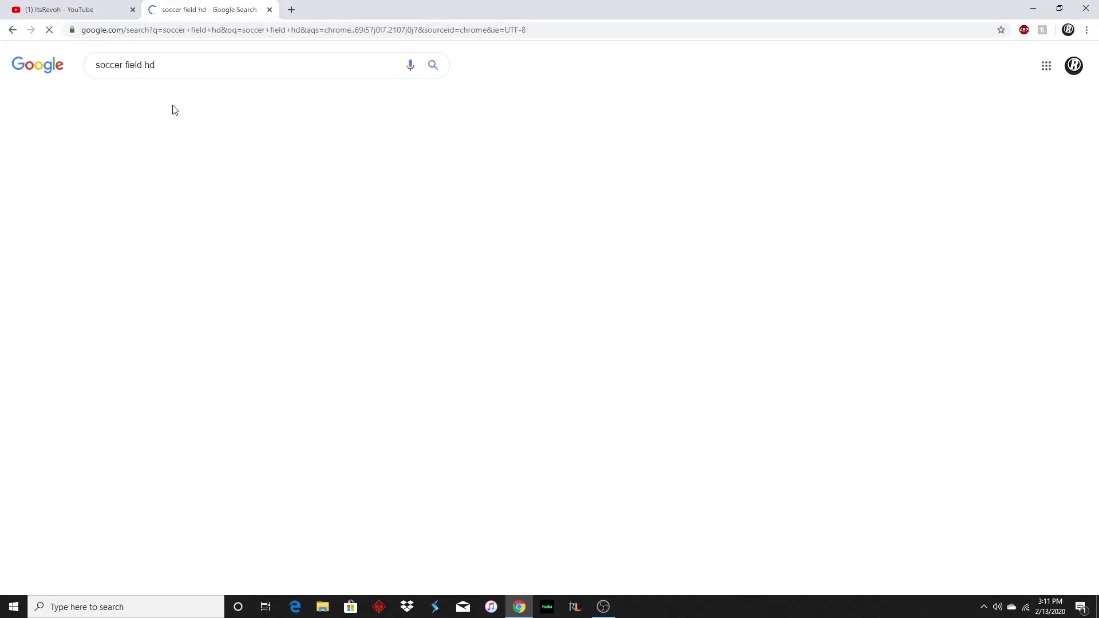
click(154, 99)
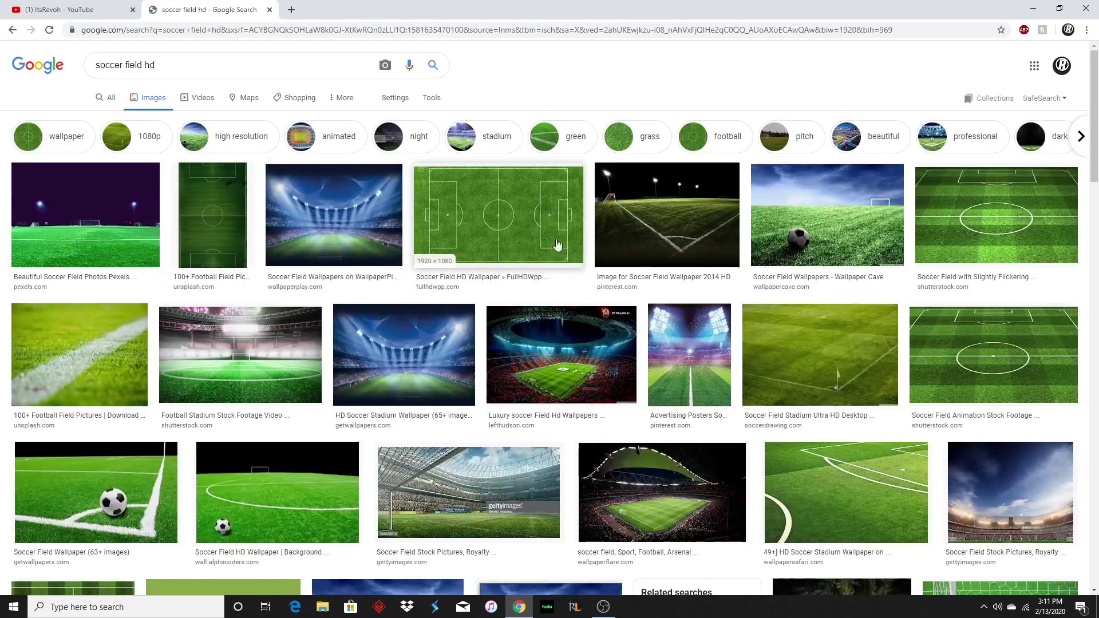
Search Google Images for "fifa wallpaper 4k" instead.
click(236, 63)
key(ctrl+a)
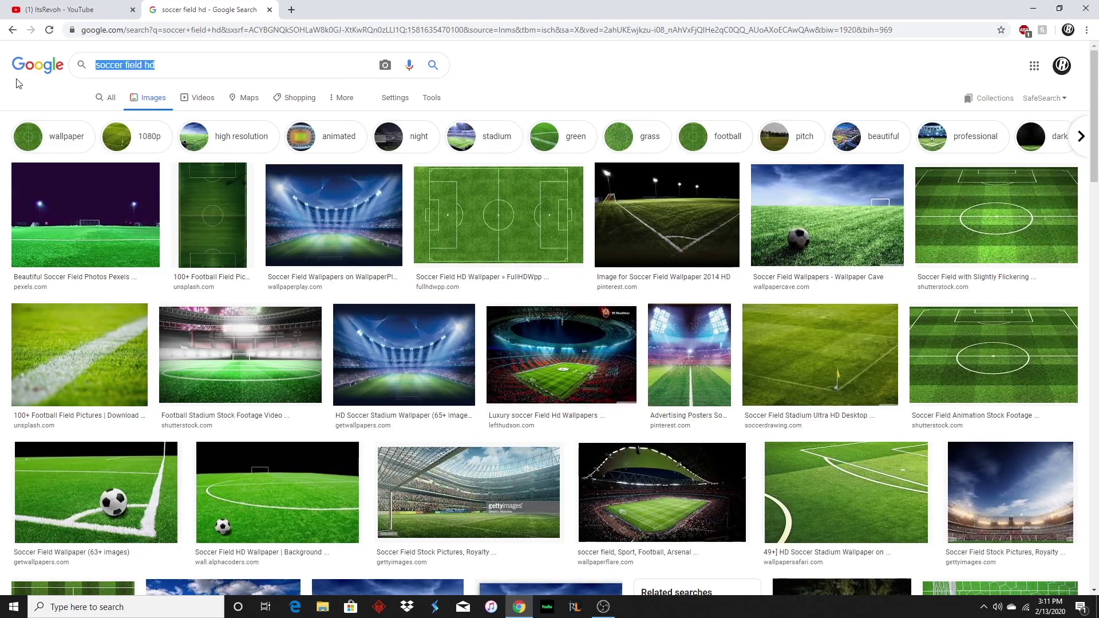
key(BackSpace)
text(fifa wallpaper )
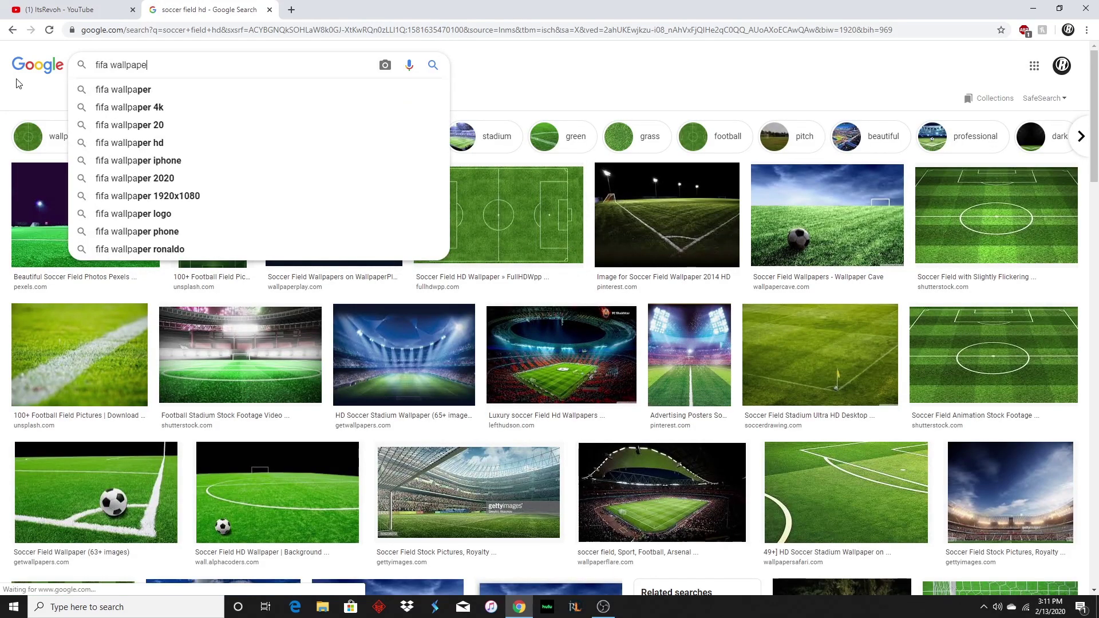
text(4k)
key(Return)
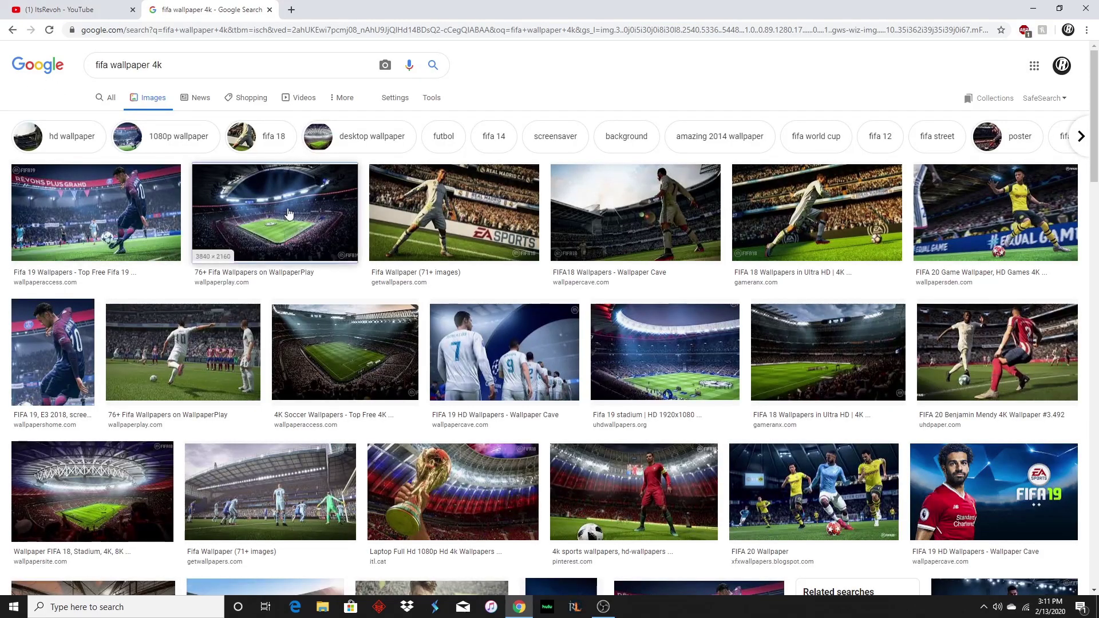
Preview the floodlit stadium wallpaper from wallpaperplay.com and close the preview.
click(289, 214)
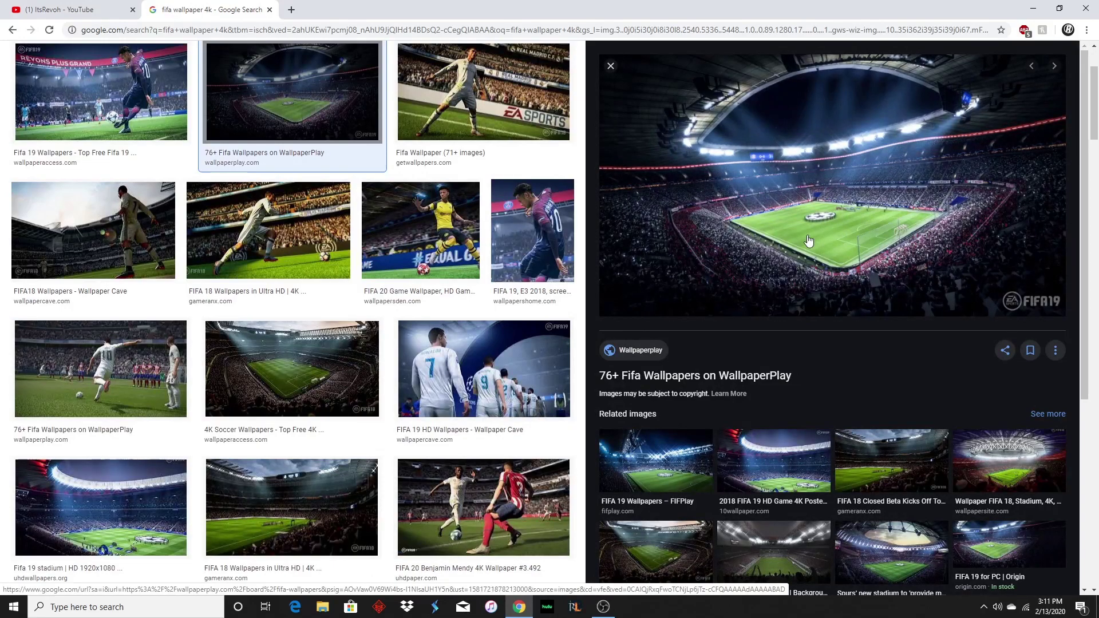
click(610, 68)
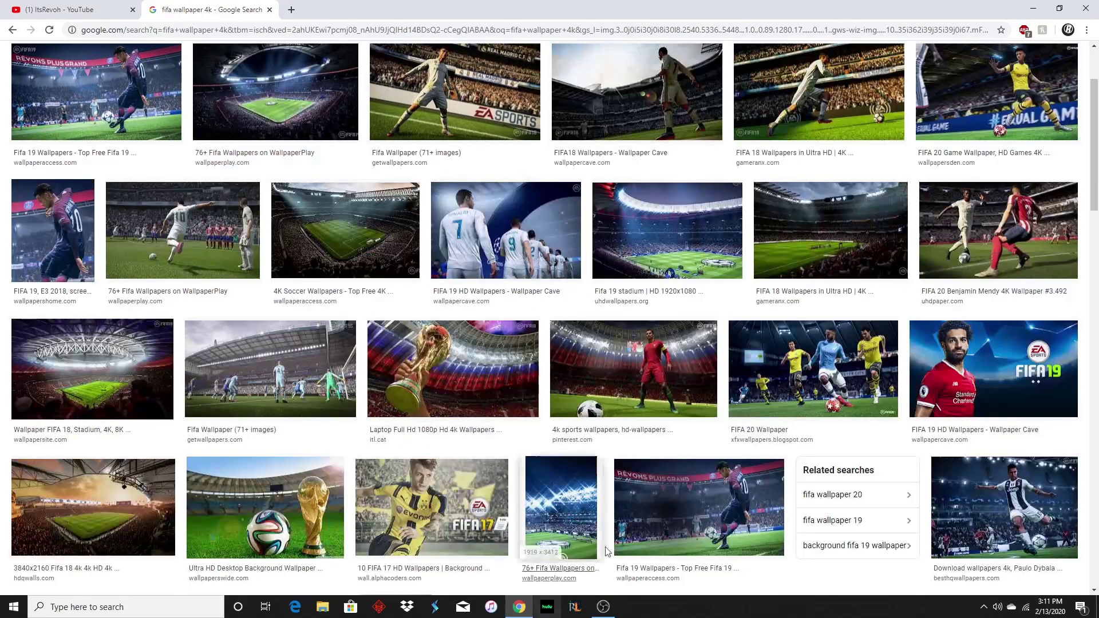
scroll(258, 46, up, 3)
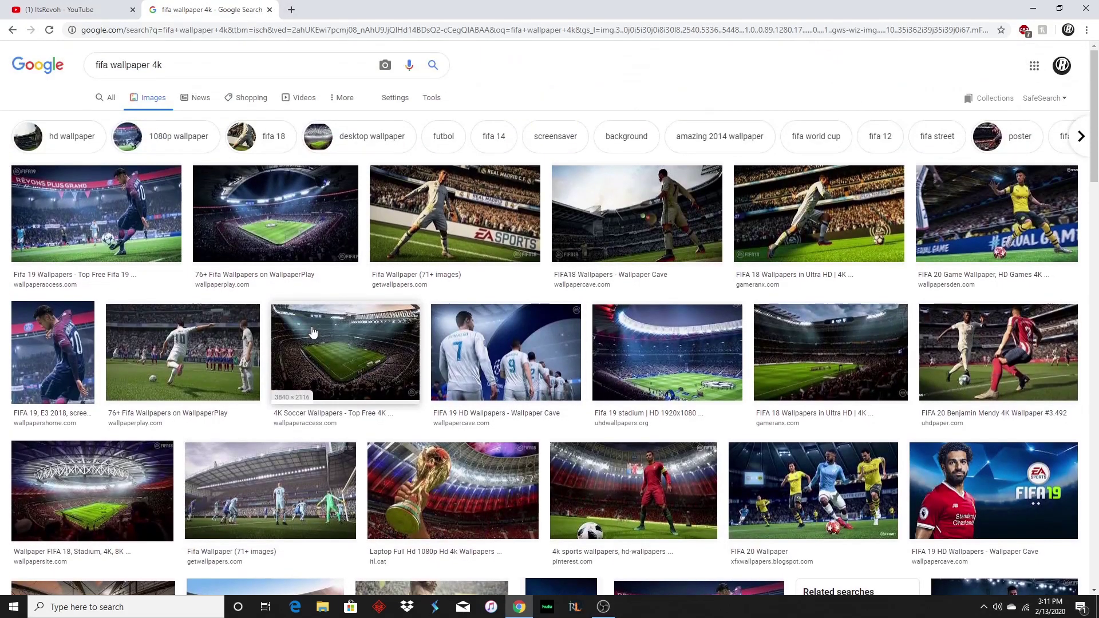
Replace the wallpaper results with a new browser tab and search Google Images for "brazil flag".
click(292, 9)
click(270, 10)
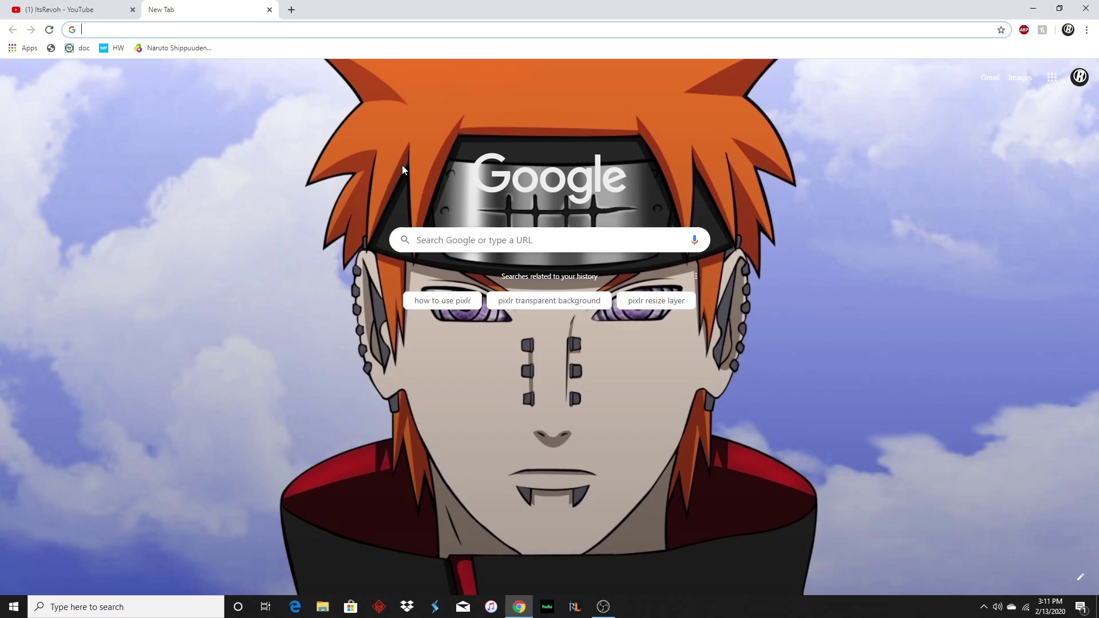
text(brazil flag)
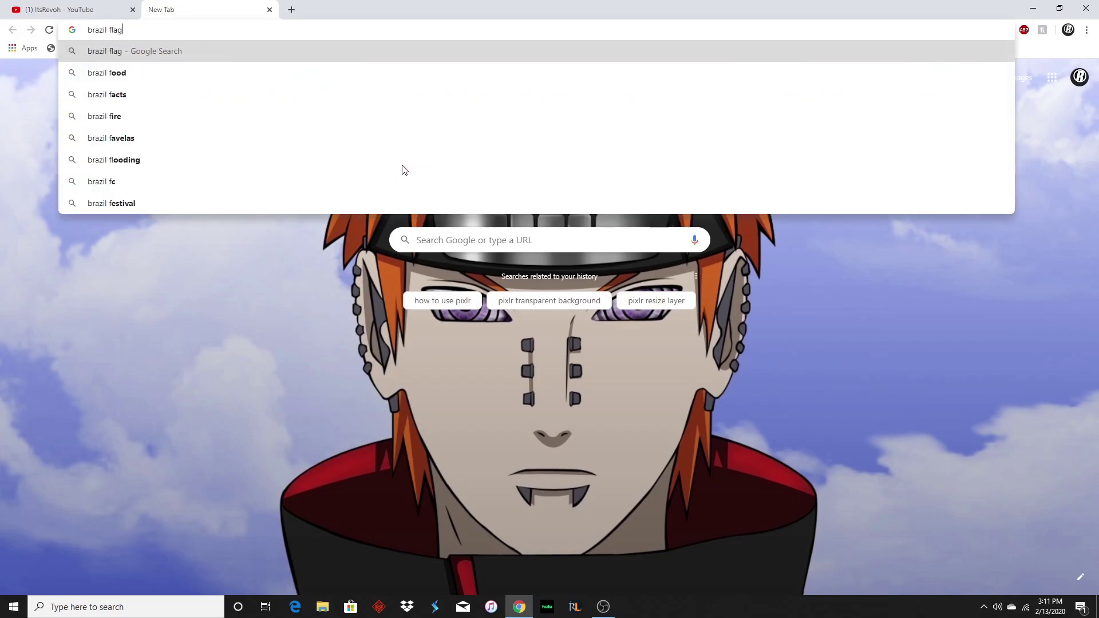
key(Return)
click(233, 66)
key(Escape)
click(150, 98)
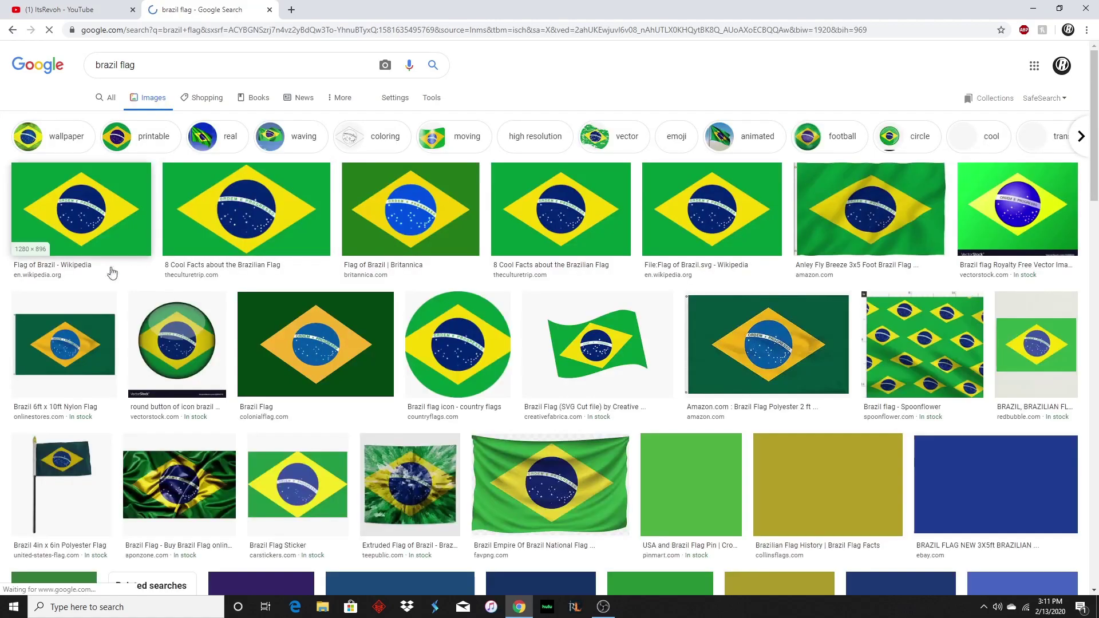
Save Wikipedia's Flag of Brazil image as 1280px-Flag_of_Brazil.svg in PNG format in the desktop folder "How to make a Thumbnail", and close the image viewer.
click(89, 196)
right_click(835, 221)
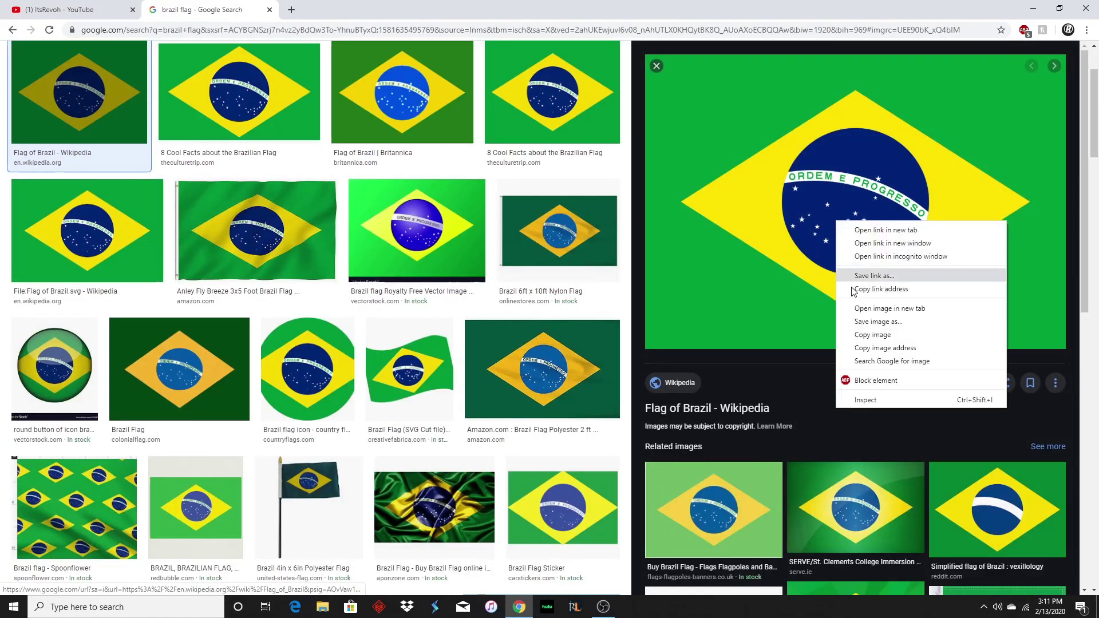
click(874, 322)
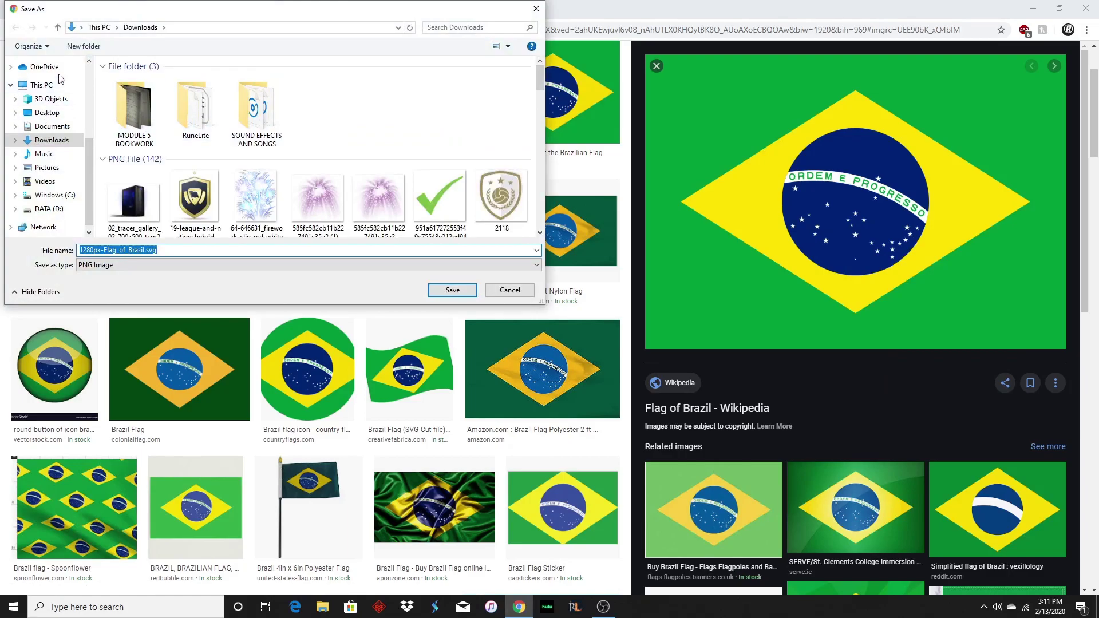
scroll(32, 126, up, 1)
scroll(32, 126, up, 3)
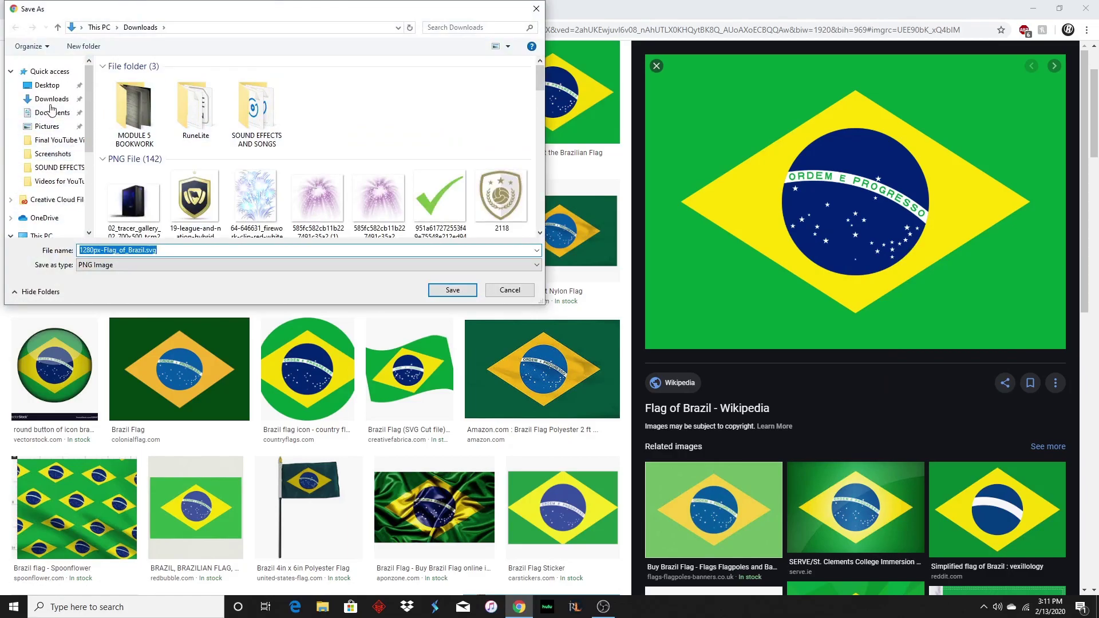
click(57, 71)
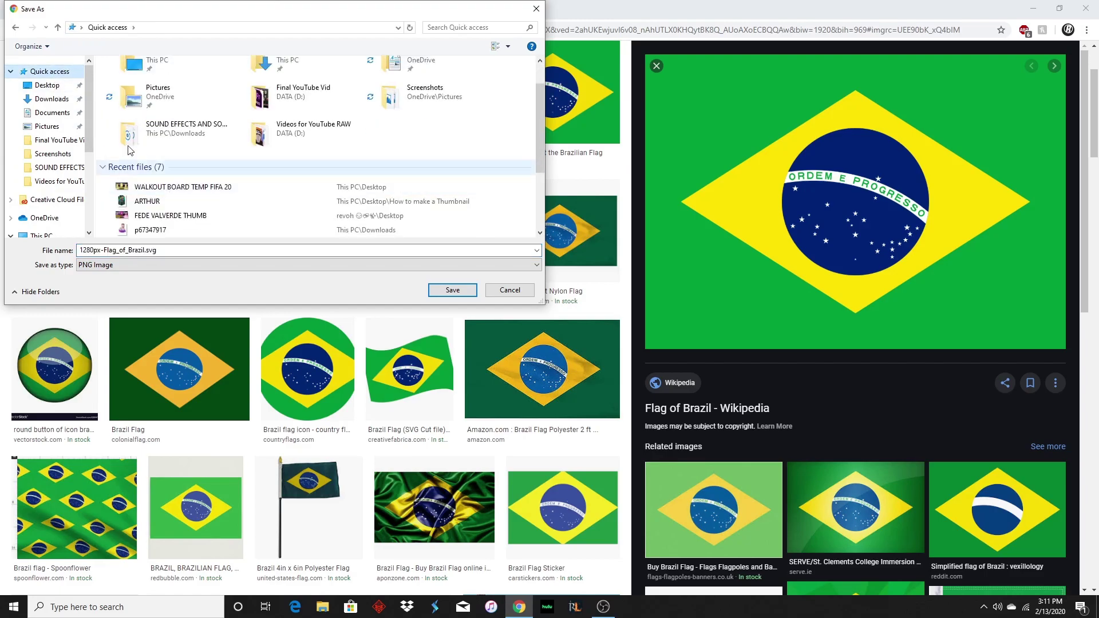
click(40, 88)
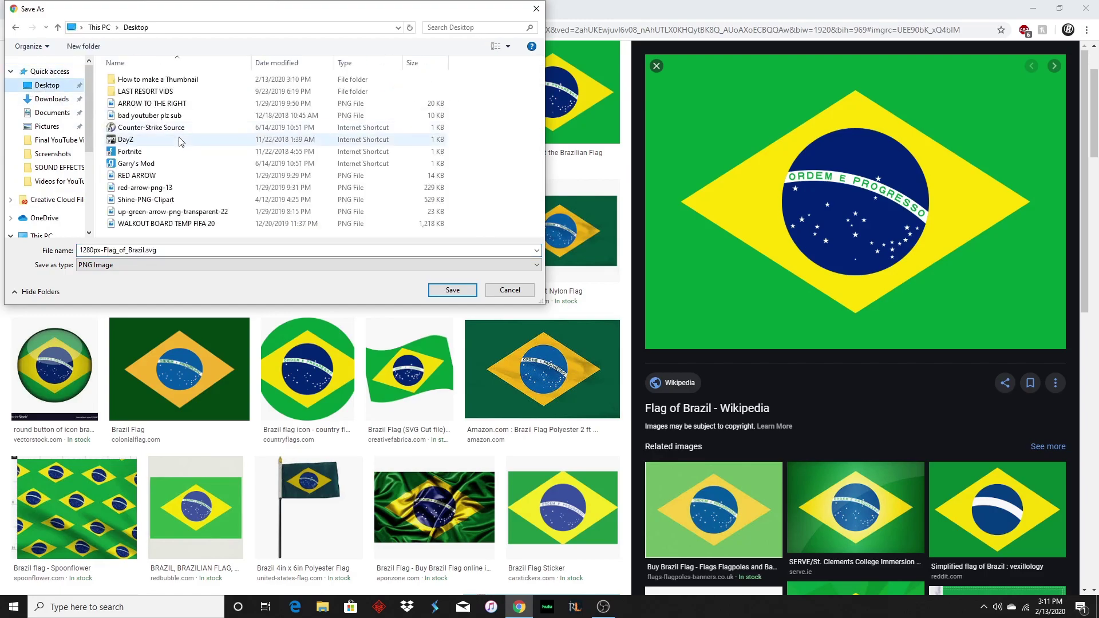
double_click(172, 80)
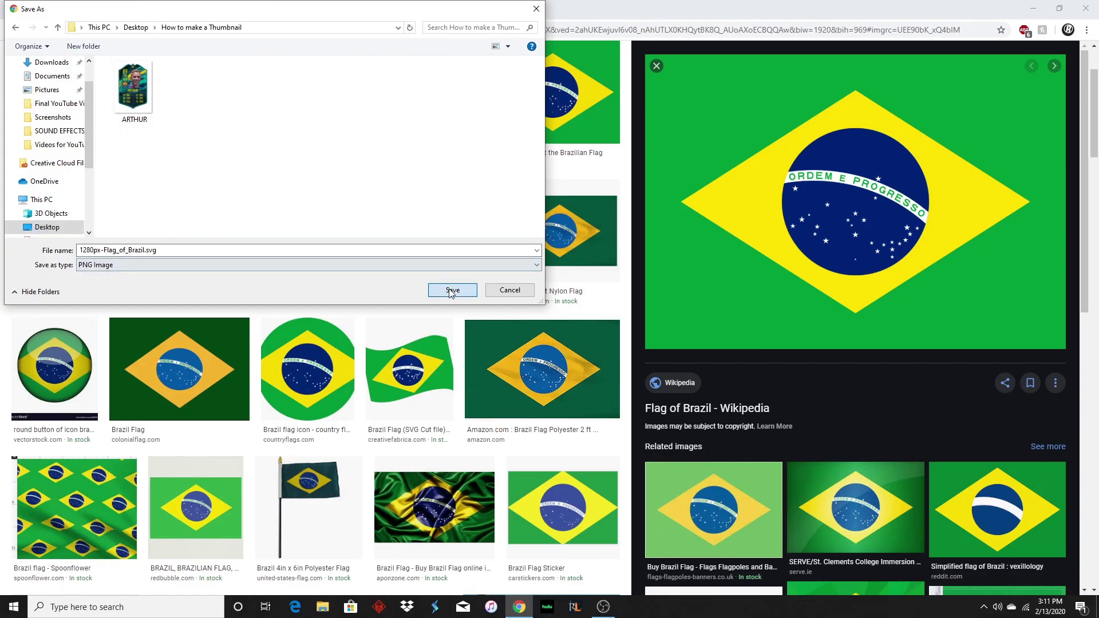
click(451, 289)
click(1087, 7)
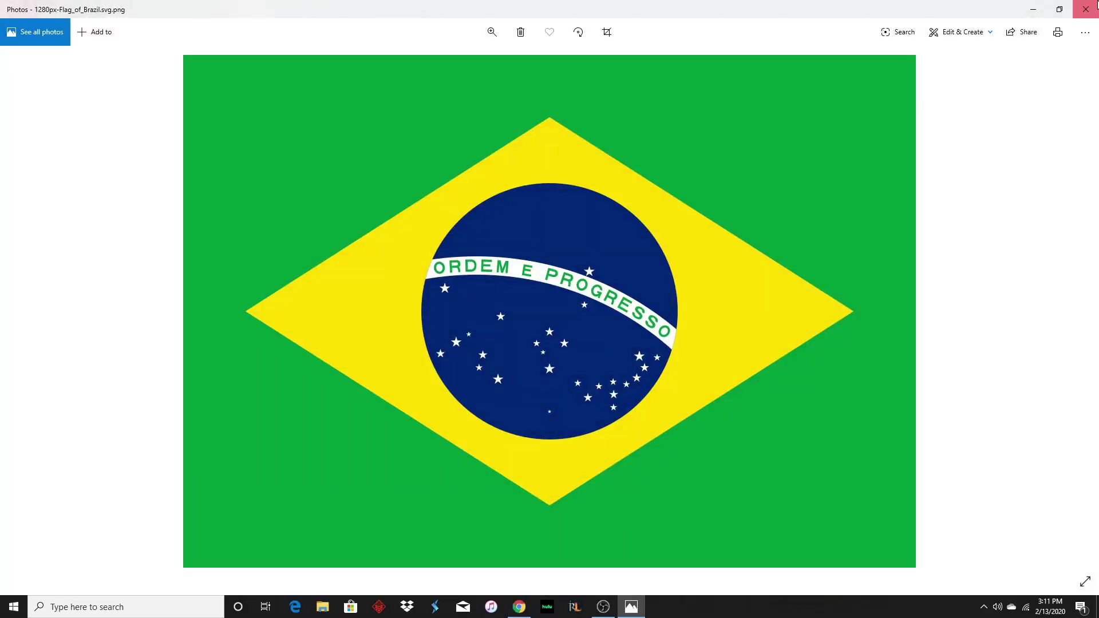
Close the Brazil flag preview and search Google Images for "fireworks png" instead.
click(657, 66)
scroll(293, 192, up, 2)
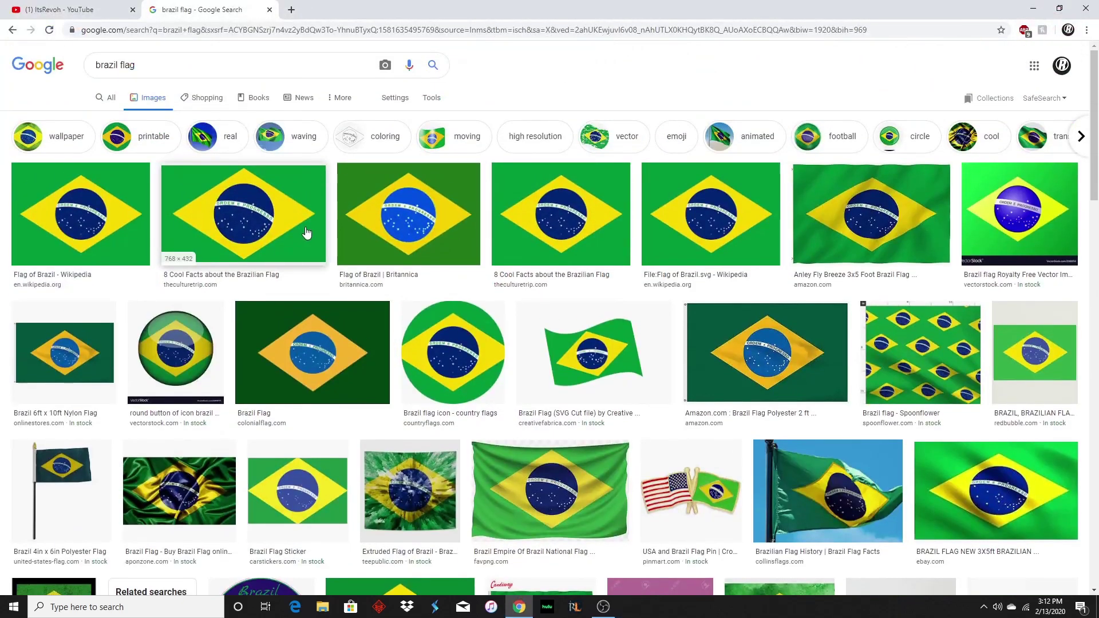
triple_click(181, 68)
key(BackSpace)
text(fireworks png)
key(Return)
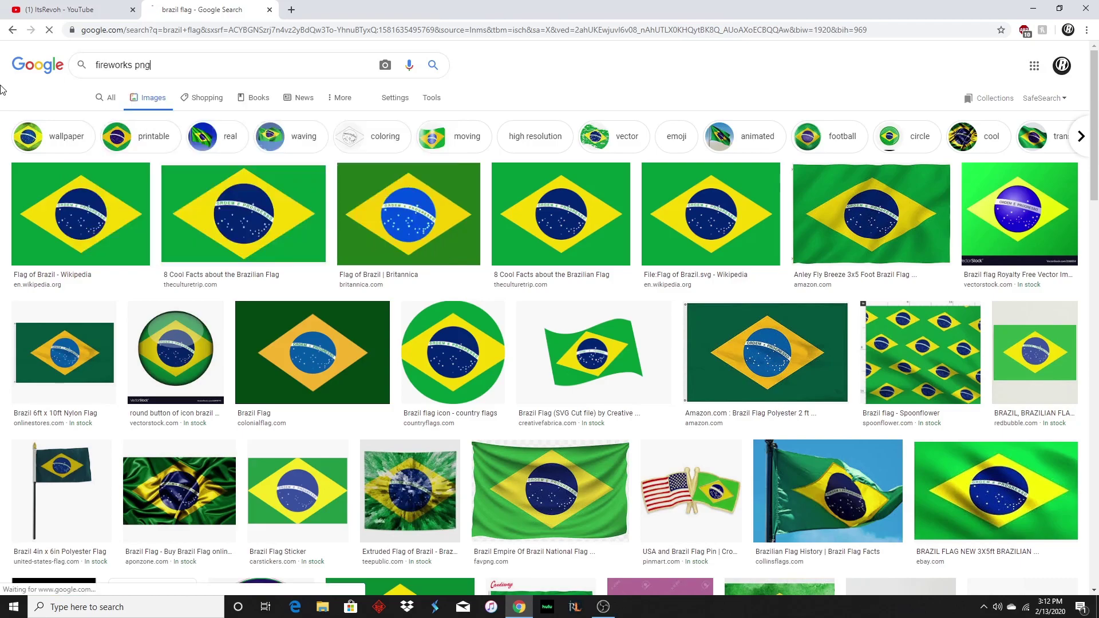
Save the first fireworks image from pngimg.com as fireworks_PNG15623 in the folder "How to make a Thumbnail" and dismiss the image viewer.
click(60, 218)
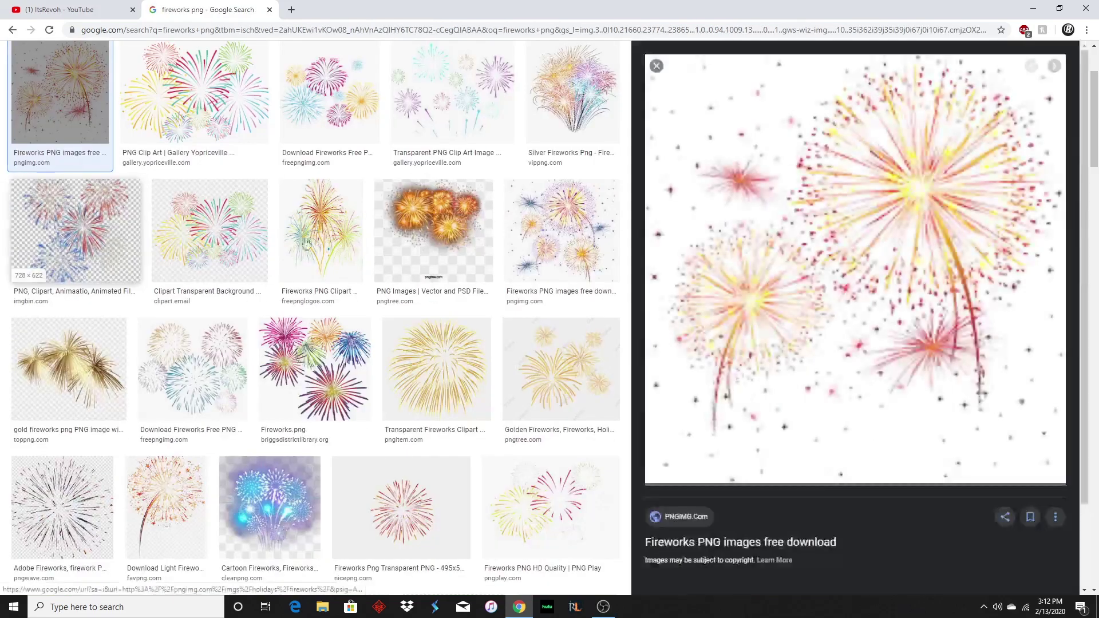
right_click(820, 301)
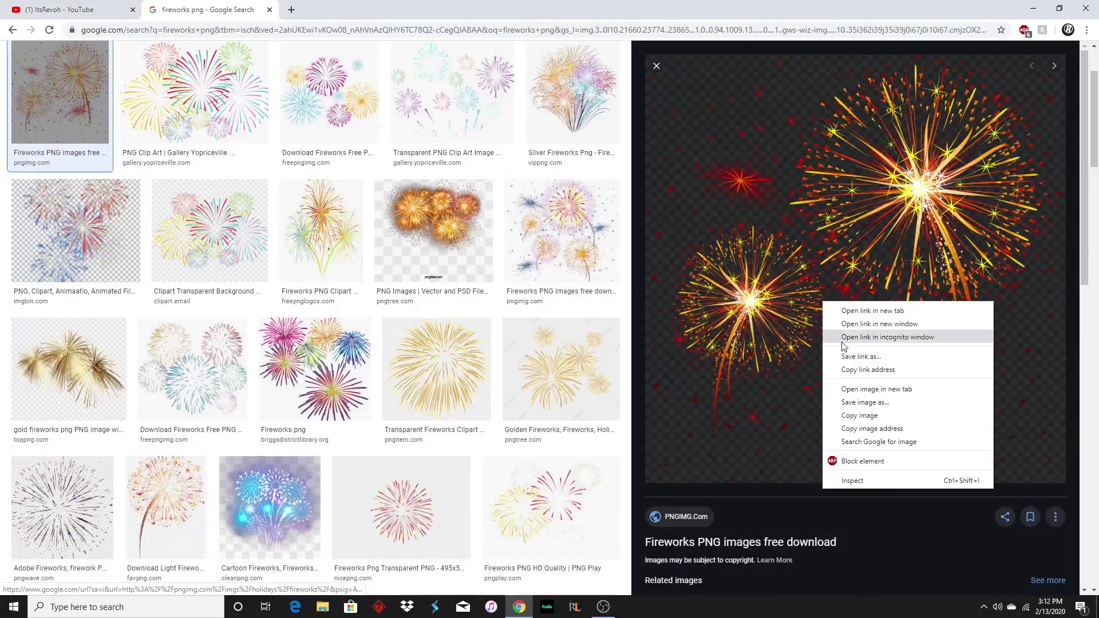
click(863, 402)
click(449, 290)
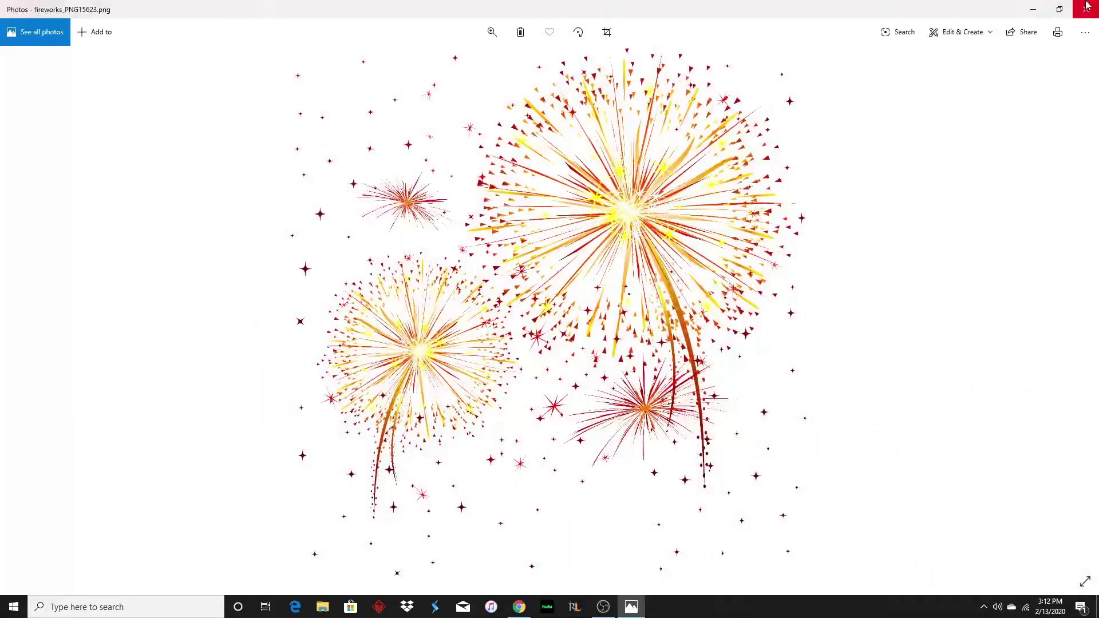
click(1034, 9)
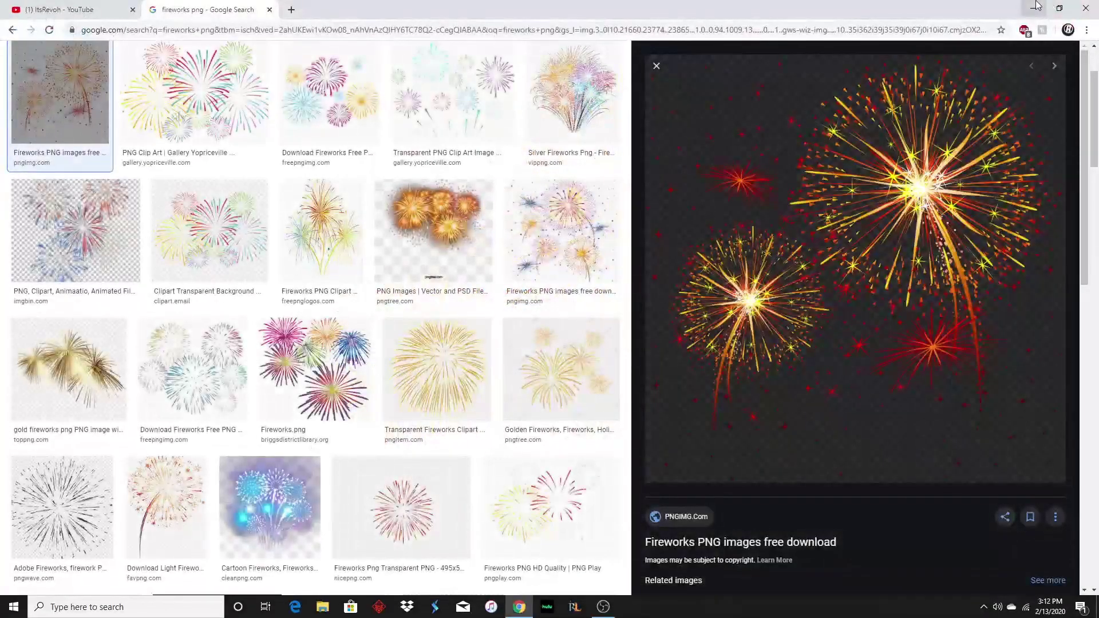
Review the images in the desktop folder "How to make a Thumbnail" and preview the desktop image WALKOUT BOARD TEMP FIFA 20.
click(1037, 7)
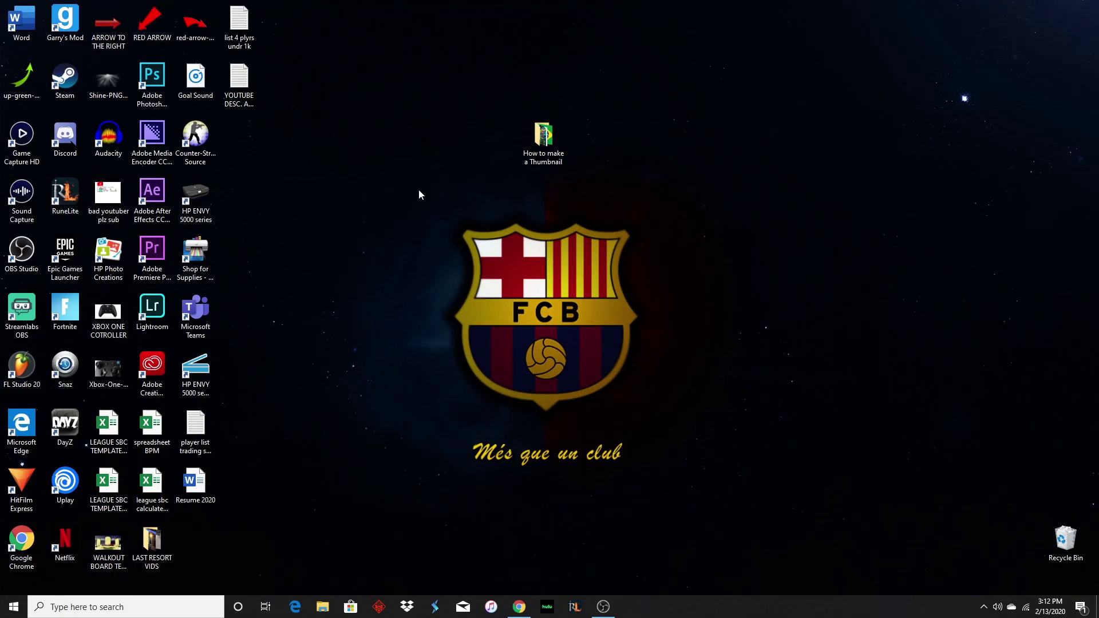
double_click(544, 137)
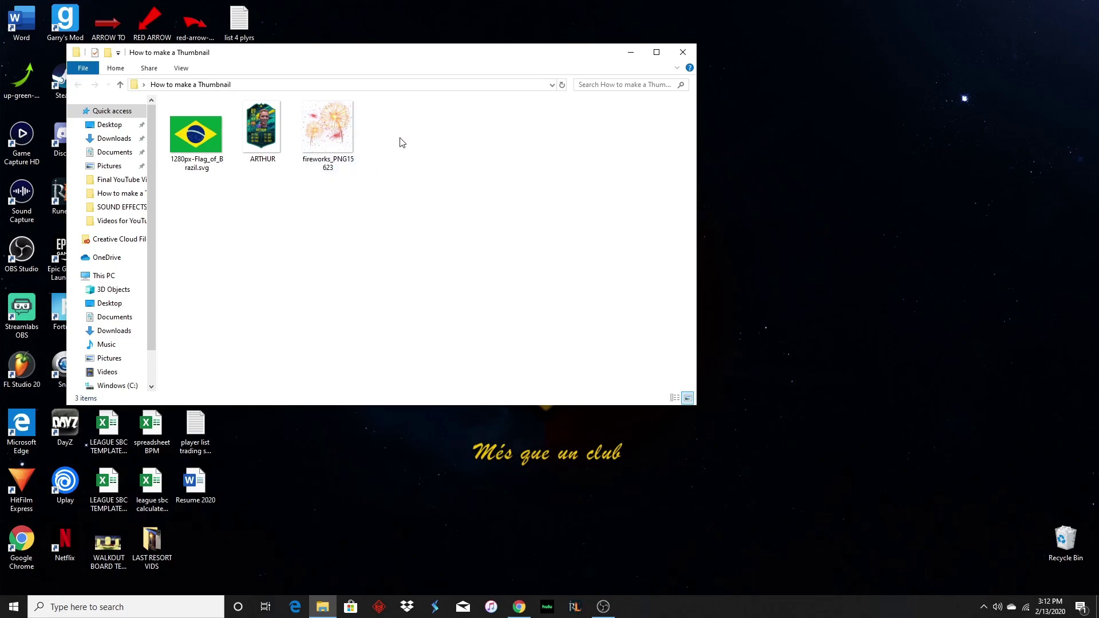
click(275, 492)
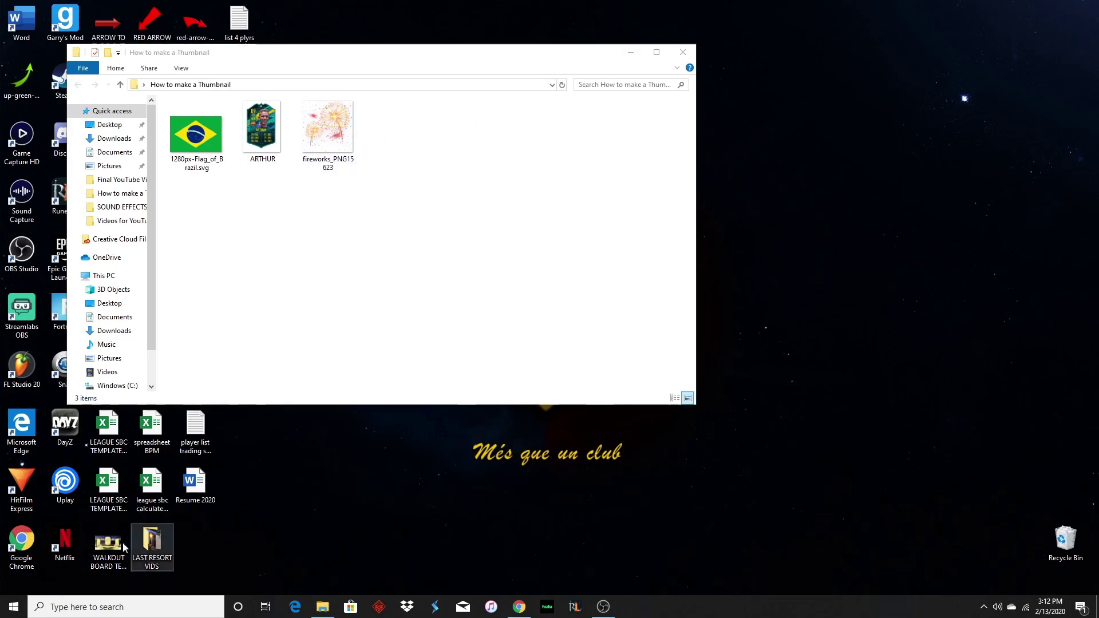
click(683, 52)
double_click(108, 542)
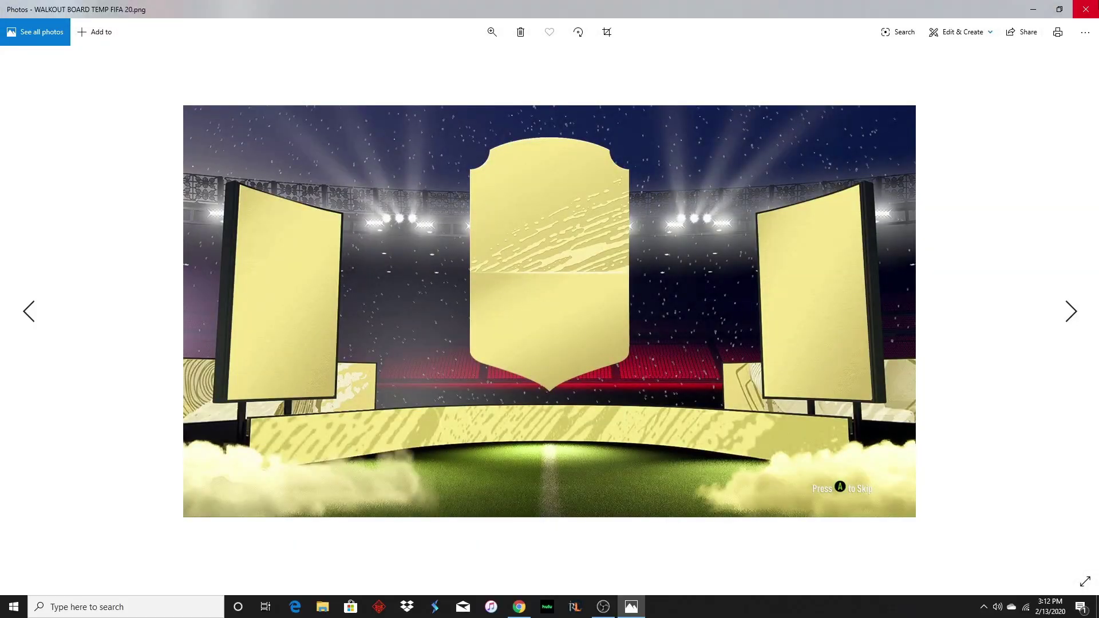
click(1090, 5)
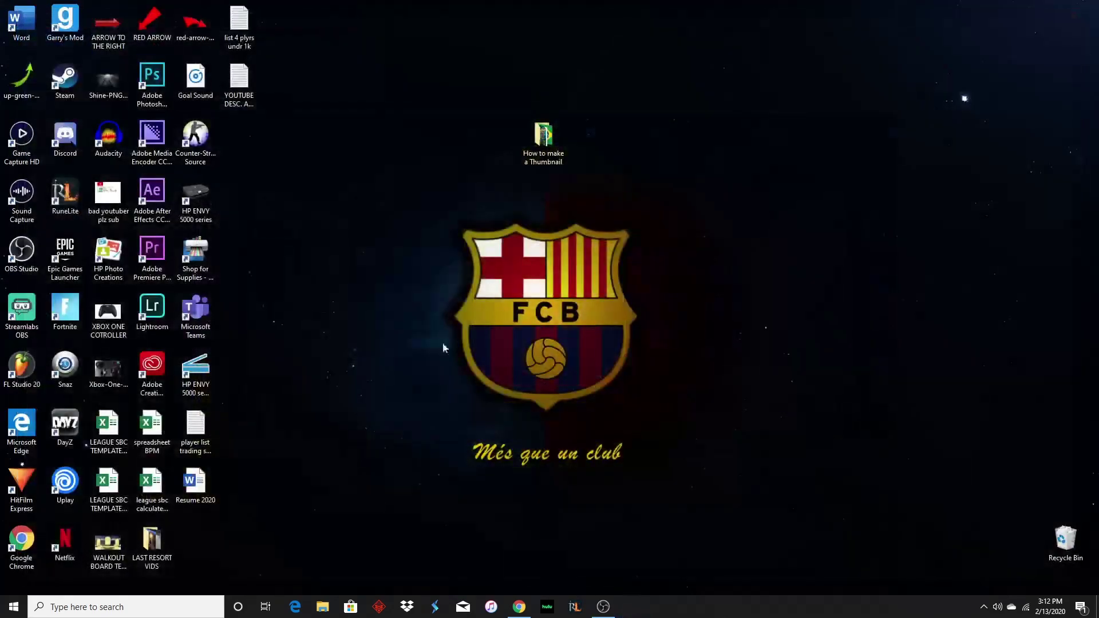
Open Photoshop and create a 1280 x 720 pixel document at 72 ppi with a white background from the HDV/HDTV 720p preset.
double_click(159, 101)
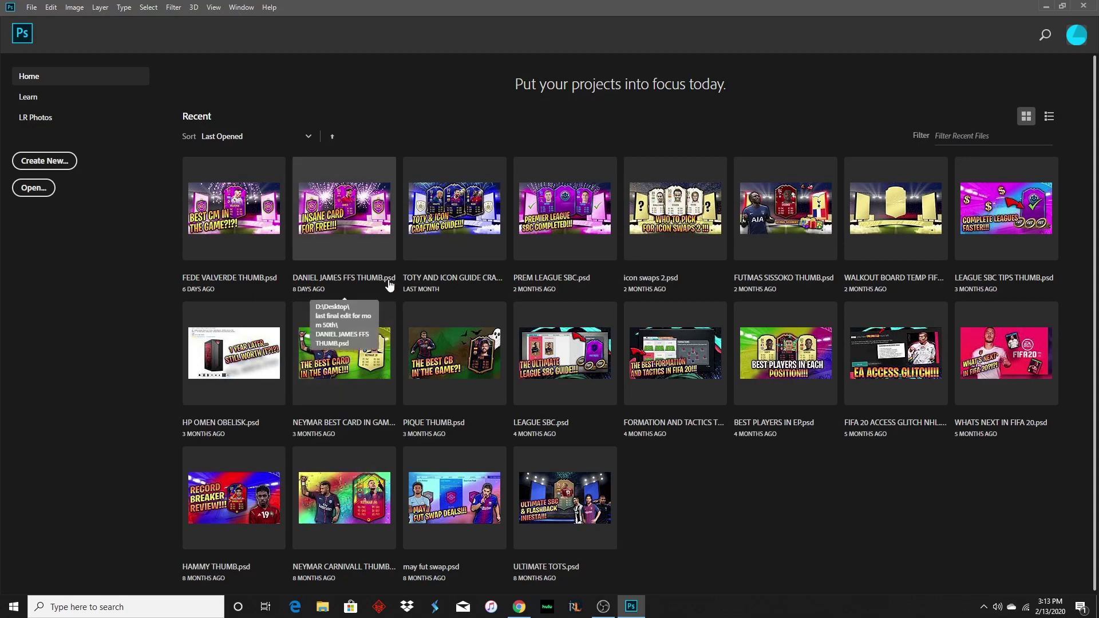
click(57, 161)
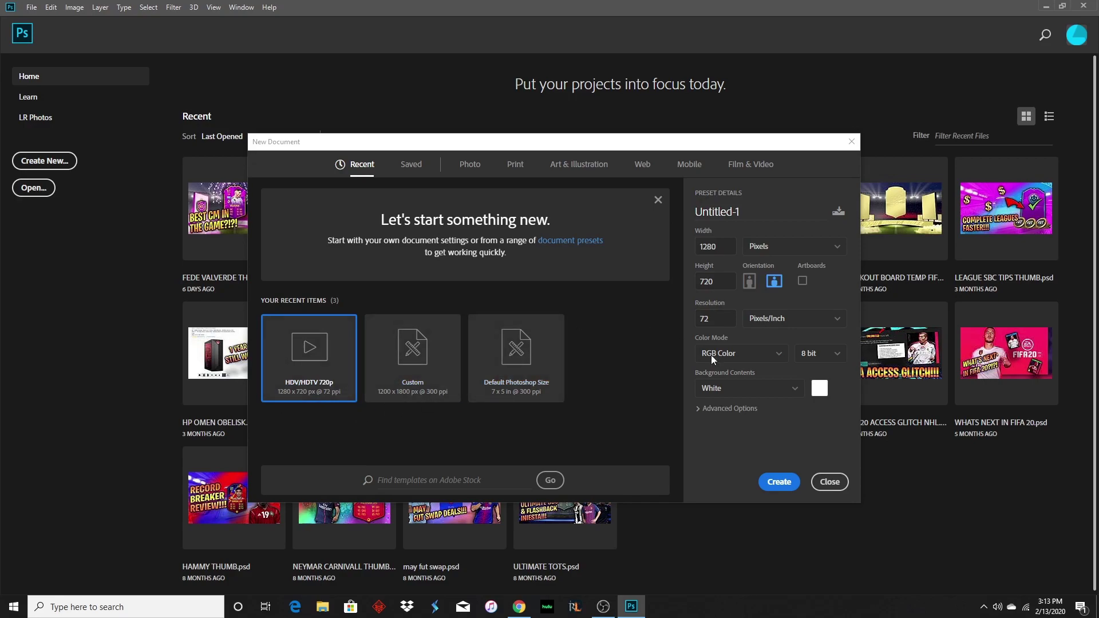
click(788, 482)
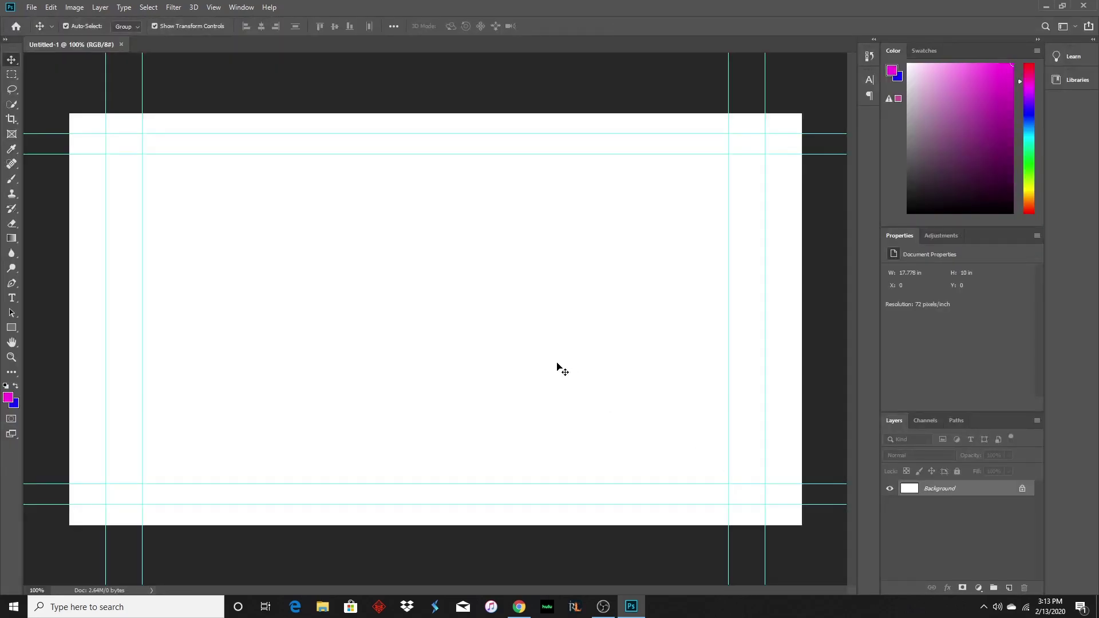
Add a new empty layer above the background and make the Background layer active.
click(11, 357)
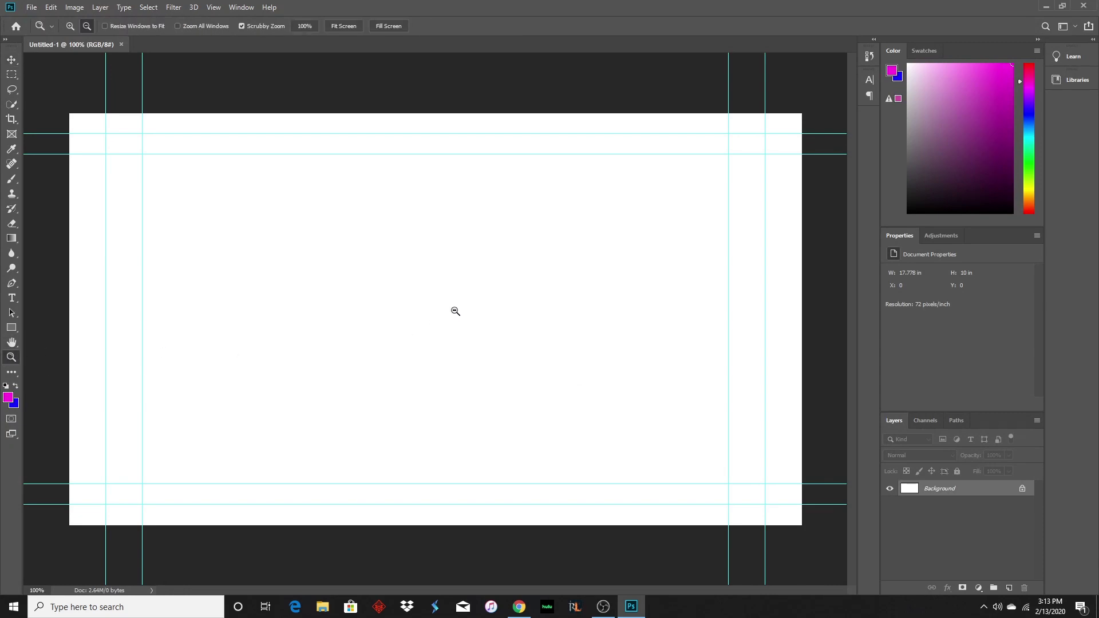
drag(455, 317, 441, 258)
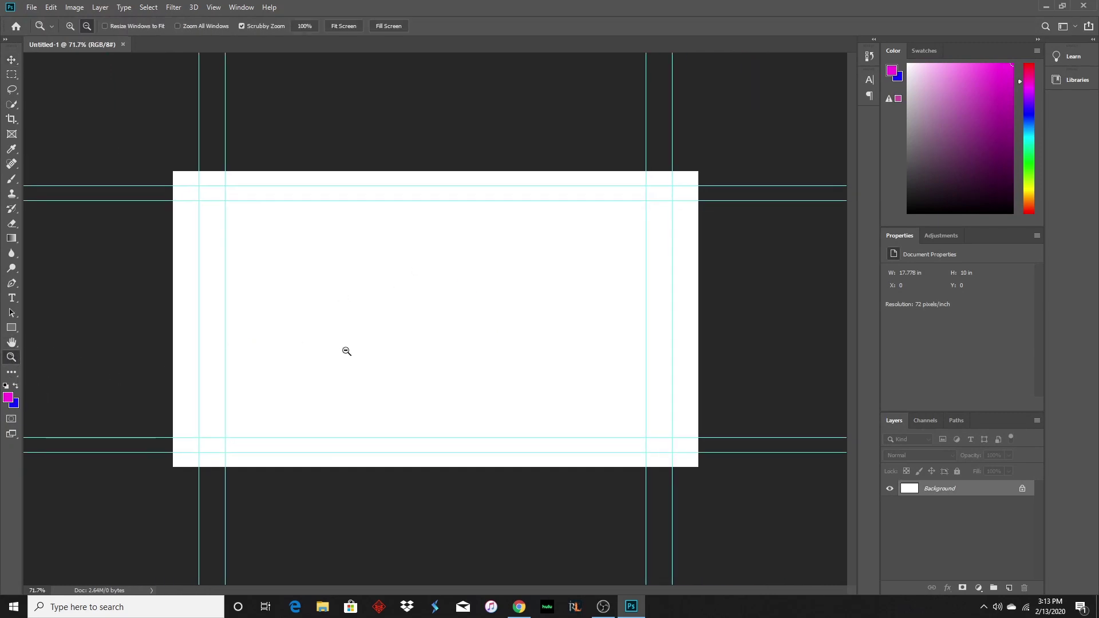
drag(430, 318, 433, 354)
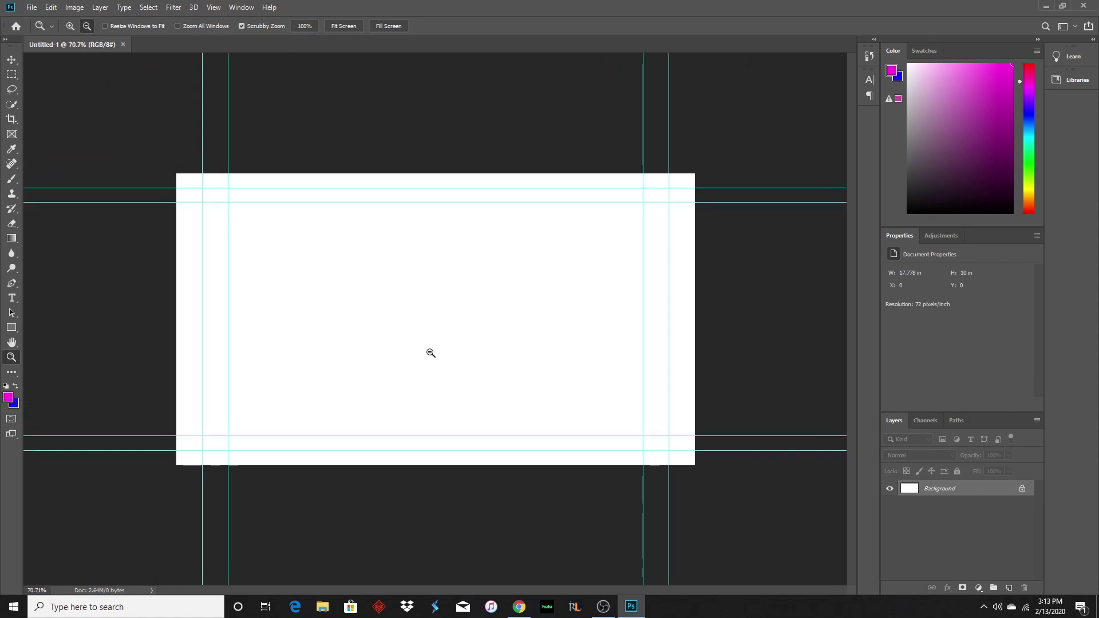
click(12, 60)
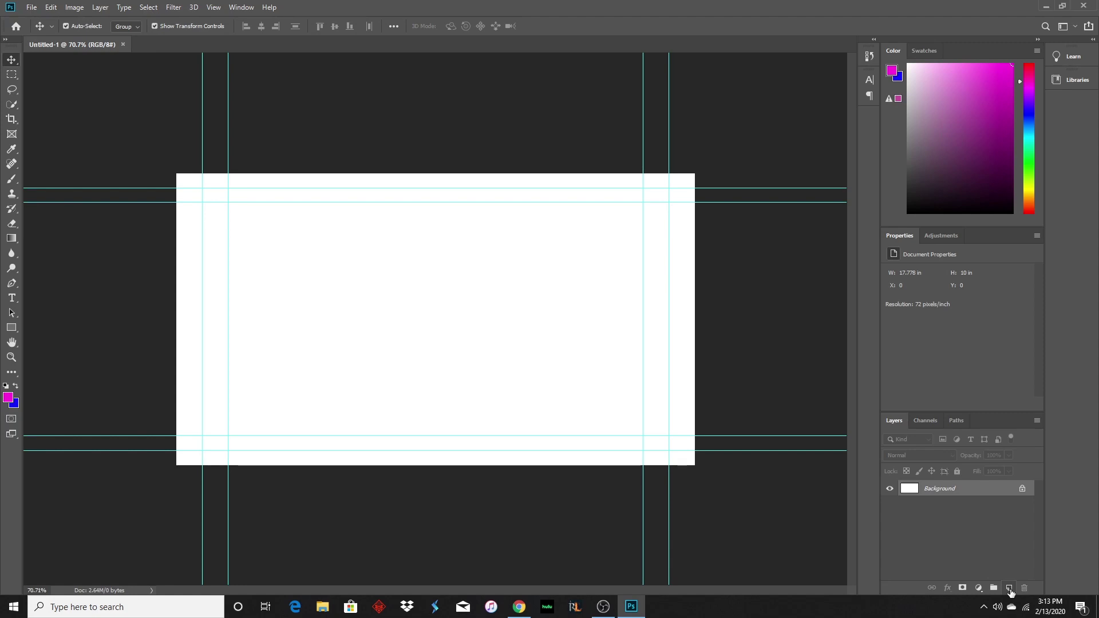
click(1011, 593)
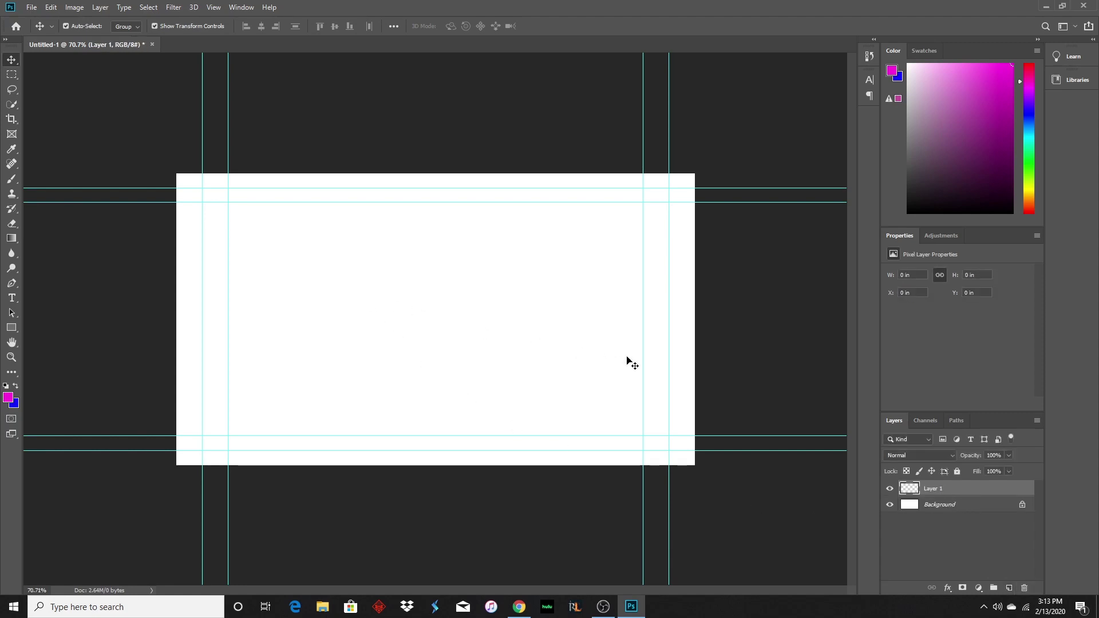
click(950, 507)
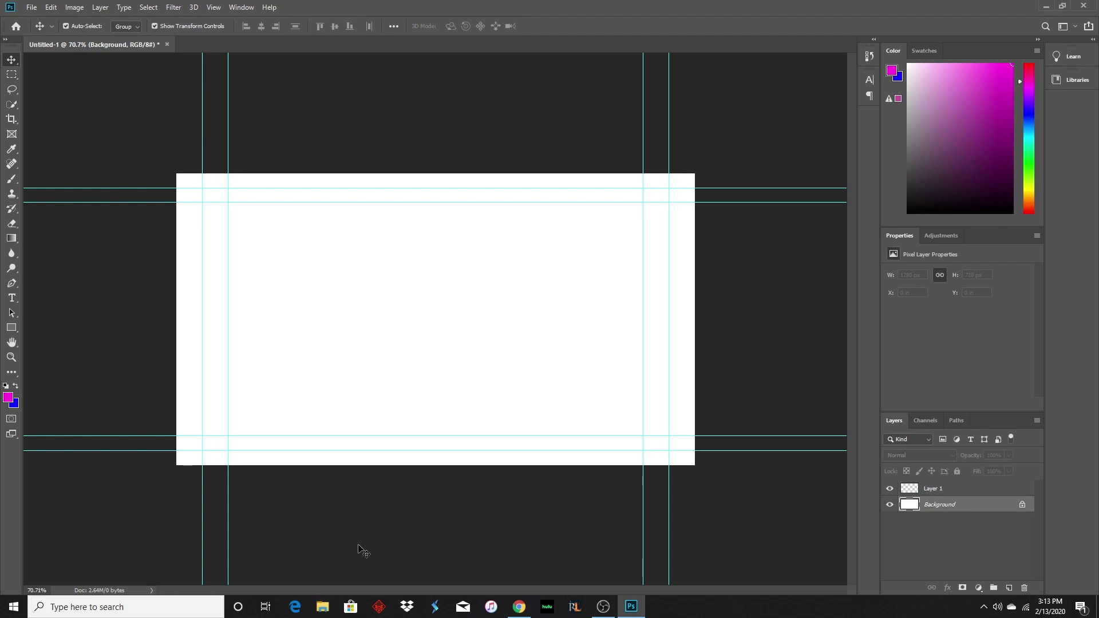
Look through the thumbnail, Desktop and Downloads folders for the walkout board template, and close File Explorer.
click(324, 608)
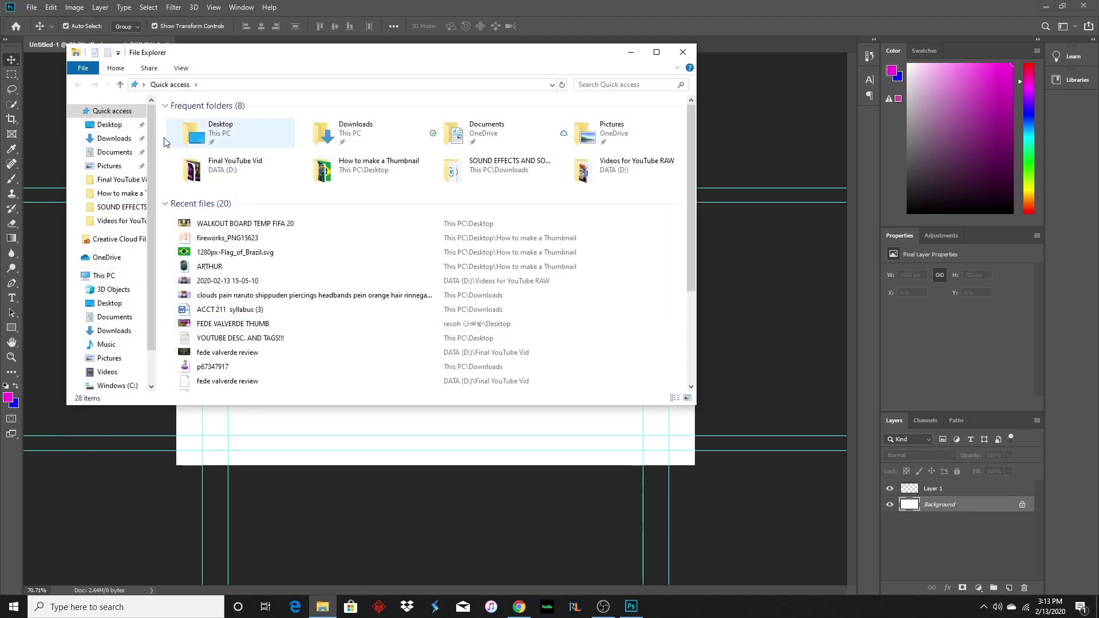
click(107, 124)
double_click(232, 119)
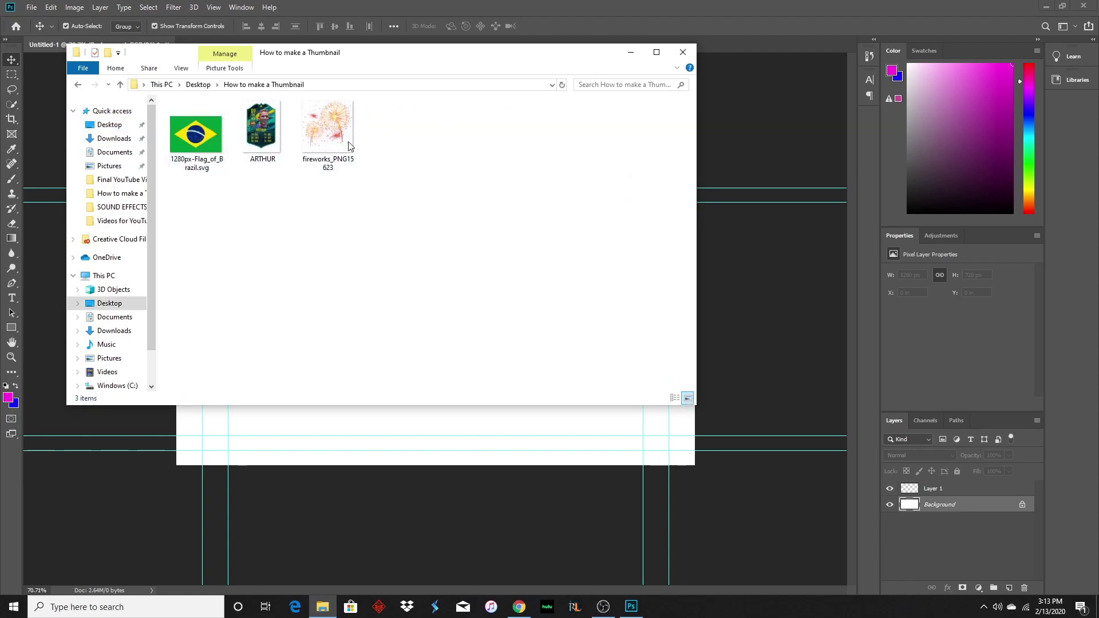
click(79, 85)
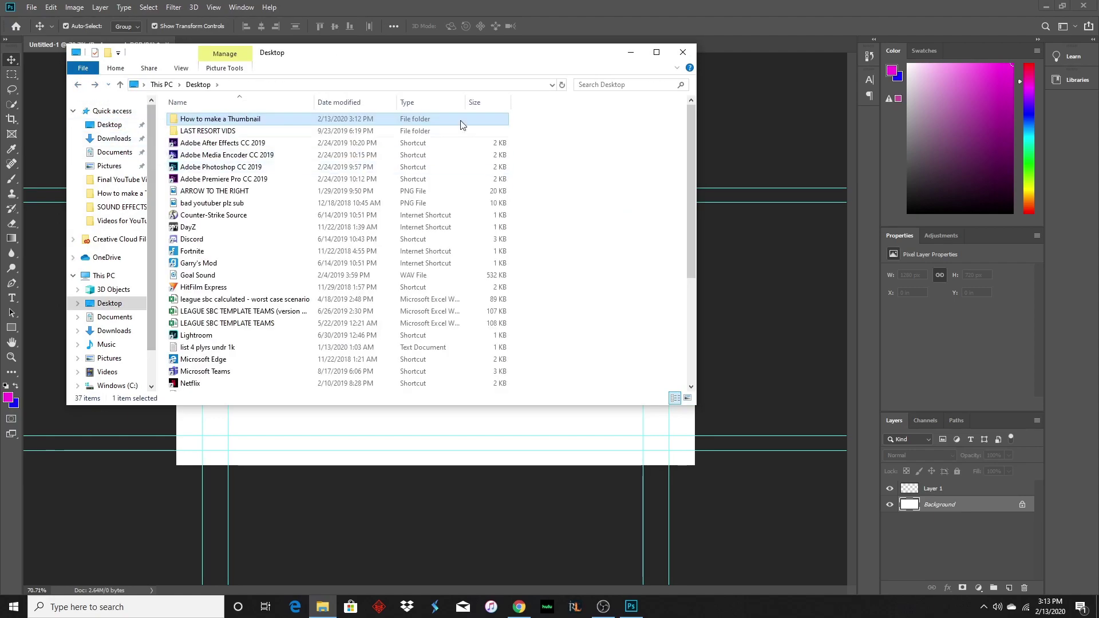
click(117, 124)
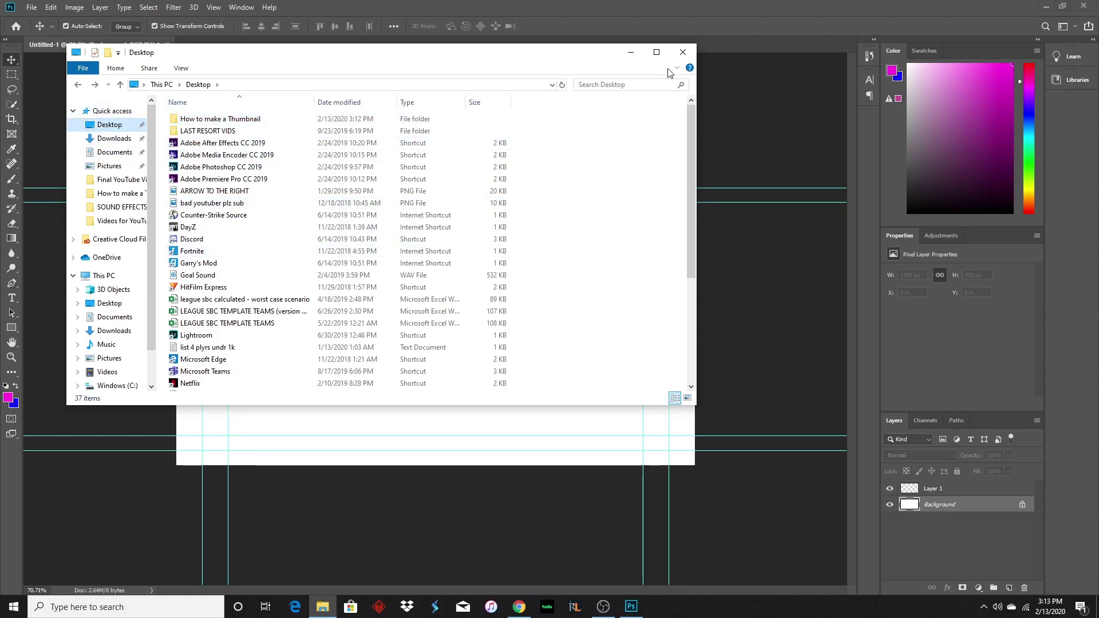
scroll(250, 181, down, 2)
scroll(285, 222, up, 2)
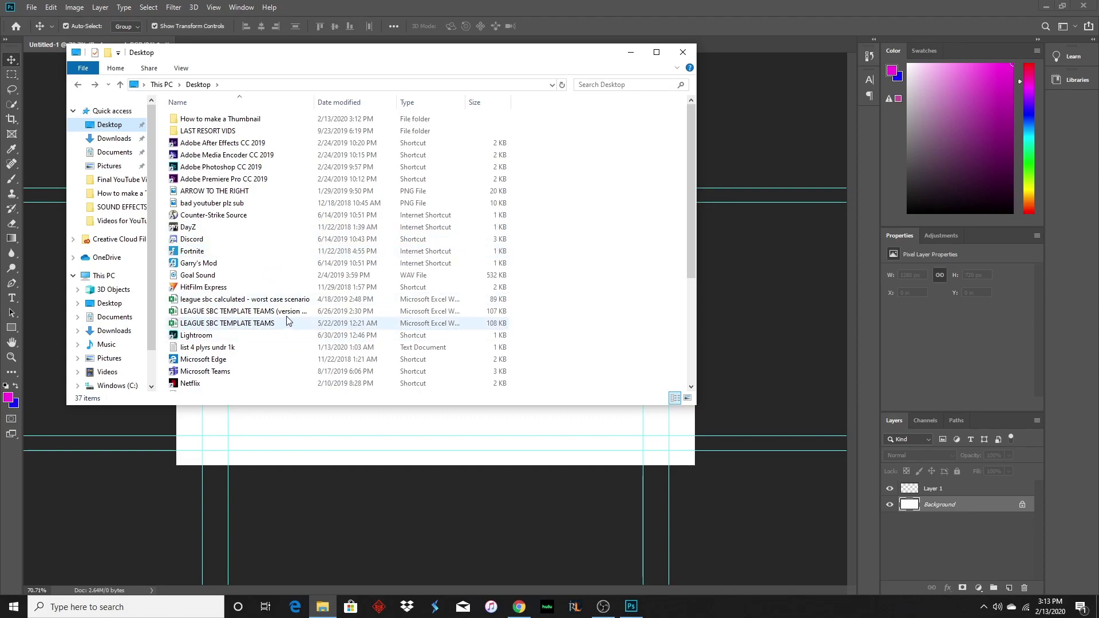
scroll(247, 228, down, 1)
scroll(247, 228, down, 3)
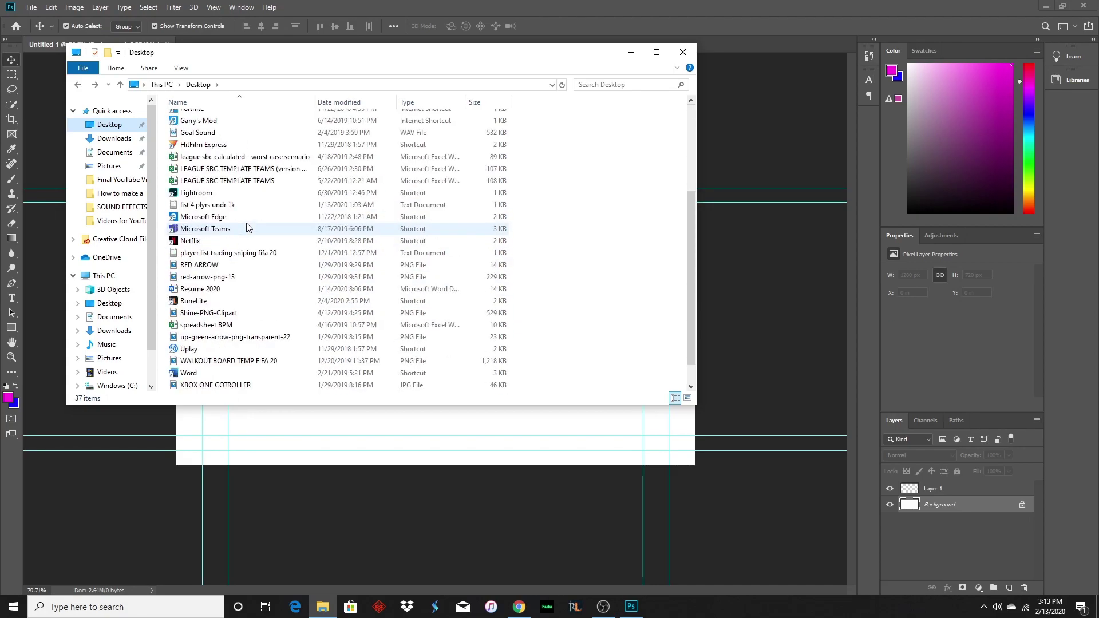
scroll(247, 228, up, 5)
click(134, 140)
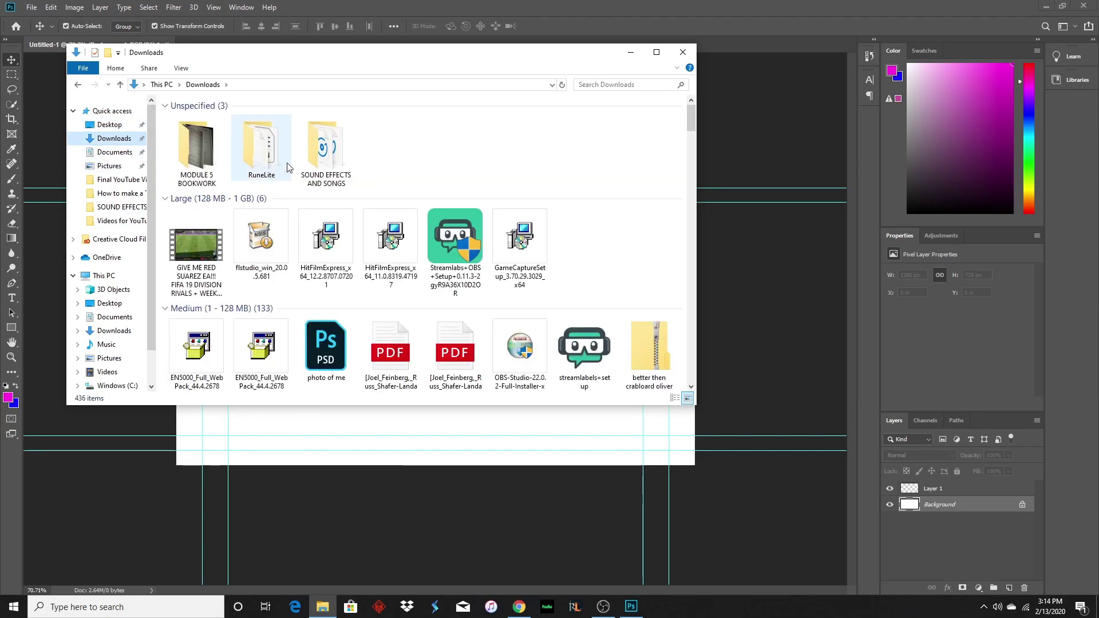
click(682, 54)
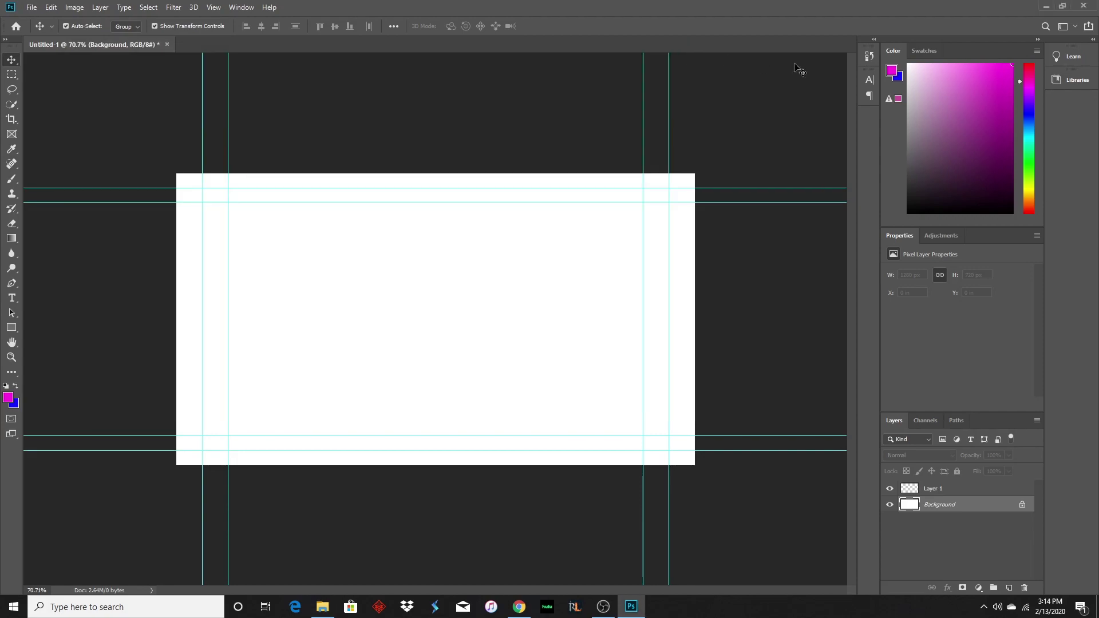
Move the WALKOUT BOARD TEMP FIFA 20 image from the desktop into the folder "How to make a Thumbnail" and return to Photoshop.
key(super+d)
right_click(109, 538)
click(479, 406)
drag(126, 544, 544, 138)
click(631, 612)
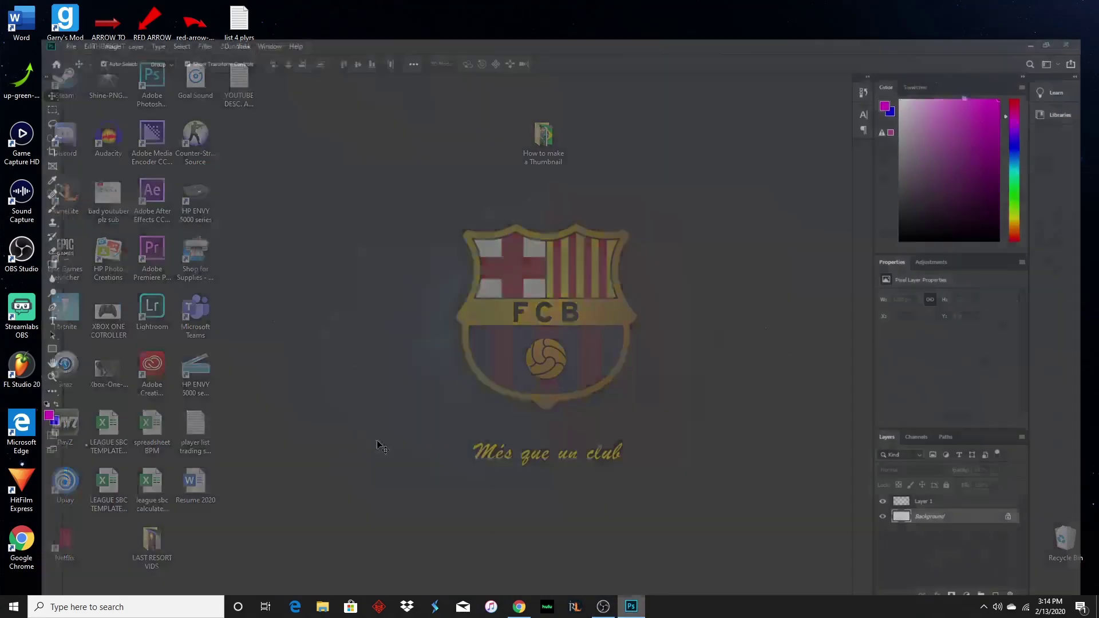
Place the WALKOUT BOARD TEMP FIFA 20 image above the Background layer and scale it to about 101.5% so it fills the canvas.
key(super+e)
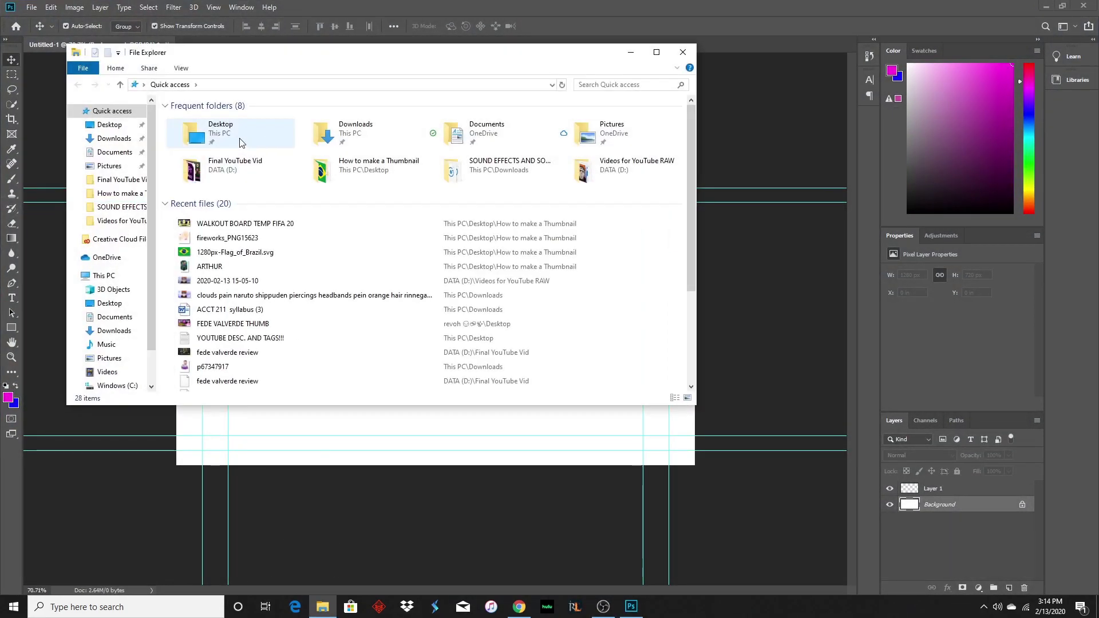
drag(240, 223, 298, 444)
drag(695, 469, 702, 474)
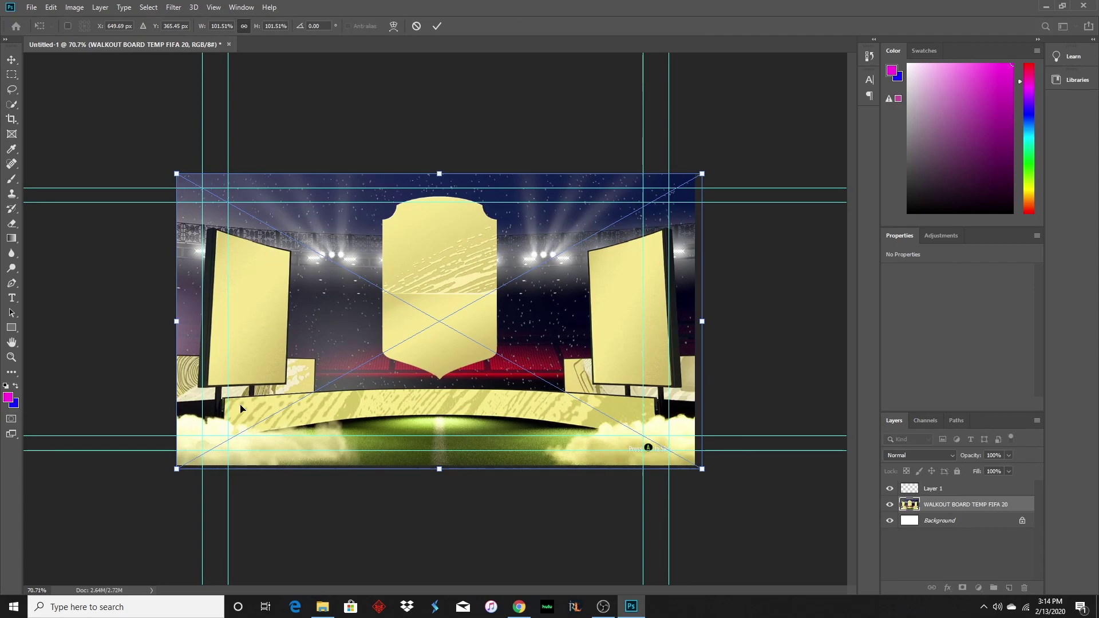
click(11, 357)
mouse_move(376, 292)
mouse_down()
mouse_move(363, 298)
mouse_move(387, 311)
mouse_up()
click(11, 59)
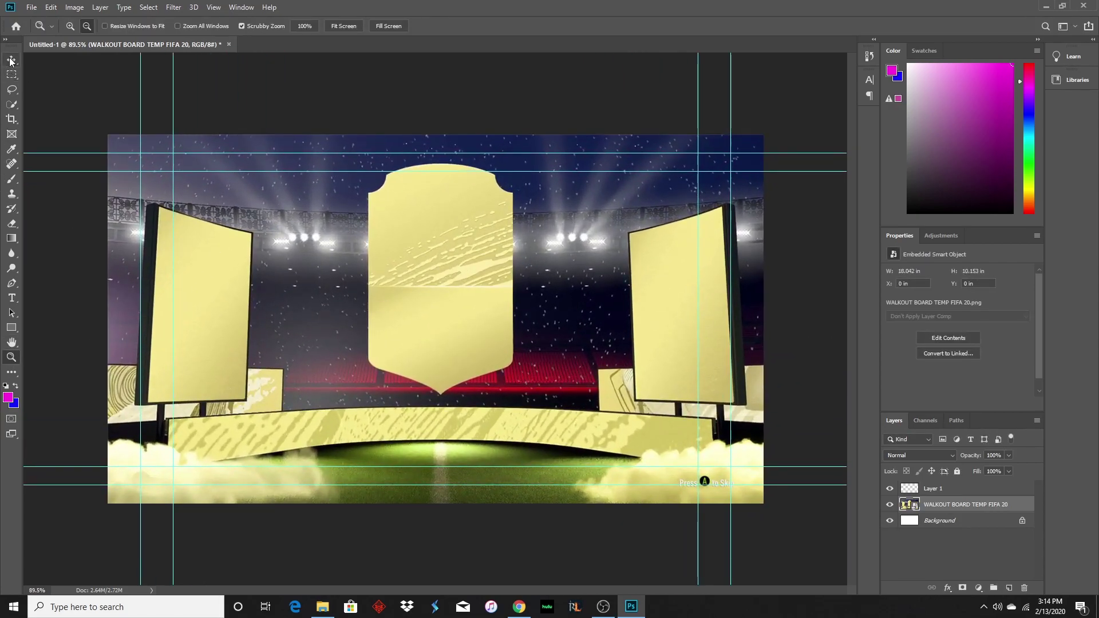
click(591, 555)
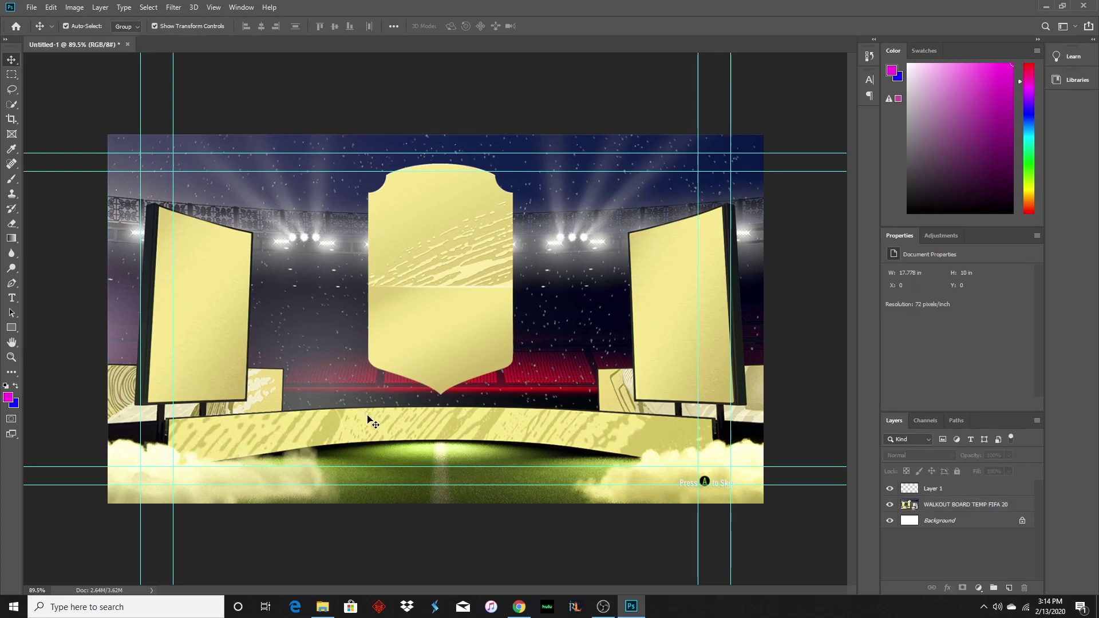
Place the ARTHUR card image over the blank gold card, scaled to about 4.15 in wide so it covers it.
click(323, 612)
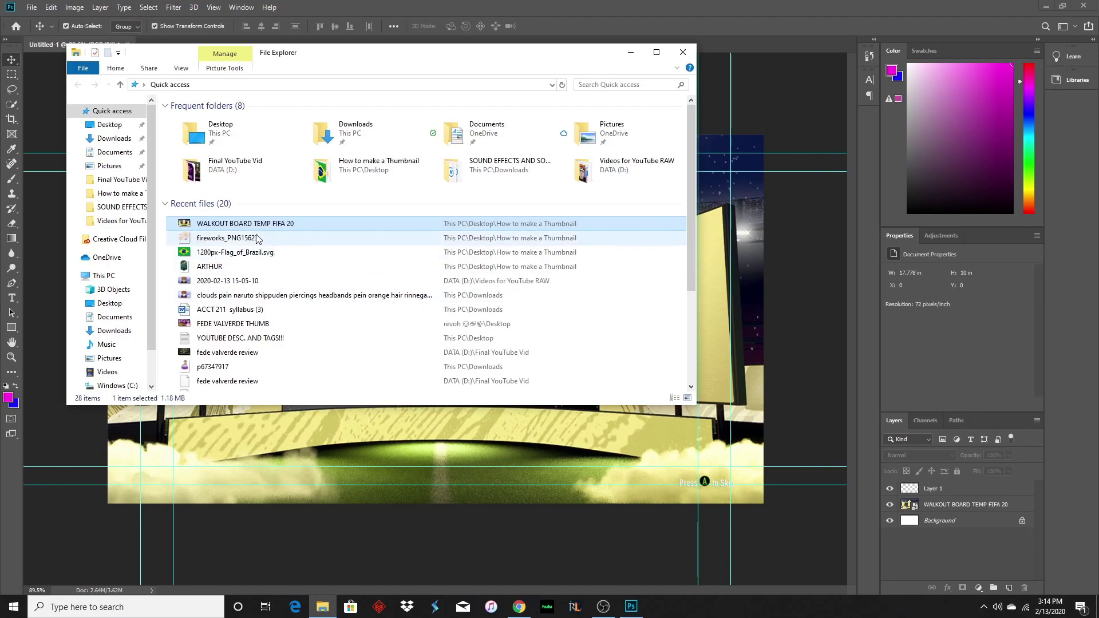
click(233, 269)
drag(233, 269, 416, 452)
drag(572, 497, 456, 376)
drag(394, 290, 443, 317)
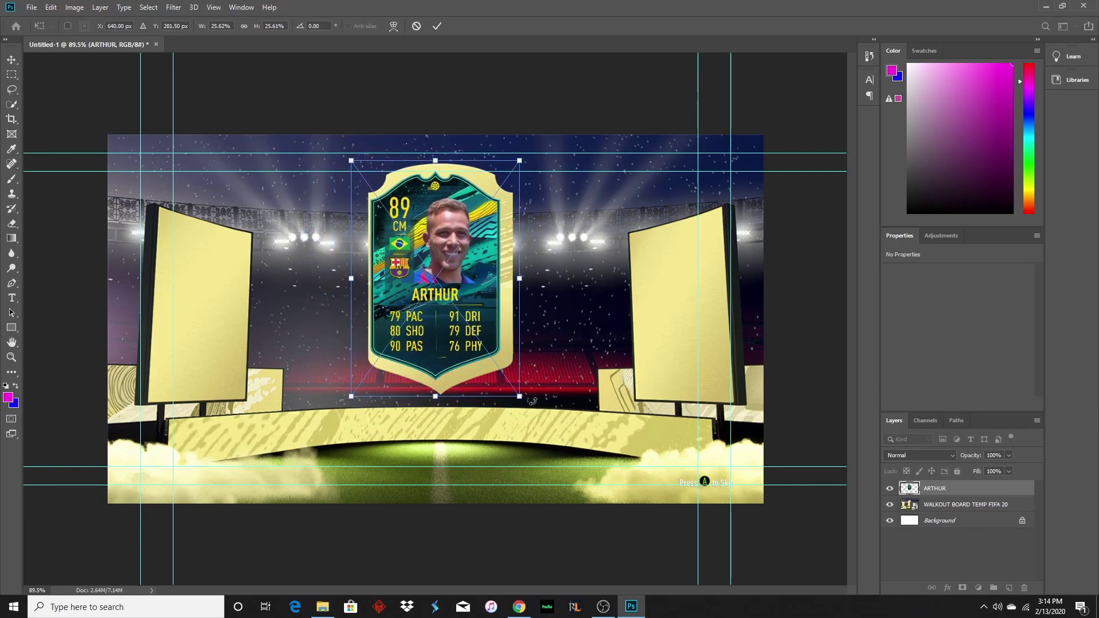
drag(520, 396, 534, 419)
drag(458, 362, 458, 353)
key(Return)
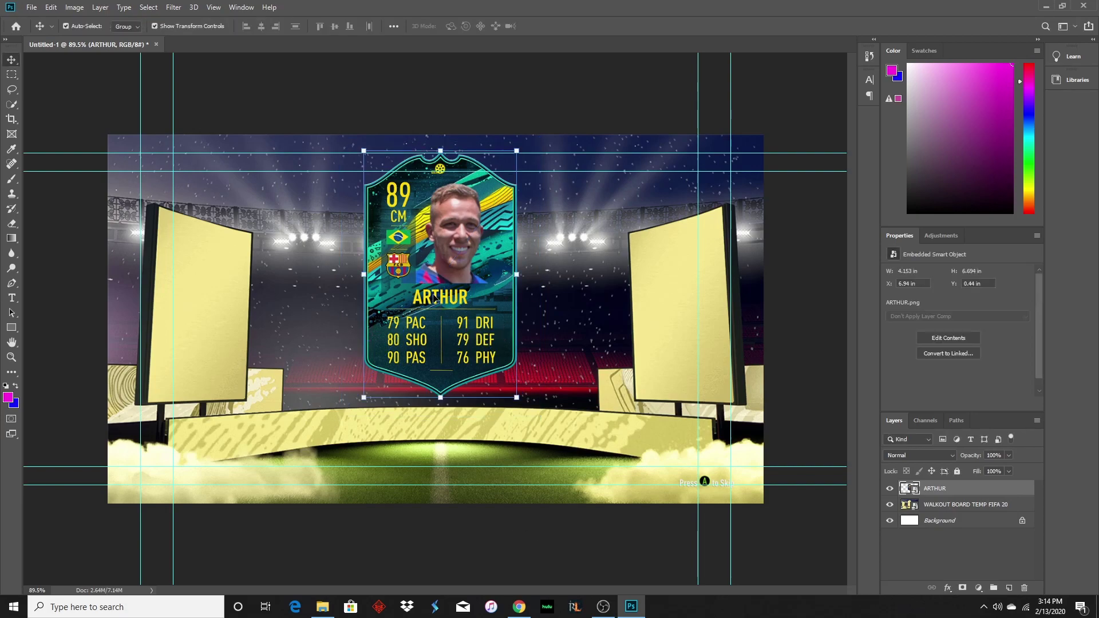
click(461, 530)
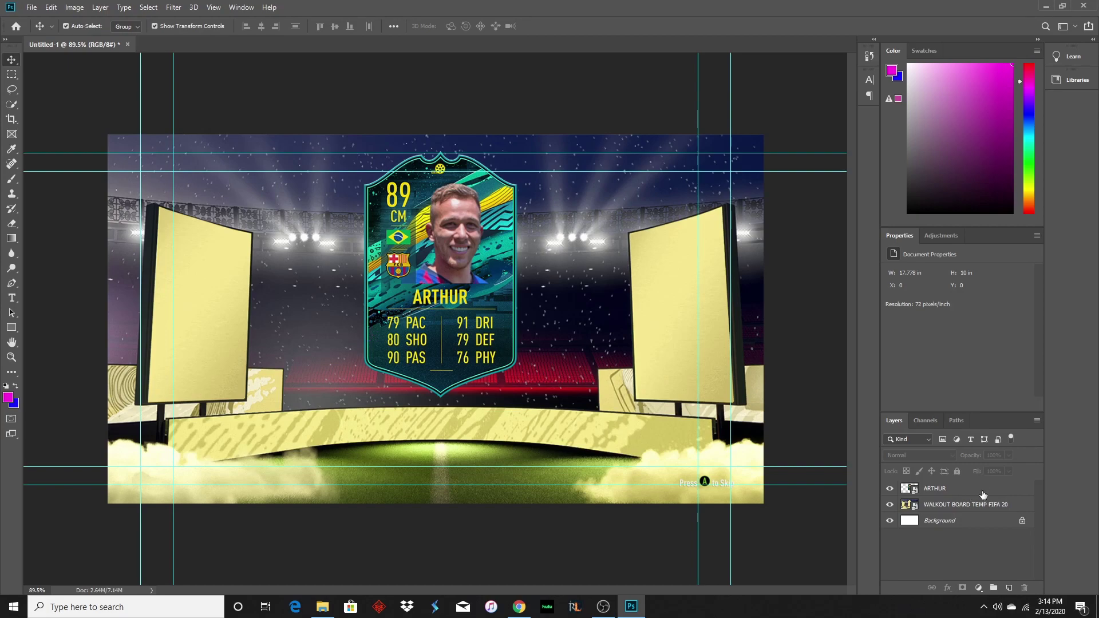
Open the layer style settings of the ARTHUR layer and move the dialog clear of the card.
click(1019, 490)
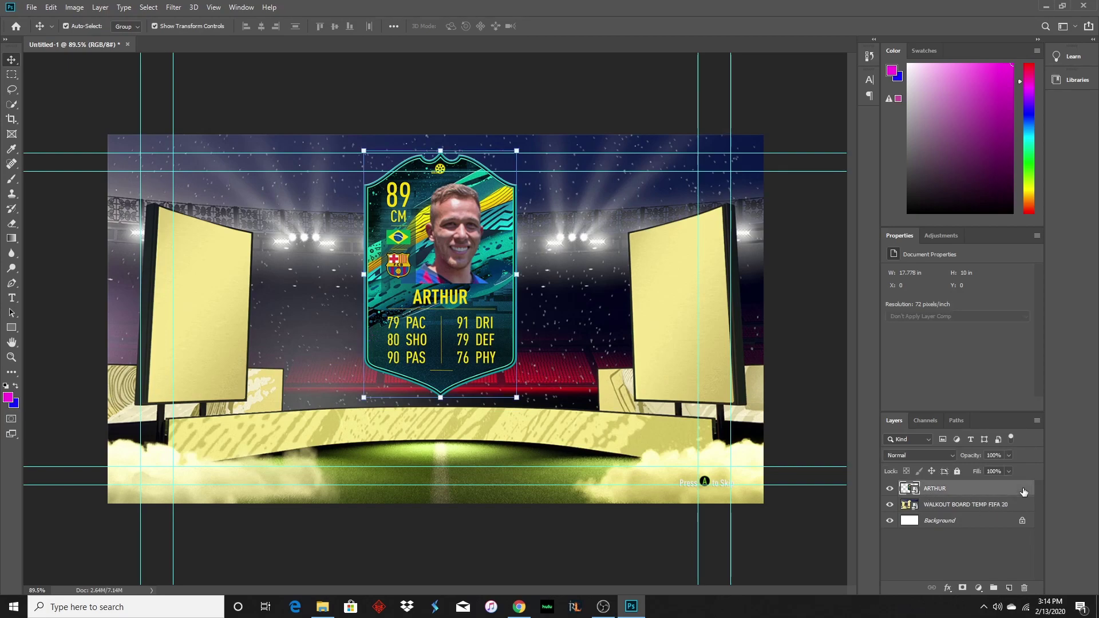
key(h)
drag(753, 317, 731, 151)
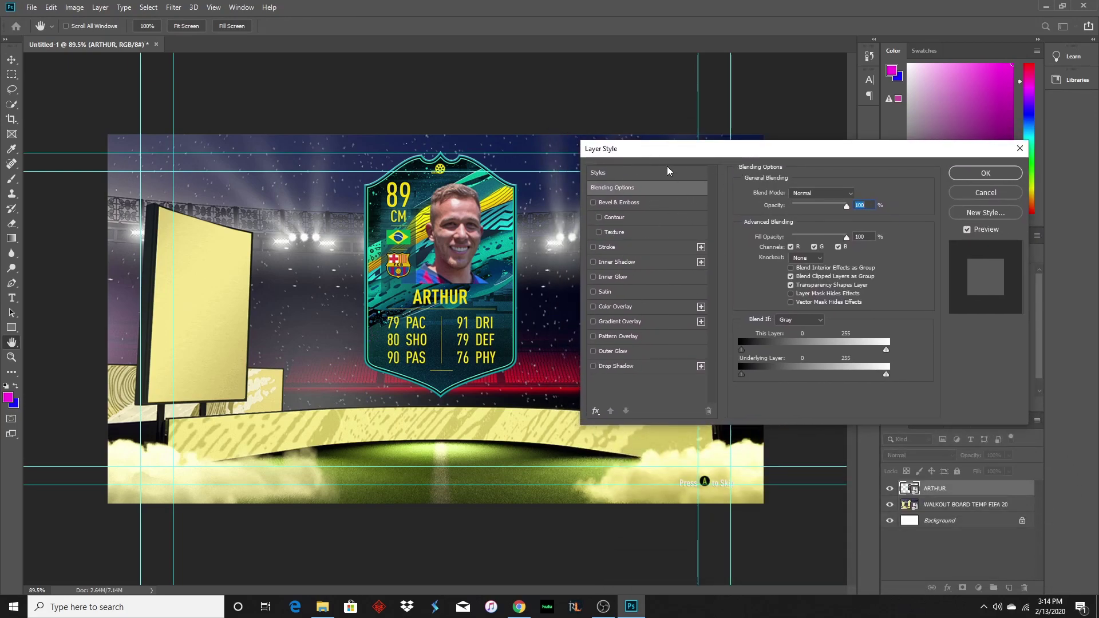
Try Bevel & Emboss with Contour and Texture, Stroke, Inner Shadow, Inner Glow and Color Overlay on the card, clearing them all again.
click(594, 203)
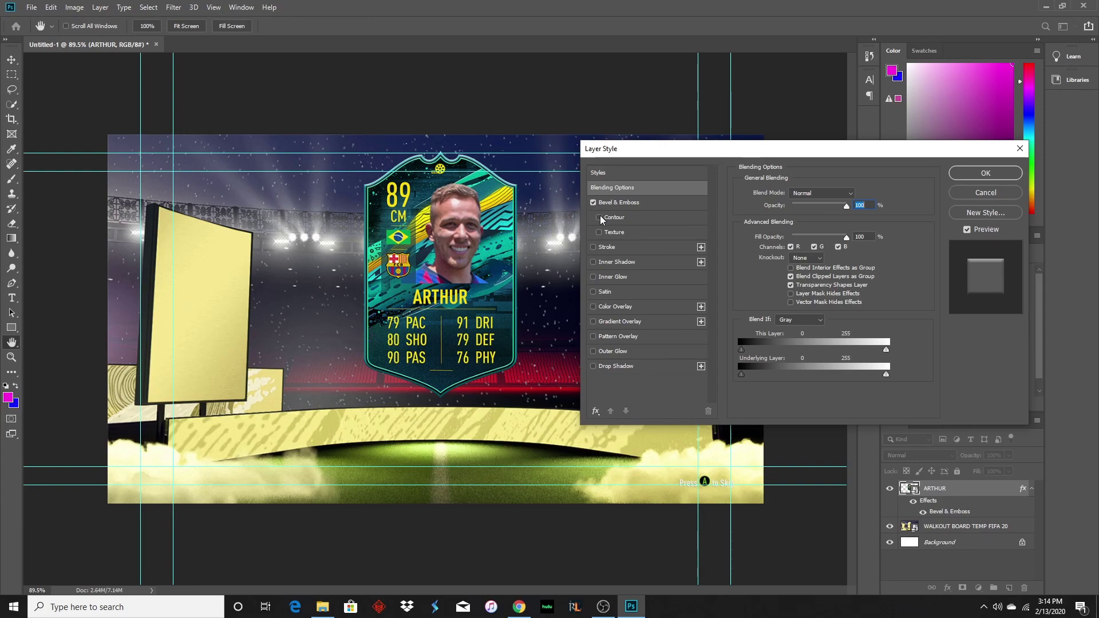
click(593, 247)
click(593, 261)
click(593, 276)
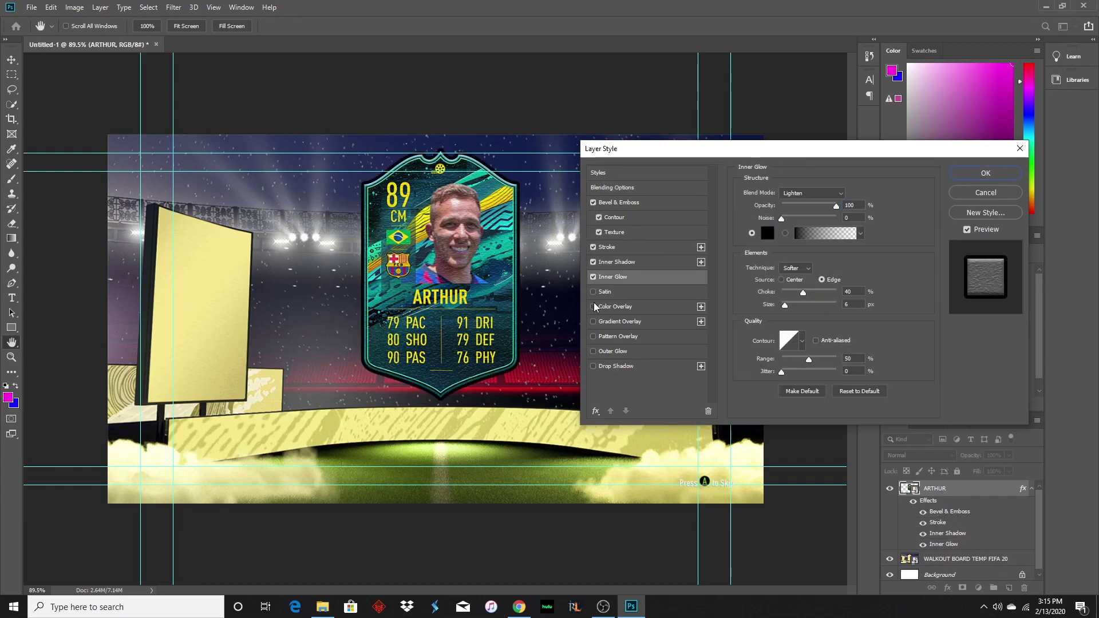
click(593, 307)
click(593, 306)
click(595, 277)
click(593, 262)
click(593, 247)
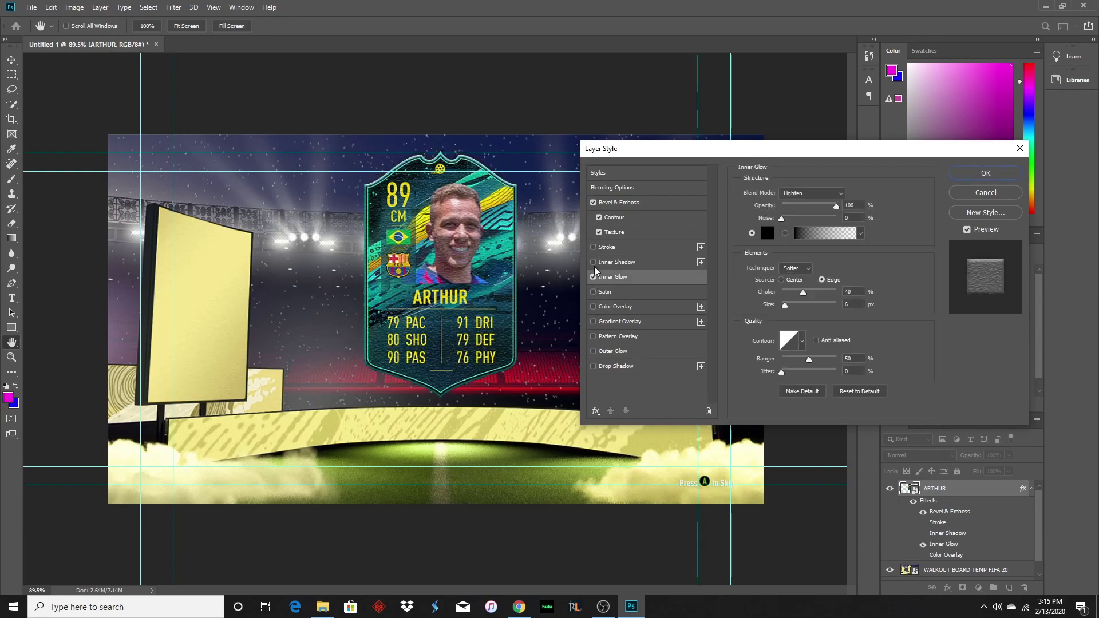
click(598, 232)
click(593, 203)
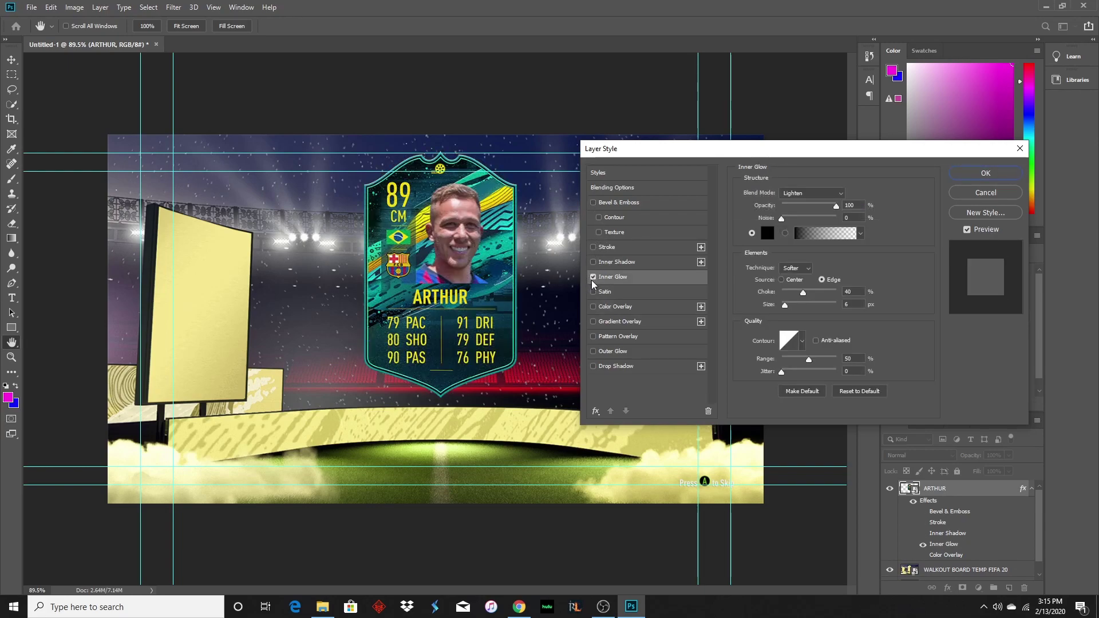
click(593, 278)
Give the ARTHUR card Bevel & Emboss, a 3 px black outside Stroke, Inner Shadow and Inner Glow.
click(593, 203)
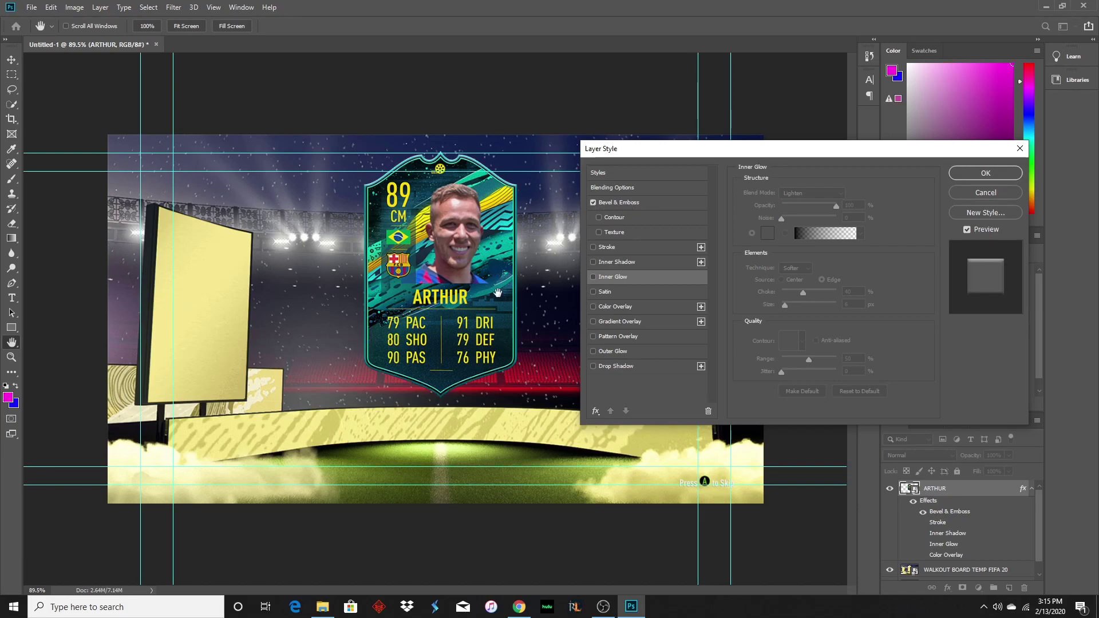
click(593, 246)
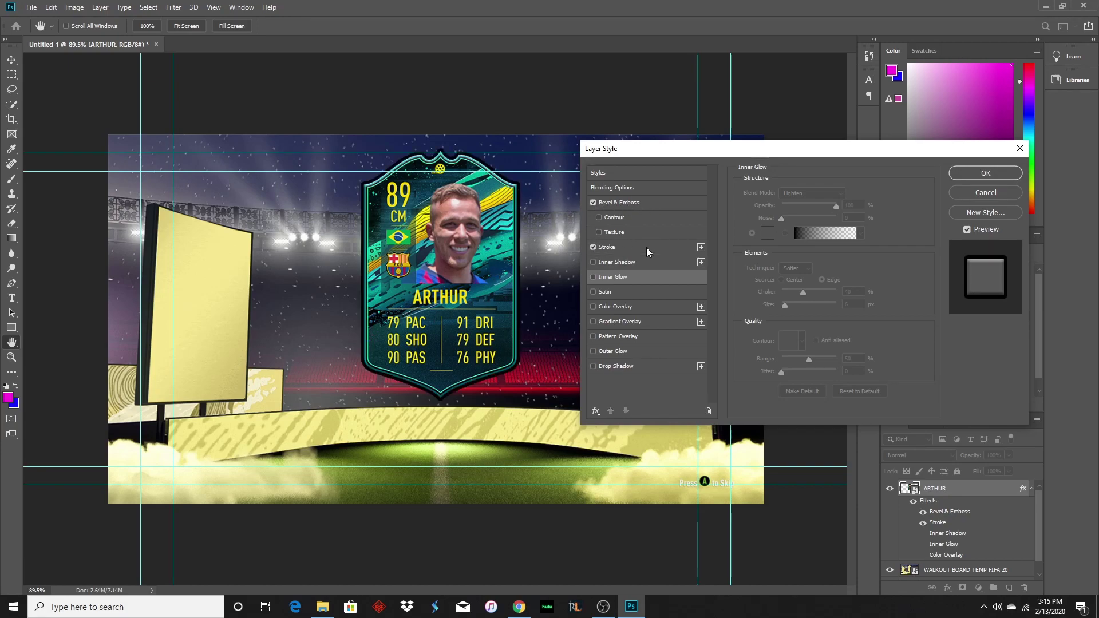
click(634, 252)
drag(785, 194, 783, 193)
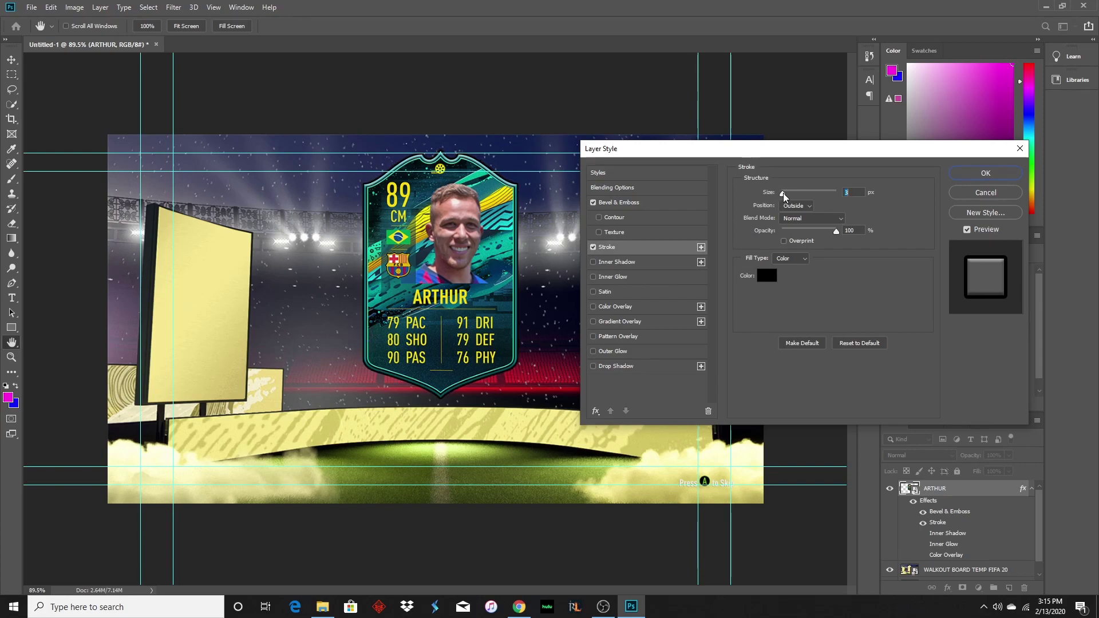
click(594, 262)
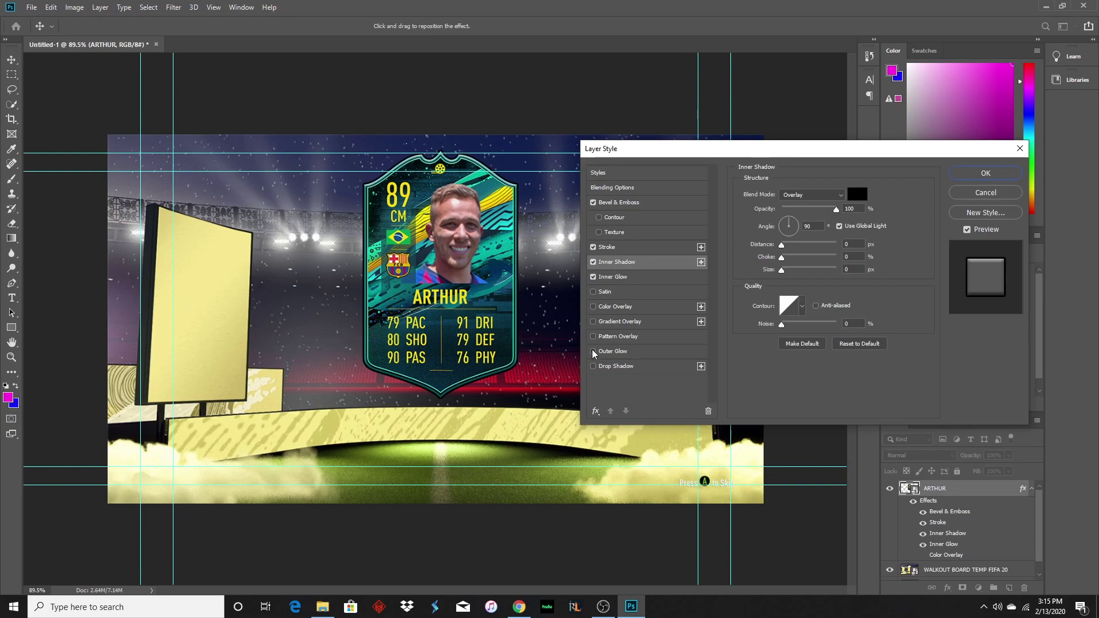
Try a Drop Shadow on the ARTHUR card, switching it on and off to compare.
click(593, 366)
click(594, 366)
click(594, 367)
click(594, 366)
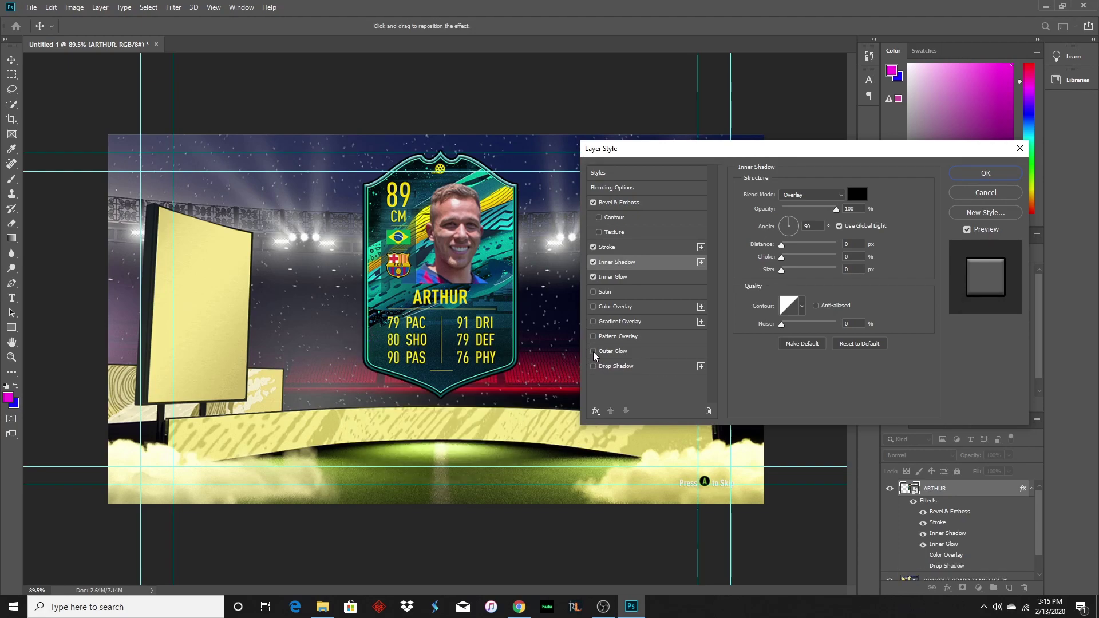
Add an Outer Glow to the ARTHUR card, apply the layer style, and collapse the layer's effects list.
click(593, 352)
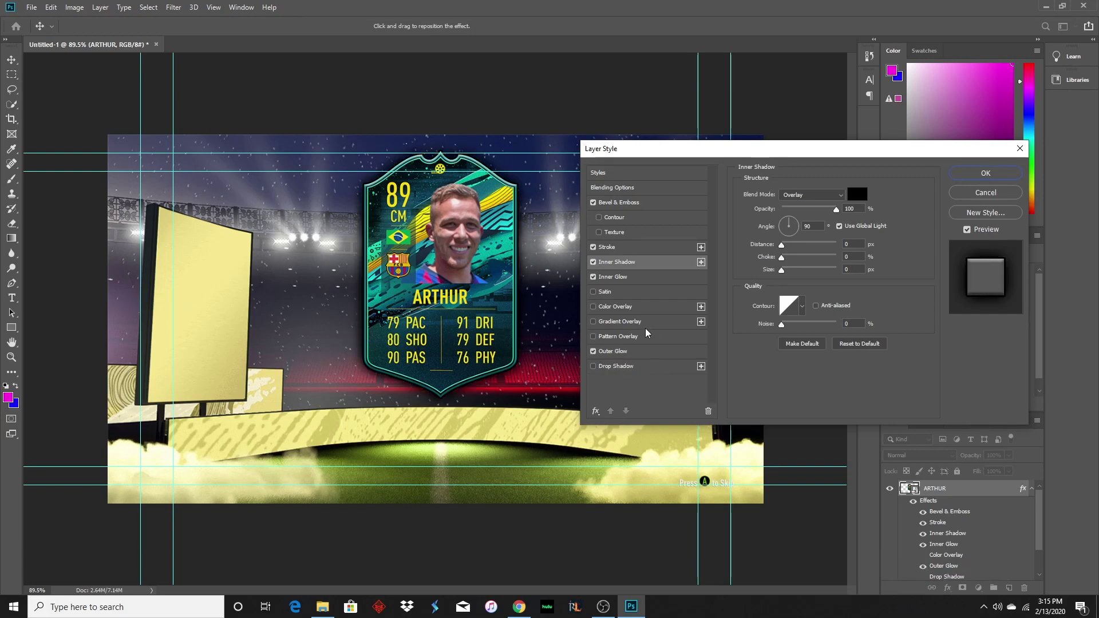
click(645, 355)
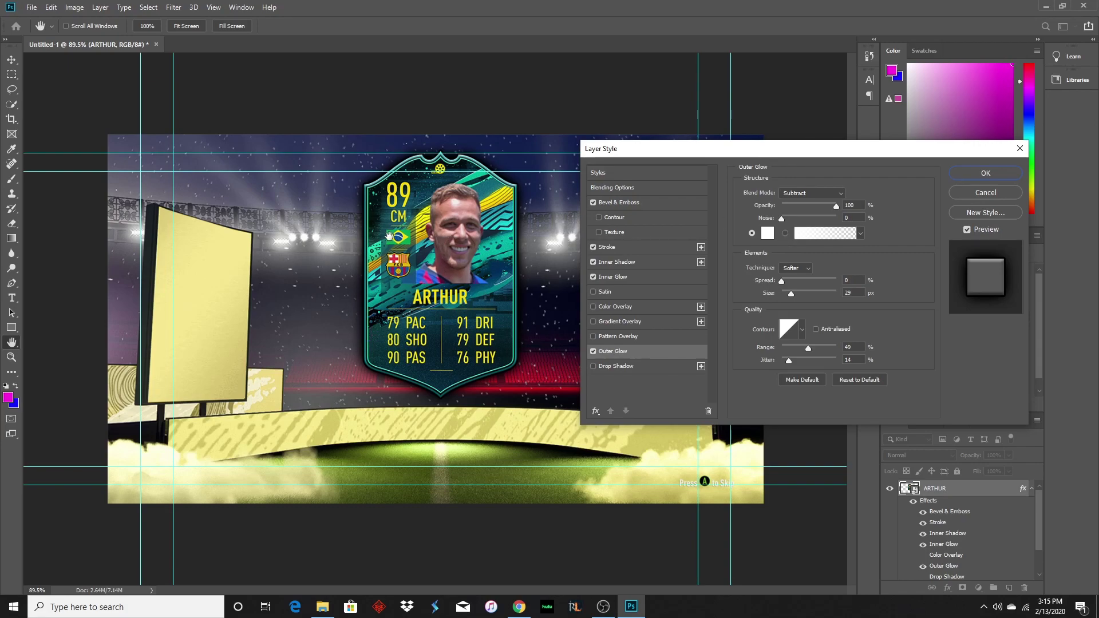
drag(744, 157, 795, 232)
click(1050, 252)
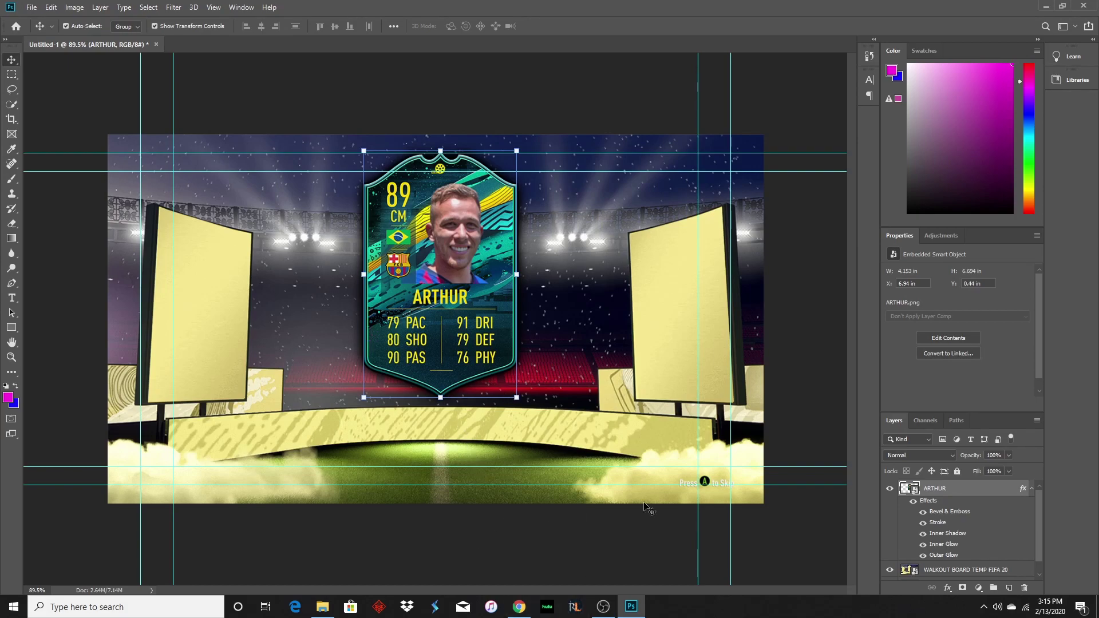
click(1032, 489)
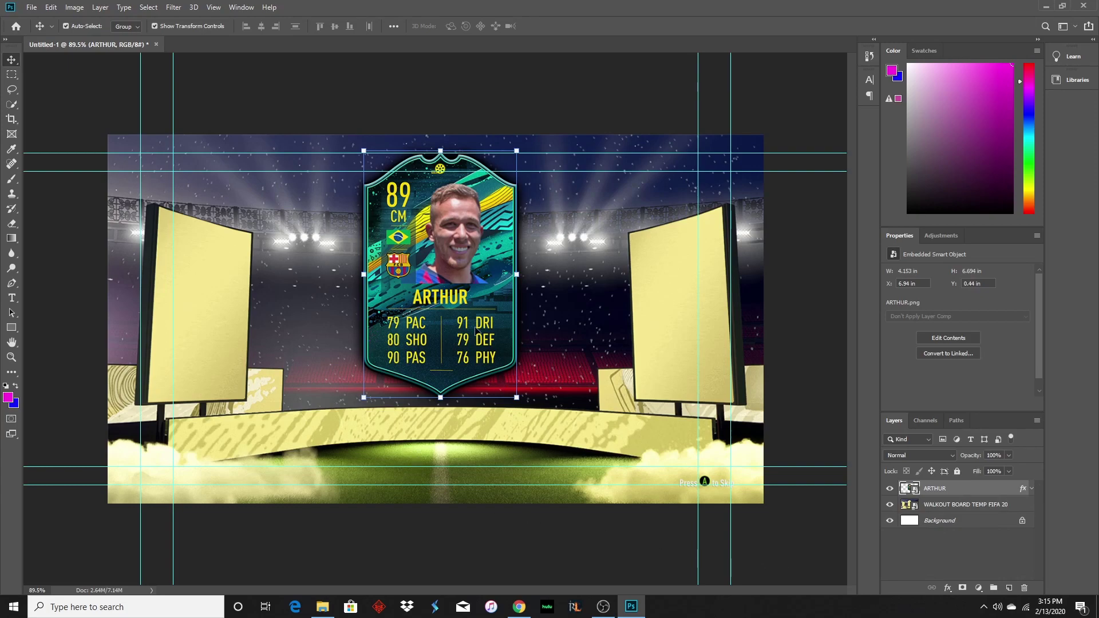
click(429, 552)
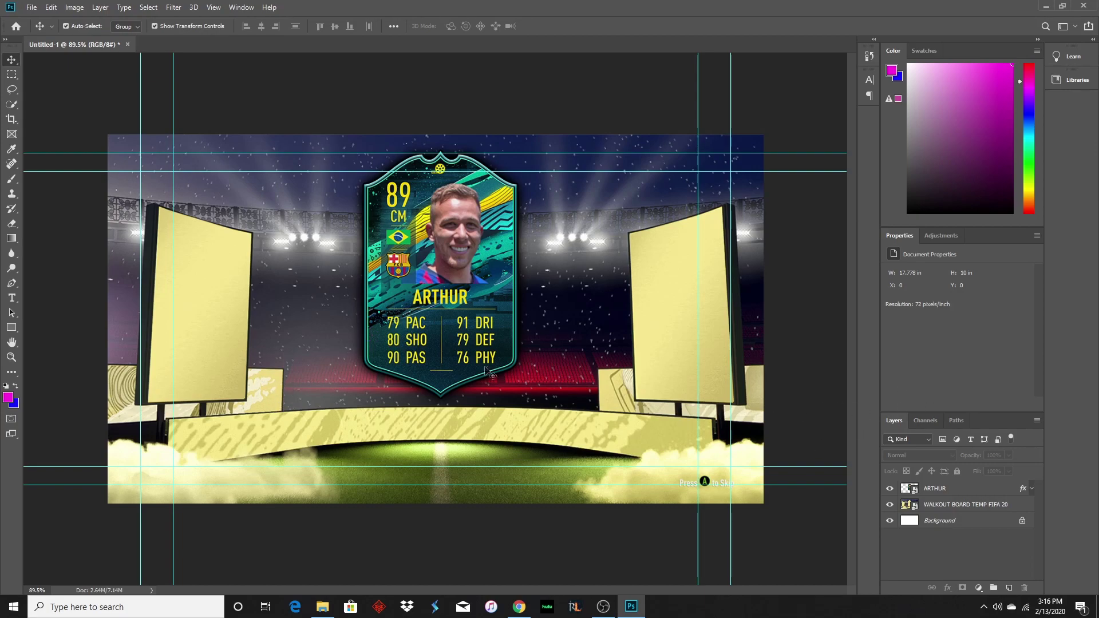
Place the 1280px-Flag_of_Brazil.svg image on the left gold board, scaled to about 2 in wide.
click(322, 607)
drag(297, 257, 401, 452)
drag(700, 505, 208, 315)
key(Return)
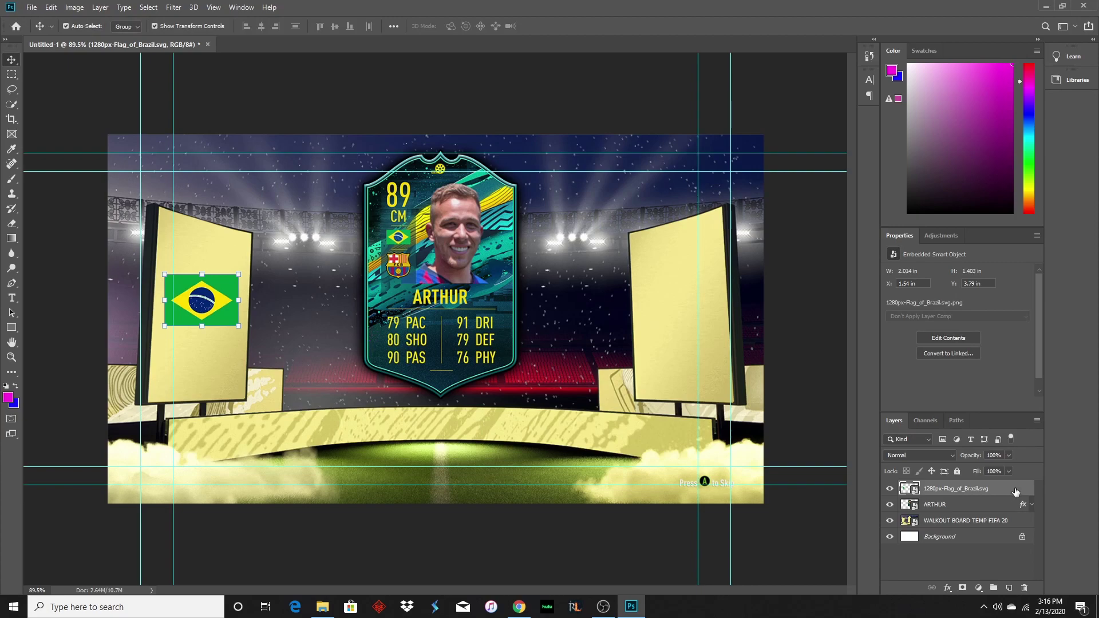
Duplicate the Brazil flag layer and move the copy onto the right gold board at the same height.
right_click(1015, 490)
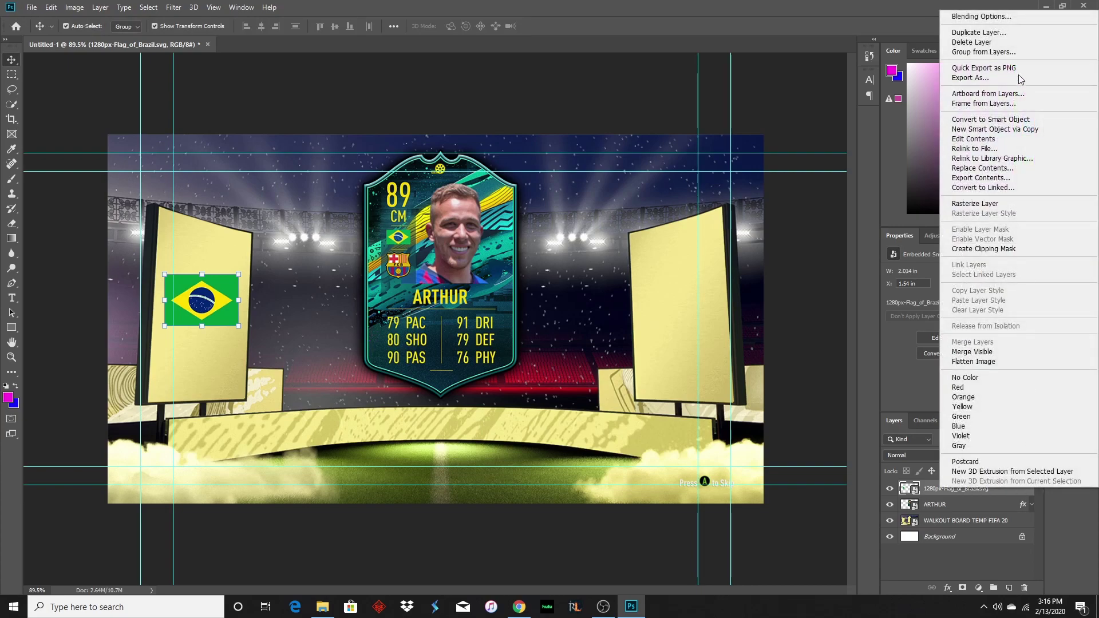
click(995, 32)
click(652, 171)
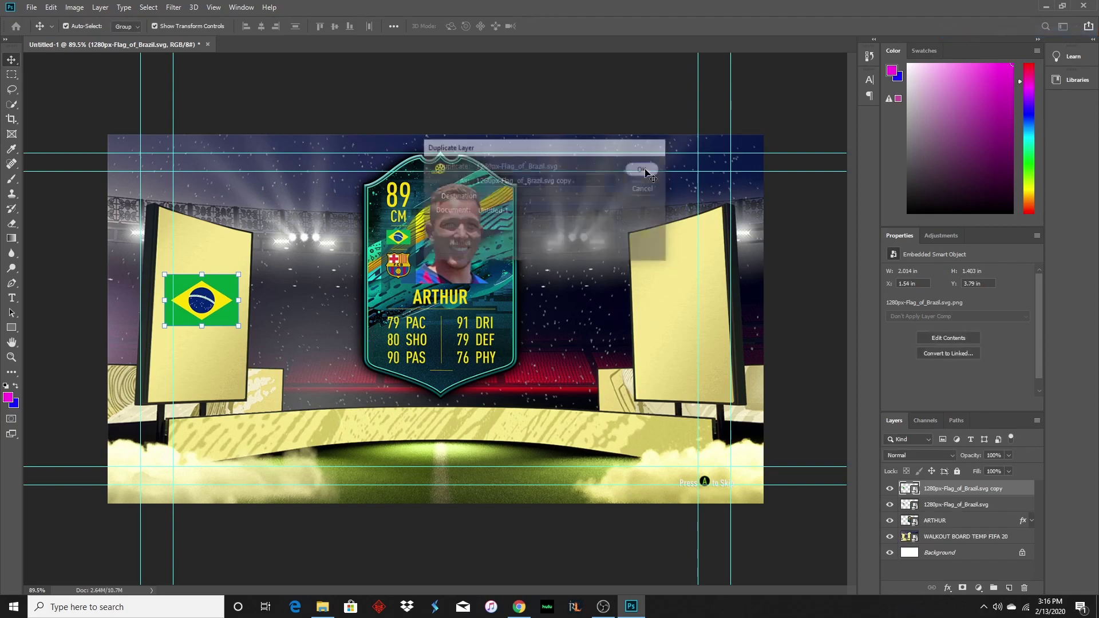
drag(195, 310, 667, 314)
click(580, 544)
click(582, 571)
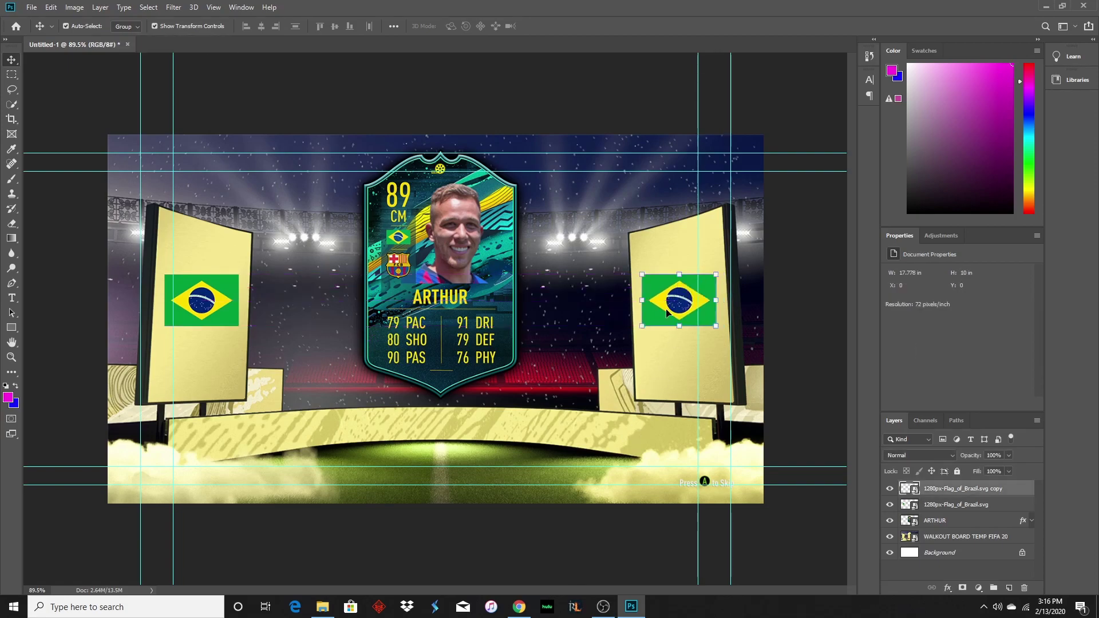
click(581, 534)
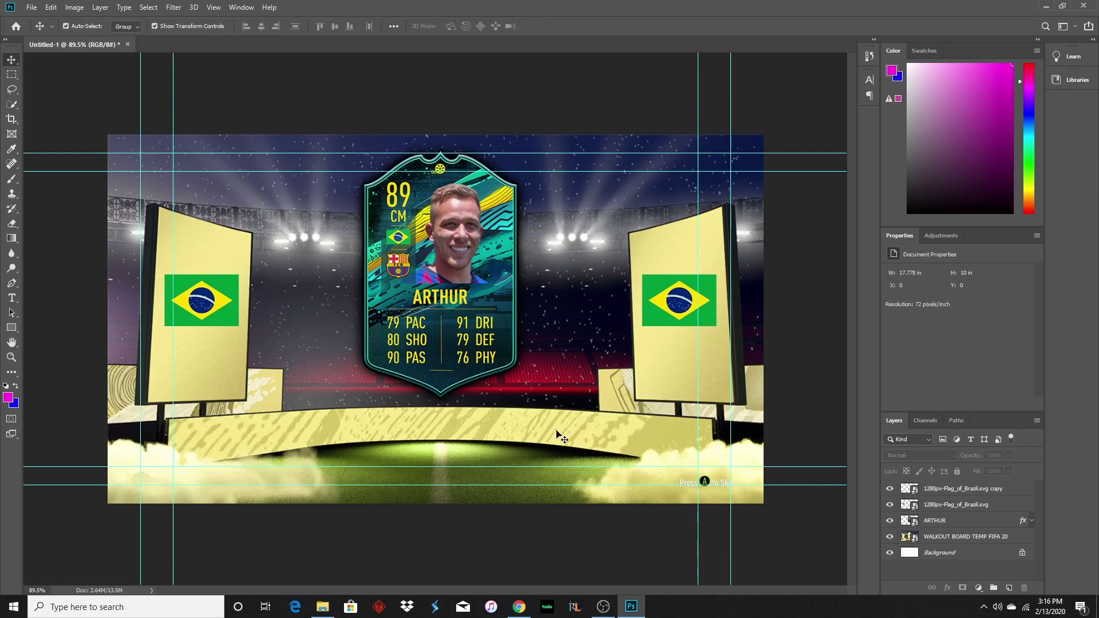
Rotate the flag on the right board slightly counterclockwise to follow the board's slant.
click(649, 304)
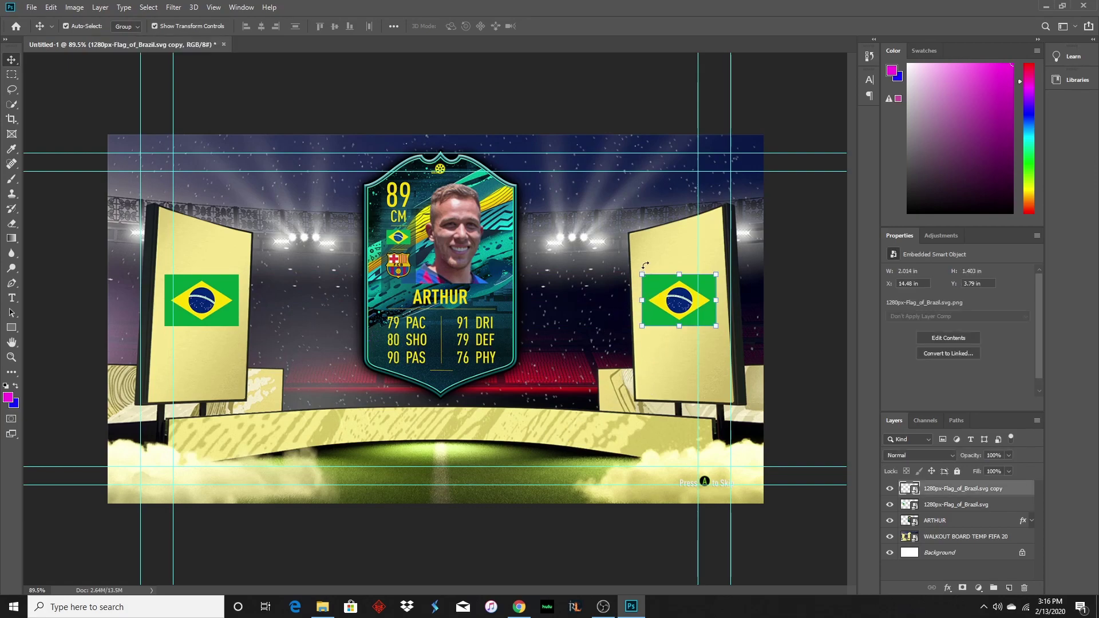
drag(645, 264, 642, 266)
key(Return)
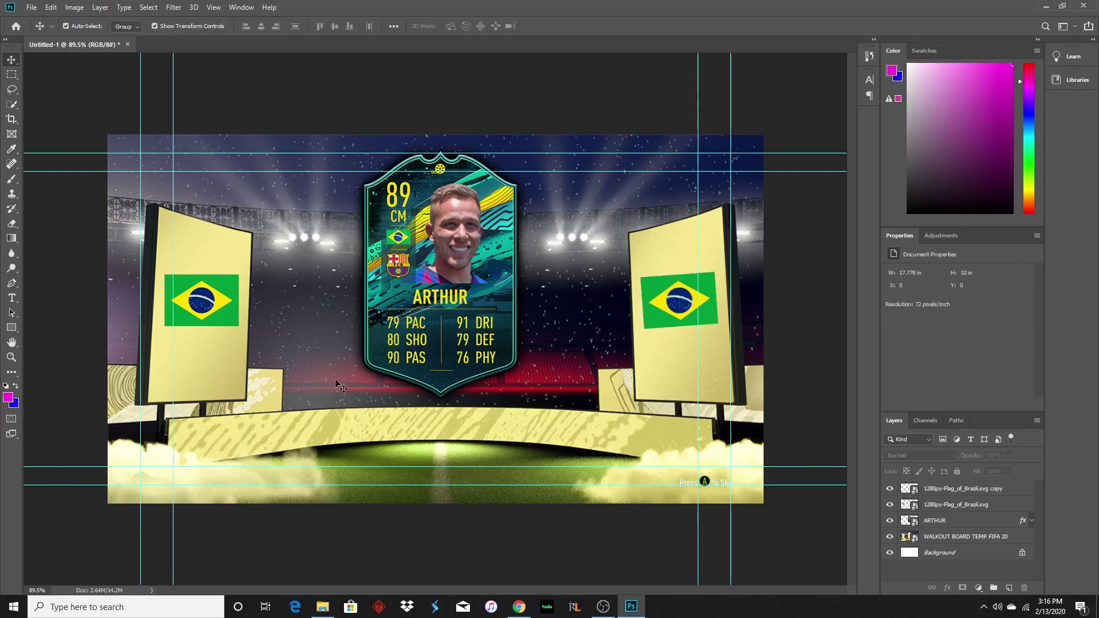
Rotate the flag on the left board about 3.4° clockwise and nudge it slightly up.
click(211, 301)
drag(247, 270, 250, 272)
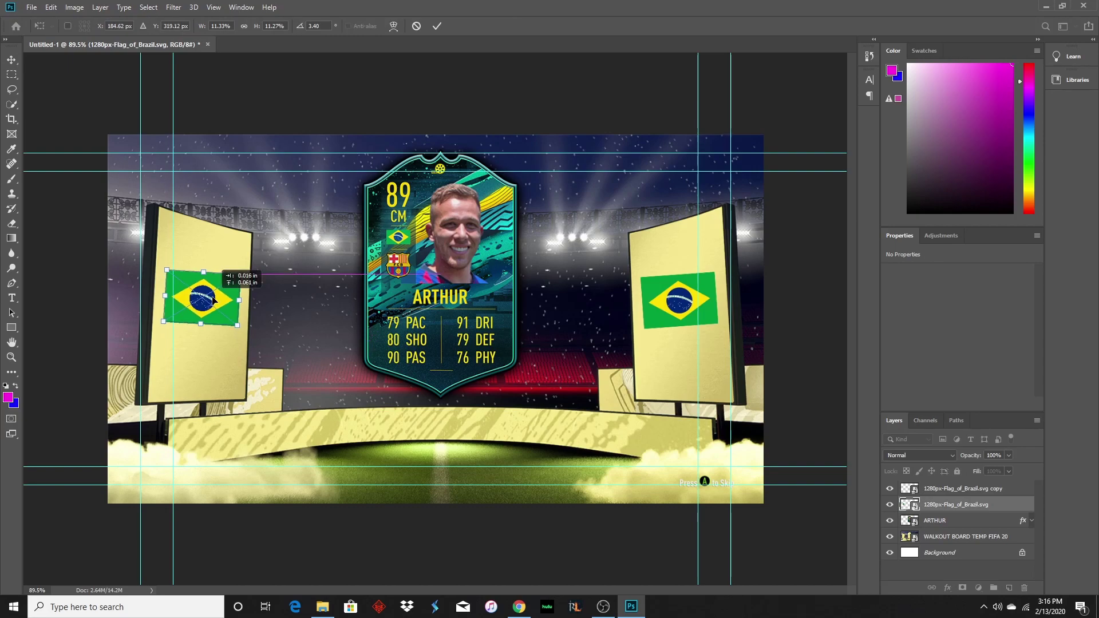
key(Escape)
click(344, 556)
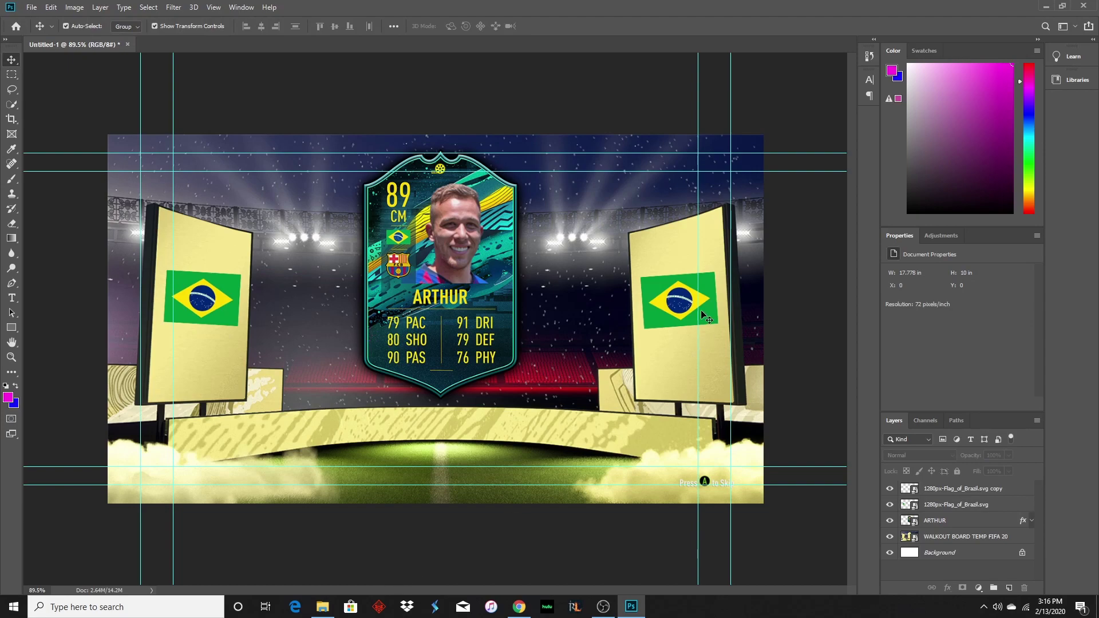
Apply Stroke and Outer Glow without Bevel & Emboss to the right flag, and collapse its effects list.
click(1010, 490)
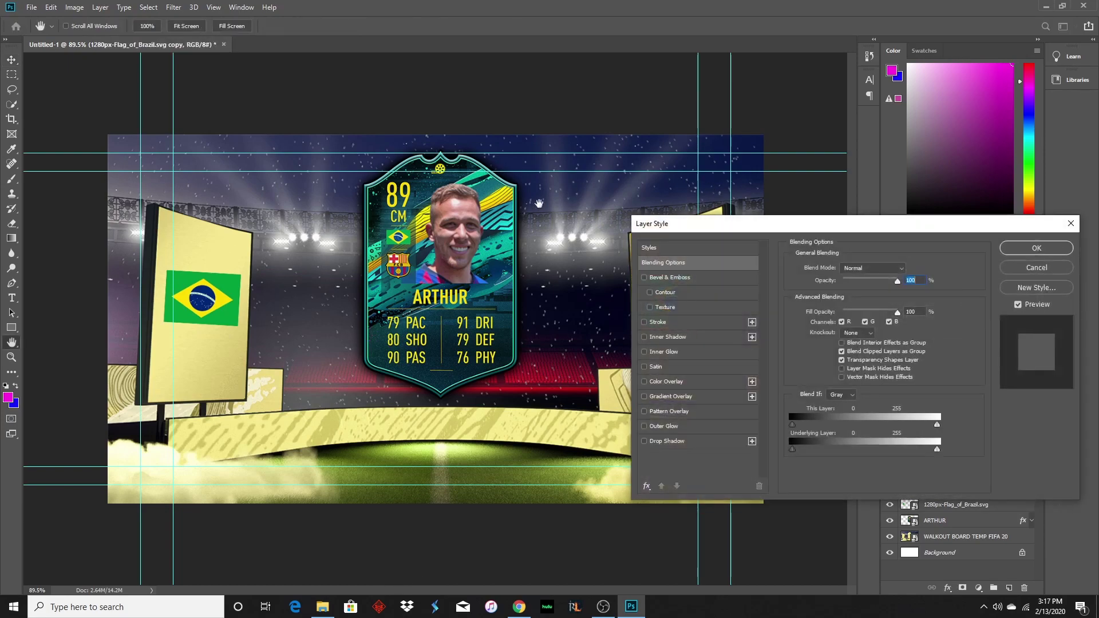
click(644, 277)
drag(753, 231, 686, 382)
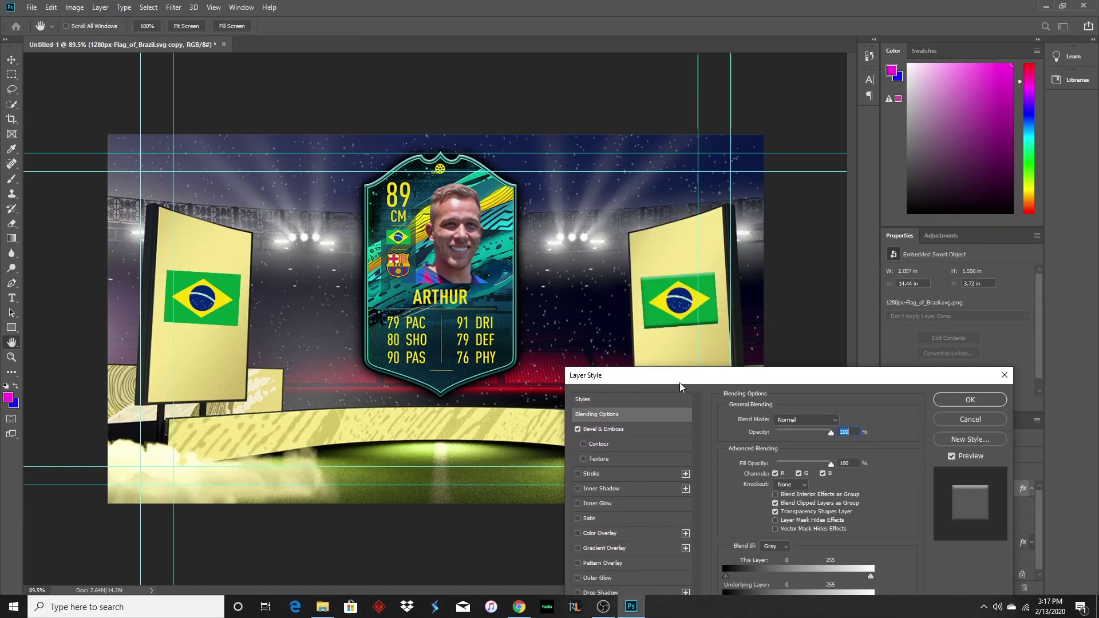
click(578, 578)
click(579, 430)
click(579, 474)
click(973, 399)
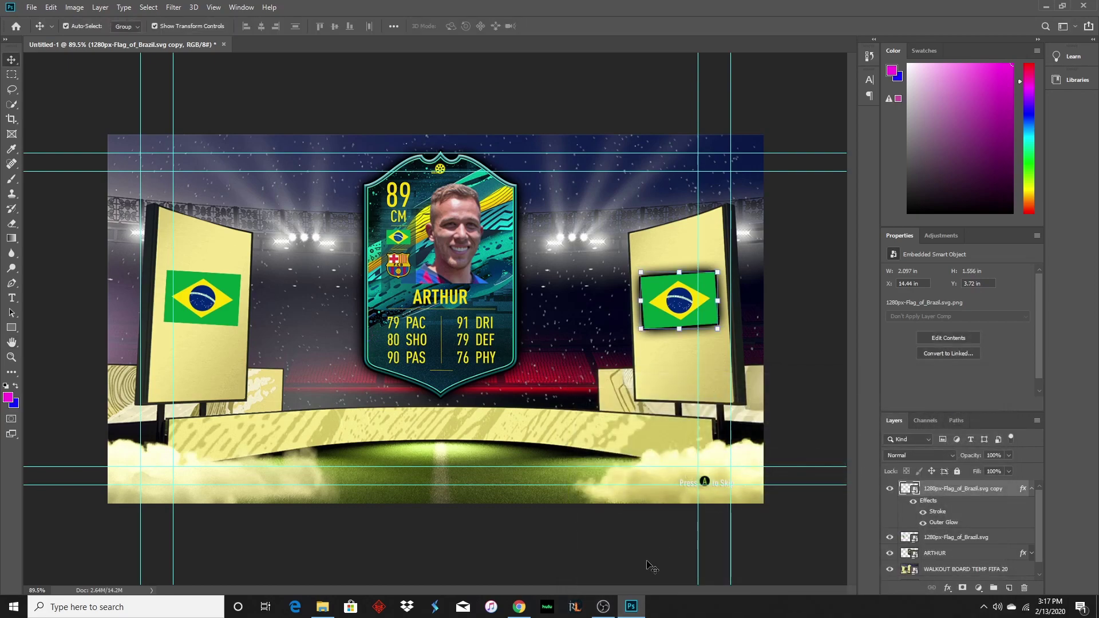
click(1032, 489)
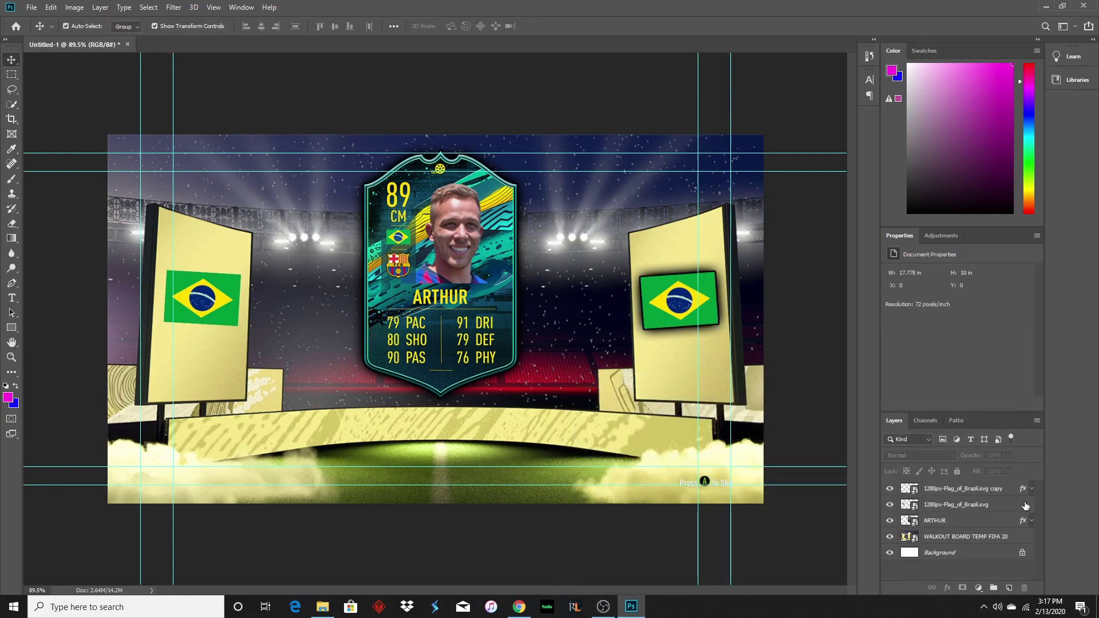
Apply Stroke and Outer Glow to the Brazil flag on the left board to match the right flag.
double_click(1026, 503)
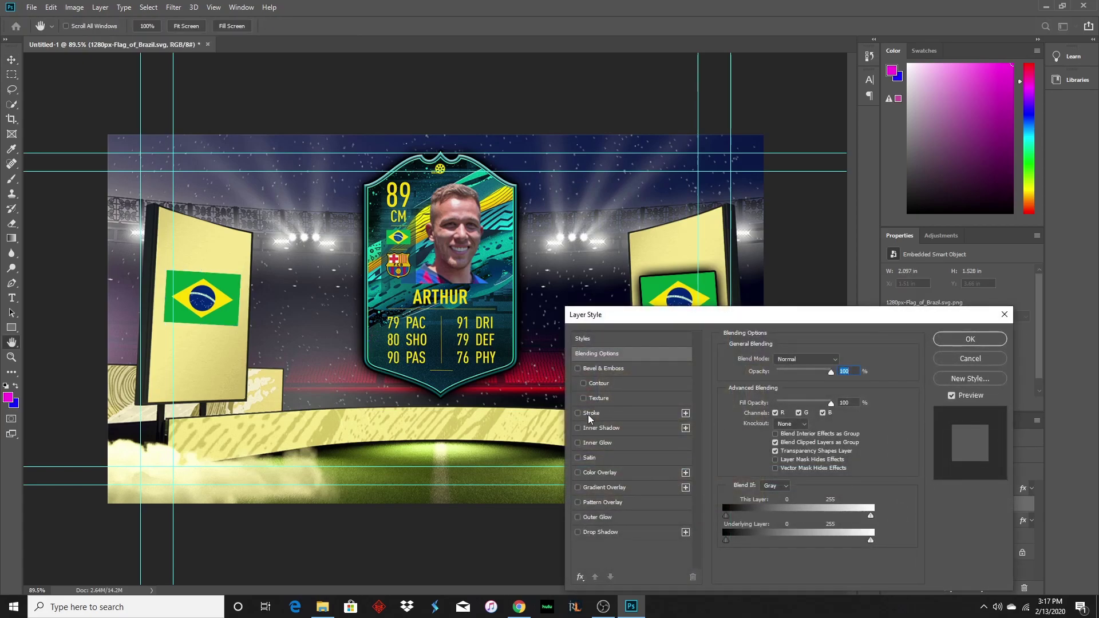
click(578, 413)
click(578, 517)
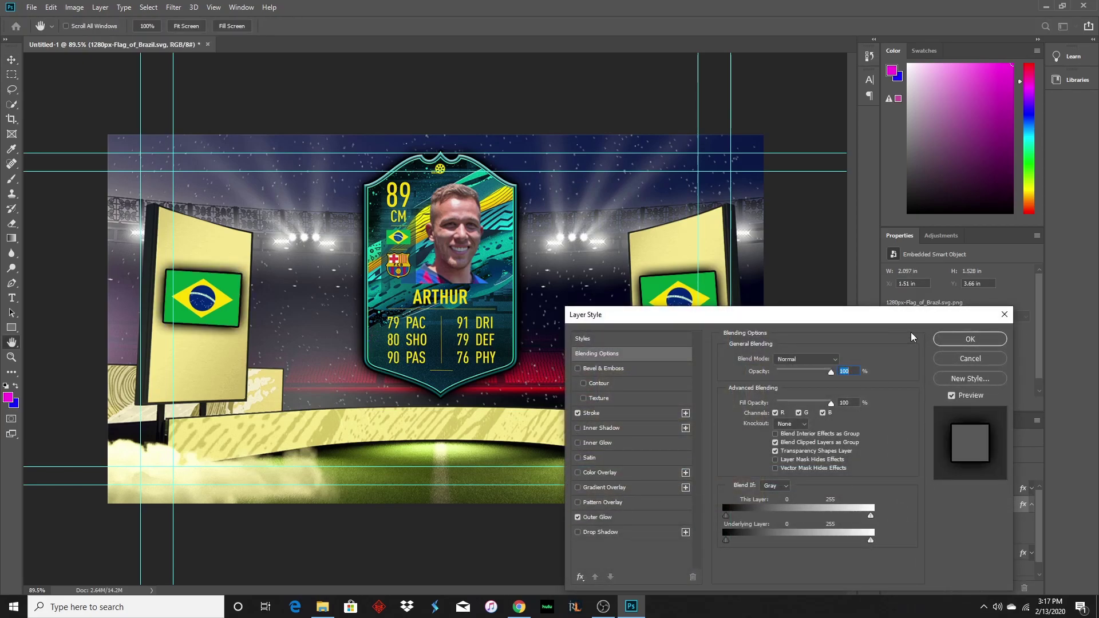
click(970, 338)
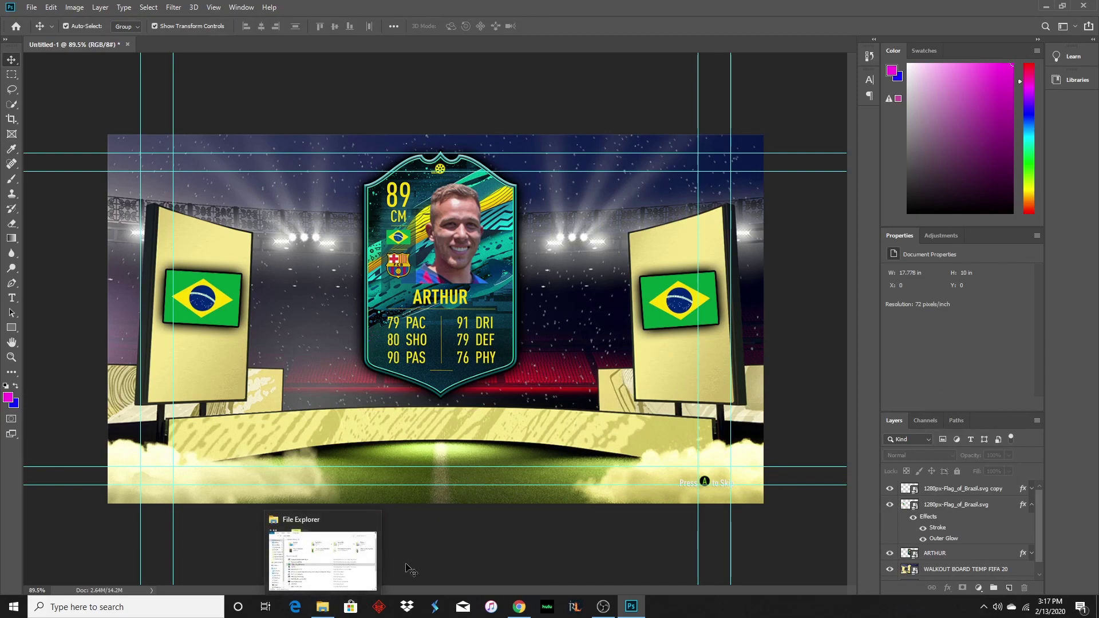
click(325, 611)
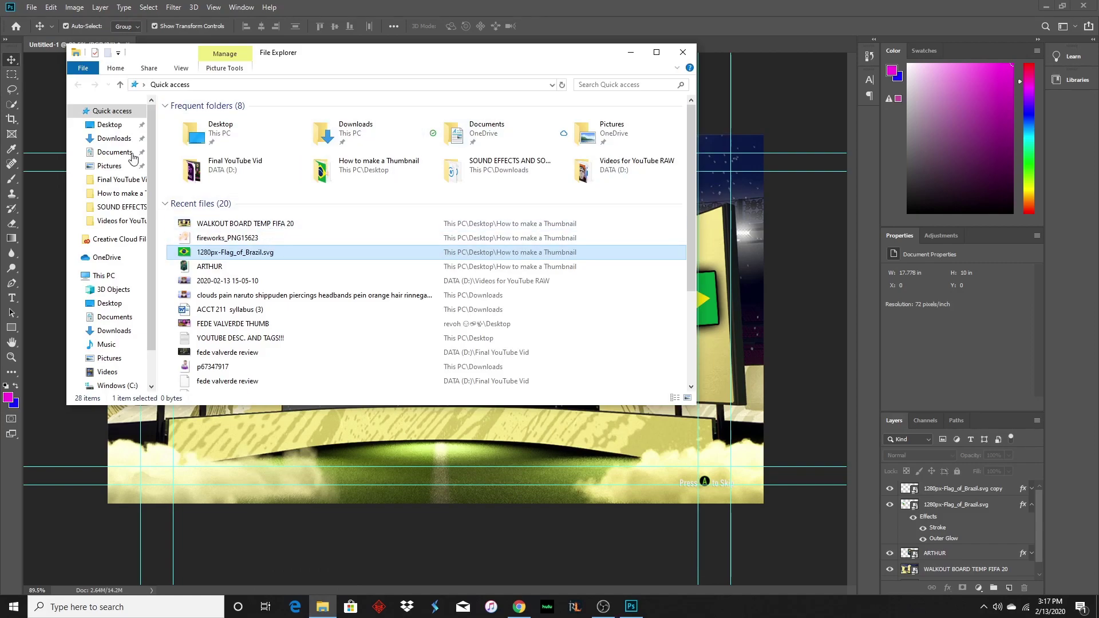
click(683, 52)
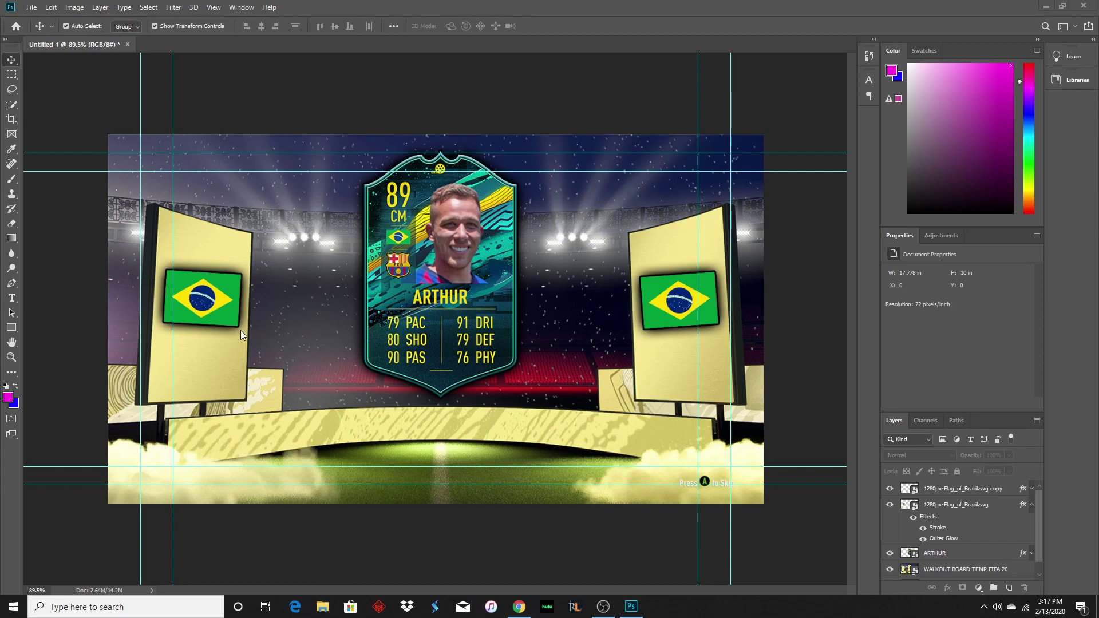
Choose the Brush tool and set its foreground color to a bright, fully saturated green.
click(12, 179)
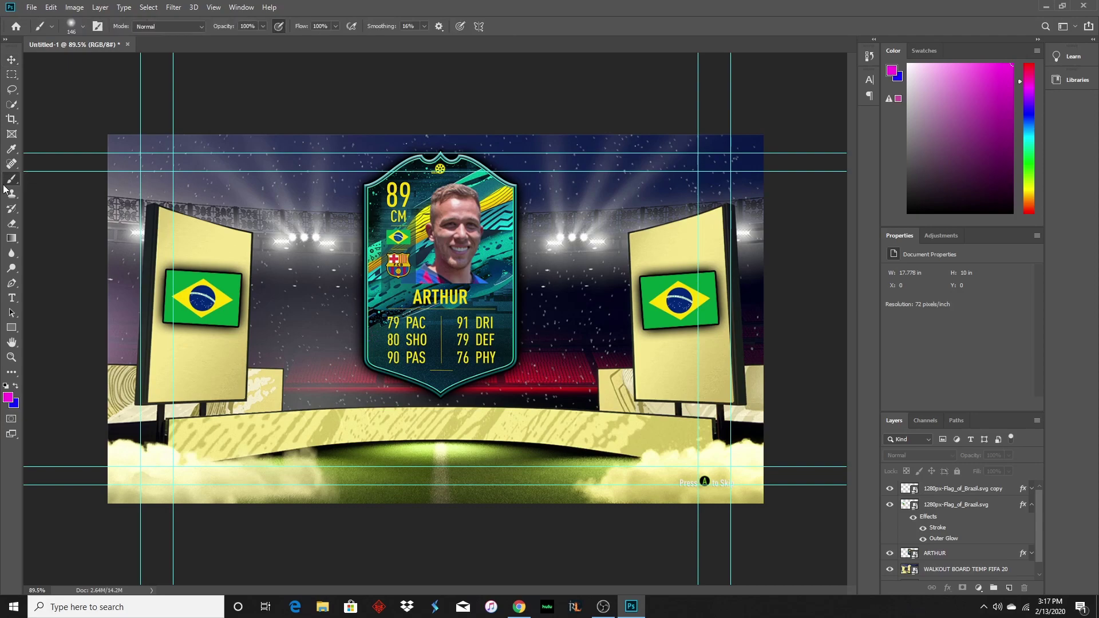
click(8, 397)
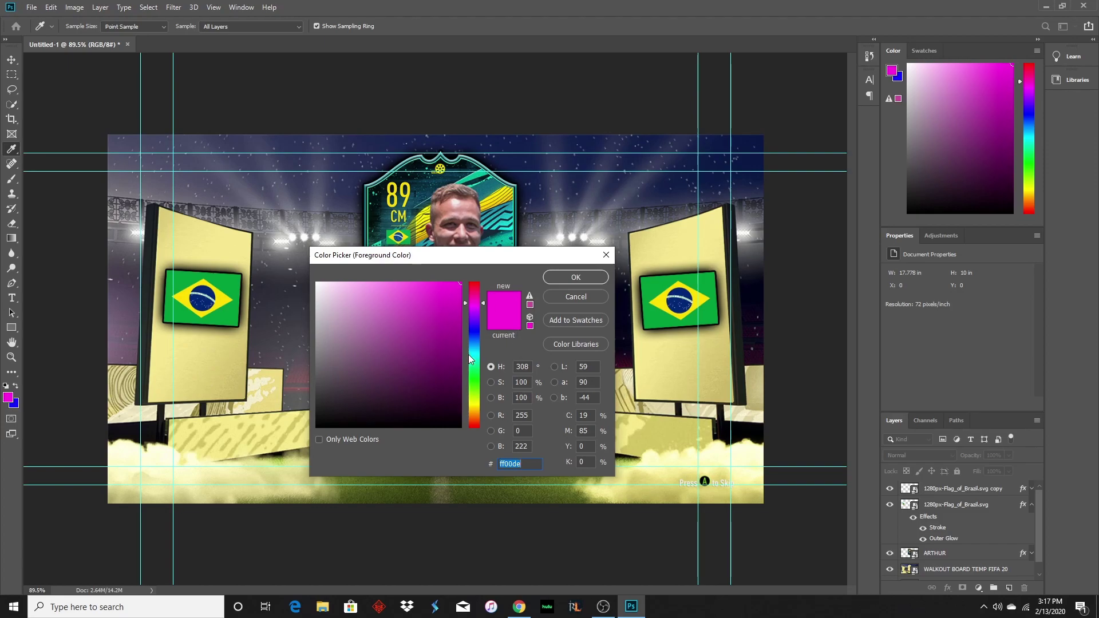
click(476, 375)
drag(478, 376, 478, 375)
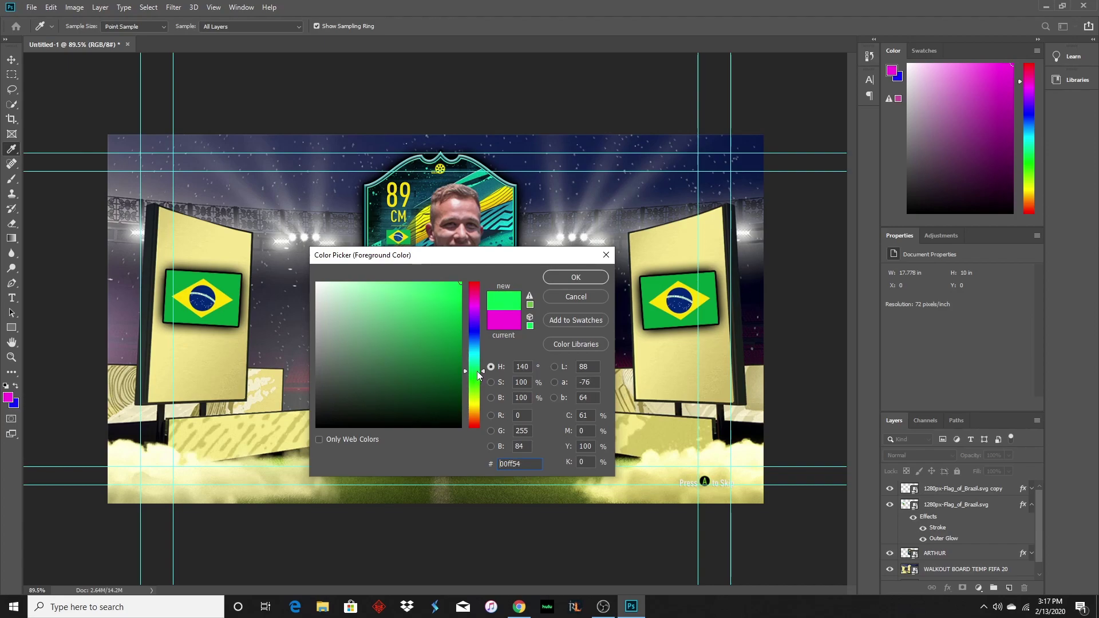
drag(487, 264, 508, 300)
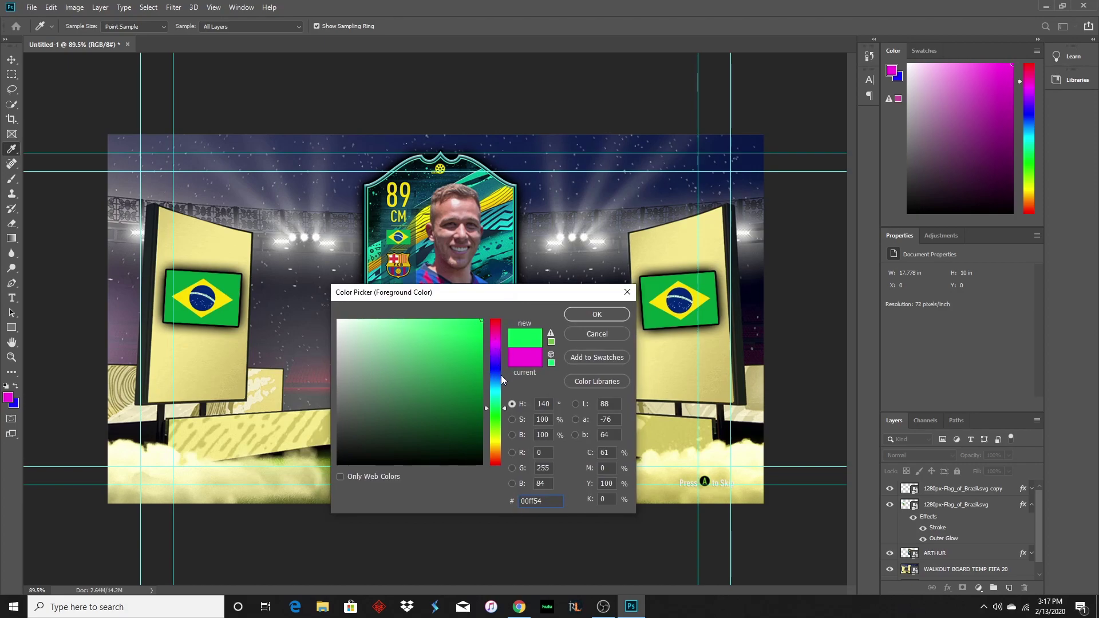
mouse_move(499, 396)
mouse_down()
mouse_move(503, 386)
mouse_move(504, 407)
mouse_up()
key(b)
click(603, 314)
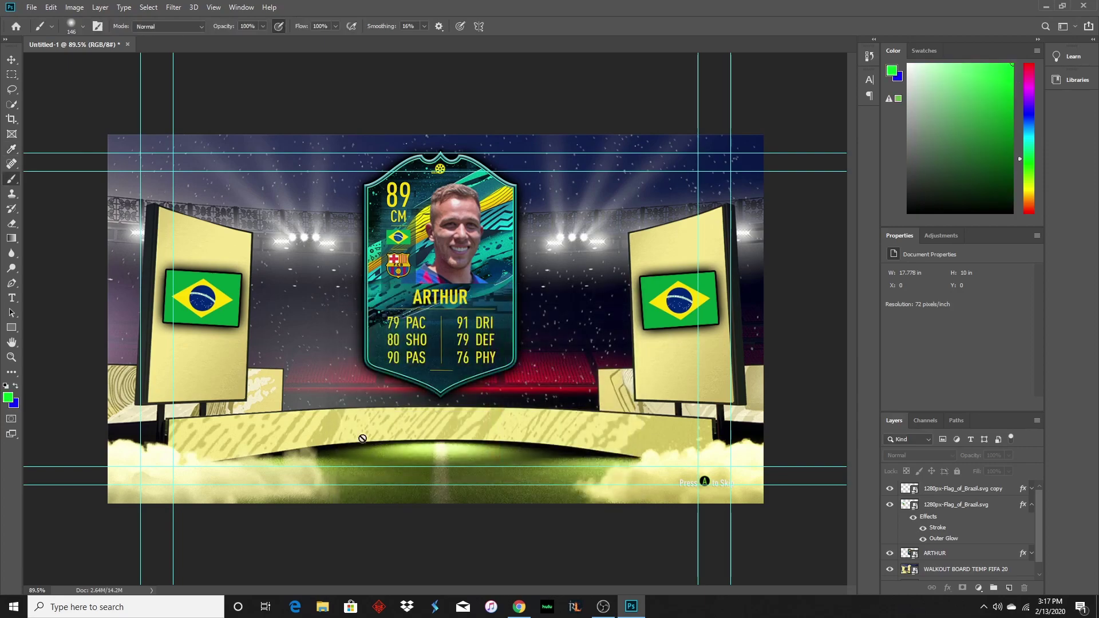
Create a new layer and place it between the ARTHUR layer and the WALKOUT BOARD TEMP FIFA 20 layer.
click(540, 217)
click(538, 224)
scroll(991, 545, down, 1)
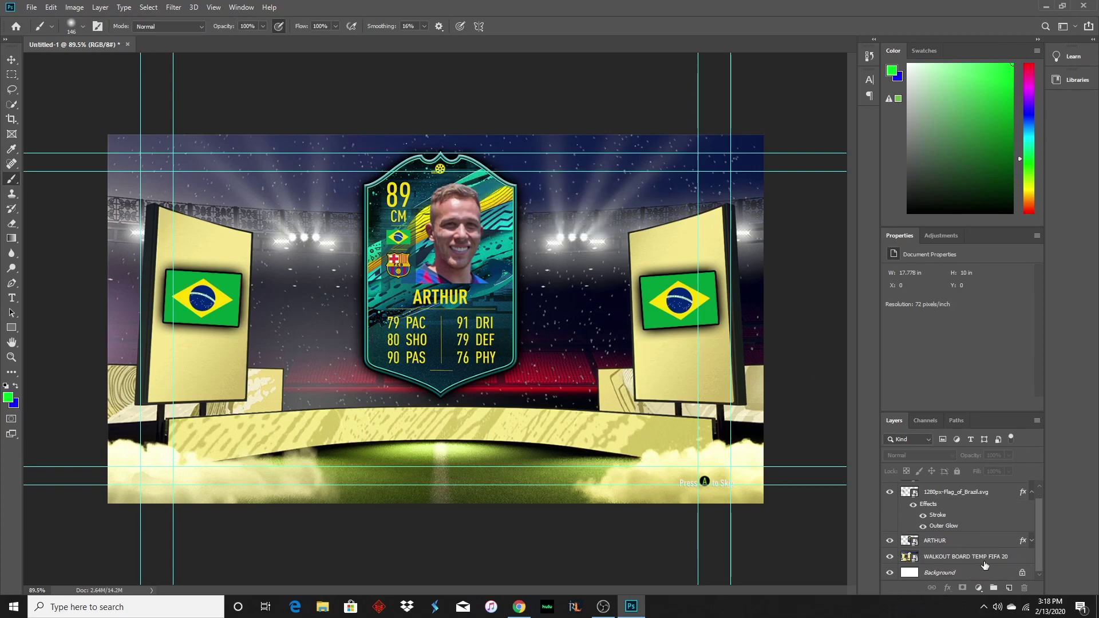
click(1009, 589)
drag(951, 493, 971, 562)
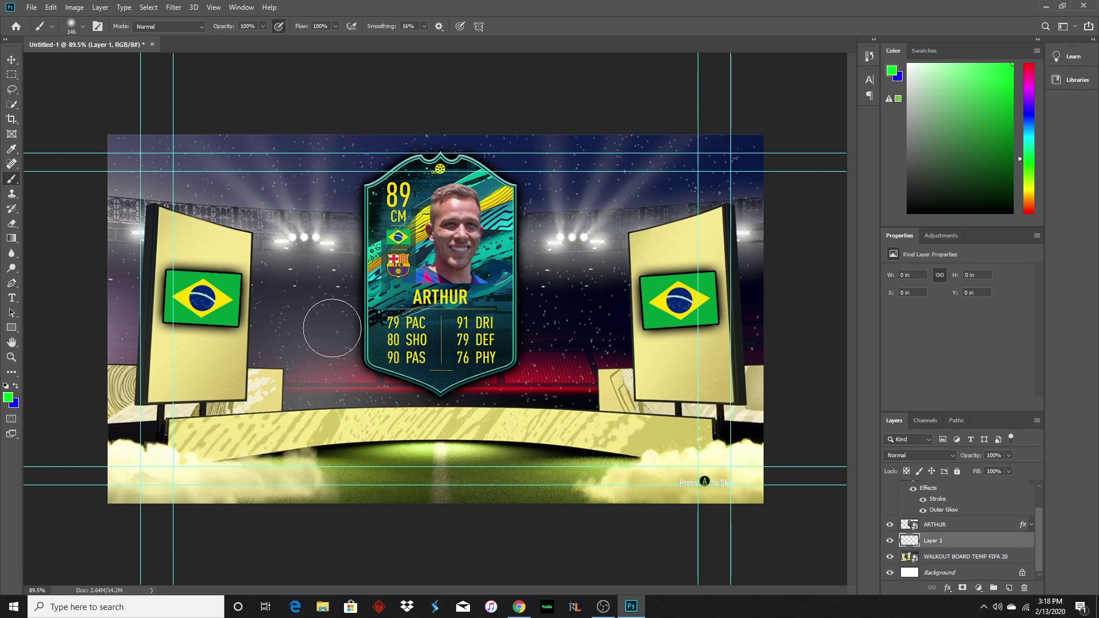
click(264, 304)
mouse_move(218, 291)
mouse_down()
mouse_move(244, 207)
mouse_move(642, 127)
mouse_move(288, 318)
mouse_move(193, 318)
mouse_move(588, 227)
mouse_move(712, 177)
mouse_move(376, 159)
mouse_move(356, 272)
mouse_move(430, 478)
mouse_move(293, 510)
mouse_move(444, 370)
mouse_move(547, 344)
mouse_up()
key(Delete)
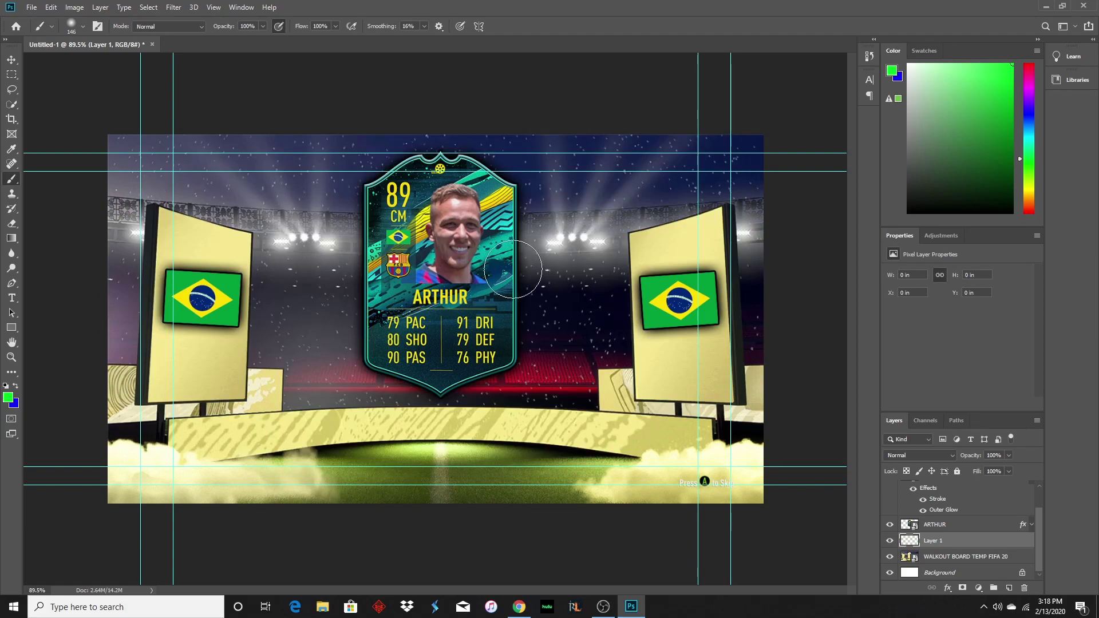
mouse_move(269, 229)
mouse_down()
mouse_move(171, 275)
mouse_move(172, 338)
mouse_move(344, 275)
mouse_up()
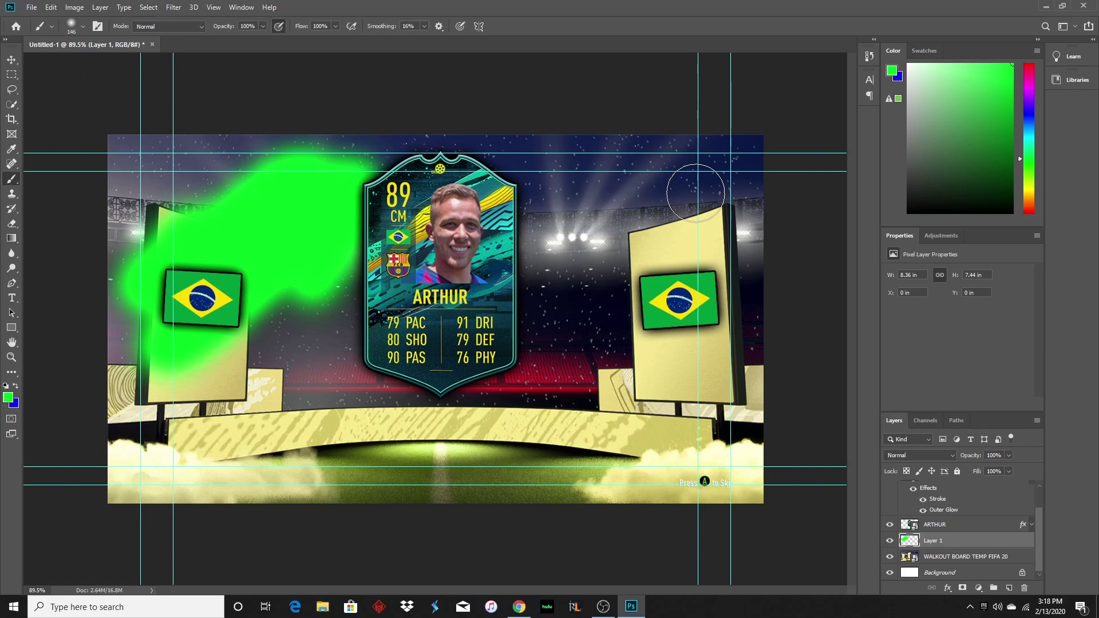
key(ctrl+z)
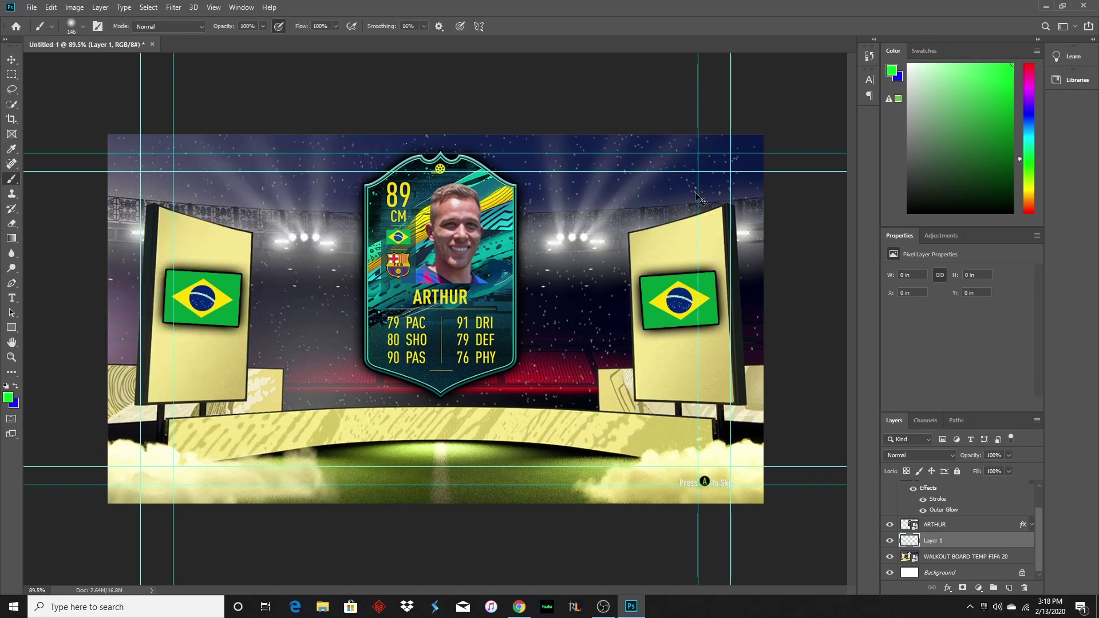
mouse_move(223, 241)
mouse_down()
mouse_move(185, 337)
mouse_move(331, 235)
mouse_up()
key(ctrl+z)
mouse_move(229, 210)
mouse_down()
mouse_move(255, 295)
mouse_move(261, 279)
mouse_up()
key(ctrl+z)
drag(229, 183, 275, 309)
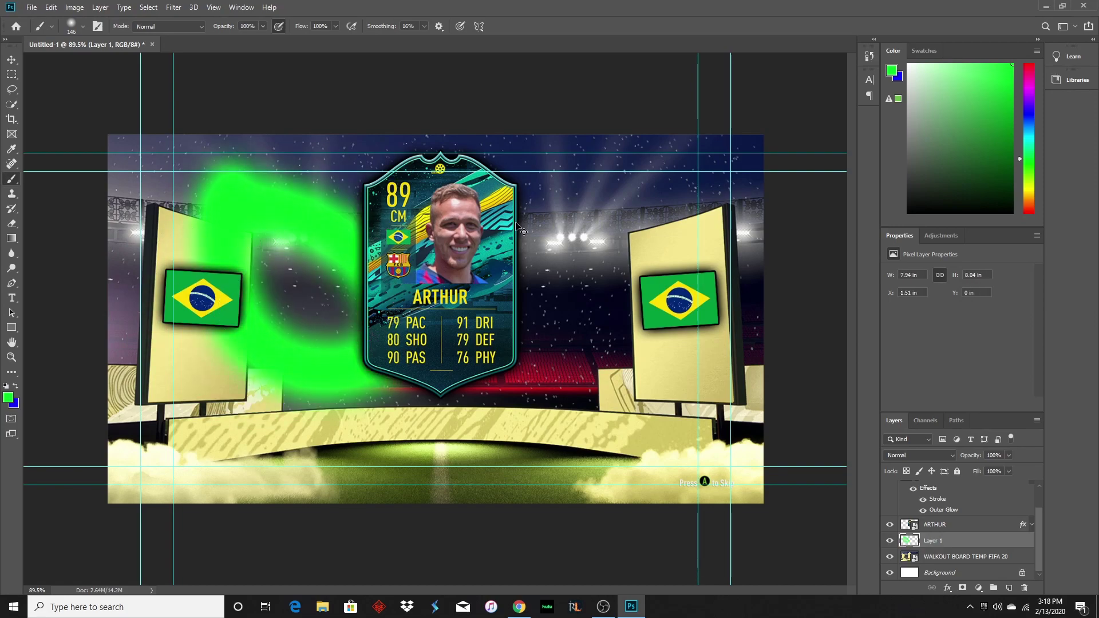
key(ctrl+z)
Paint green over both gold boards, the curved stage and the lower clouds on the new layer.
mouse_move(115, 383)
mouse_down()
mouse_move(153, 380)
mouse_move(86, 385)
mouse_move(257, 395)
mouse_move(289, 384)
mouse_move(117, 497)
mouse_move(275, 504)
mouse_move(355, 413)
mouse_move(658, 424)
mouse_move(739, 452)
mouse_move(643, 507)
mouse_move(739, 395)
mouse_move(579, 395)
mouse_move(745, 349)
mouse_move(706, 392)
mouse_move(684, 389)
mouse_move(624, 252)
mouse_move(658, 220)
mouse_move(678, 243)
mouse_move(727, 229)
mouse_move(744, 275)
mouse_move(744, 326)
mouse_up()
mouse_move(161, 349)
mouse_down()
mouse_move(150, 288)
mouse_move(172, 189)
mouse_move(229, 229)
mouse_move(277, 332)
mouse_up()
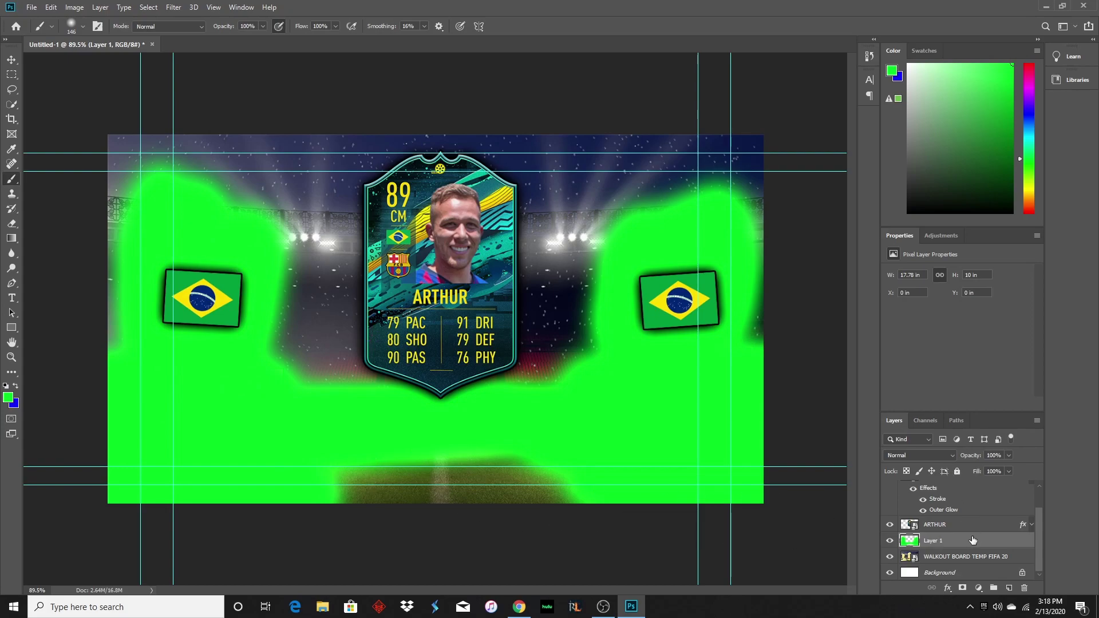
Set the green paint layer's blend mode to Screen and its opacity to 82%, leaving no layer selected.
click(953, 455)
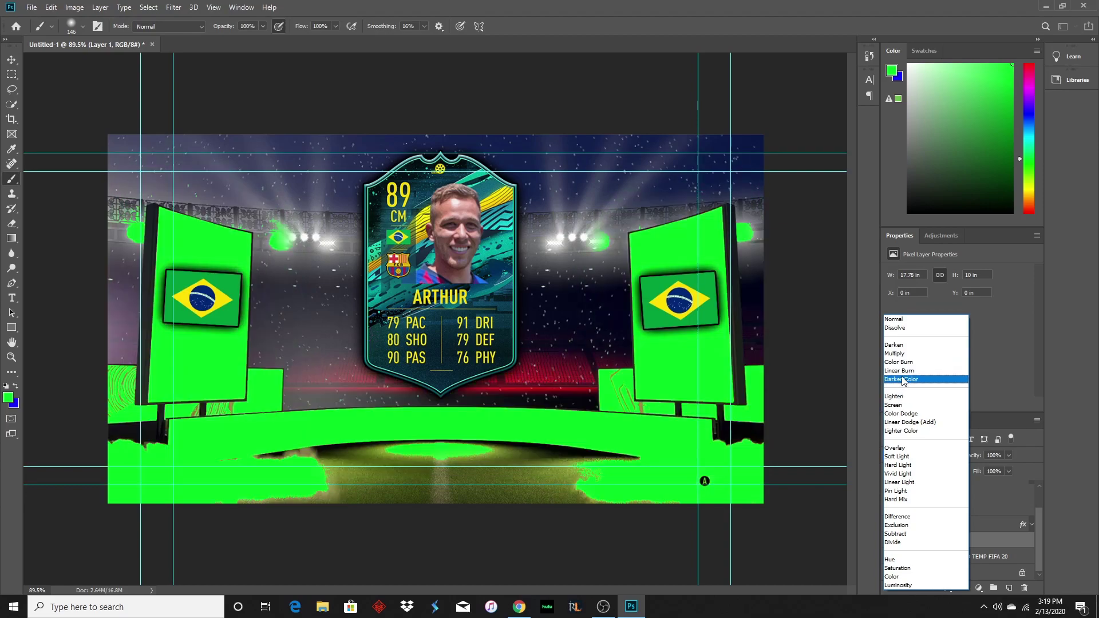
click(909, 405)
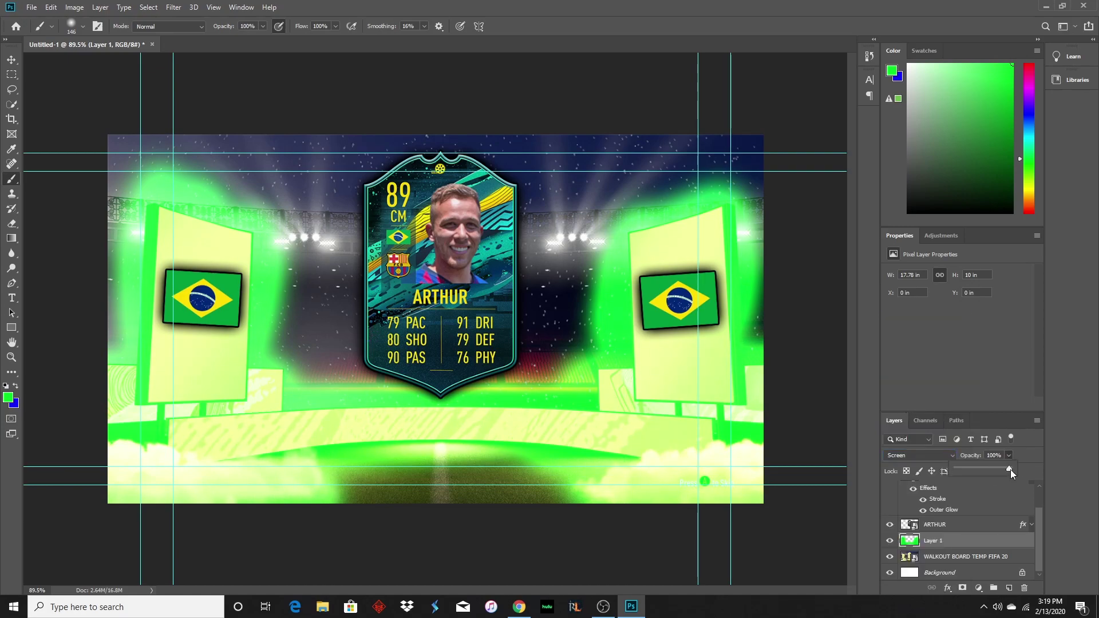
drag(1001, 473, 999, 468)
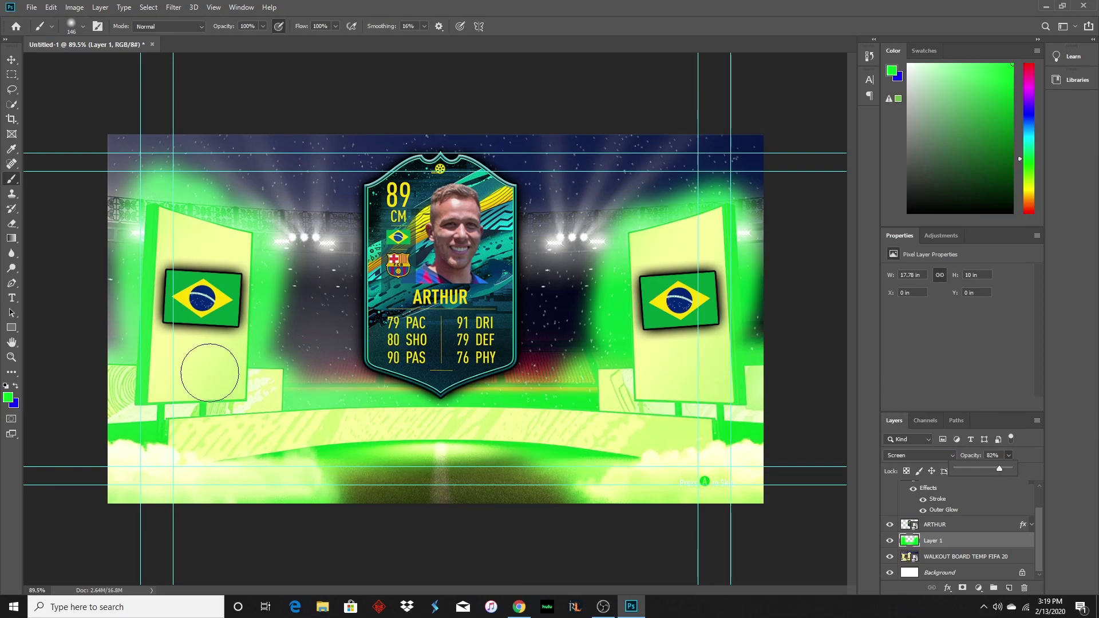
click(12, 59)
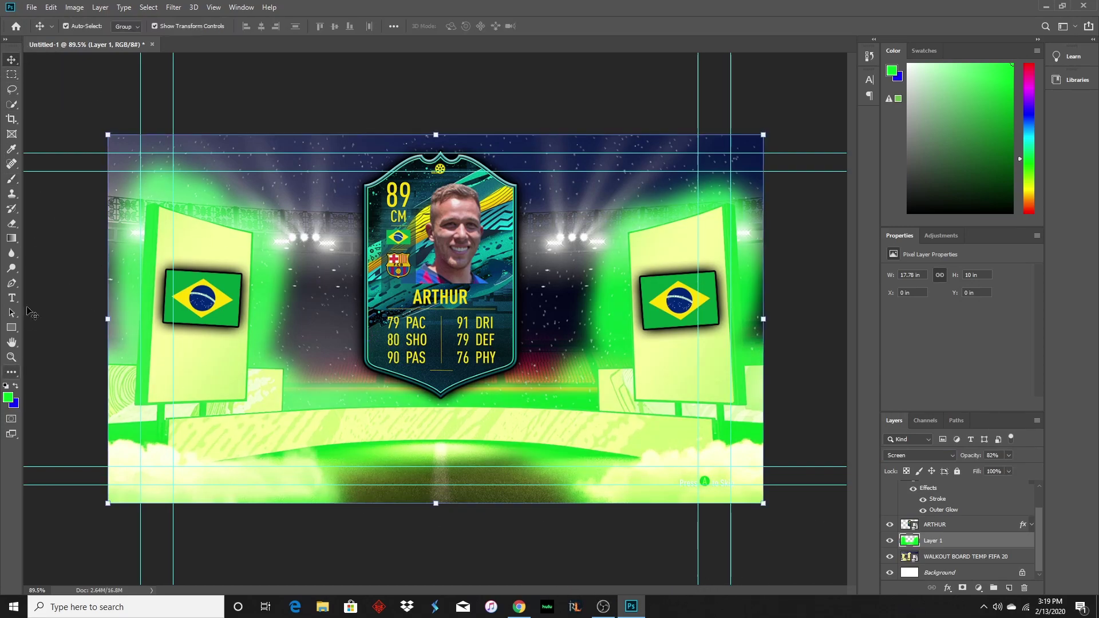
click(295, 539)
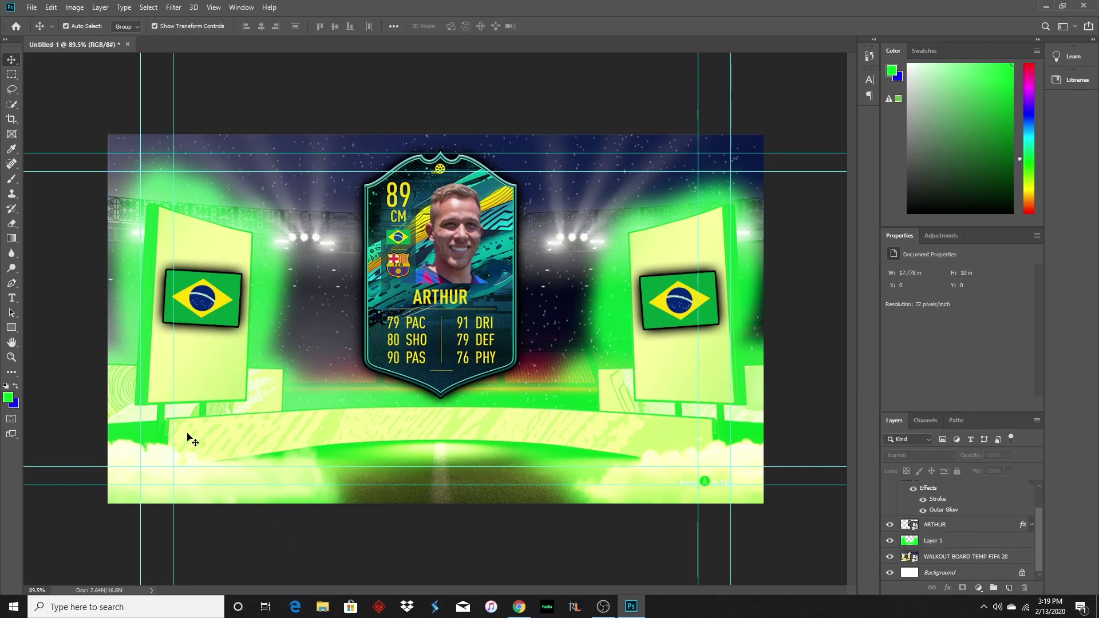
Erase the green spill on Layer 1 around both boards, over the stands and on the pitch, keeping a thin glow along the edges.
click(11, 224)
click(291, 188)
click(533, 229)
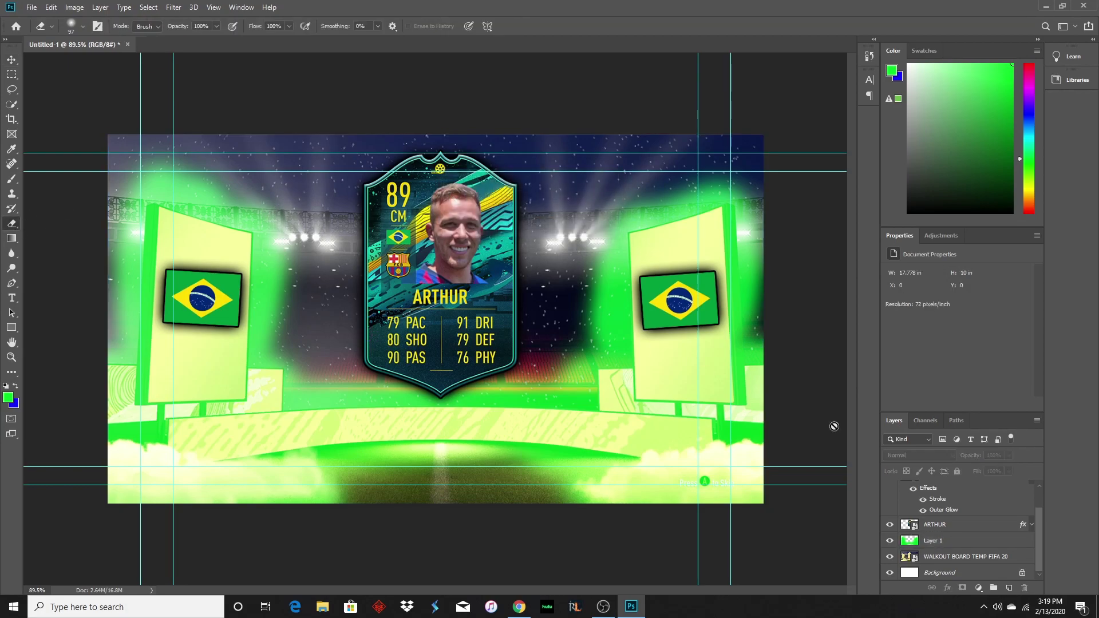
click(971, 543)
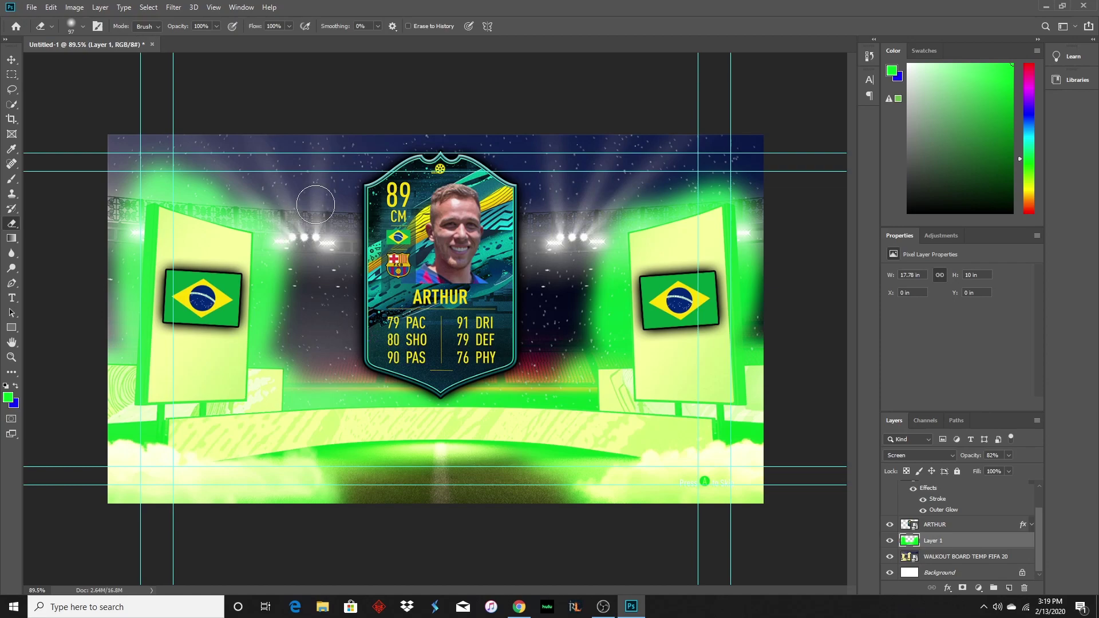
mouse_move(265, 193)
mouse_down()
mouse_move(127, 168)
mouse_move(307, 194)
mouse_move(282, 336)
mouse_move(281, 215)
mouse_move(282, 321)
mouse_up()
mouse_move(126, 124)
mouse_down()
mouse_move(104, 332)
mouse_move(121, 163)
mouse_up()
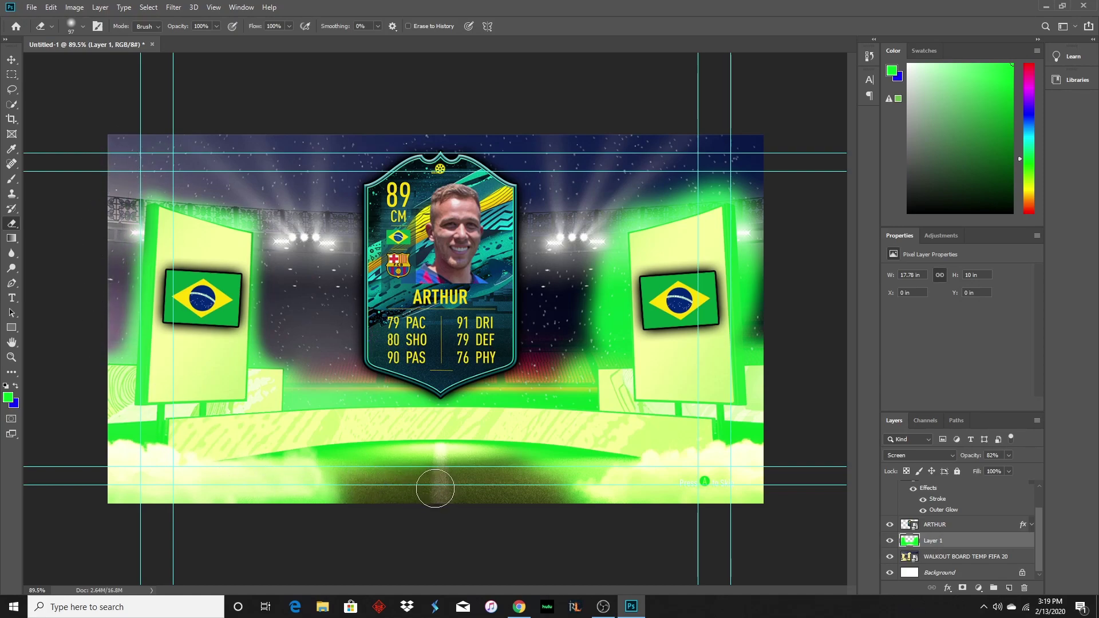
mouse_move(349, 492)
mouse_down()
mouse_move(377, 463)
mouse_move(555, 469)
mouse_move(402, 475)
mouse_move(498, 478)
mouse_move(341, 380)
mouse_move(305, 375)
mouse_move(576, 380)
mouse_move(559, 376)
mouse_move(570, 322)
mouse_move(596, 352)
mouse_move(598, 269)
mouse_move(578, 200)
mouse_move(602, 302)
mouse_move(596, 208)
mouse_move(726, 172)
mouse_move(598, 206)
mouse_up()
mouse_move(758, 179)
mouse_down()
mouse_move(767, 337)
mouse_move(747, 176)
mouse_up()
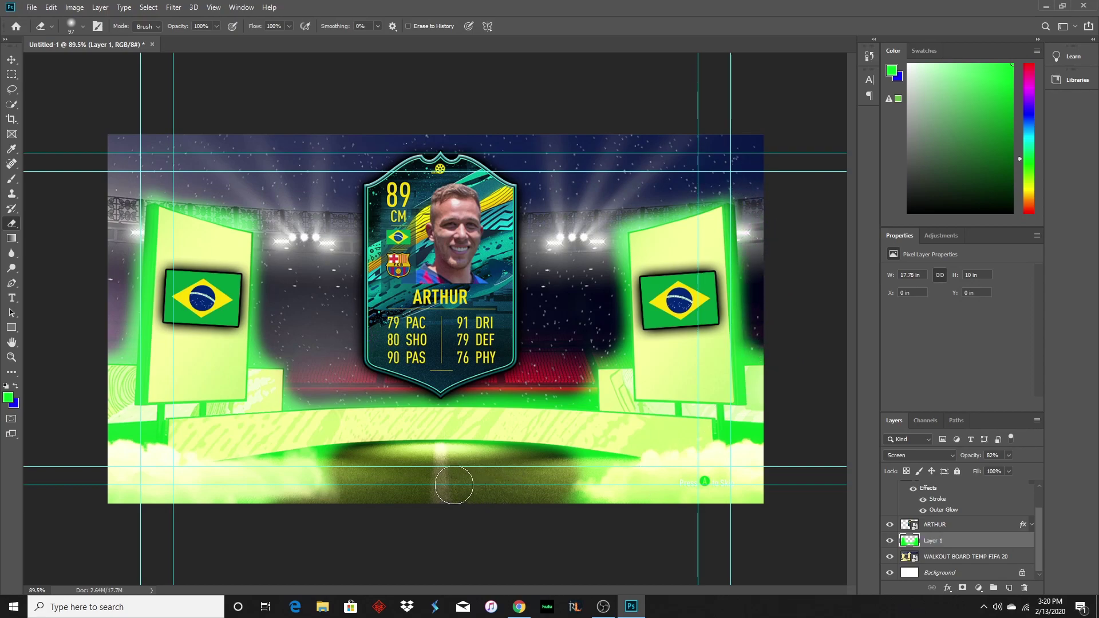
mouse_move(353, 470)
mouse_down()
mouse_move(483, 456)
mouse_move(557, 466)
mouse_move(380, 504)
mouse_up()
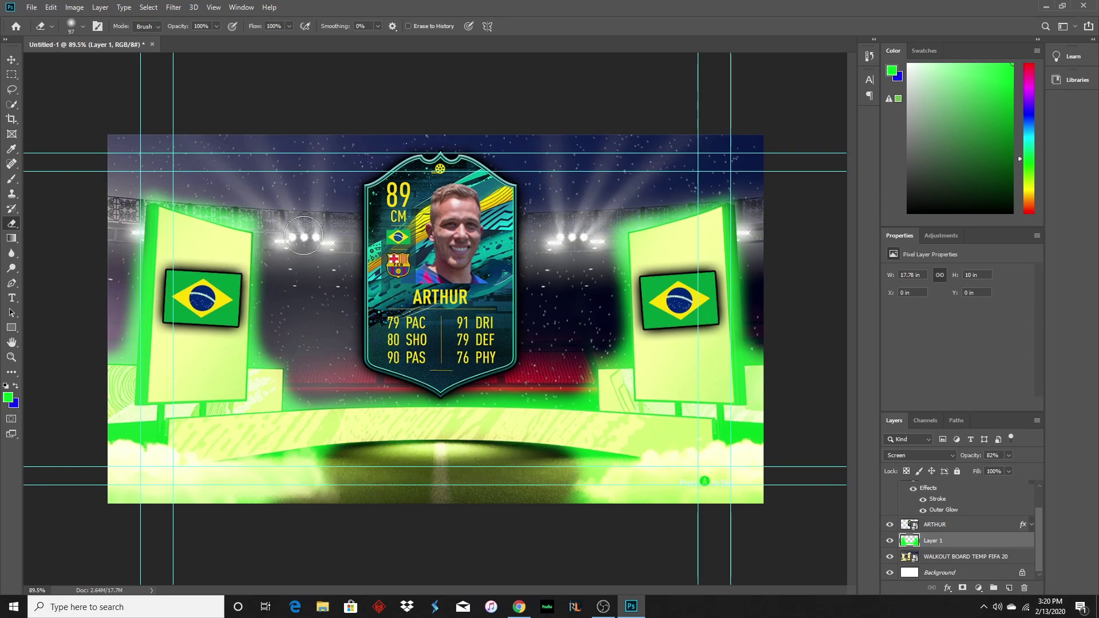
drag(275, 239, 268, 349)
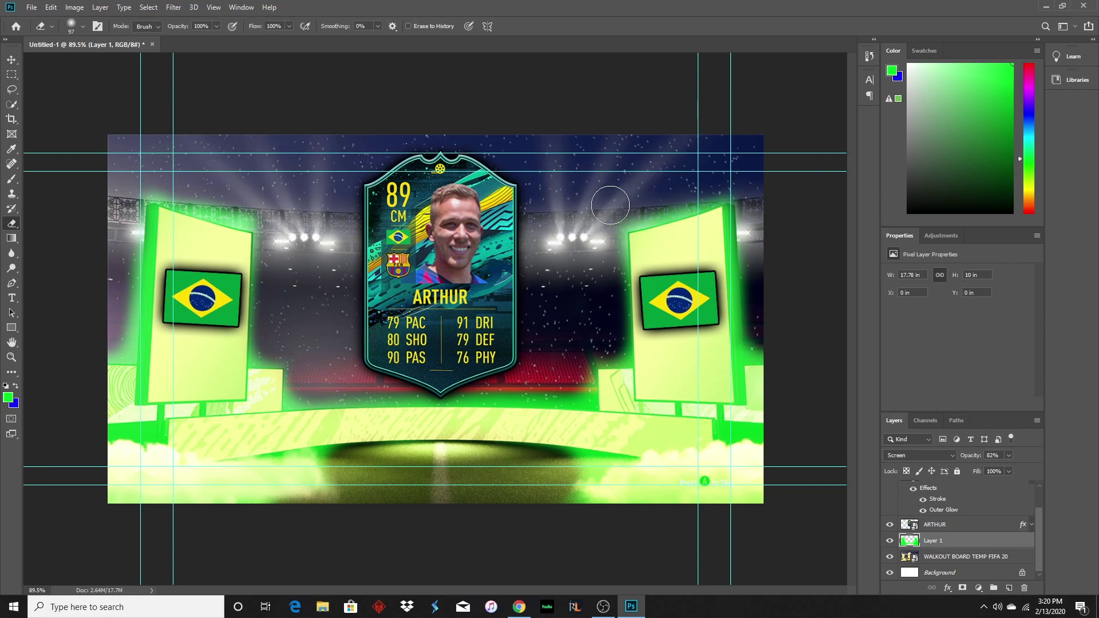
mouse_move(576, 380)
mouse_down()
mouse_move(336, 382)
mouse_move(411, 381)
mouse_up()
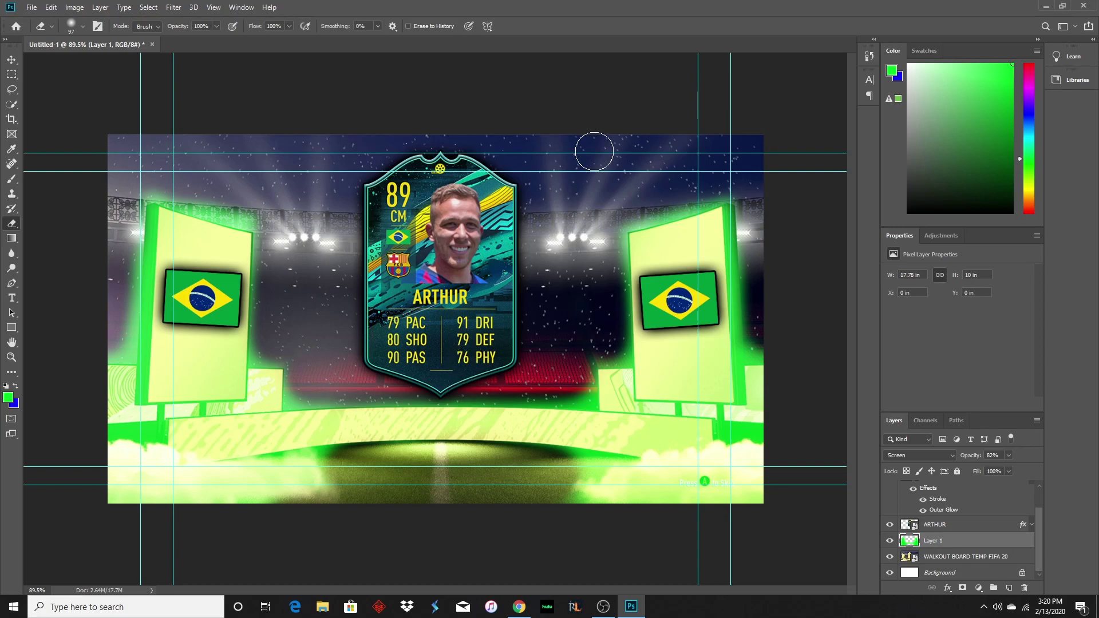
drag(120, 184, 105, 346)
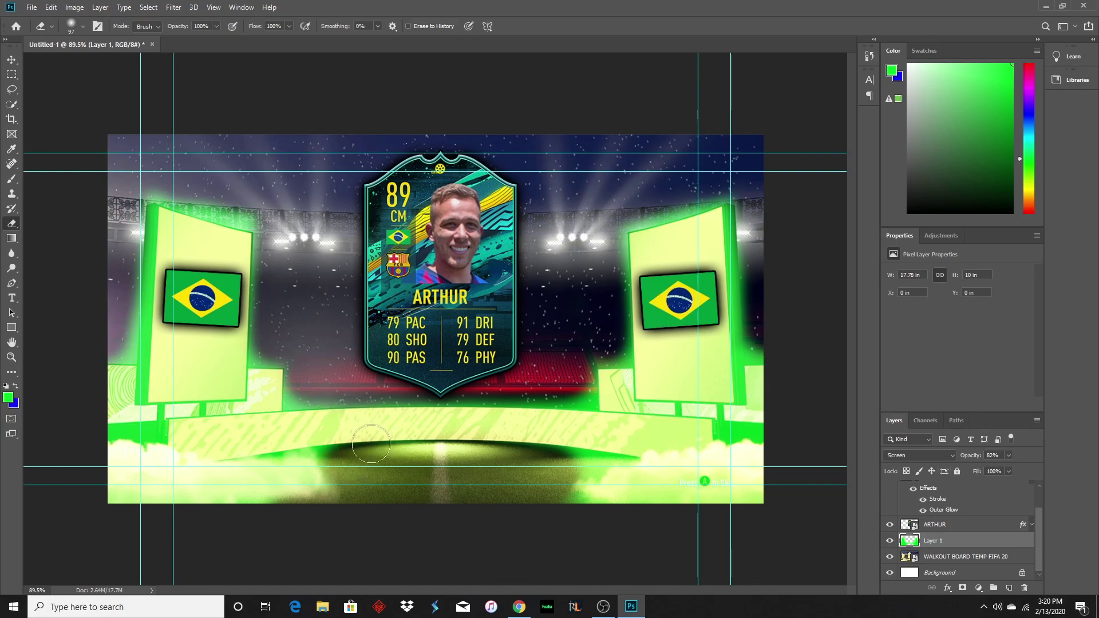
click(11, 59)
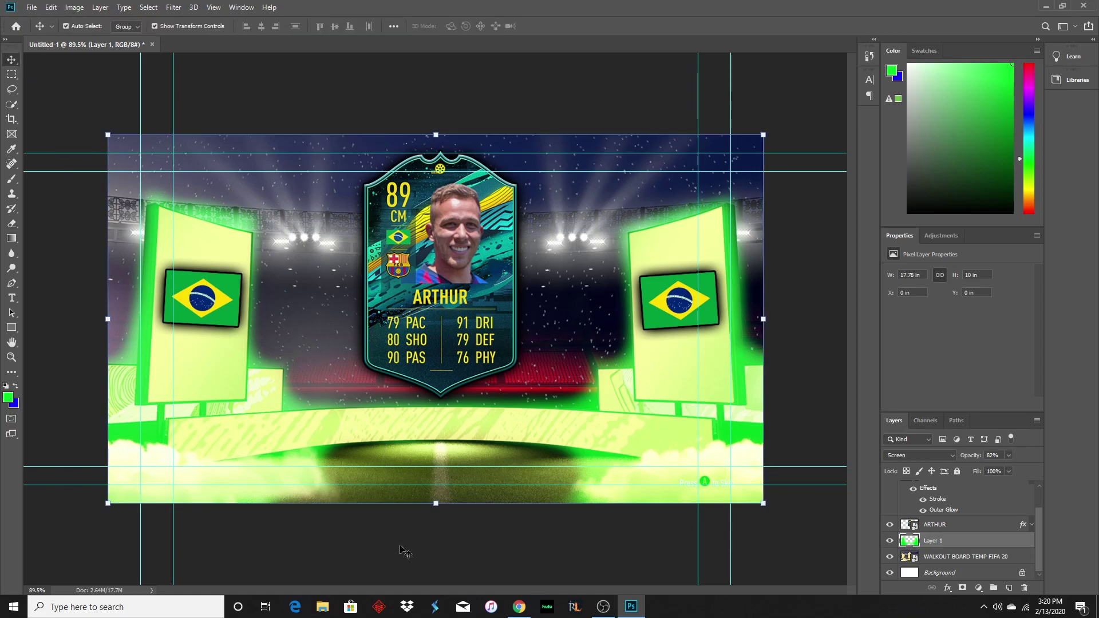
click(383, 547)
Place the fireworks_PNG15623 image from the thumbnail folder on the Desktop into the thumbnail.
click(322, 607)
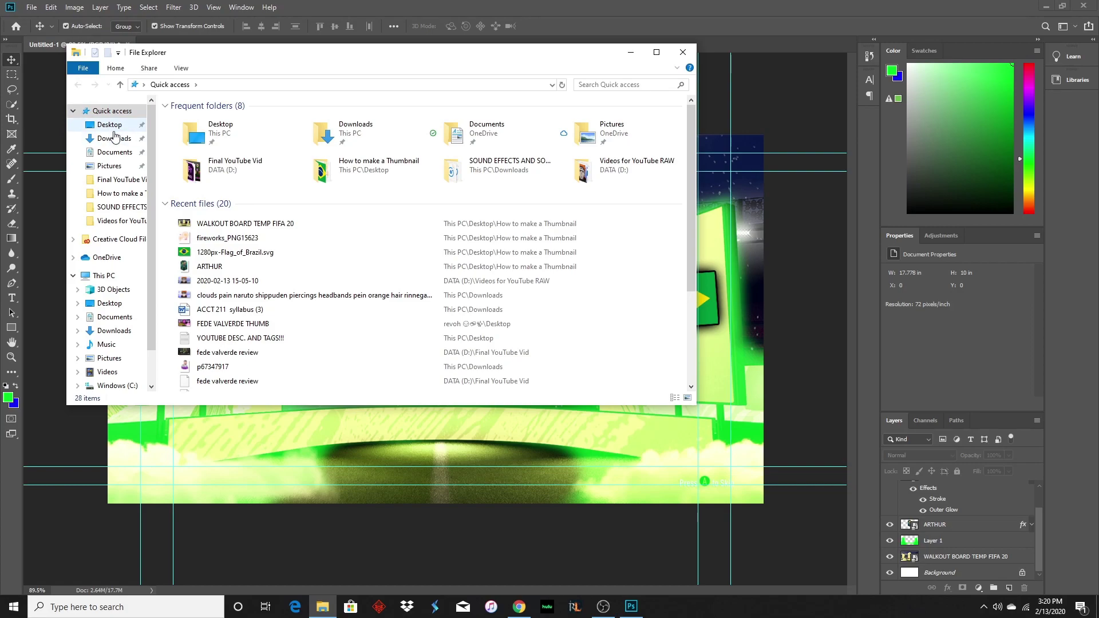
click(106, 126)
double_click(292, 113)
drag(304, 126, 350, 447)
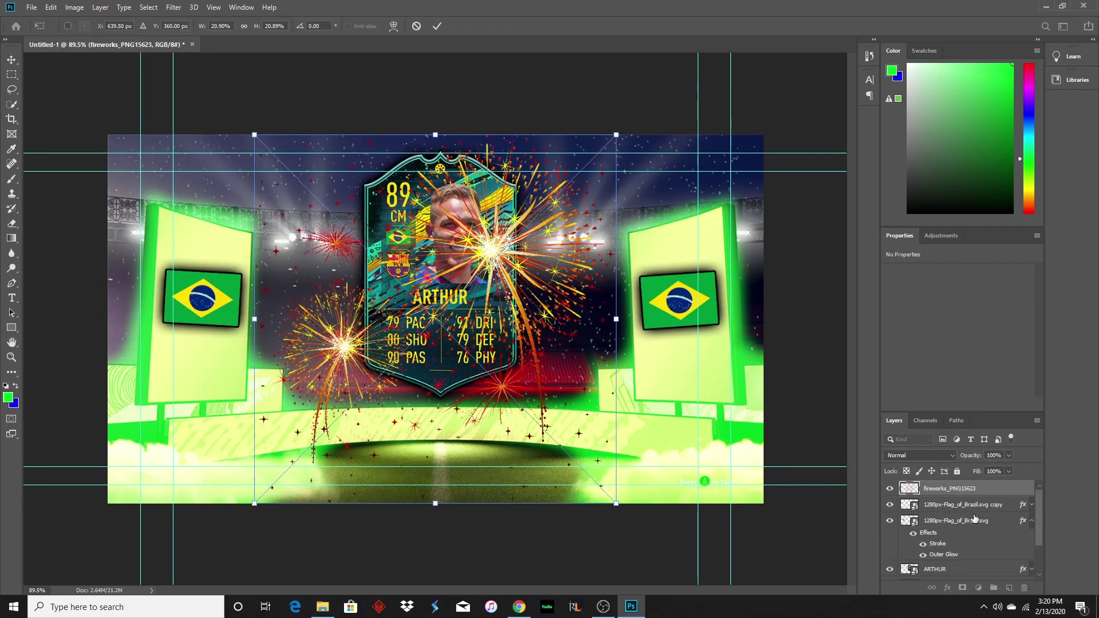
Scale the fireworks down and position them at the upper left, between the left board and the player card.
drag(348, 354, 220, 229)
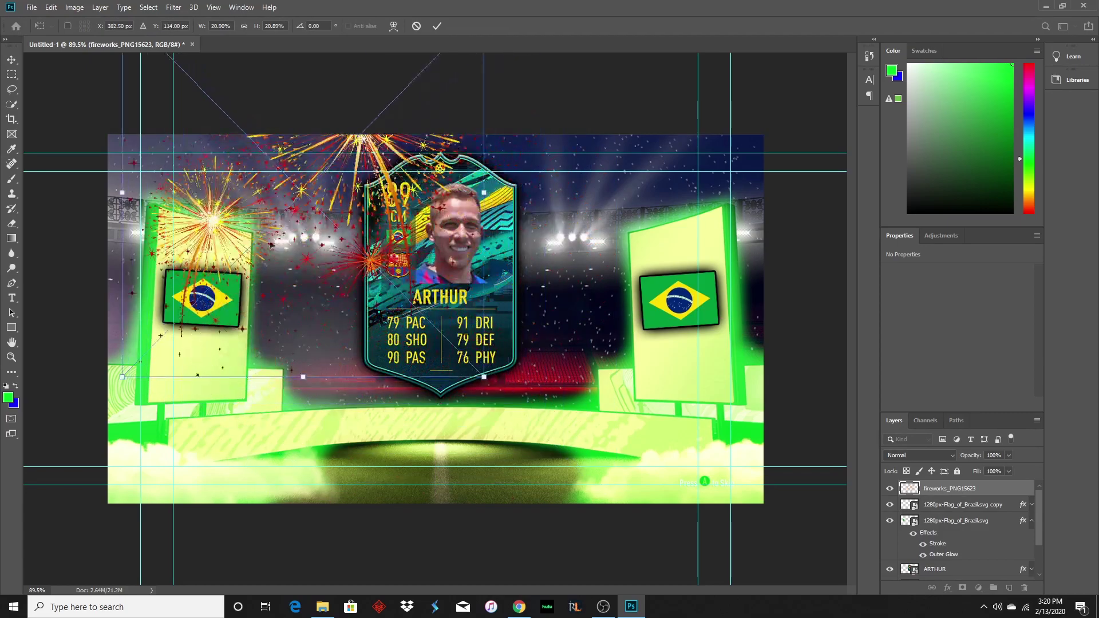
drag(484, 377, 388, 270)
drag(290, 201, 290, 220)
drag(281, 167, 342, 216)
Move the fireworks layer directly below the ARTHUR layer so the fireworks sit behind the player card.
drag(958, 496, 963, 588)
drag(369, 148, 369, 155)
drag(976, 492, 966, 563)
drag(978, 520, 973, 544)
Scale the fireworks to about 113% and position them between the left board and the player card, reaching the canvas's upper edge.
drag(360, 148, 380, 148)
drag(196, 63, 158, 30)
drag(356, 163, 351, 167)
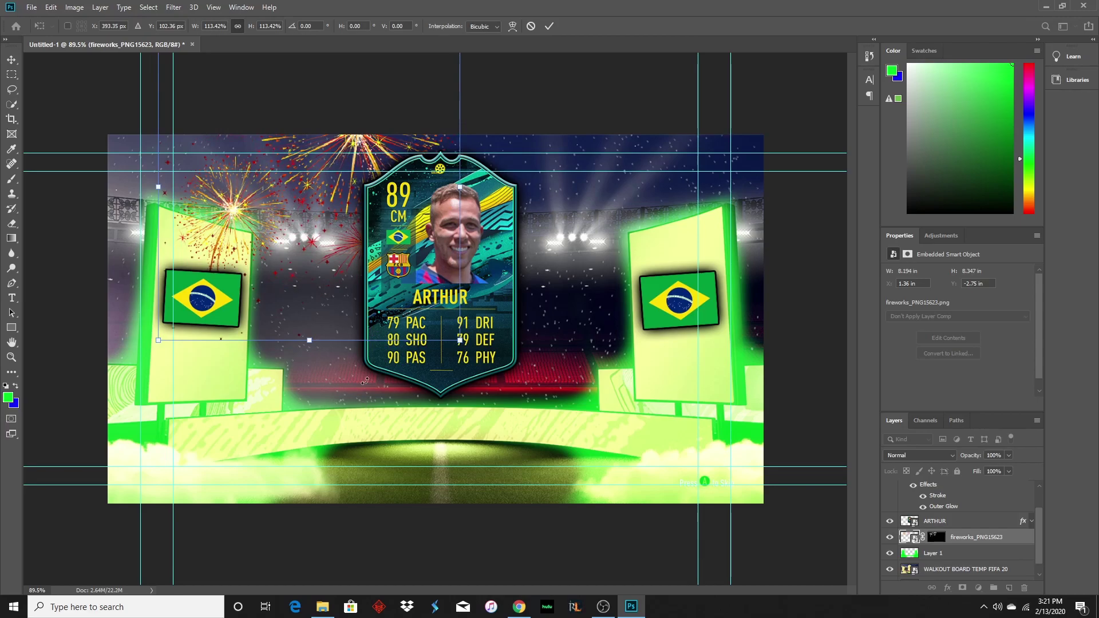
key(Return)
click(418, 579)
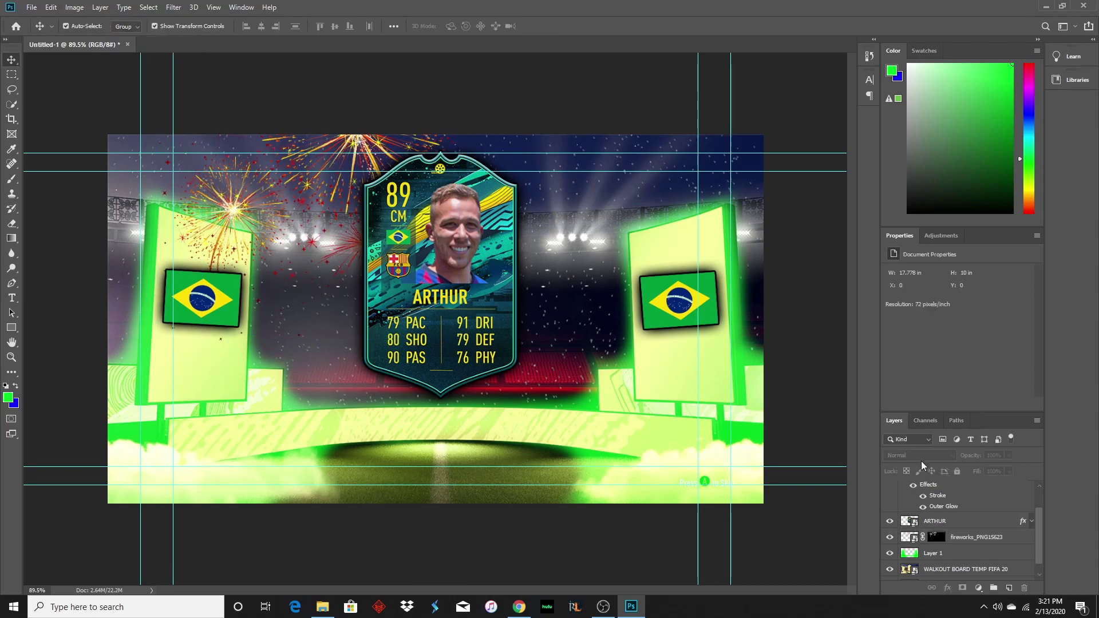
Duplicate the fireworks_PNG15623 layer and move the copy to the upper right of the player card, at about X 7.8 in.
right_click(986, 537)
click(967, 80)
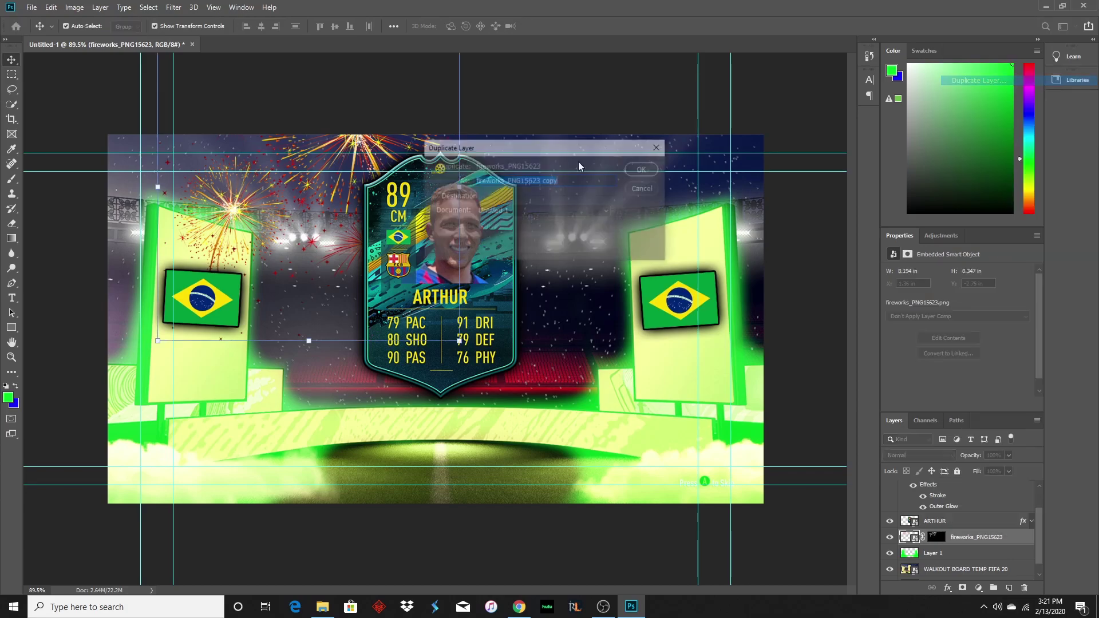
click(644, 169)
drag(366, 143, 597, 140)
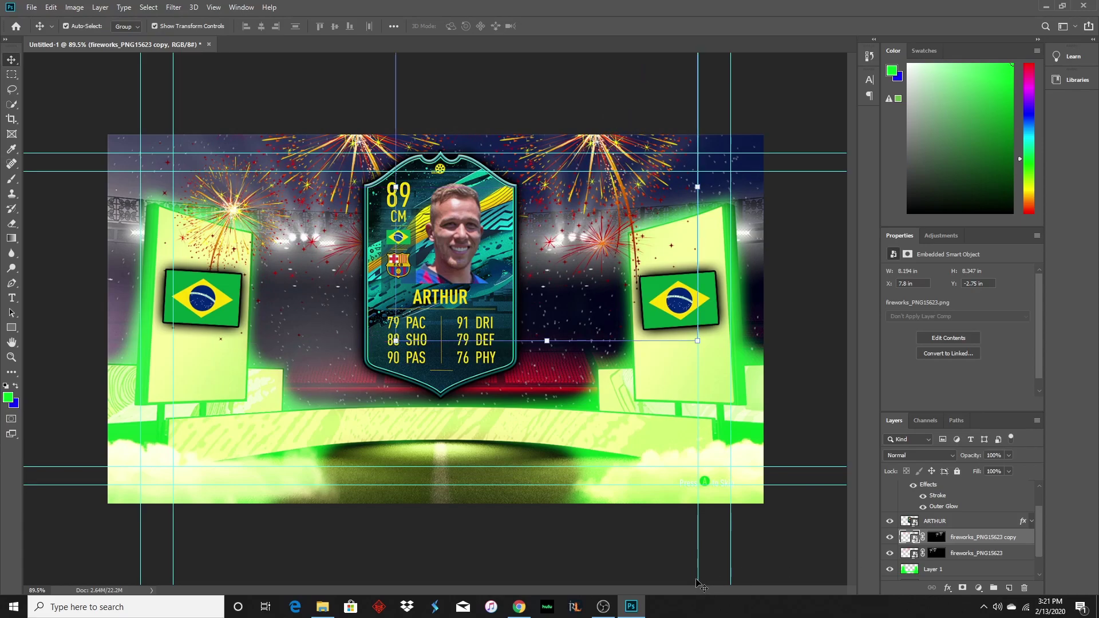
click(684, 552)
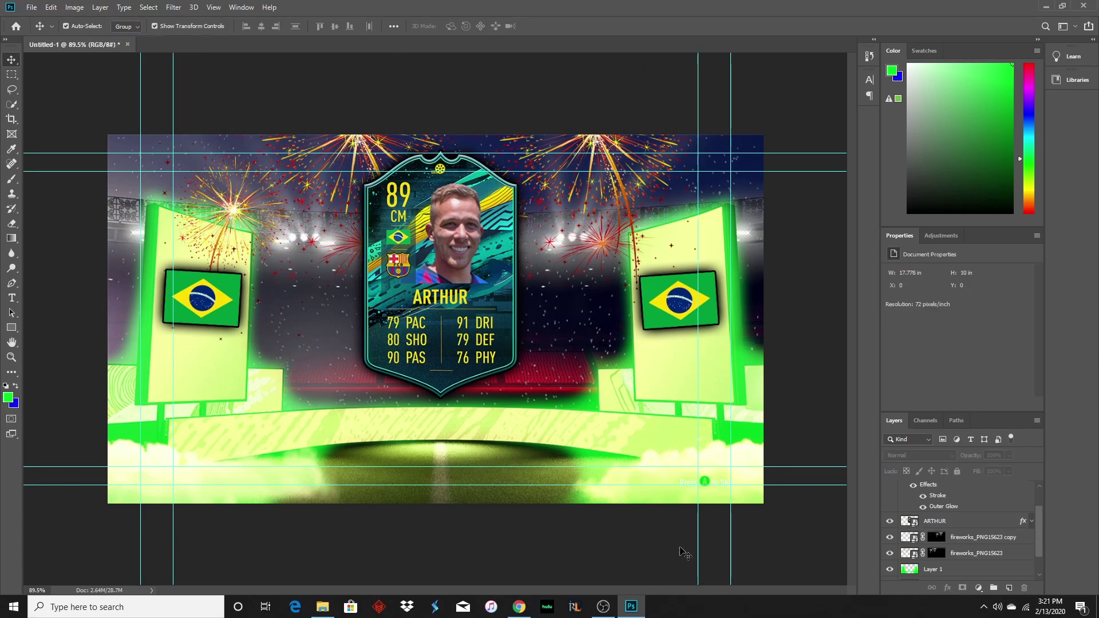
Duplicate the fireworks_PNG15623 copy layer as fireworks_PNG15623 copy 2.
right_click(993, 537)
click(1011, 78)
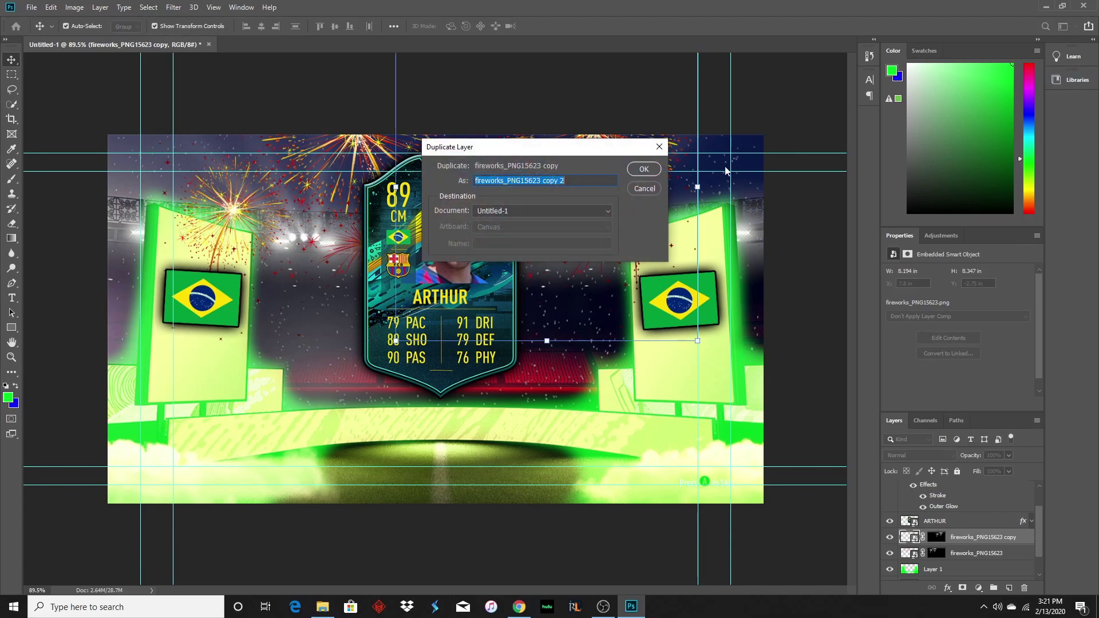
click(646, 170)
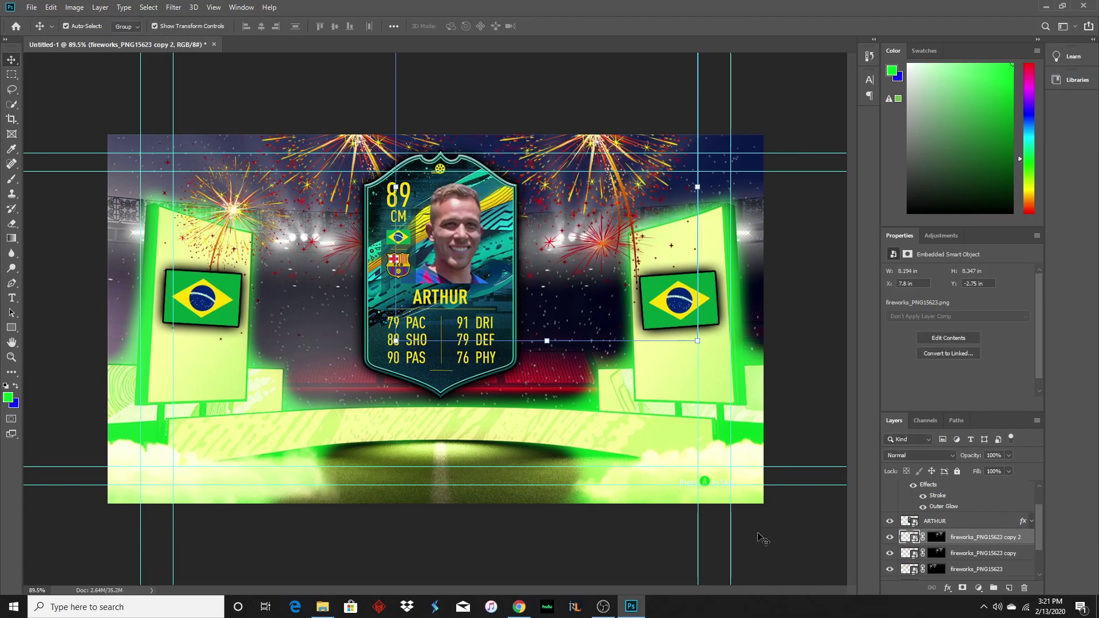
drag(607, 152, 164, 30)
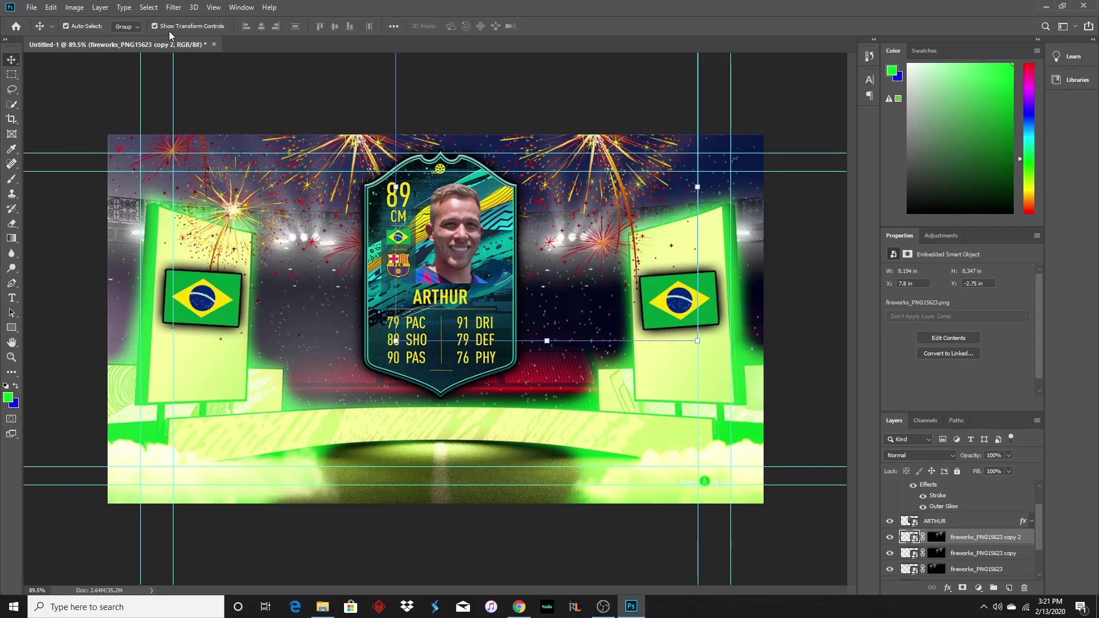
click(341, 133)
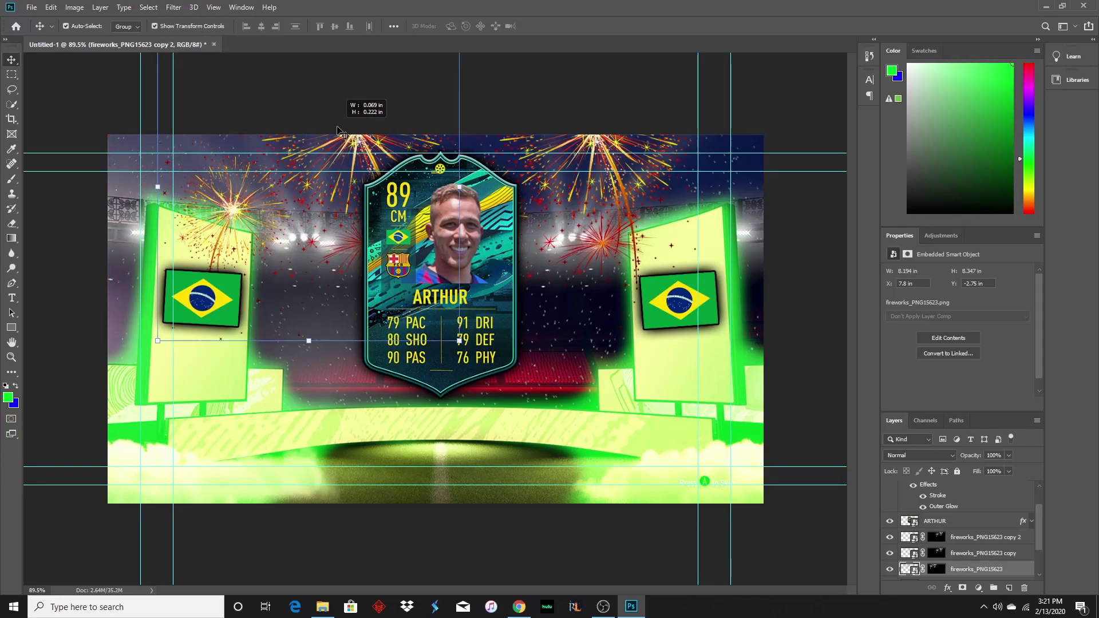
click(246, 142)
click(217, 103)
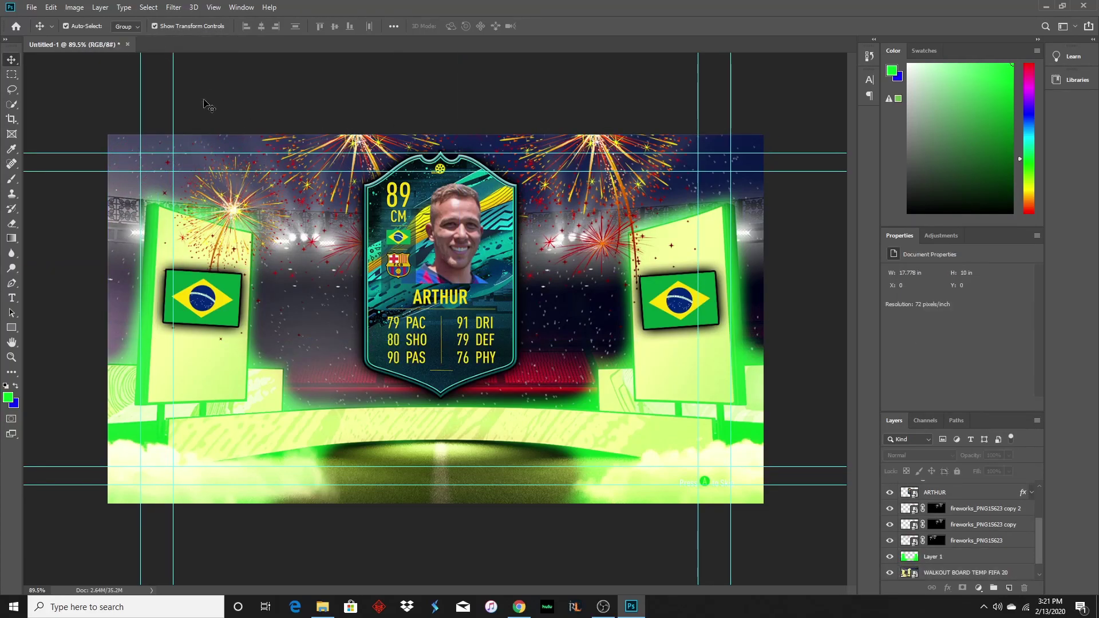
Move fireworks_PNG15623 copy 2 to the canvas's upper left corner, at about X -1.4 in, Y -4.68 in.
click(995, 517)
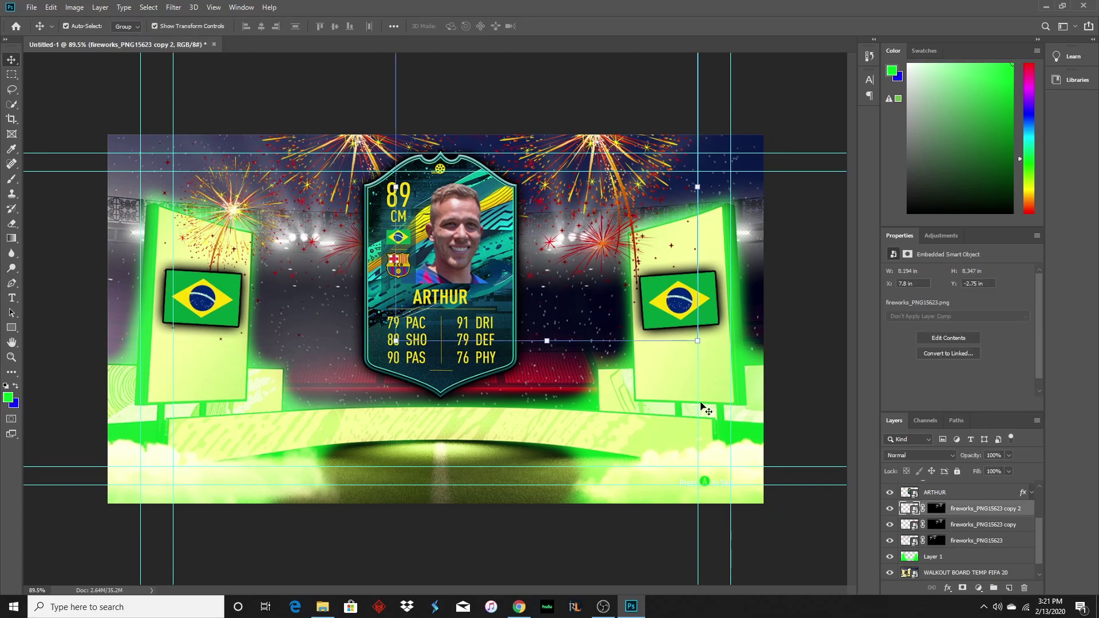
click(976, 541)
click(981, 525)
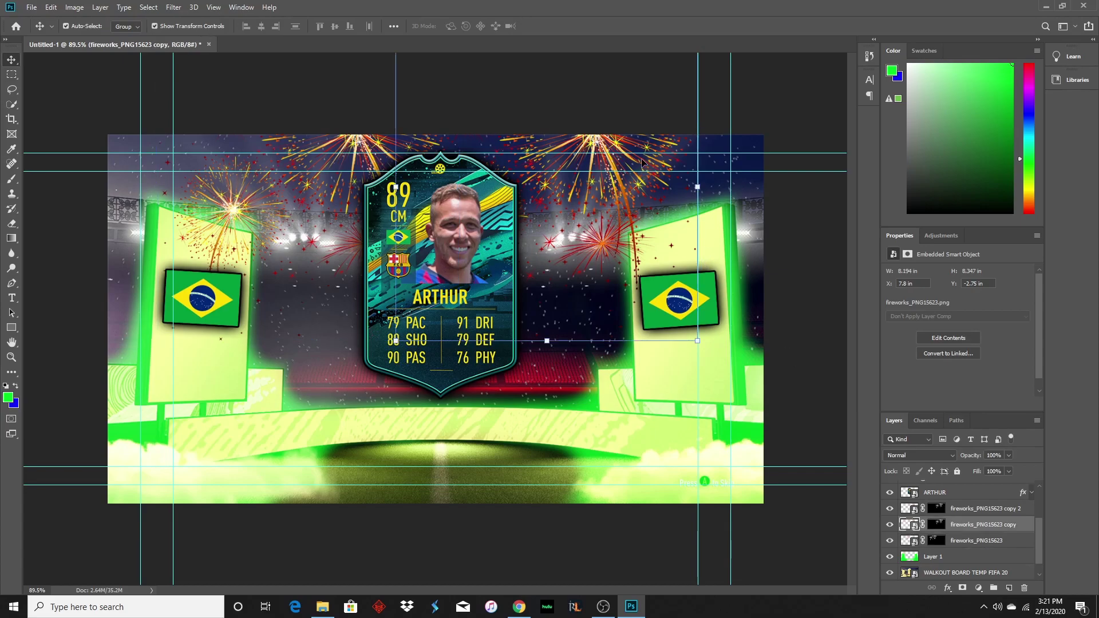
drag(603, 143, 252, 171)
drag(127, 191, 132, 142)
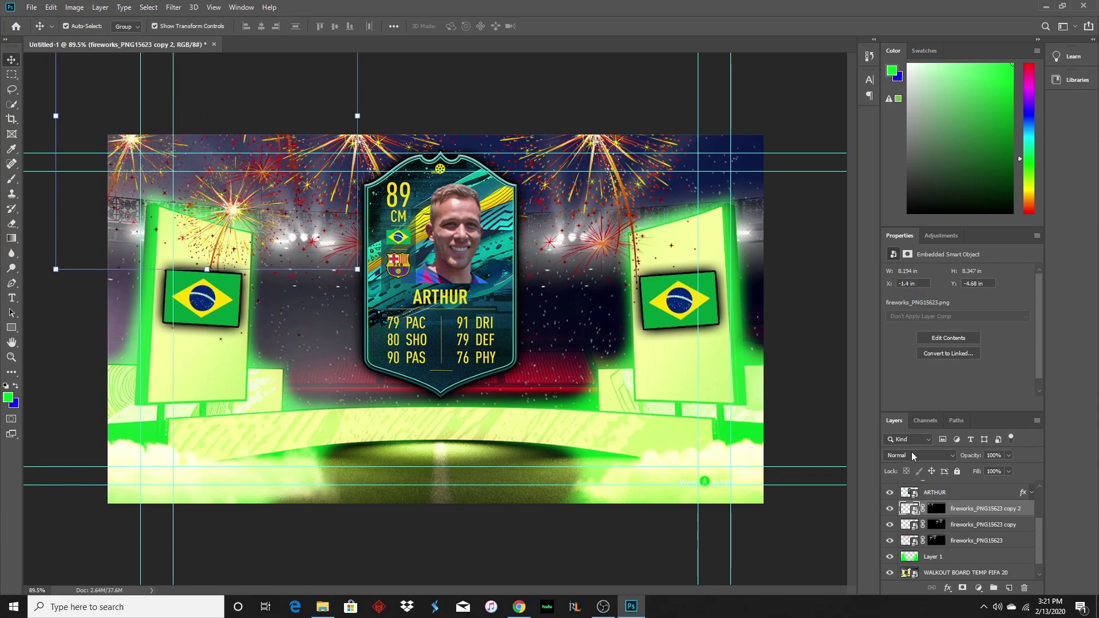
Duplicate fireworks_PNG15623 copy 2 and move the new copy to the canvas's upper right corner, at about X 14.62 in, Y -5.5 in.
right_click(996, 511)
click(973, 50)
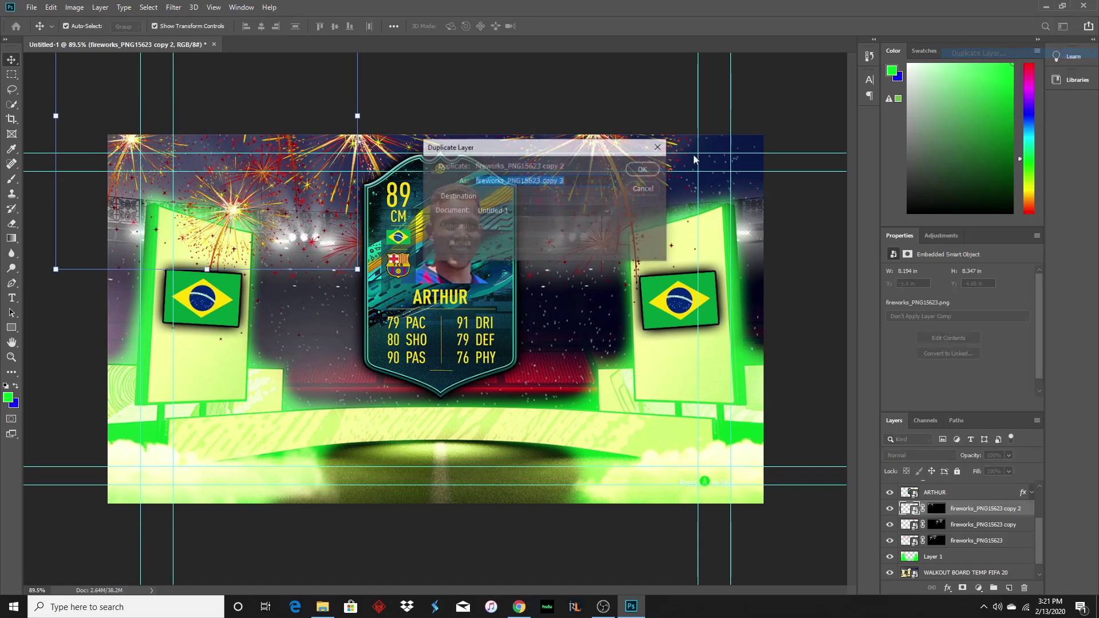
click(642, 169)
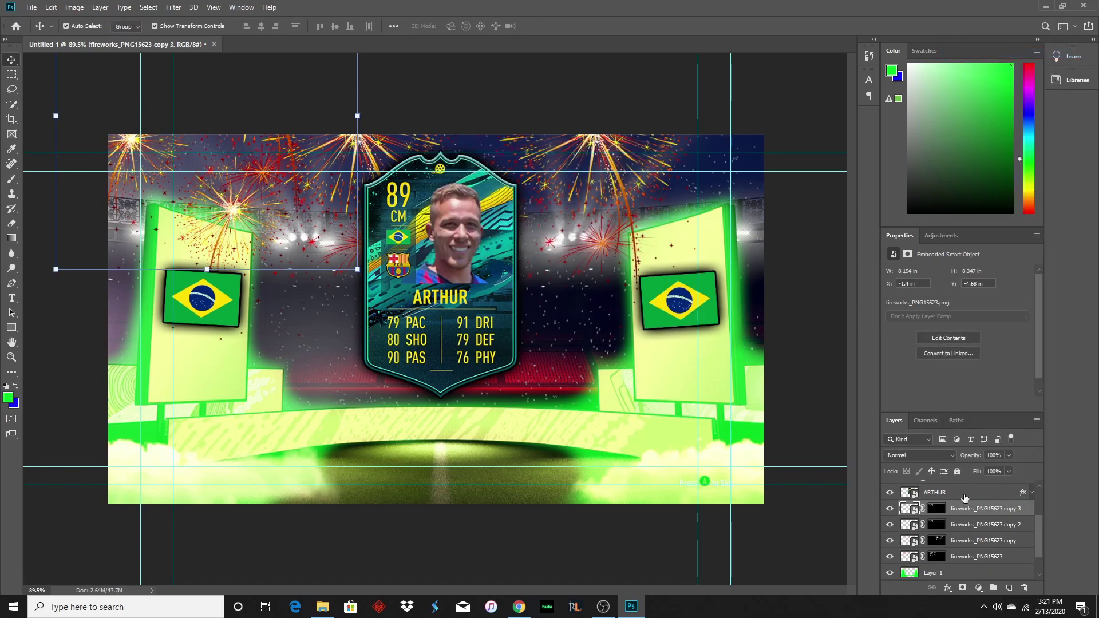
drag(122, 141, 720, 116)
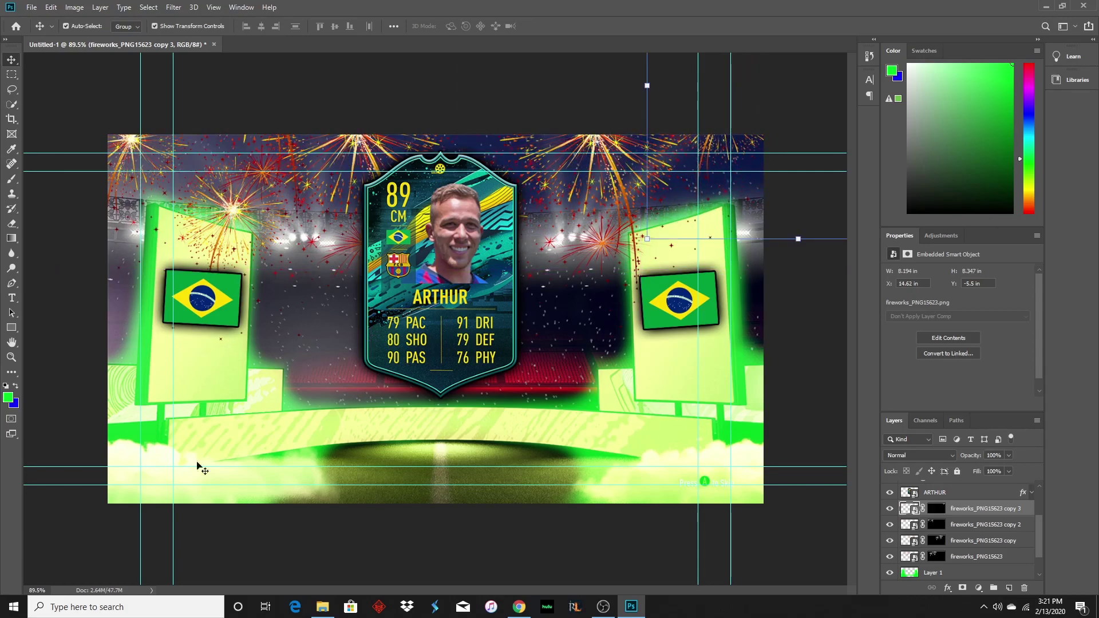
click(277, 533)
Rasterize the WALKOUT BOARD TEMP FIFA 20 layer for the Eraser tool.
scroll(960, 526, down, 2)
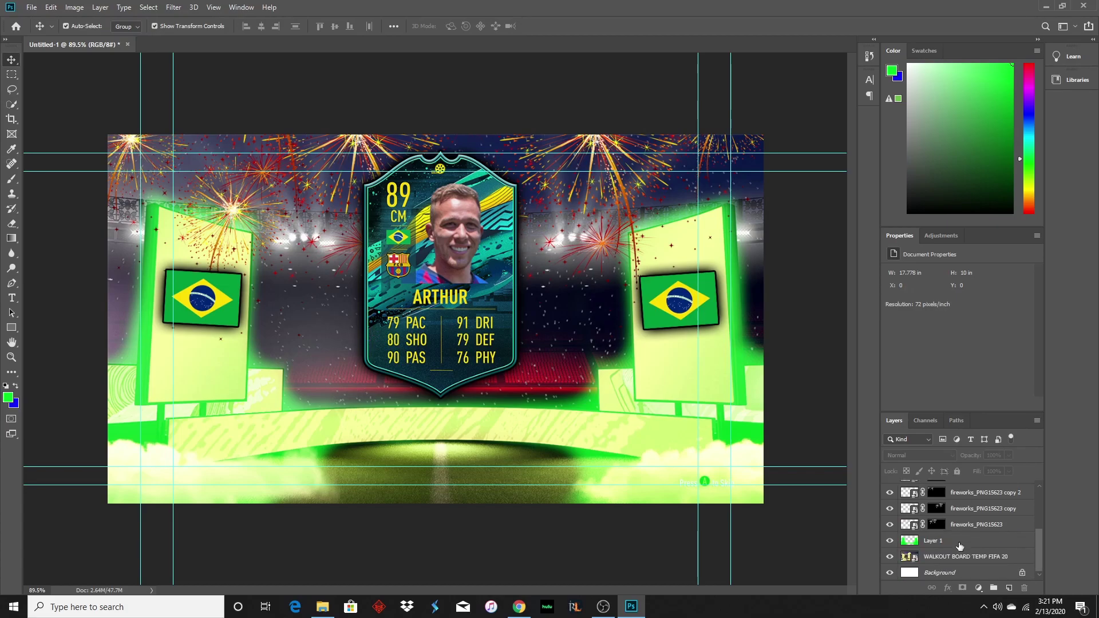
click(946, 542)
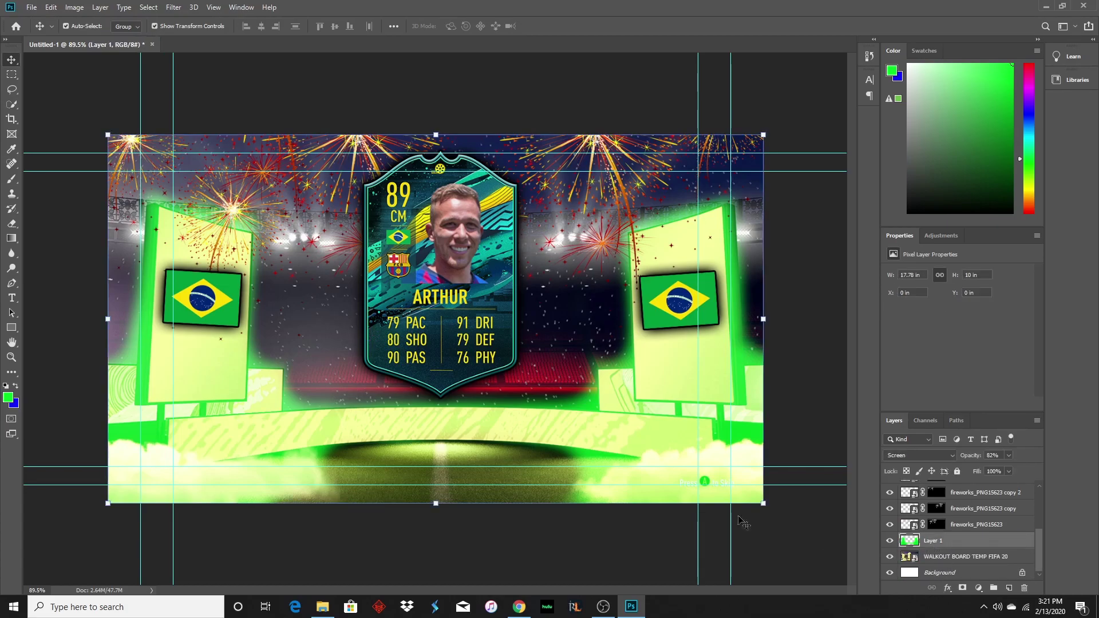
click(629, 563)
scroll(952, 530, up, 5)
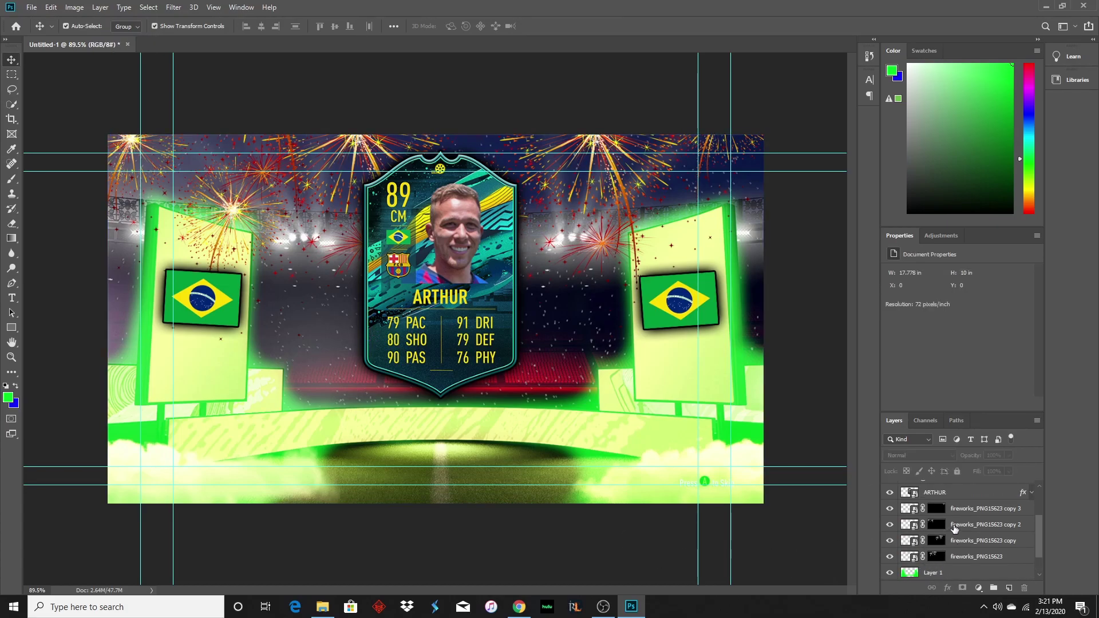
scroll(953, 566, down, 5)
click(965, 560)
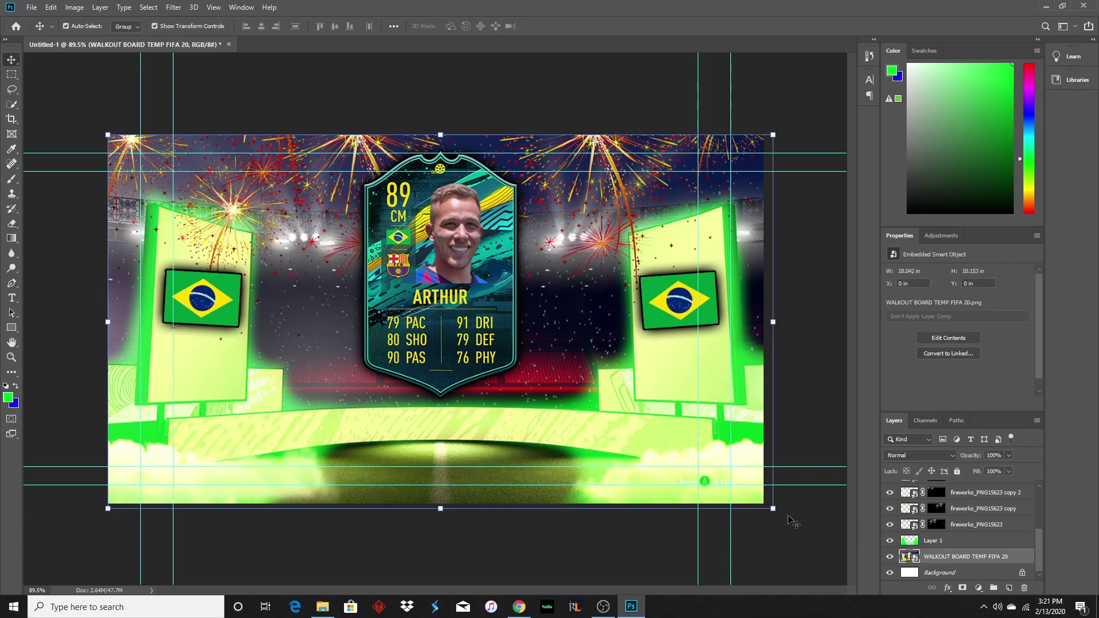
click(13, 224)
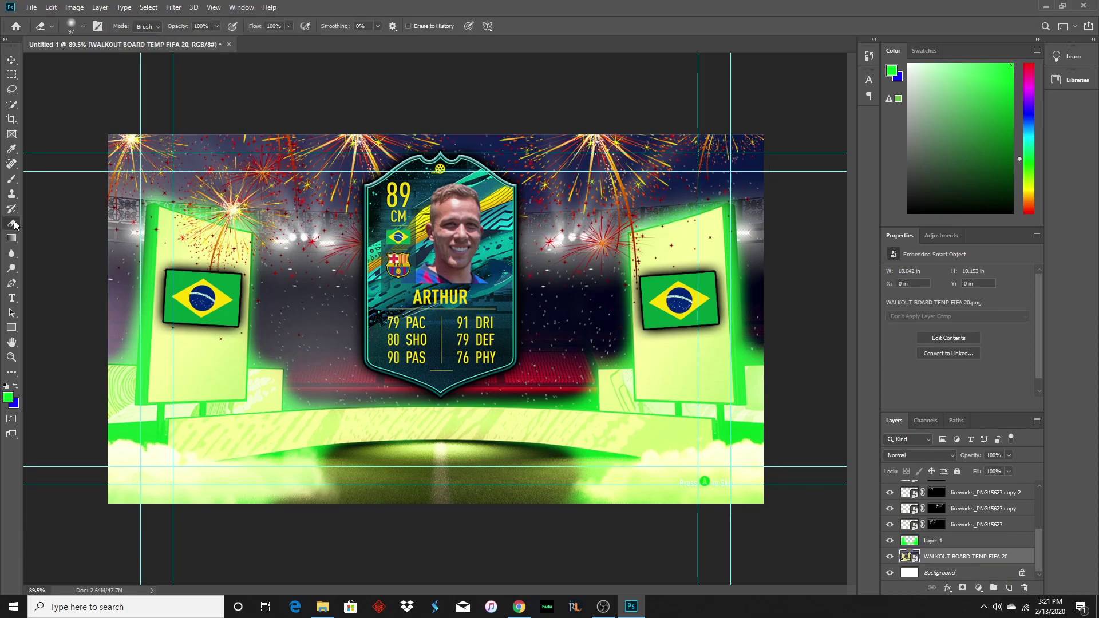
click(224, 265)
key(Return)
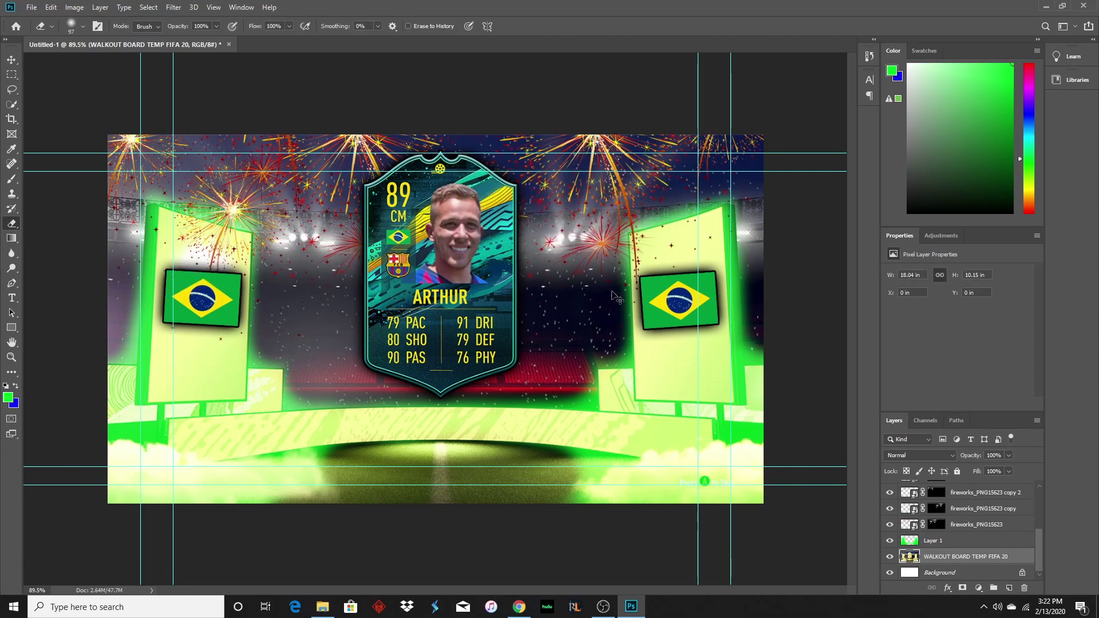
Rasterize the 1280px-Flag_of_Brazil.svg copy layer, try erasing over the right board, and undo the erasure.
scroll(976, 521, up, 5)
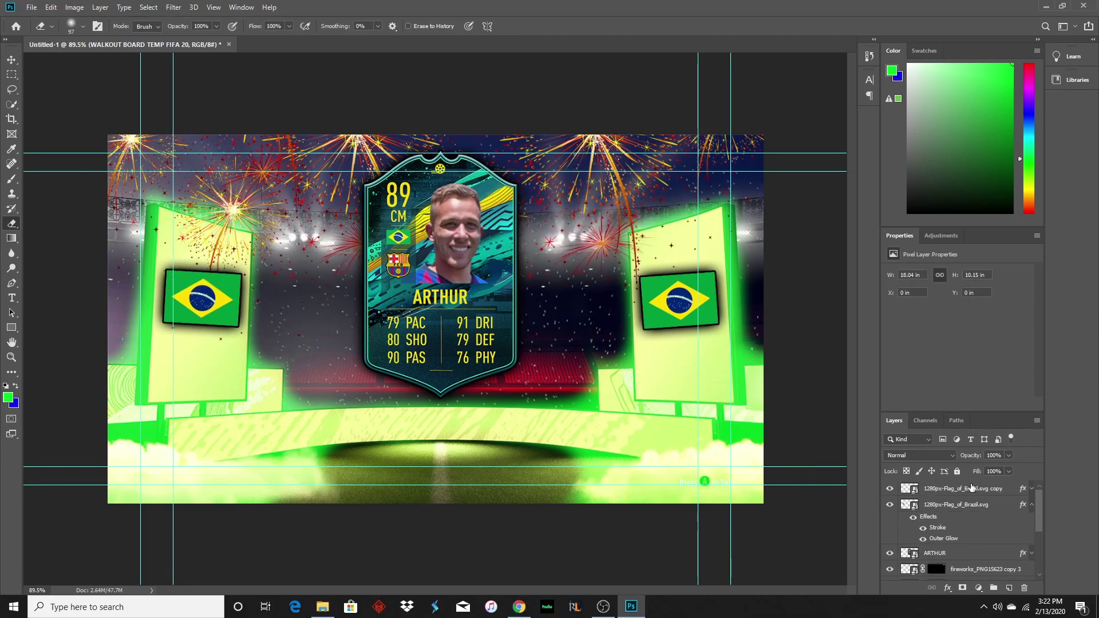
click(974, 488)
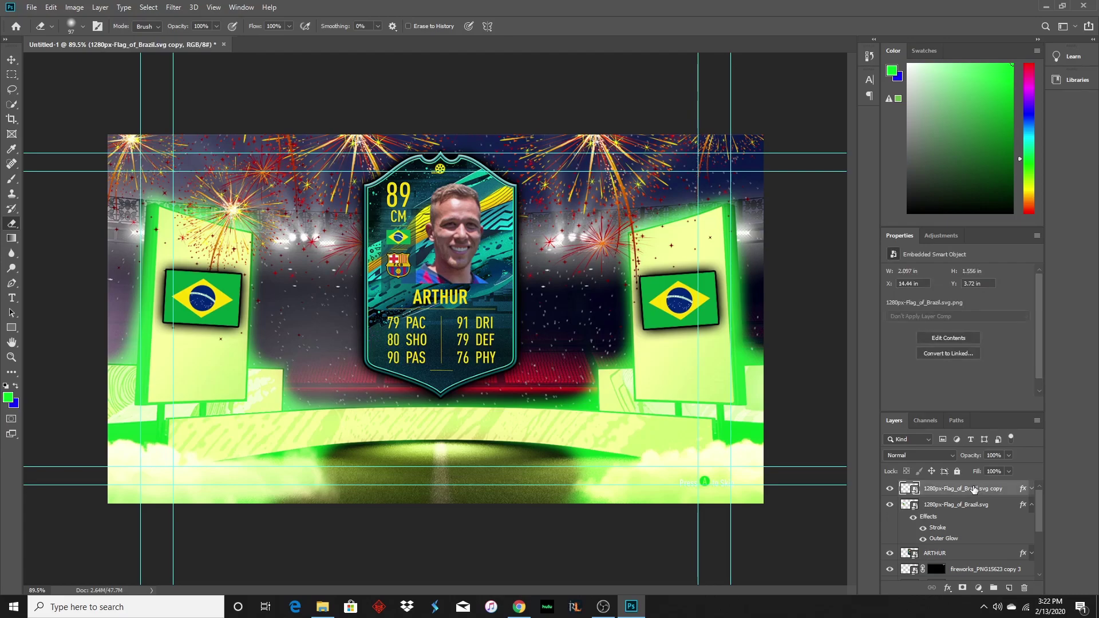
click(1029, 504)
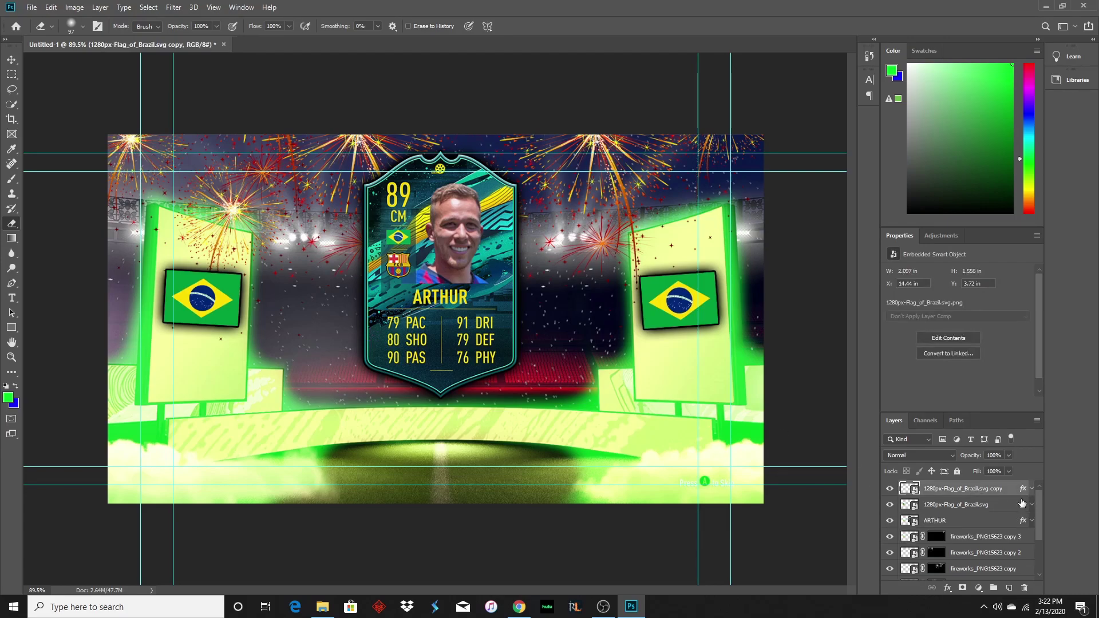
click(317, 304)
click(531, 234)
mouse_move(647, 264)
mouse_down()
mouse_move(653, 286)
mouse_move(675, 243)
mouse_move(656, 272)
mouse_move(693, 292)
mouse_move(715, 266)
mouse_up()
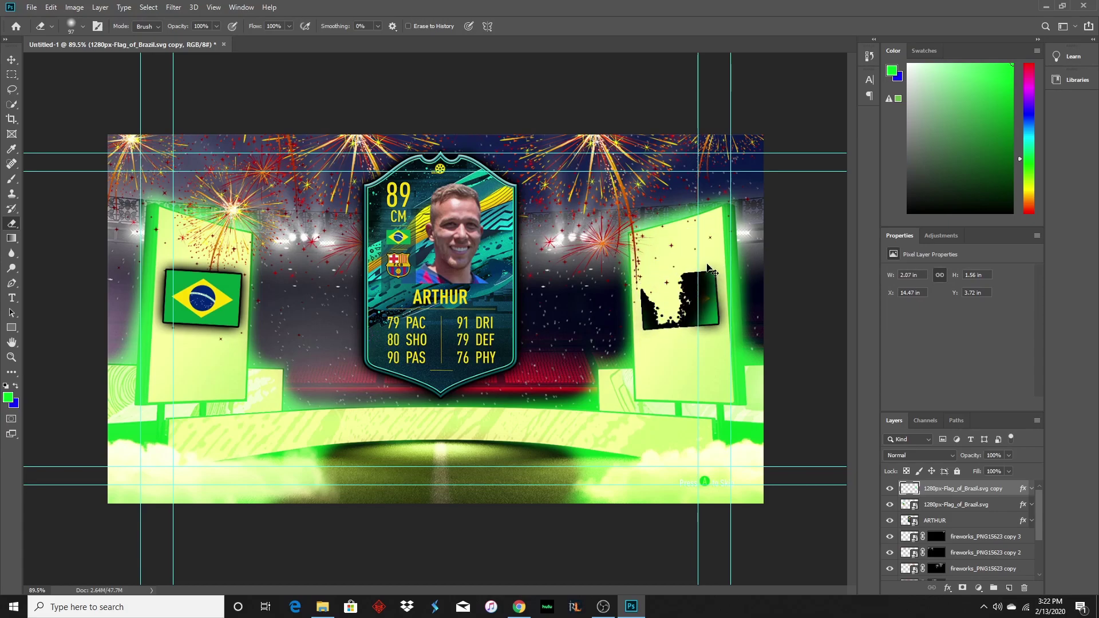
key(ctrl+z)
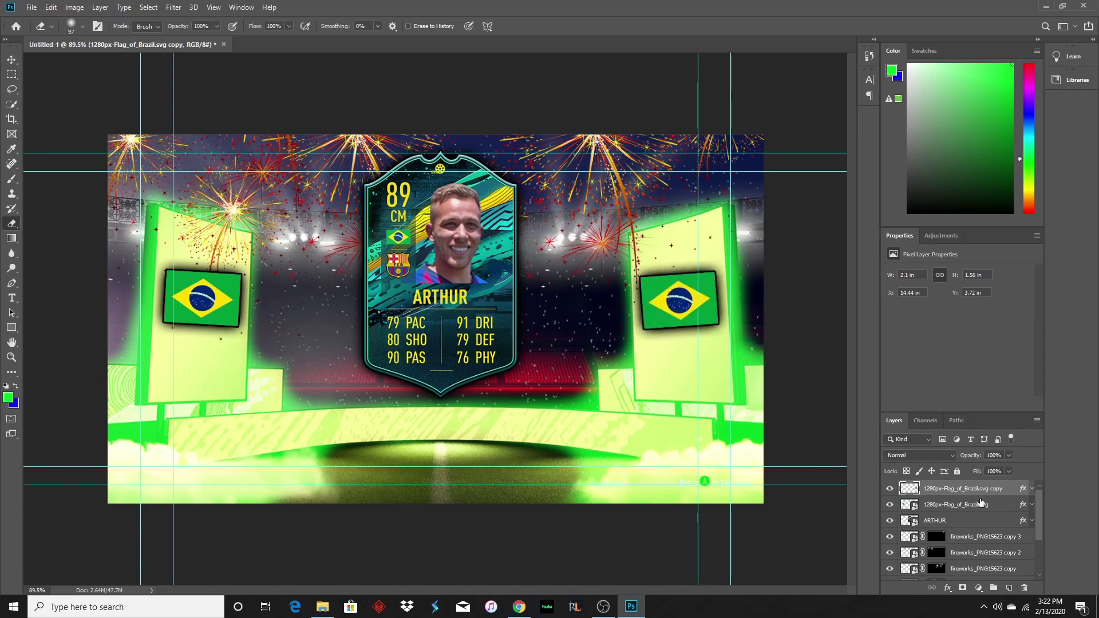
Rasterize the fireworks_PNG15623 copy 3 layer and erase its sparks over the right board.
click(987, 509)
click(991, 494)
key(Delete)
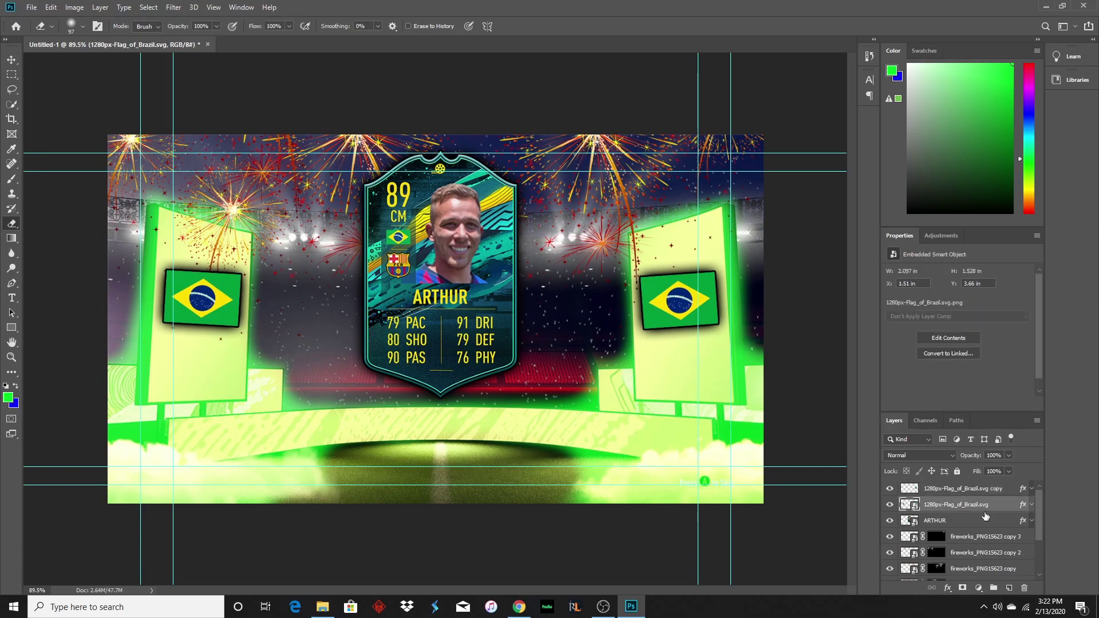
click(919, 522)
click(197, 250)
key(Return)
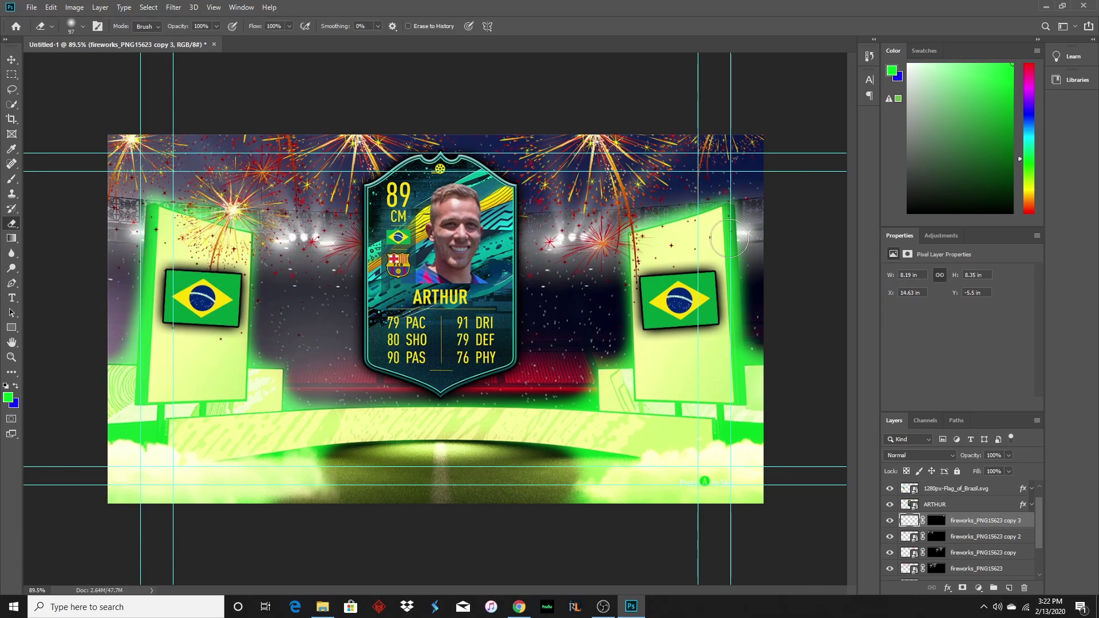
mouse_move(703, 232)
mouse_down()
mouse_move(696, 254)
mouse_move(709, 237)
mouse_move(716, 280)
mouse_up()
Rasterize the fireworks_PNG15623 copy 2 layer and erase its sparks over the left board.
click(995, 535)
click(375, 259)
click(571, 239)
mouse_move(154, 236)
mouse_down()
mouse_move(169, 220)
mouse_move(166, 234)
mouse_move(197, 249)
mouse_move(181, 238)
mouse_move(209, 227)
mouse_move(207, 202)
mouse_up()
Rasterize the fireworks_PNG15623 copy layer and erase its sparks over the right board.
click(1000, 552)
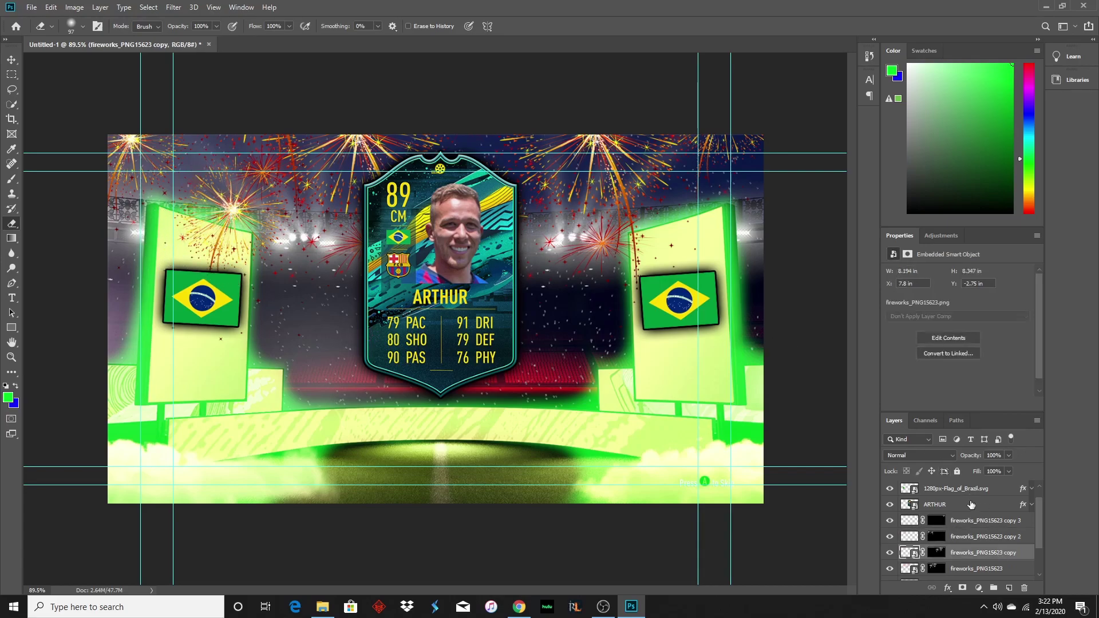
click(279, 252)
click(535, 234)
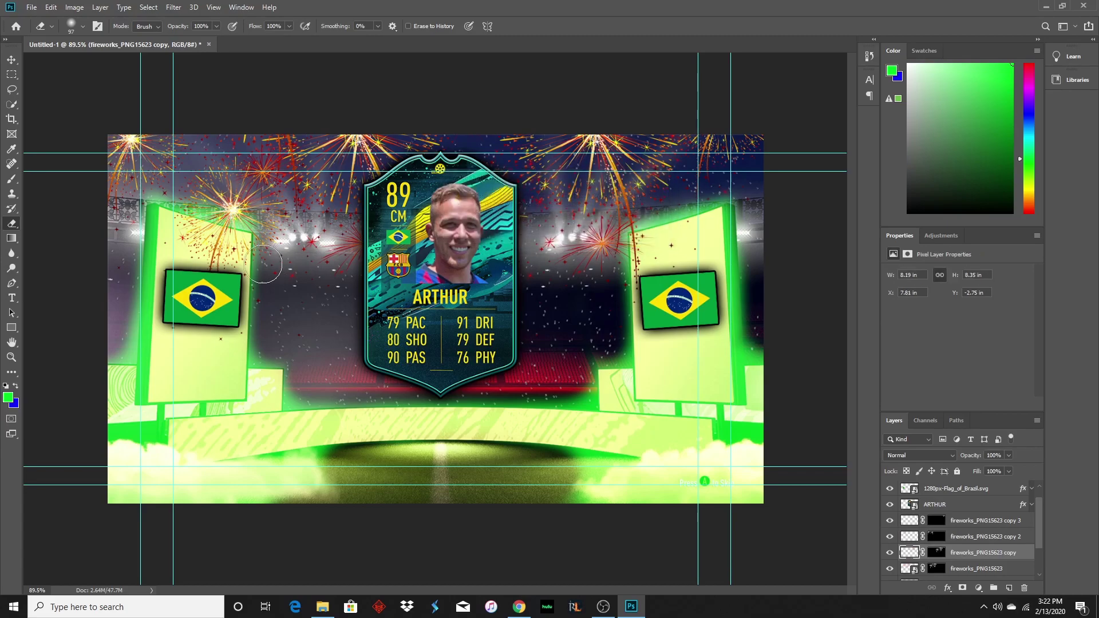
mouse_move(722, 255)
mouse_down()
mouse_move(644, 295)
mouse_move(648, 280)
mouse_move(687, 261)
mouse_move(686, 233)
mouse_move(662, 233)
mouse_move(640, 263)
mouse_move(656, 245)
mouse_up()
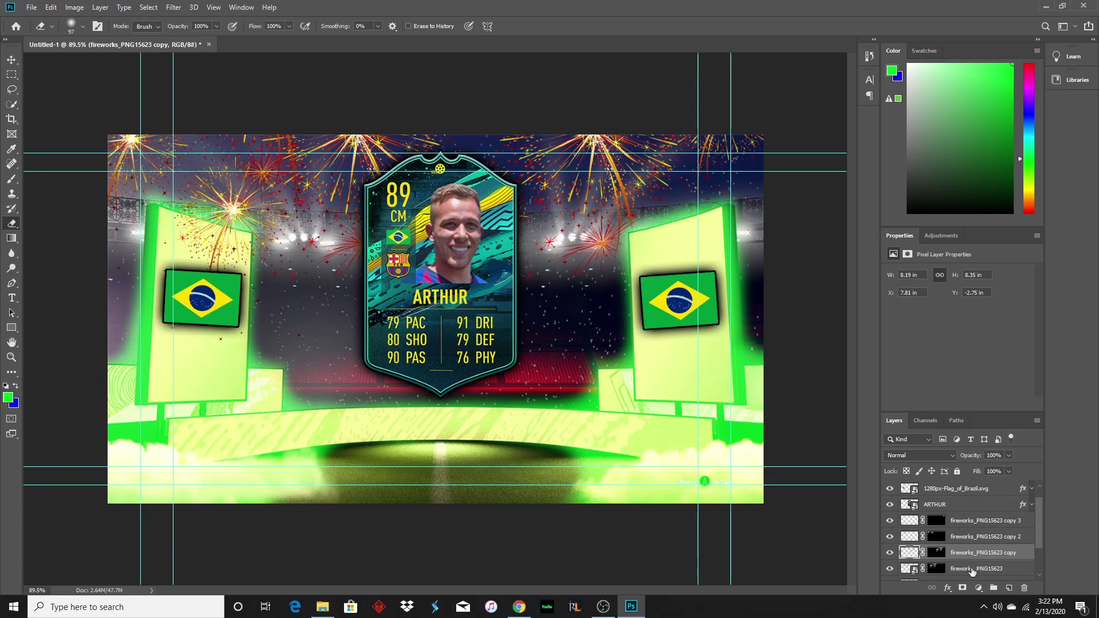
Rasterize the original fireworks_PNG15623 layer and erase its sparks over the left board and around its flag.
click(972, 570)
click(383, 281)
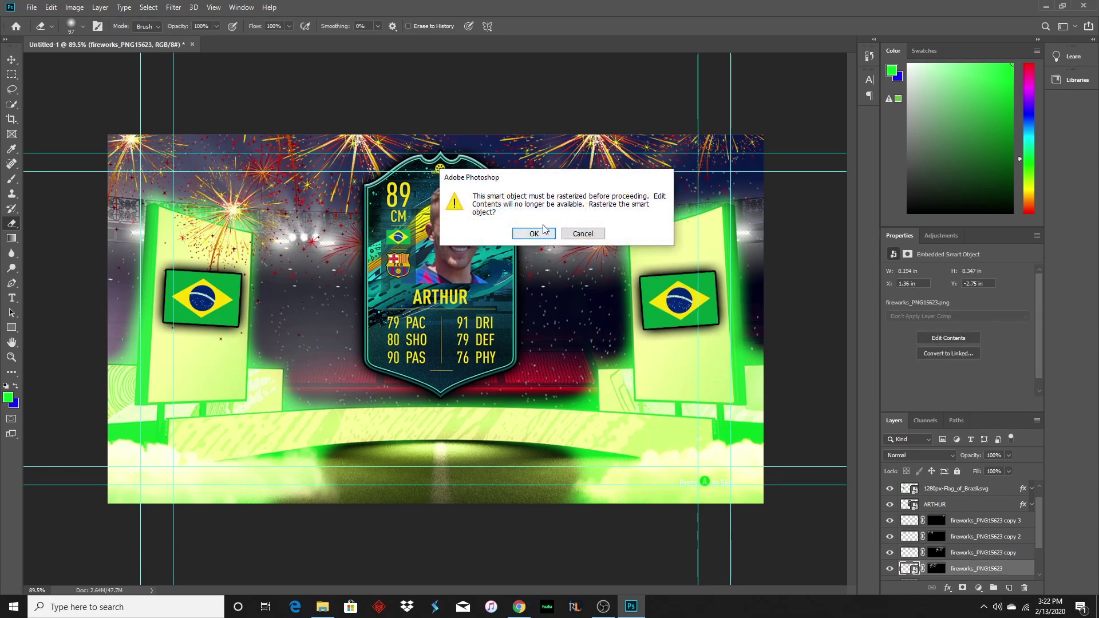
click(523, 233)
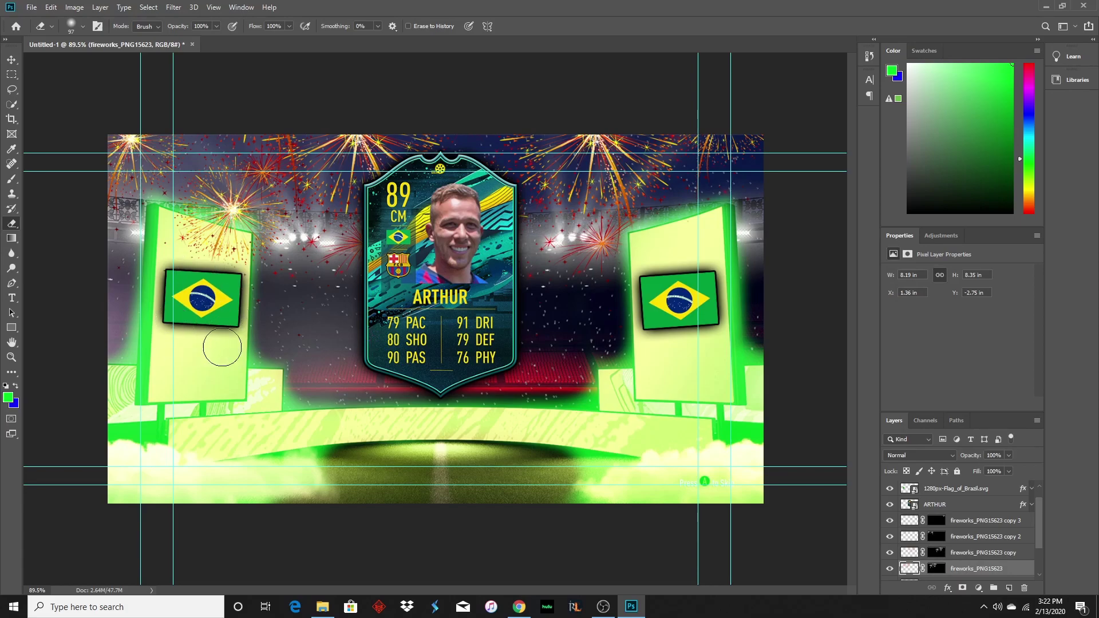
mouse_move(213, 263)
mouse_down()
mouse_move(236, 273)
mouse_move(238, 245)
mouse_move(159, 223)
mouse_move(222, 246)
mouse_move(206, 237)
mouse_move(160, 259)
mouse_move(256, 295)
mouse_up()
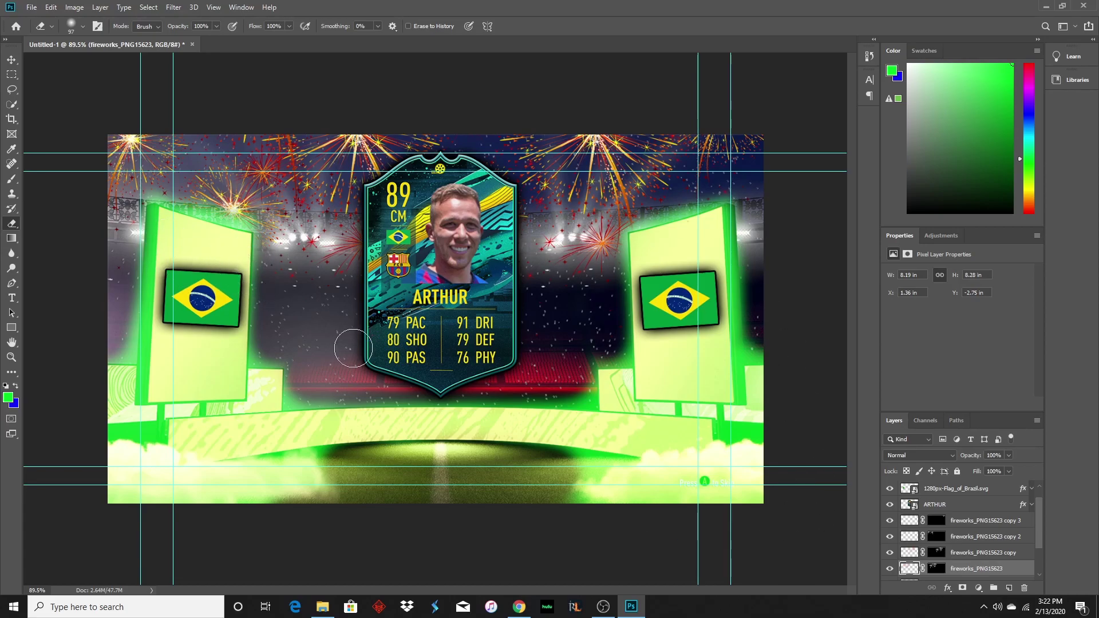
Lower the opacity of the fireworks_PNG15623 copy 3 layer to 49% and of the copy 2 layer to 50%.
click(13, 61)
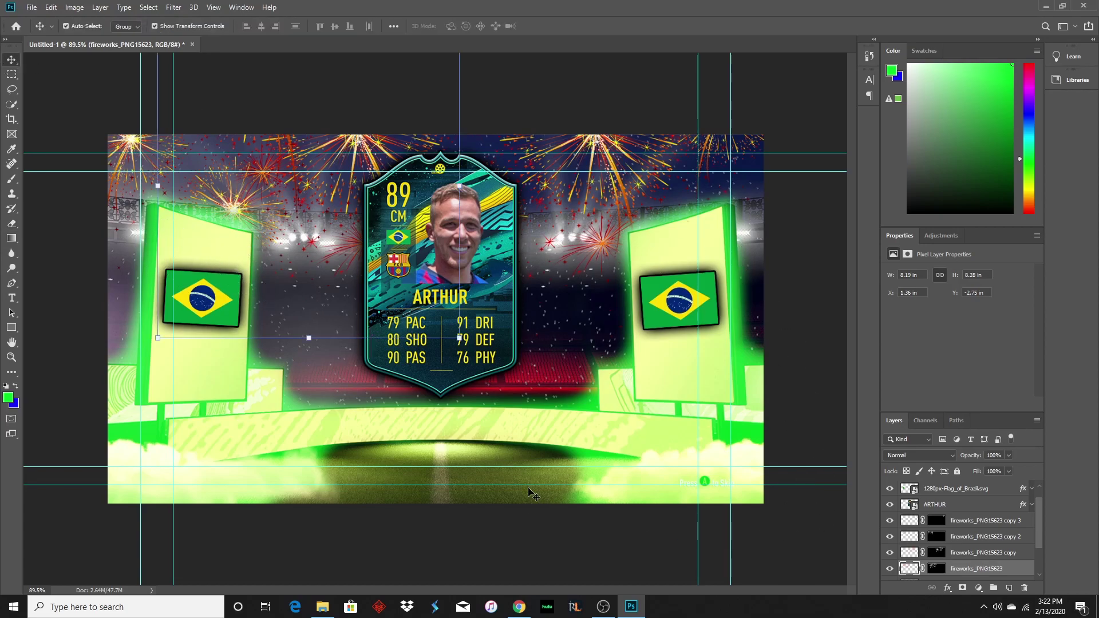
click(518, 552)
click(1011, 529)
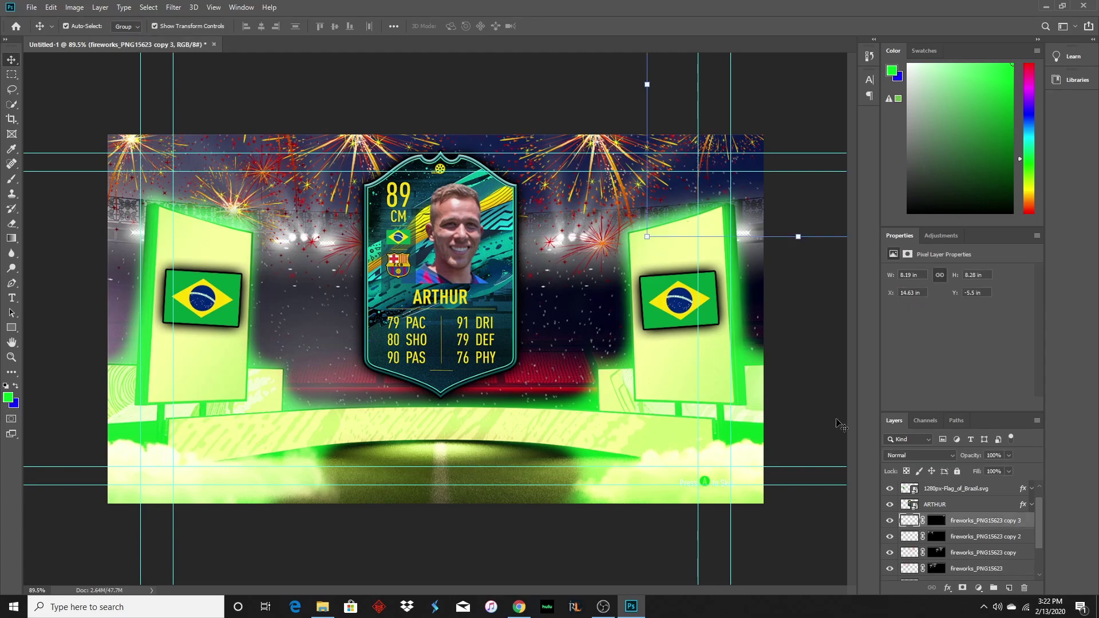
click(1008, 456)
drag(995, 470, 957, 475)
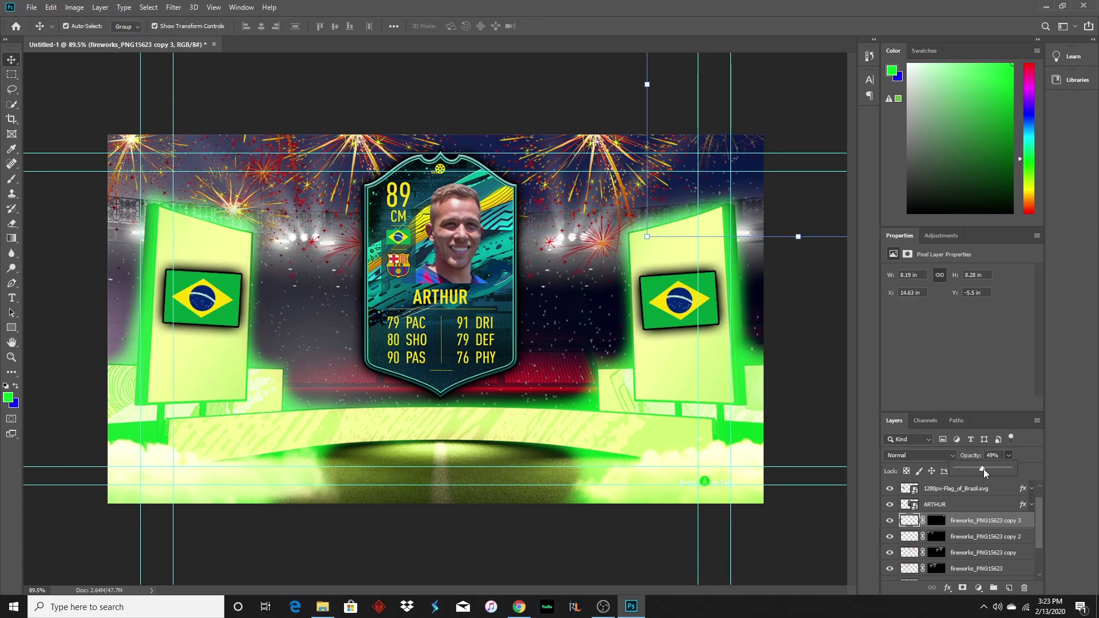
click(1012, 540)
click(1008, 457)
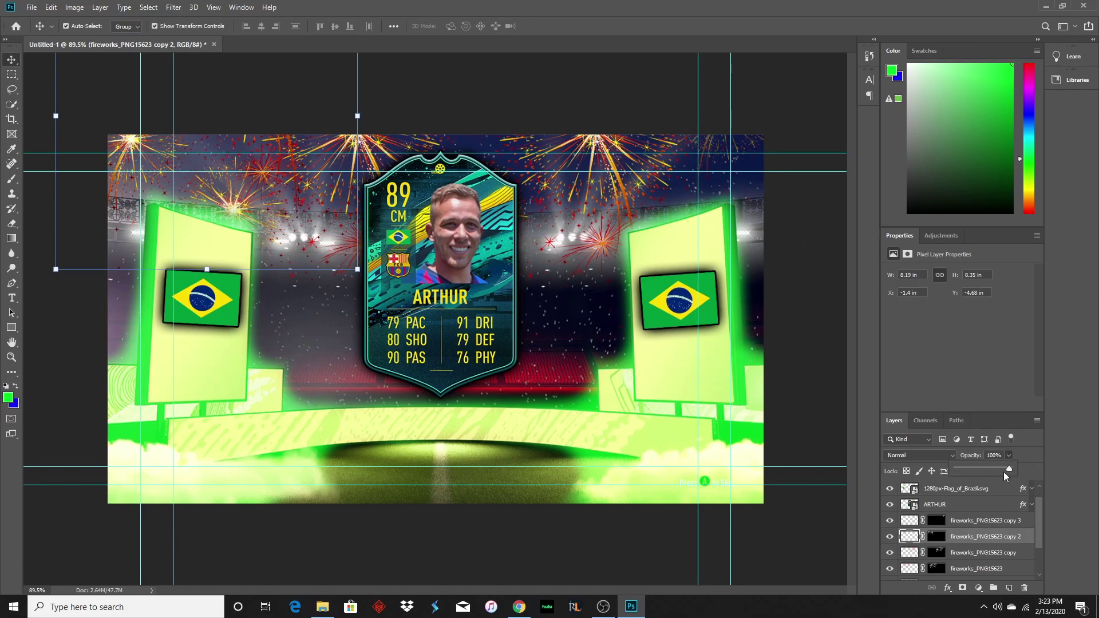
mouse_move(995, 472)
mouse_down()
mouse_move(977, 474)
mouse_move(993, 471)
mouse_up()
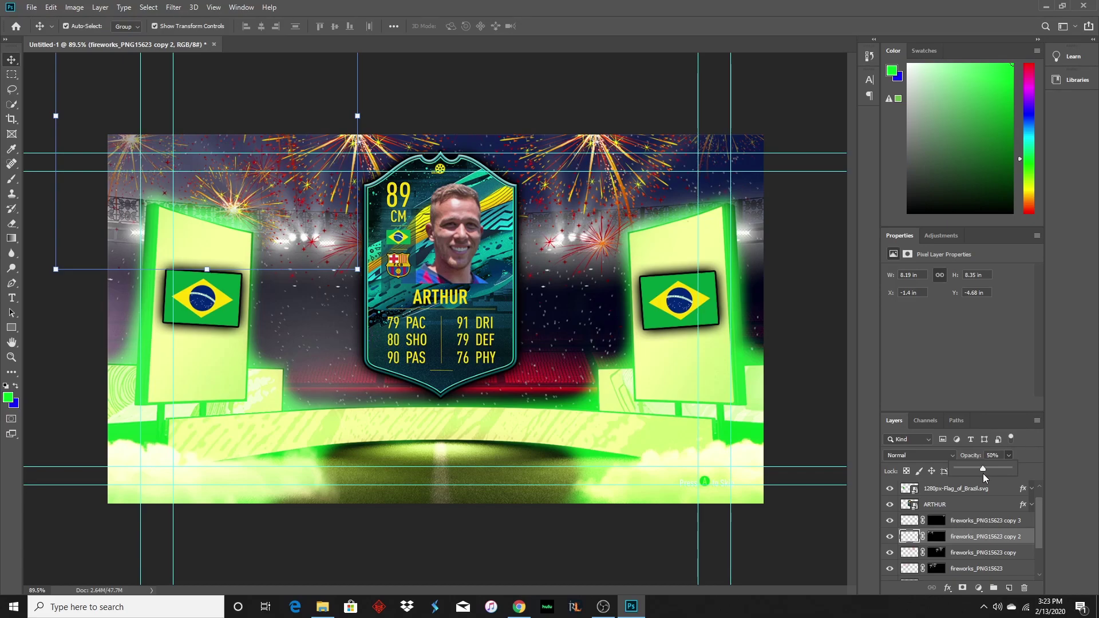
Reduce the opacity of the fireworks_PNG15623 copy layer to about 59% and of the original fireworks_PNG15623 layer to about 53%.
click(985, 553)
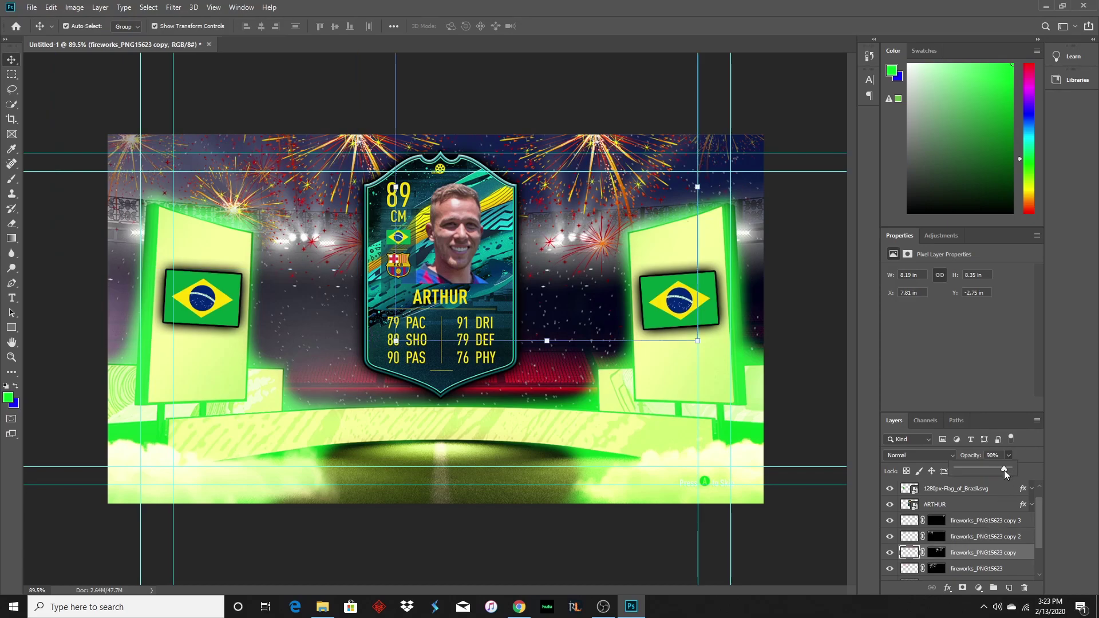
drag(987, 473, 983, 475)
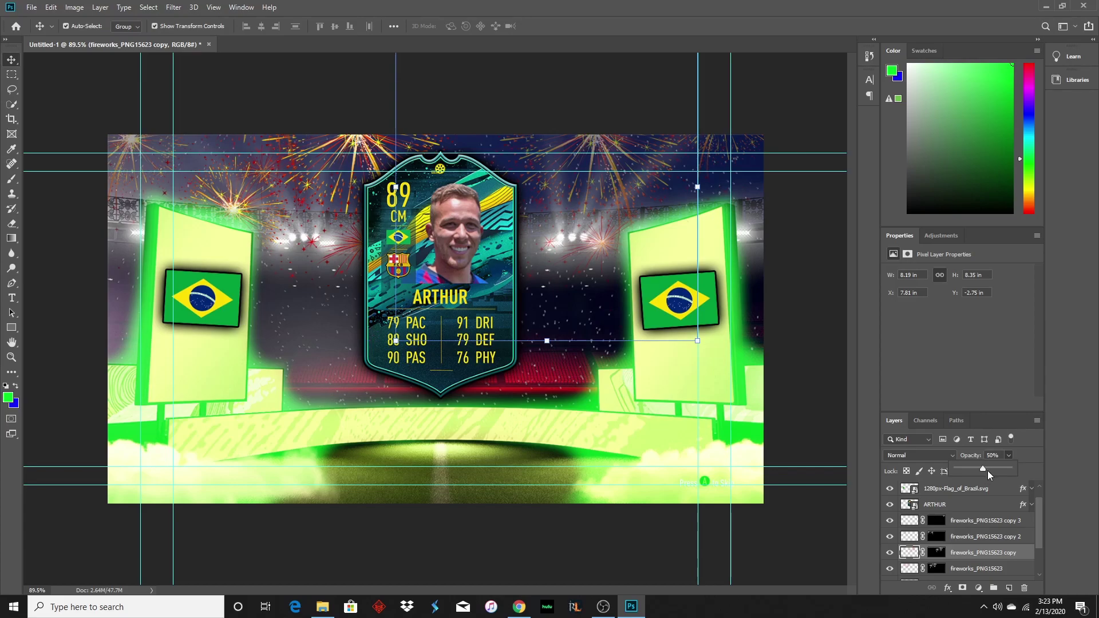
click(986, 569)
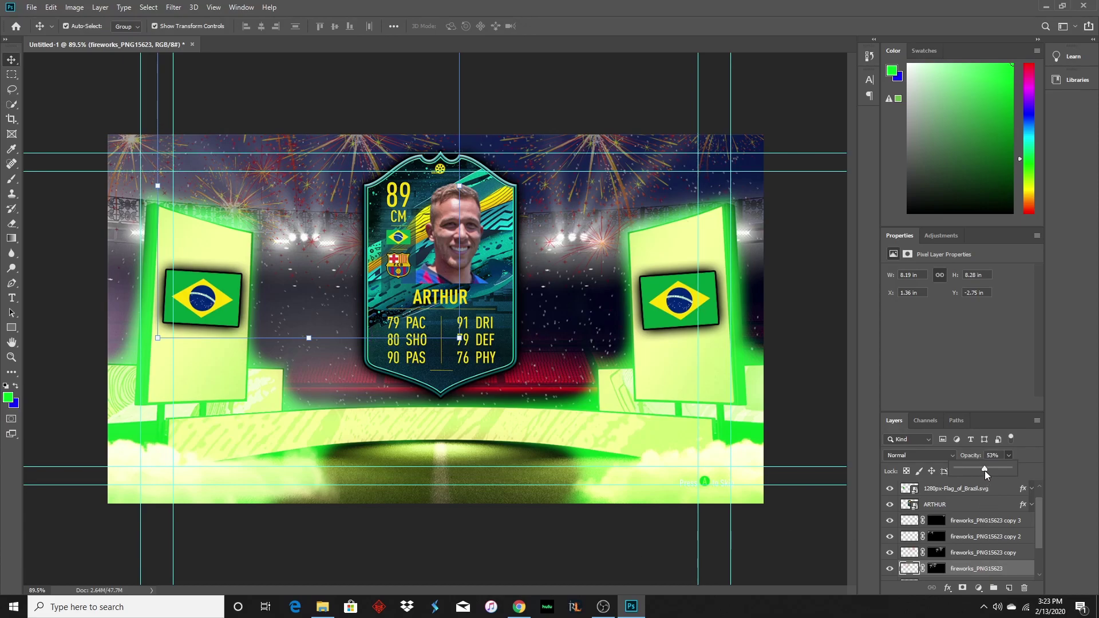
click(1002, 553)
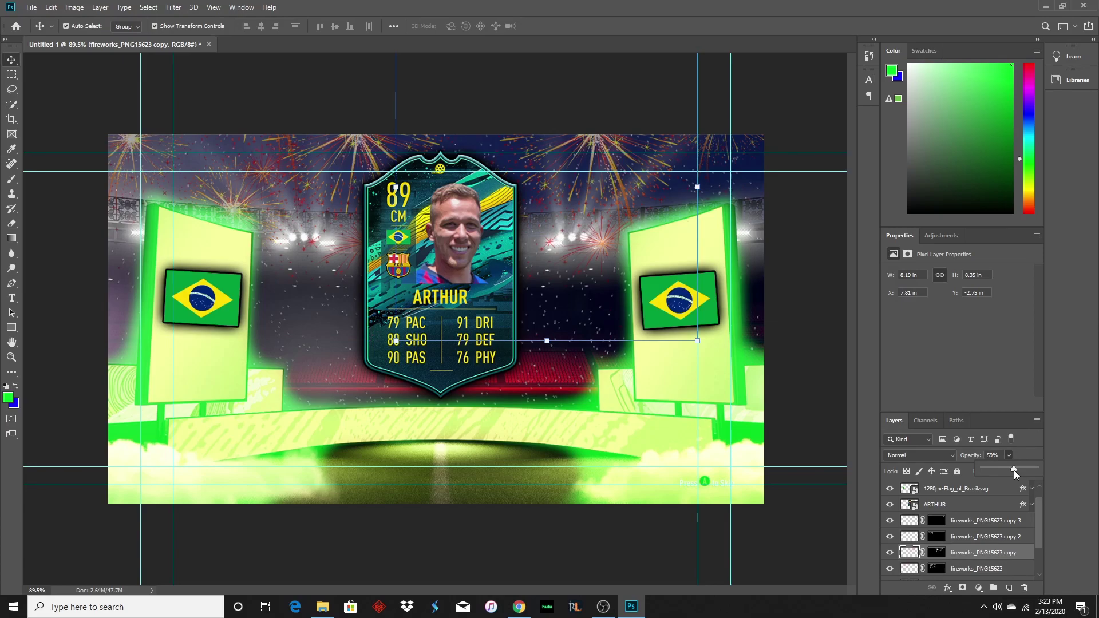
click(667, 502)
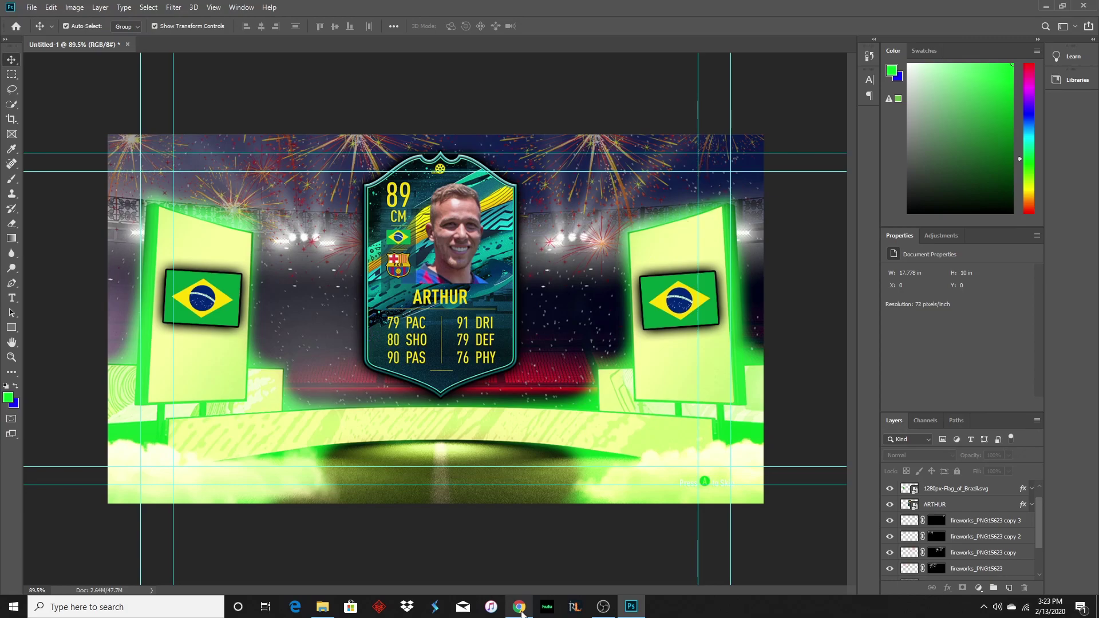
Switch to Chrome and run a Google image search for "arthur png".
mouse_move(523, 609)
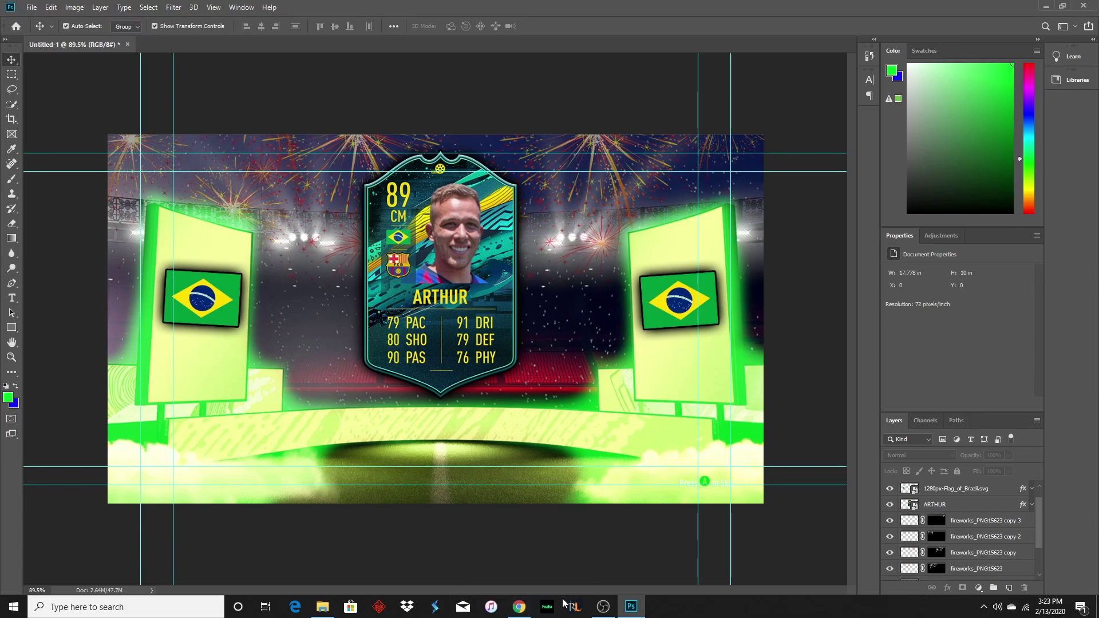
click(522, 611)
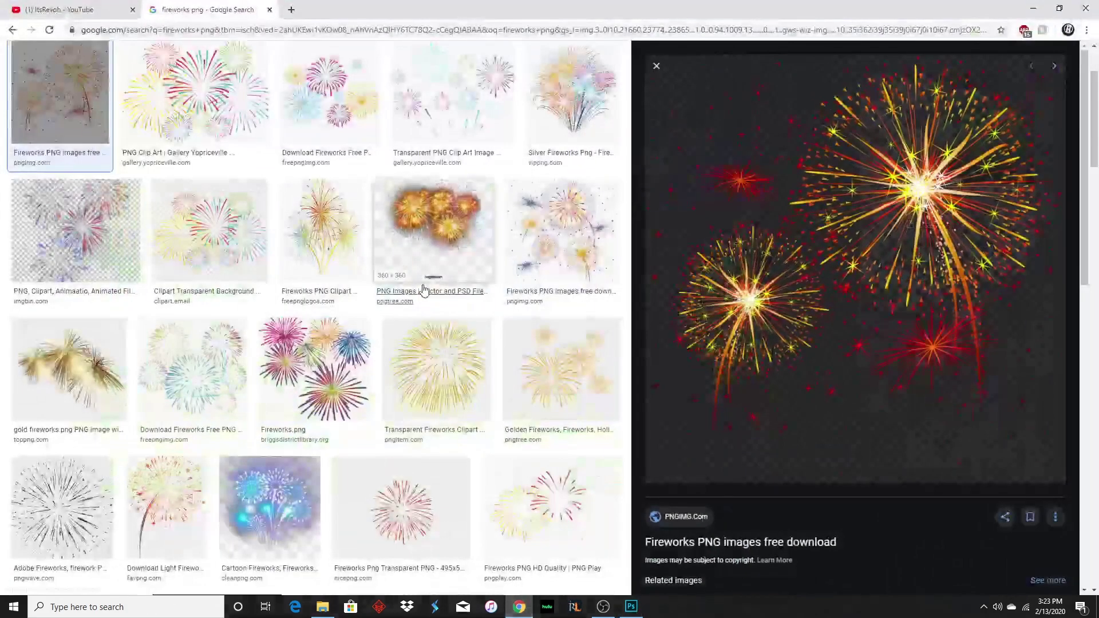
click(243, 32)
text(arthur png)
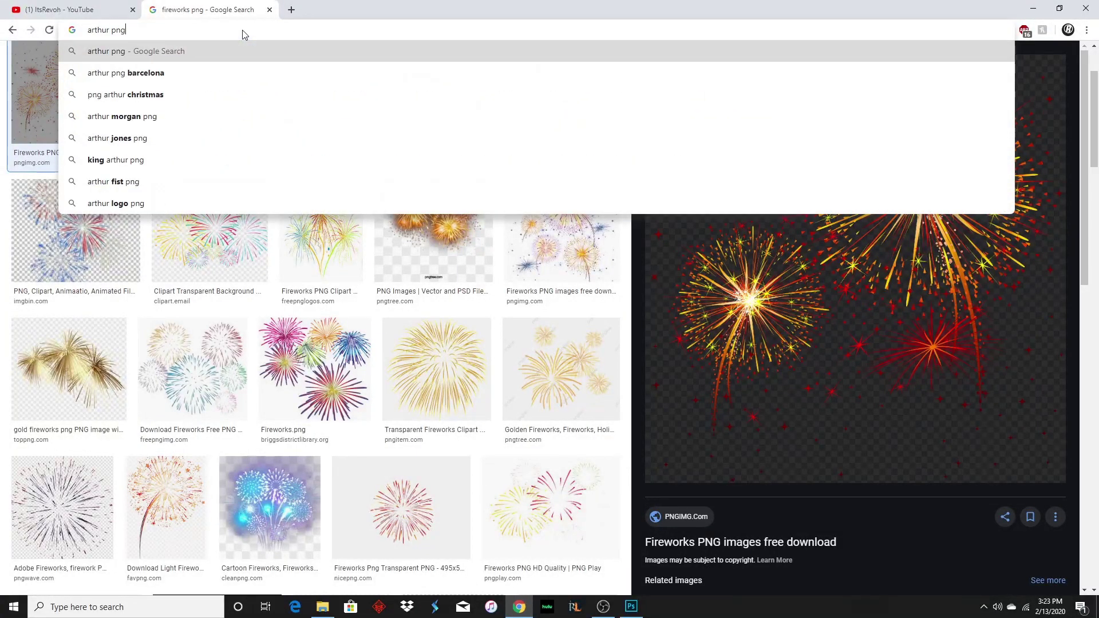
key(Return)
click(154, 99)
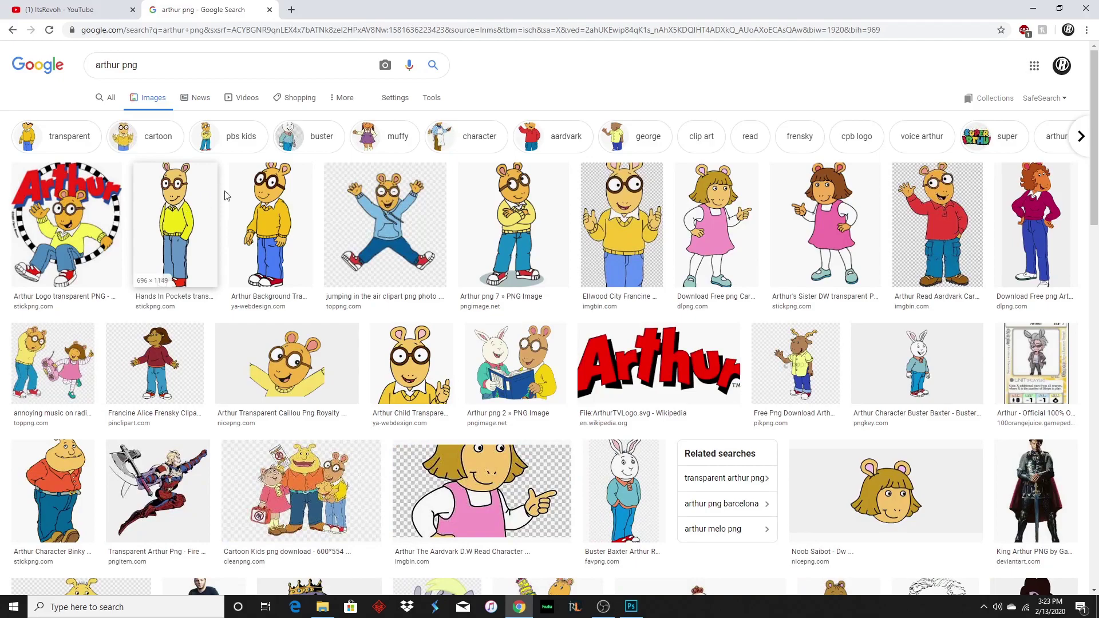
Save the Arthur With Hands In Pockets transparent PNG from StickPNG into the How to make a Thumbnail folder.
click(158, 207)
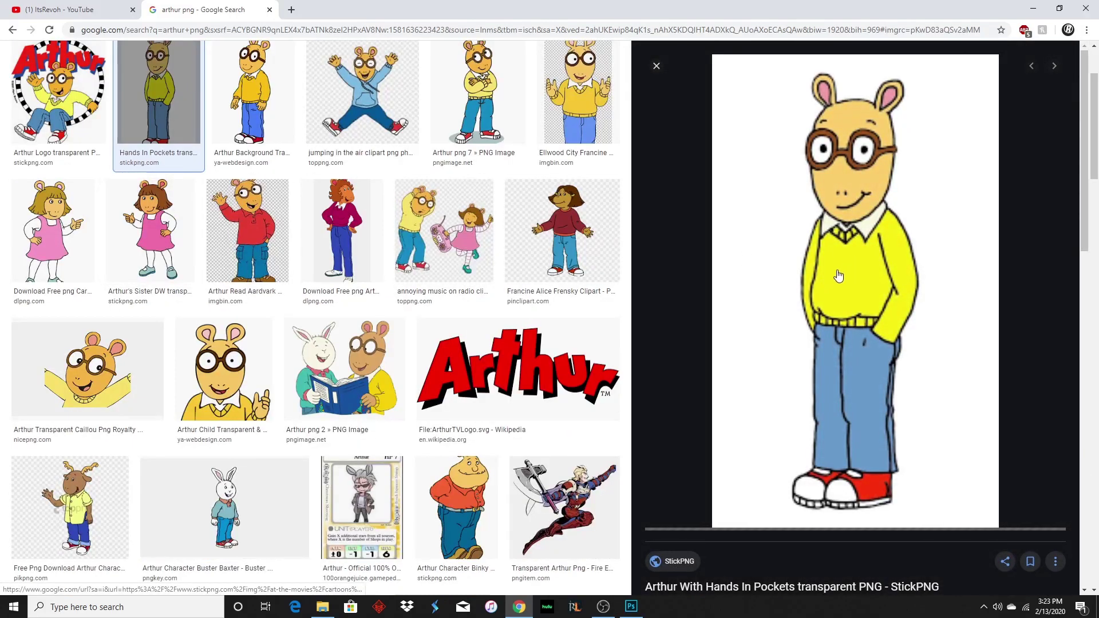
right_click(865, 302)
click(902, 393)
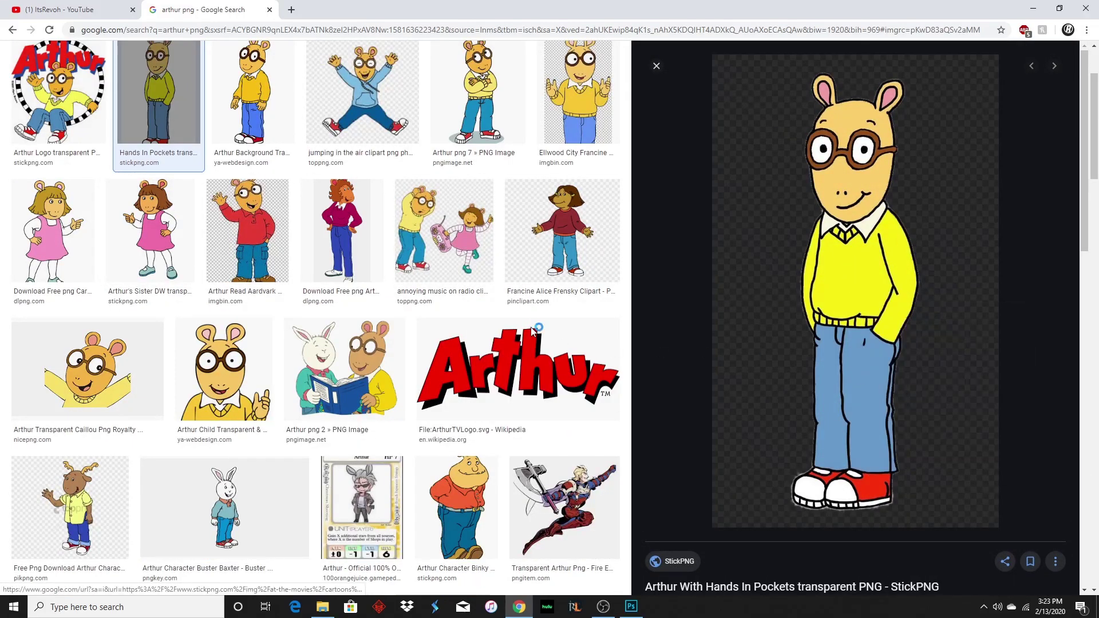
click(464, 293)
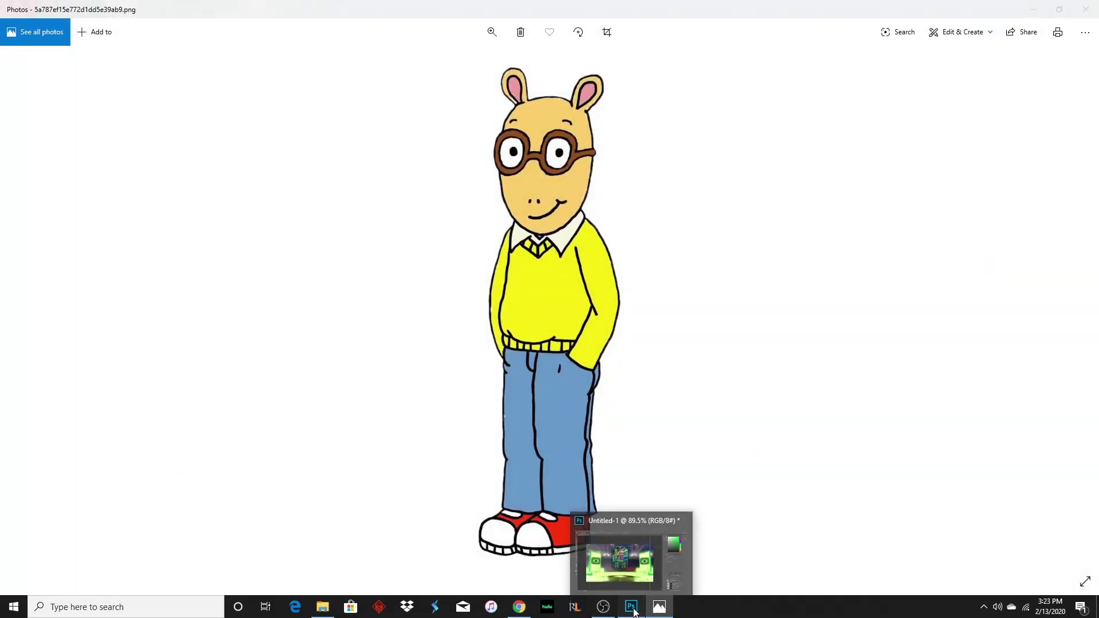
Return to Photoshop, place the saved cartoon Arthur image from the thumbnail folder, and enlarge it to about 99% over the right board.
click(632, 609)
click(322, 607)
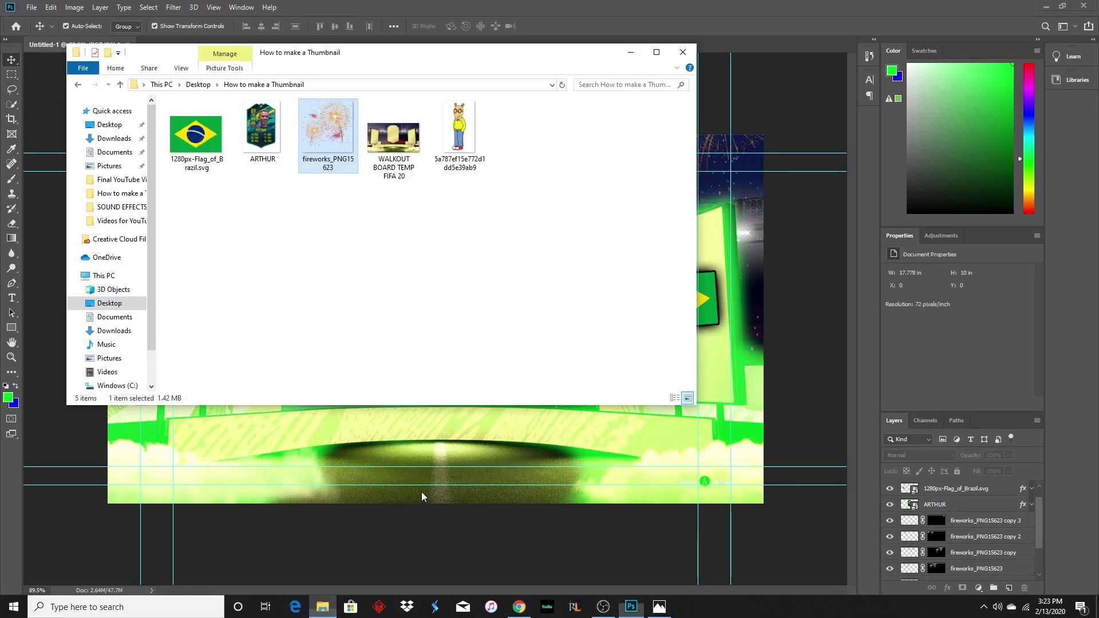
drag(460, 135, 671, 467)
drag(730, 519, 834, 581)
drag(692, 336, 701, 339)
drag(517, 154, 460, 127)
drag(657, 270, 672, 309)
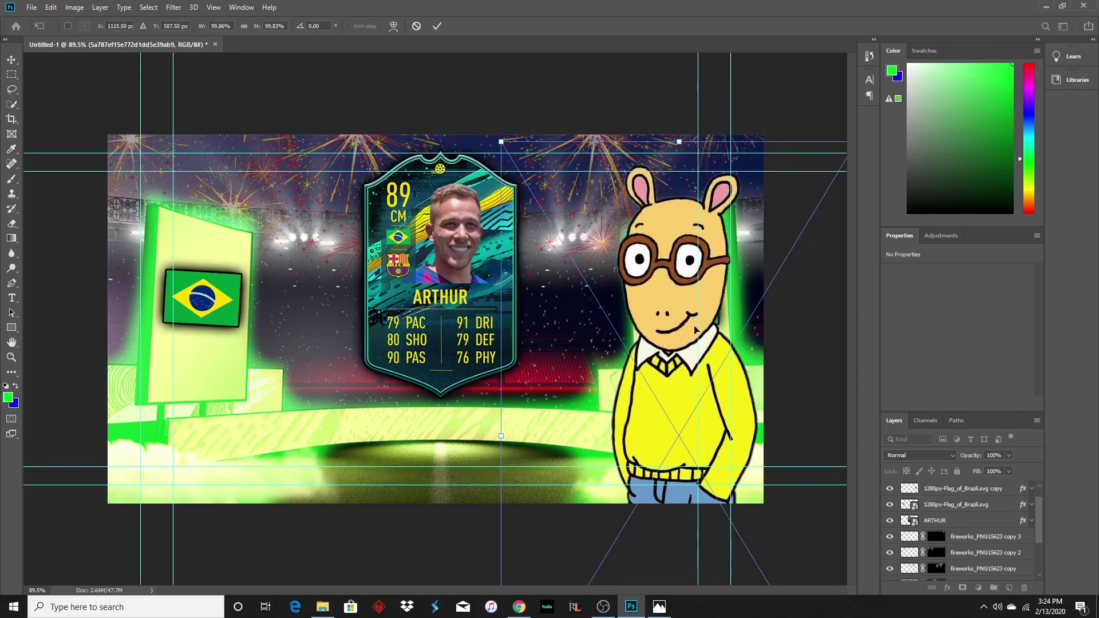
Add a black 1 px outside Stroke to the cartoon Arthur layer's style.
scroll(983, 524, up, 1)
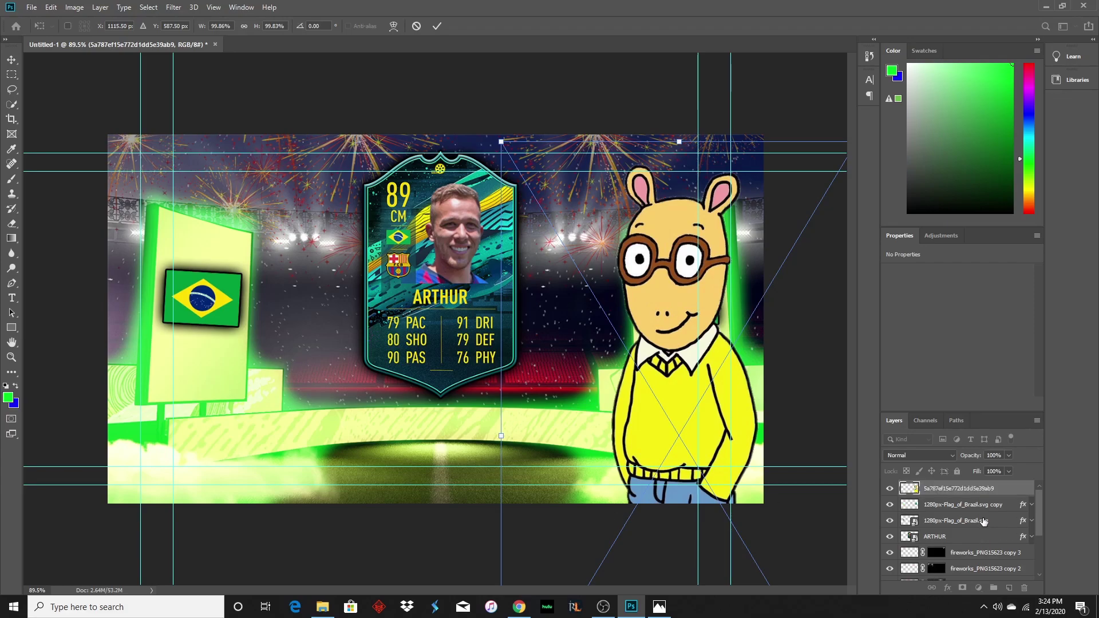
double_click(1021, 492)
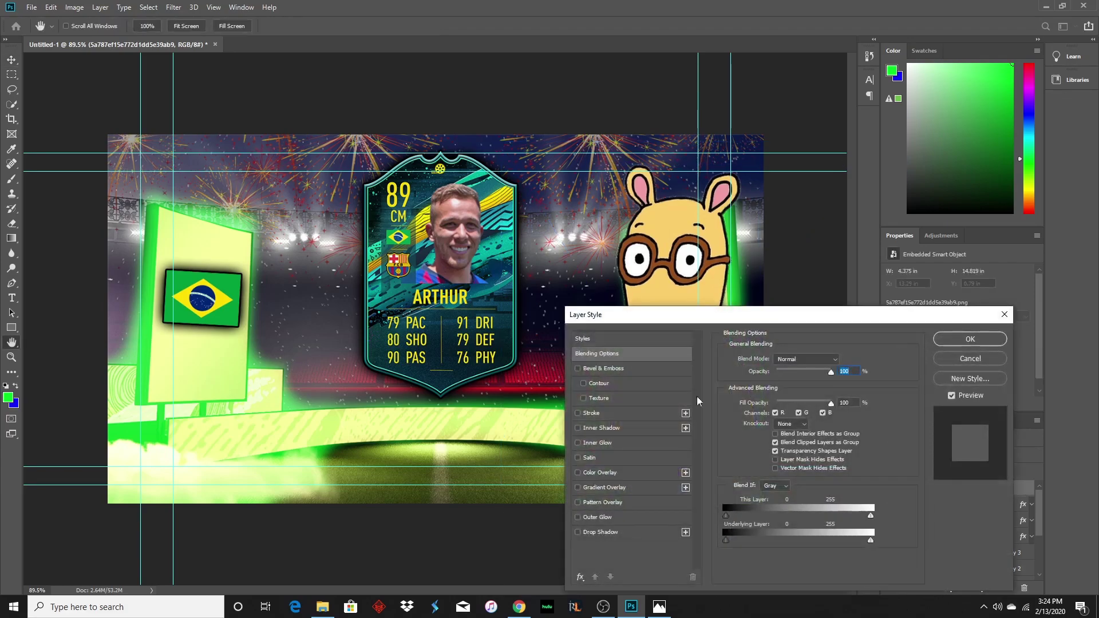
click(578, 413)
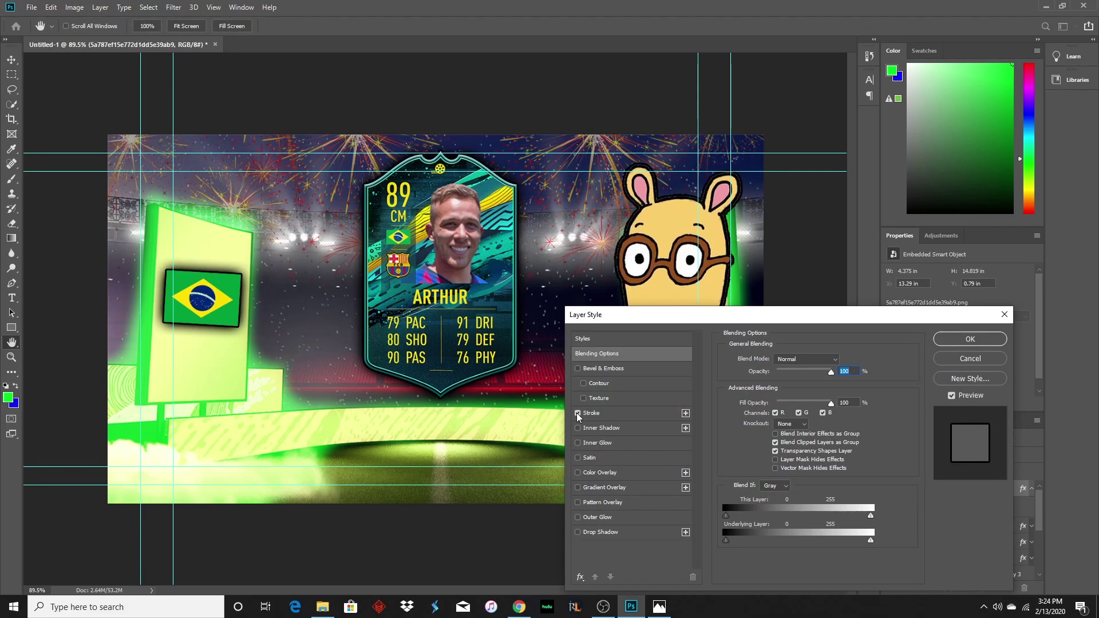
click(622, 410)
drag(769, 359, 767, 359)
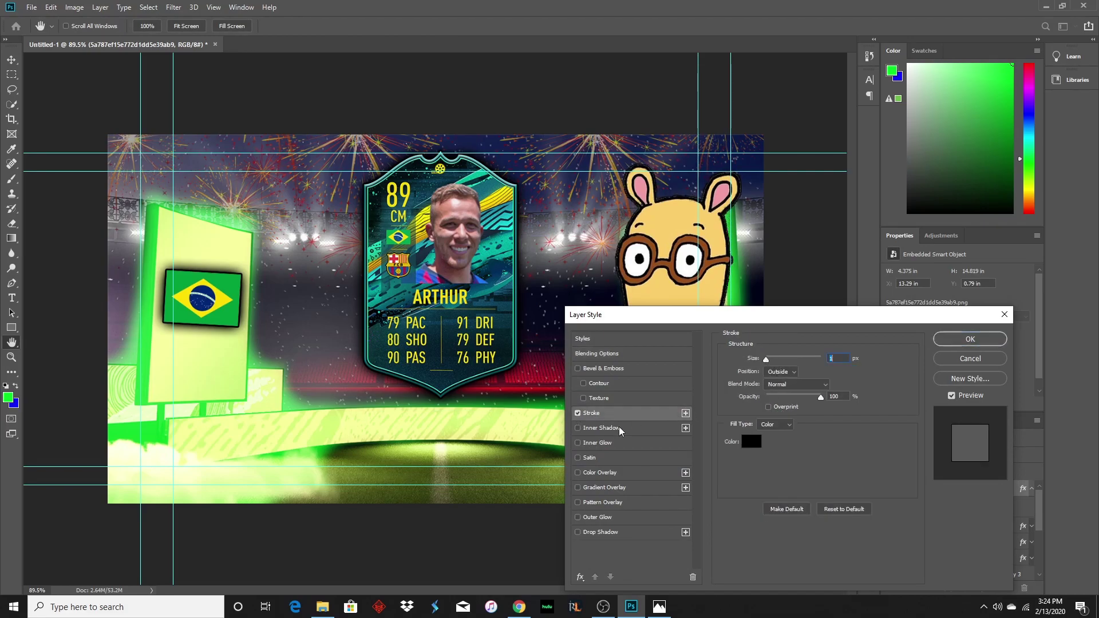
Add Inner Shadow, Inner Glow, Outer Glow and Drop Shadow to the cartoon Arthur layer and apply the layer style.
click(577, 428)
click(579, 443)
click(578, 517)
drag(780, 323, 311, 245)
click(109, 453)
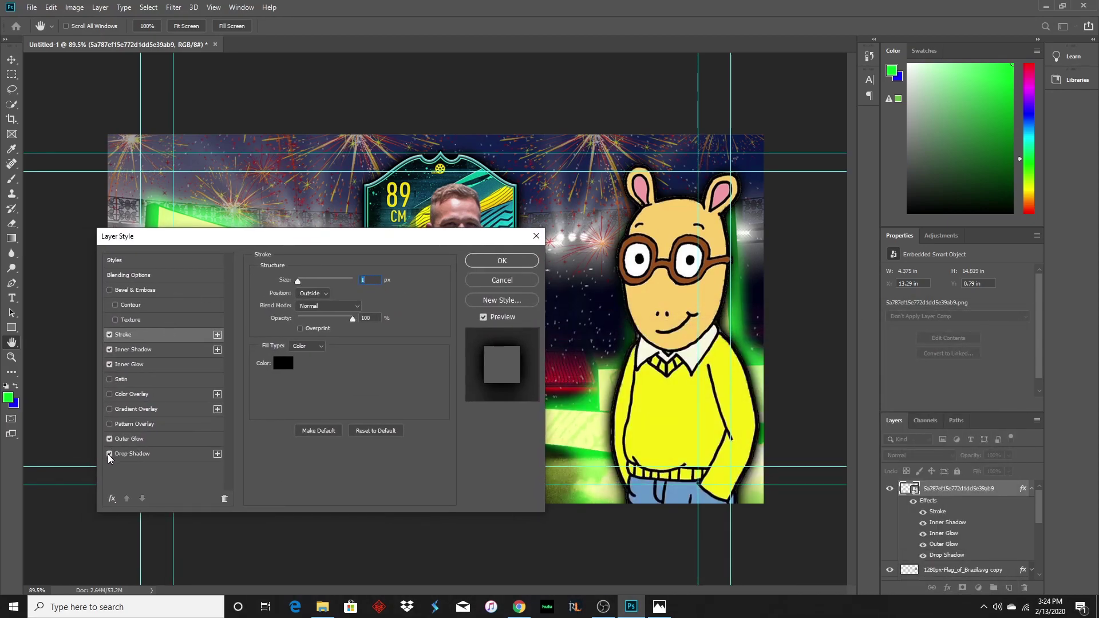
click(109, 290)
click(109, 290)
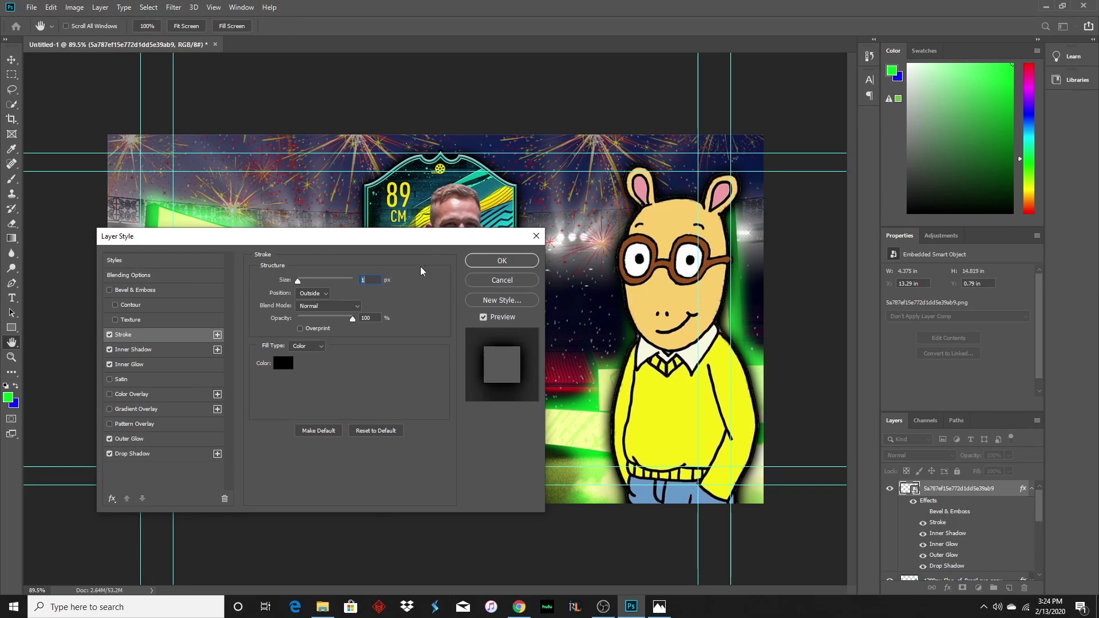
click(496, 261)
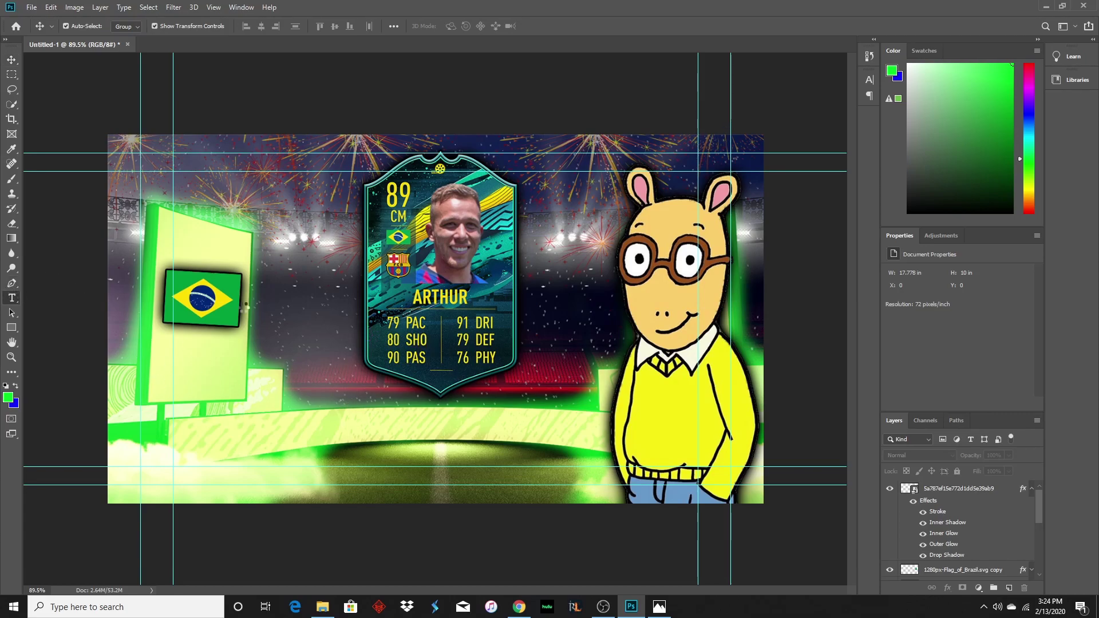
Activate the Type tool, then switch to Chrome and open the DaFont website in a new tab.
click(14, 297)
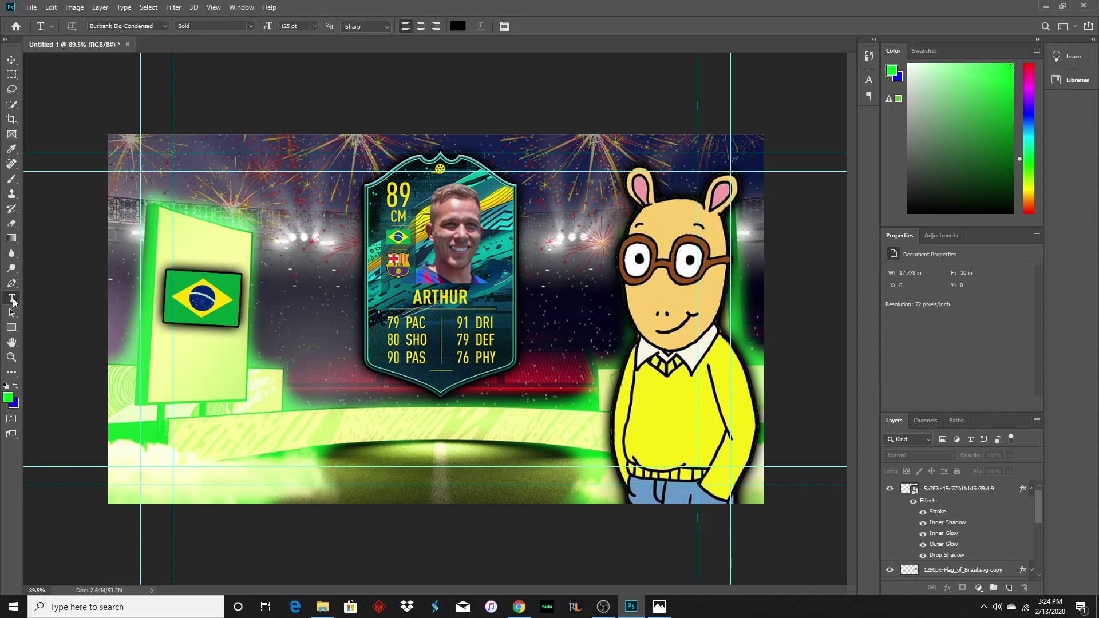
click(519, 607)
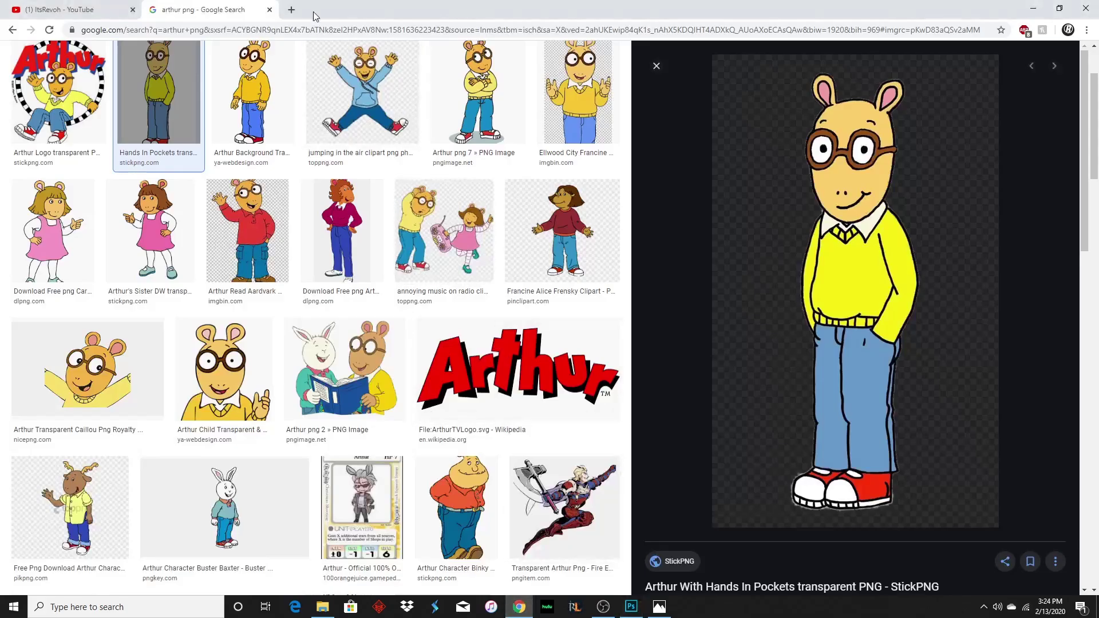
click(291, 9)
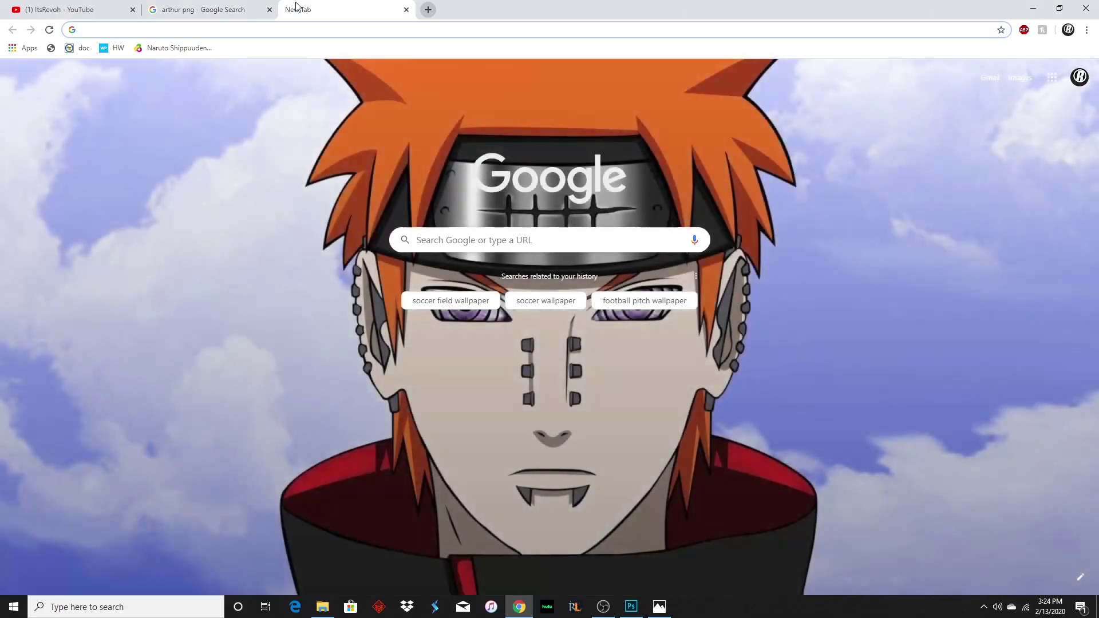
text(dafont)
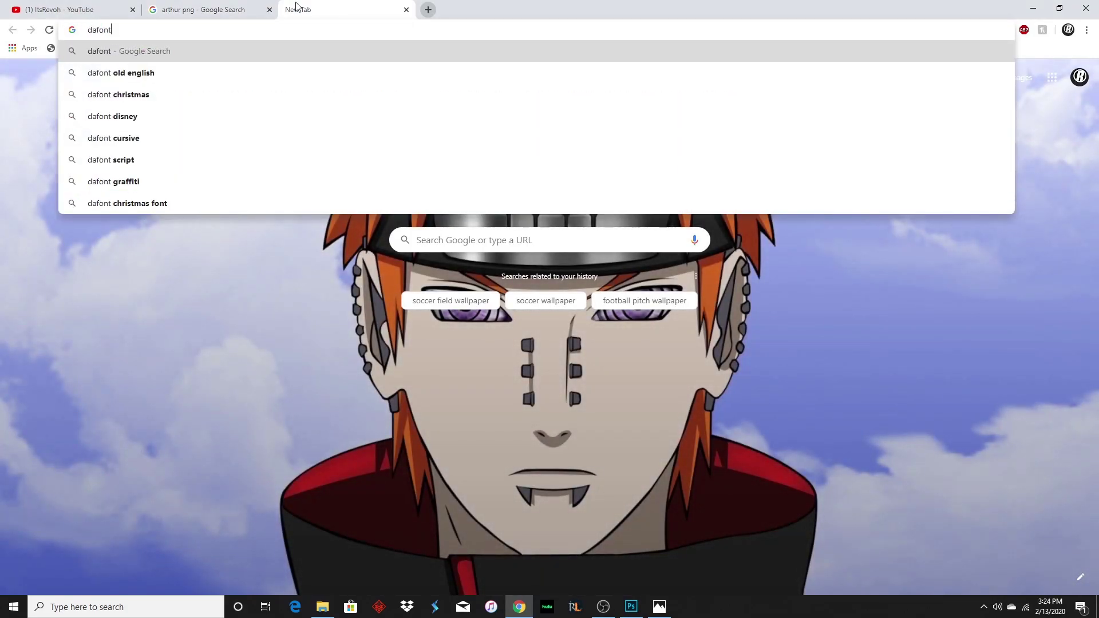
key(Return)
click(114, 163)
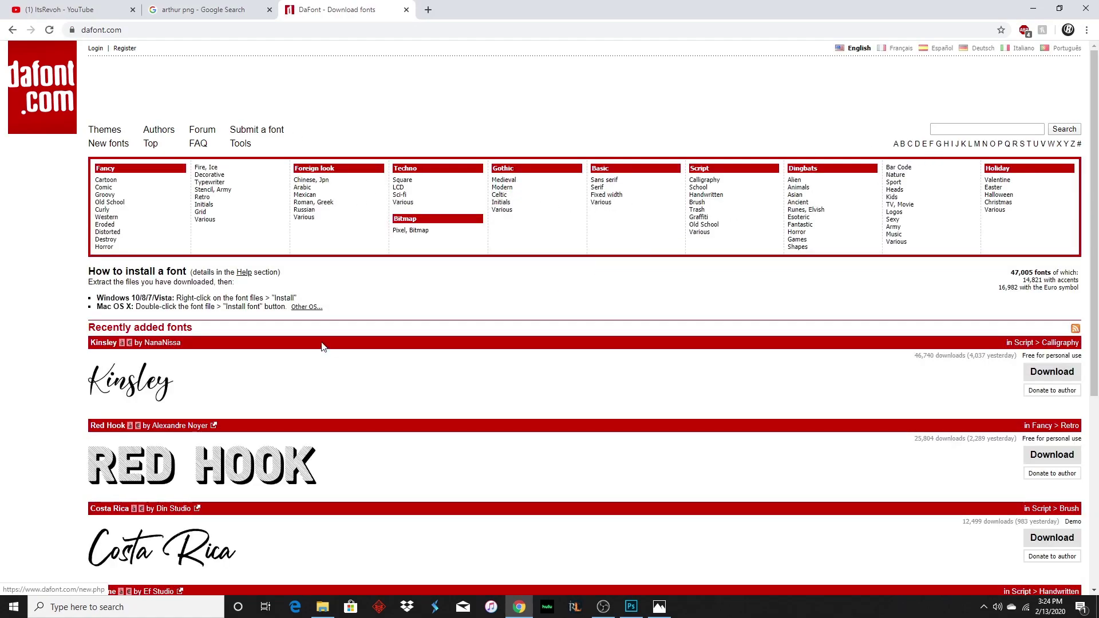
scroll(263, 334, down, 5)
scroll(224, 329, up, 5)
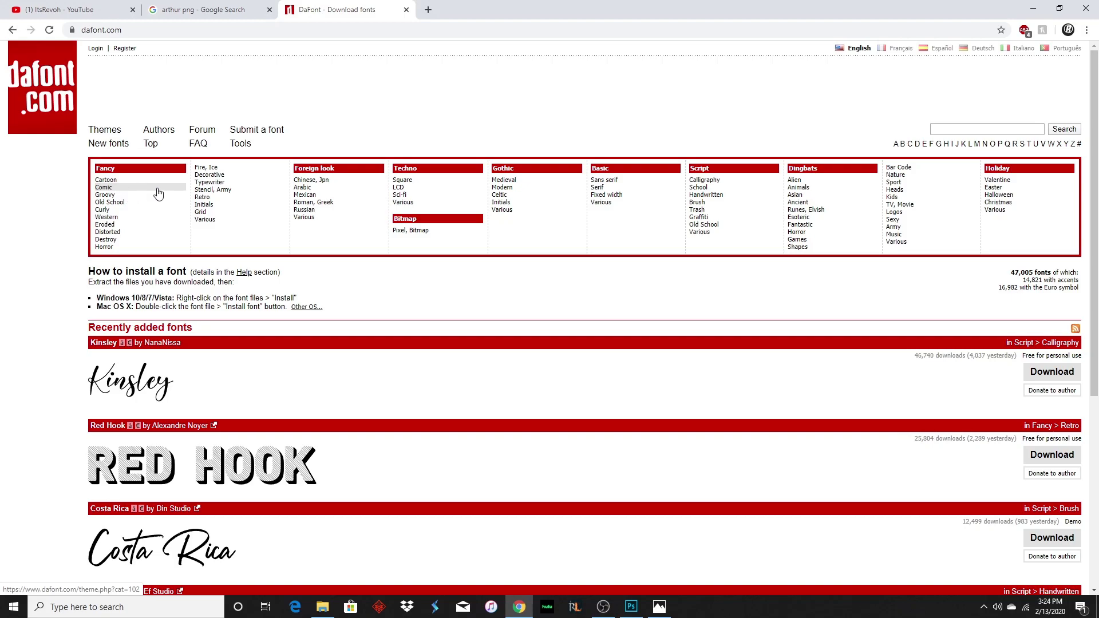
Search DaFont for "fifa" fonts and then for "pokemon" fonts, and look through the results.
click(1020, 127)
text(fifa)
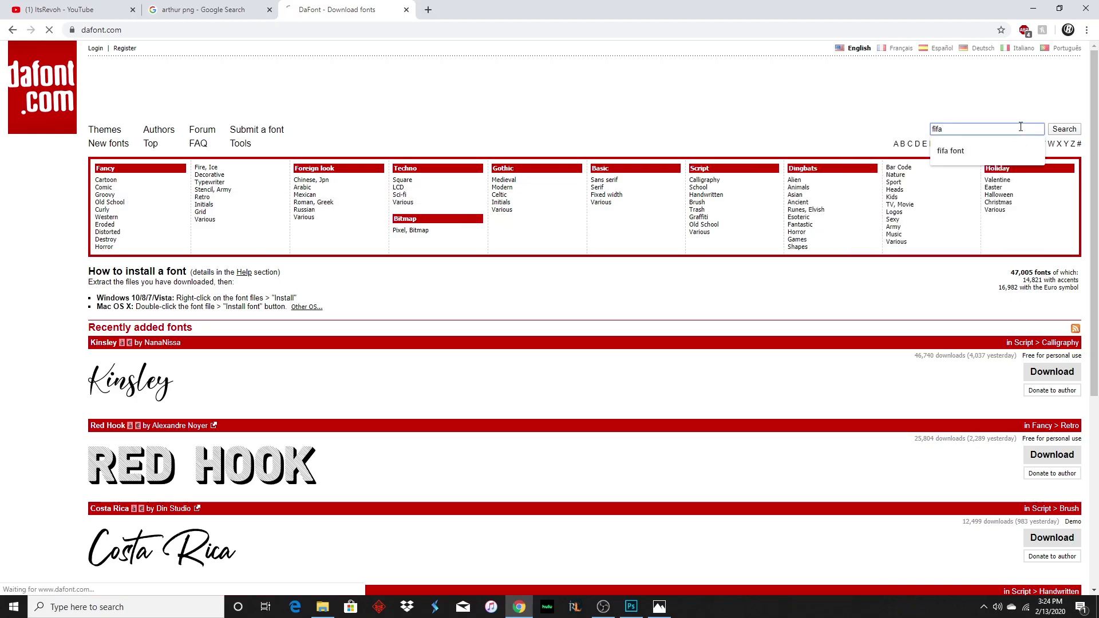
key(Return)
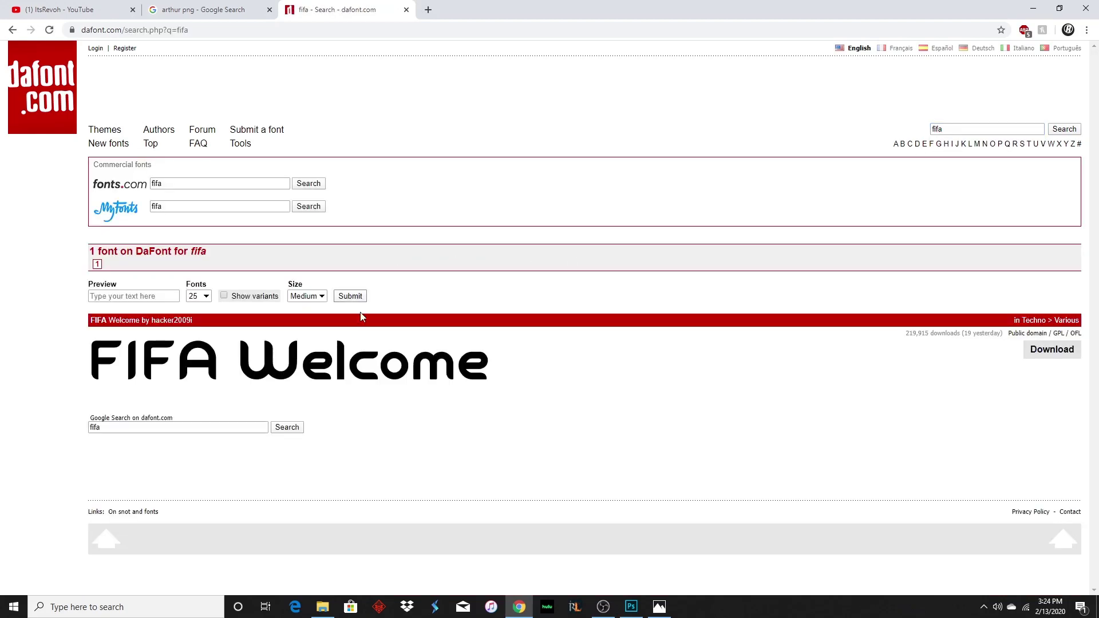
drag(959, 130, 890, 136)
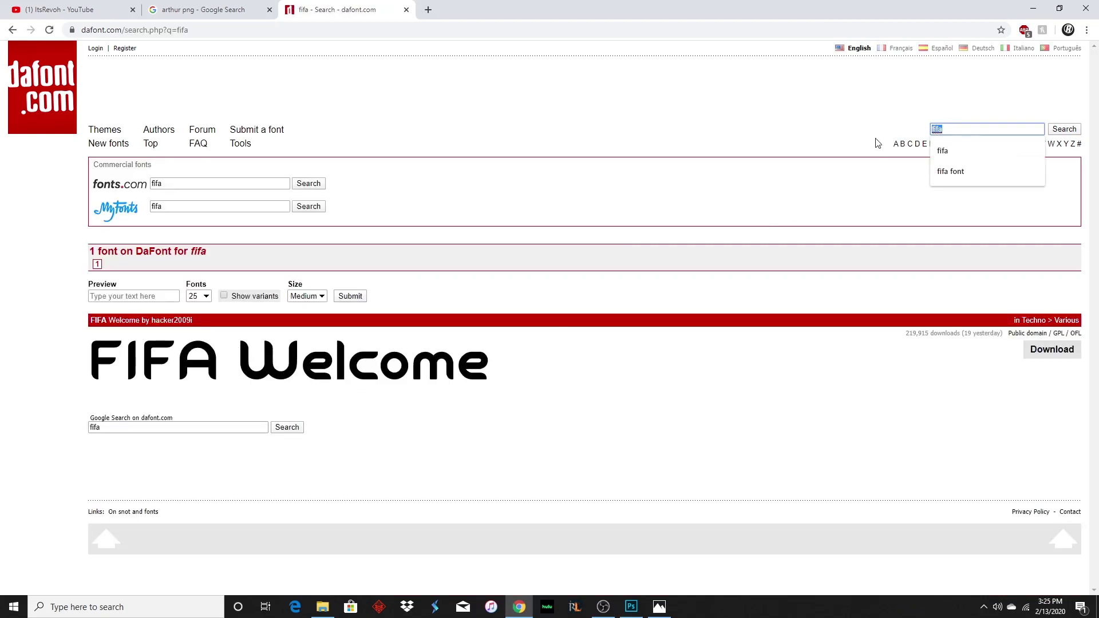
text(pokemon)
key(Return)
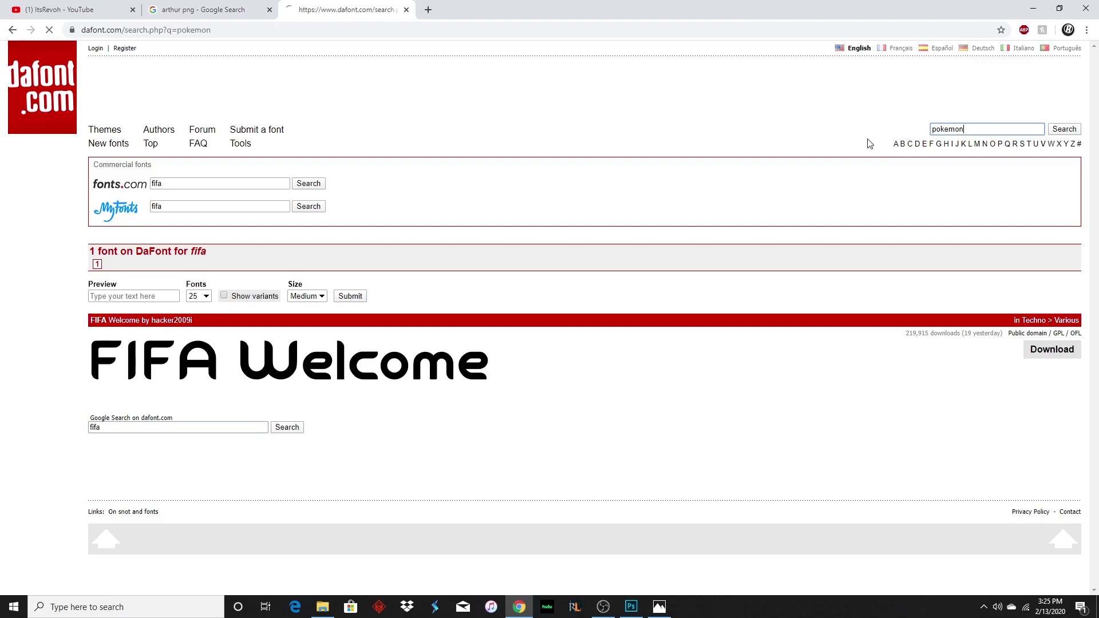
scroll(448, 420, down, 5)
scroll(359, 358, up, 5)
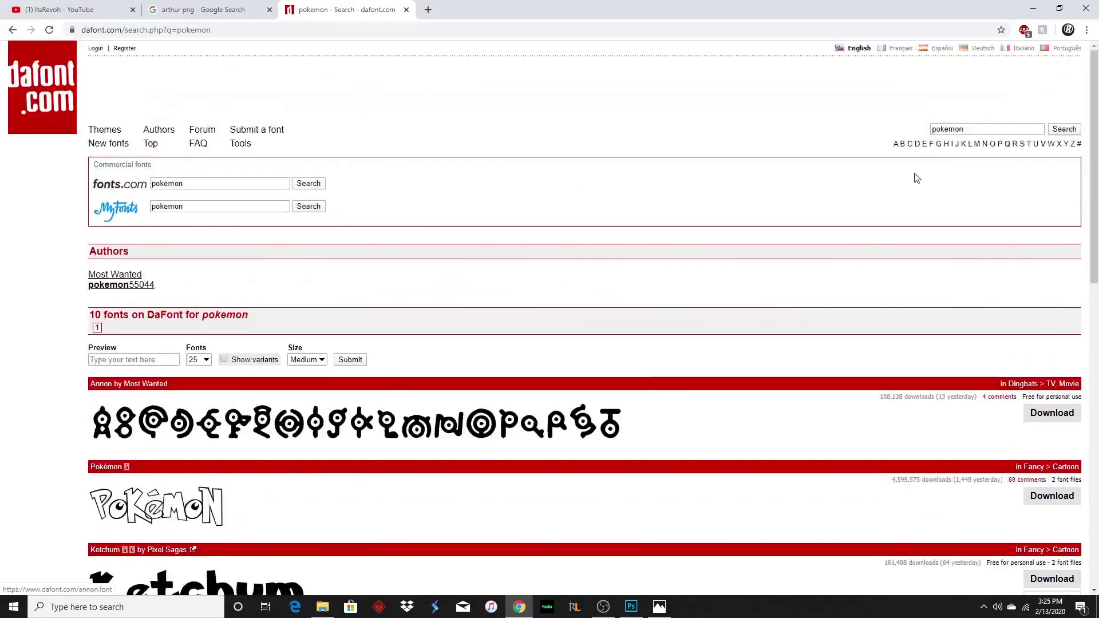
Search DaFont for "fortnite" fonts, then repeat the query with the site's Google search.
drag(1002, 127, 802, 140)
key(BackSpace)
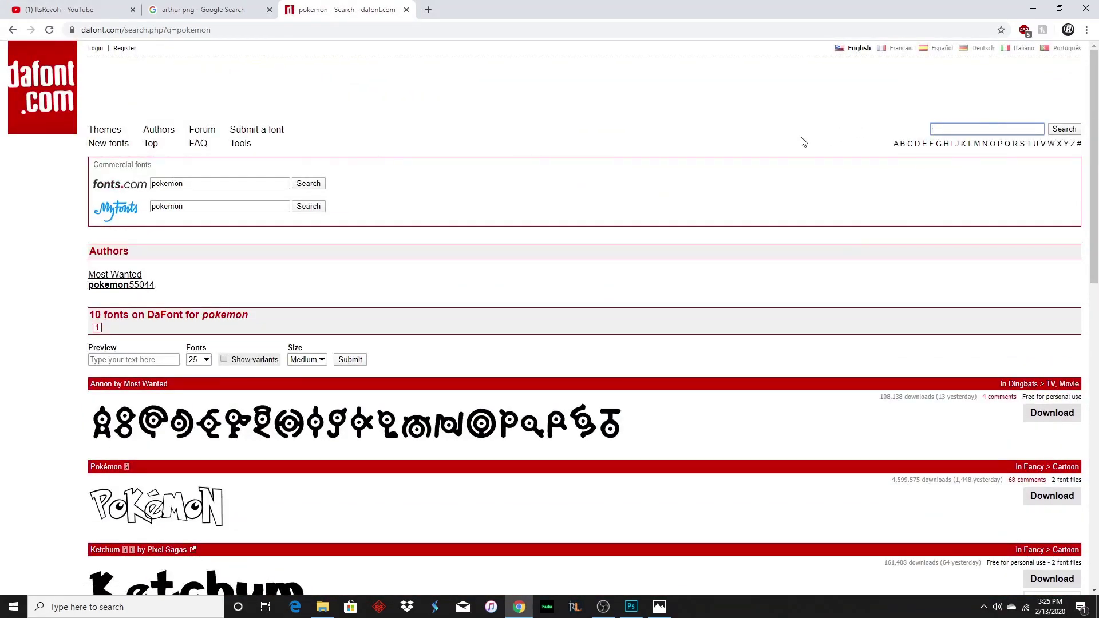
text(fortniot)
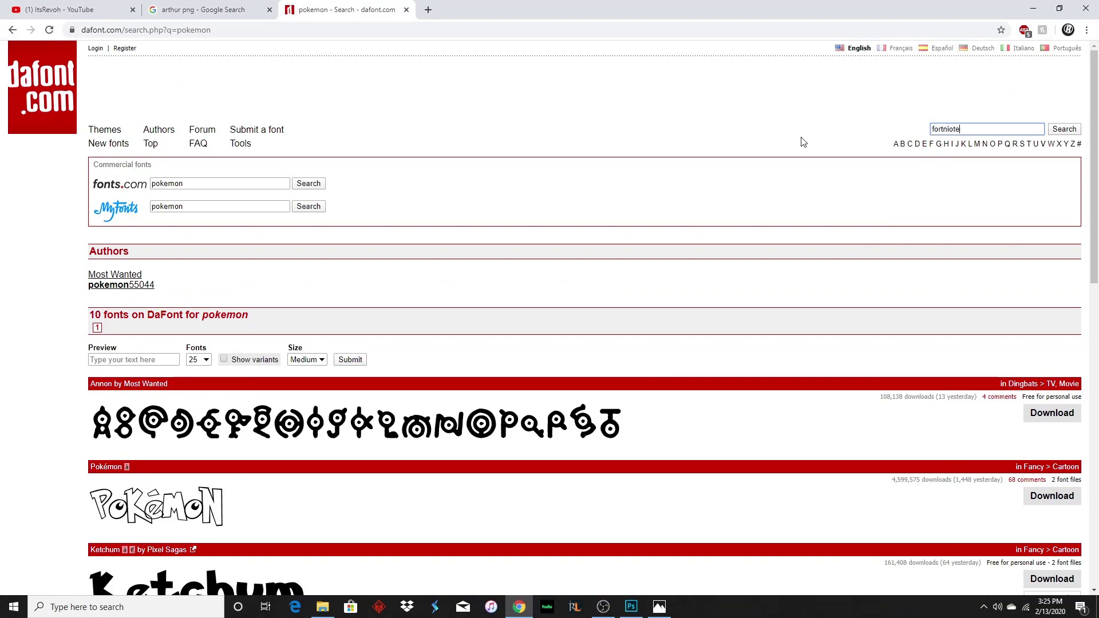
text(e)
key(Return)
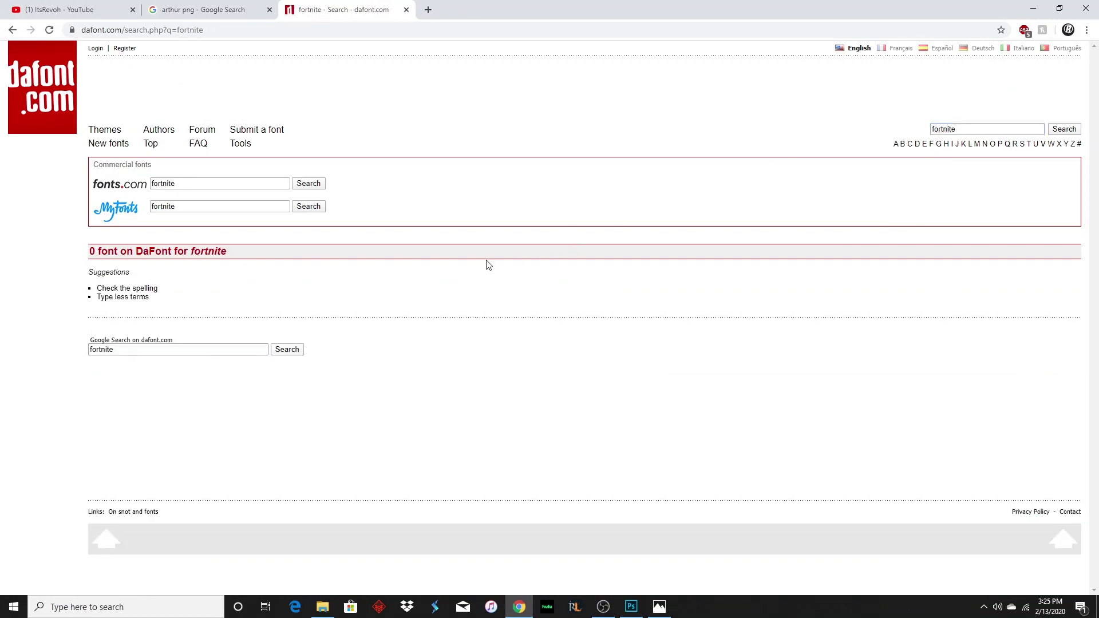
click(1063, 129)
click(174, 351)
key(BackSpace)
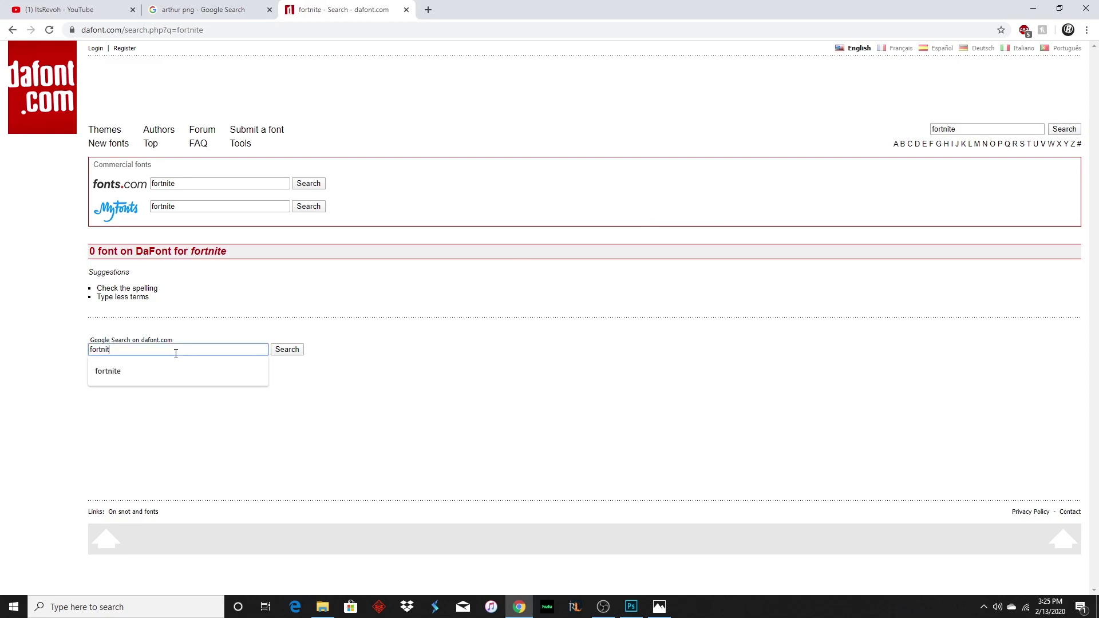
text(e)
key(Return)
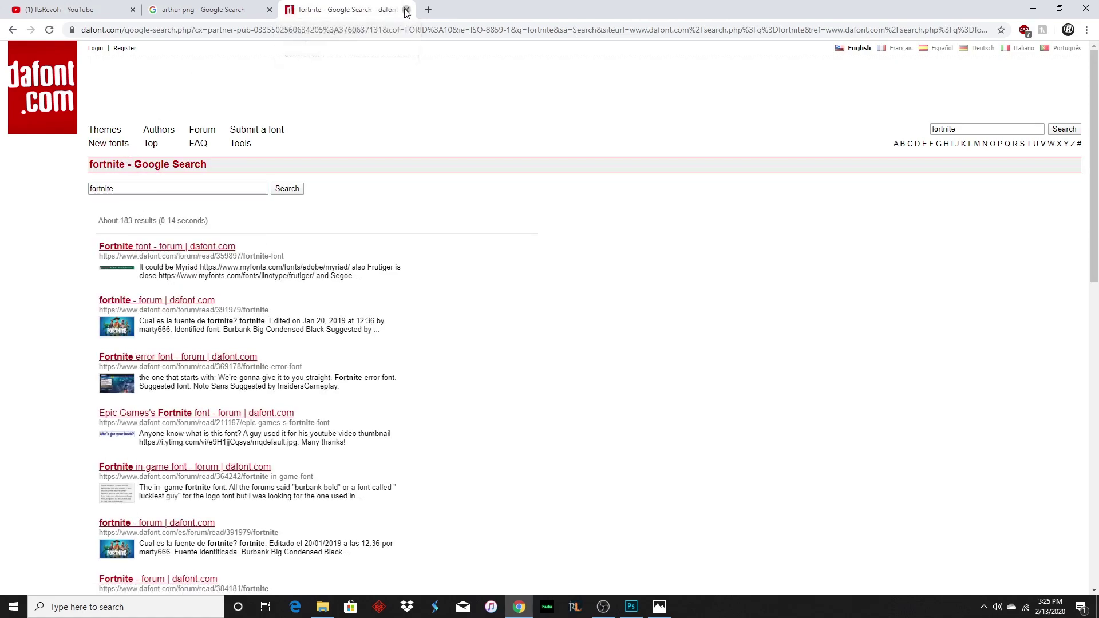
Return to Photoshop and start a Burbank Big Condensed Bold 125 pt text layer below the Brazil flag board.
click(203, 9)
click(631, 607)
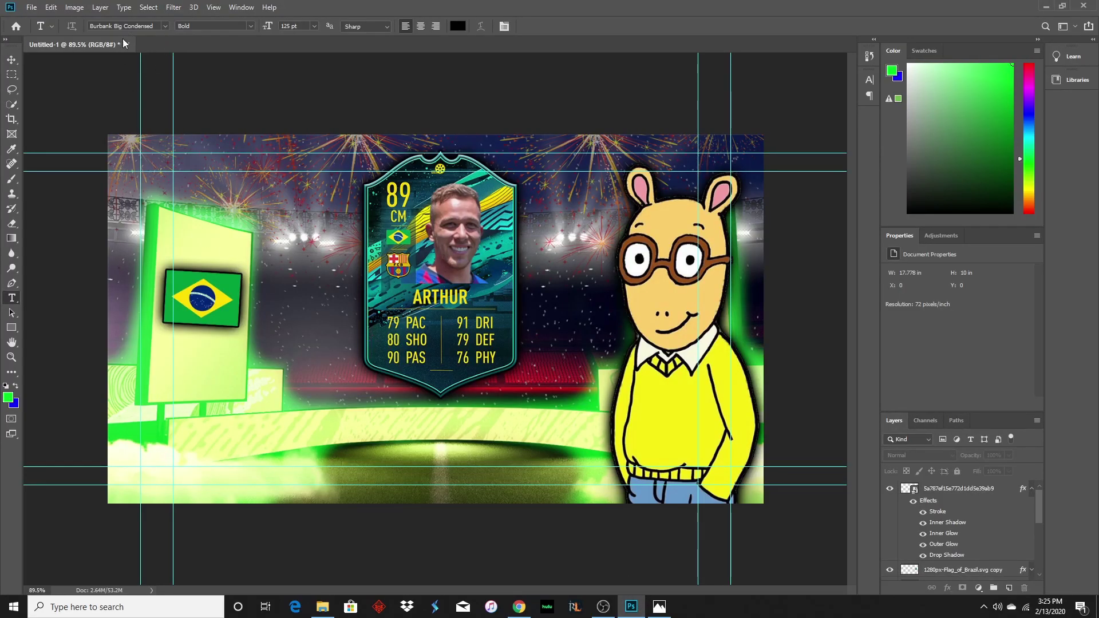
click(189, 432)
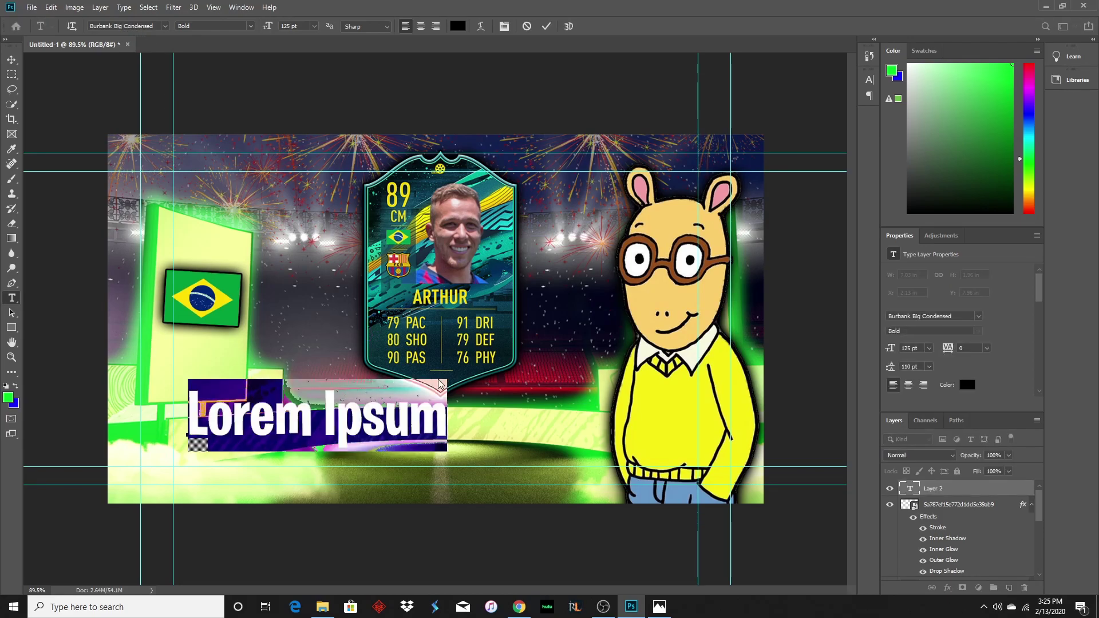
text(OMG)
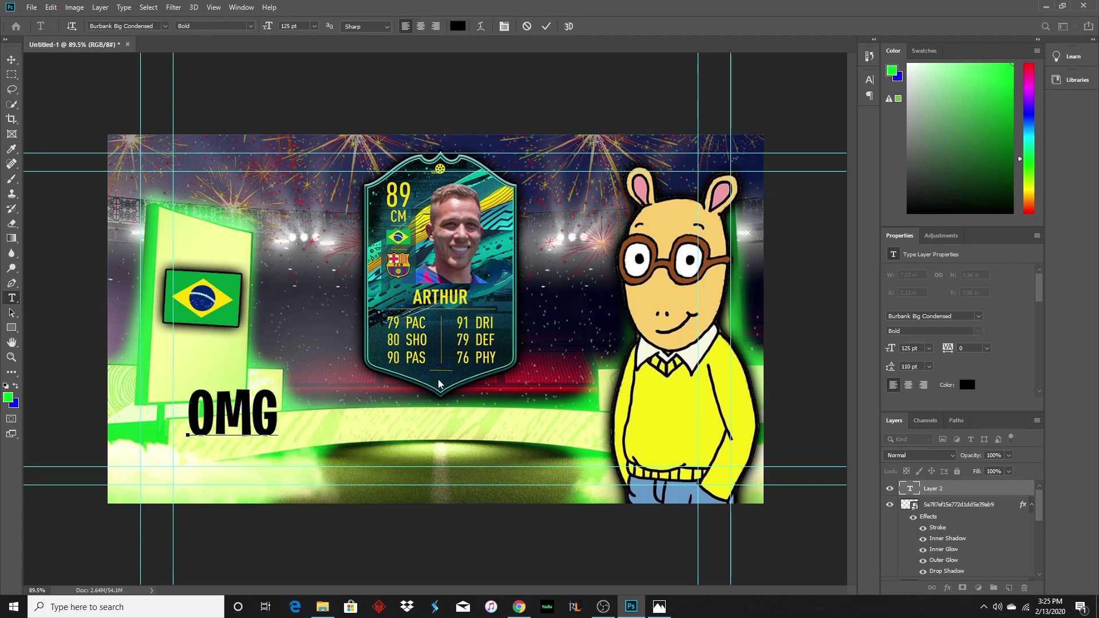
text( CRAZY )
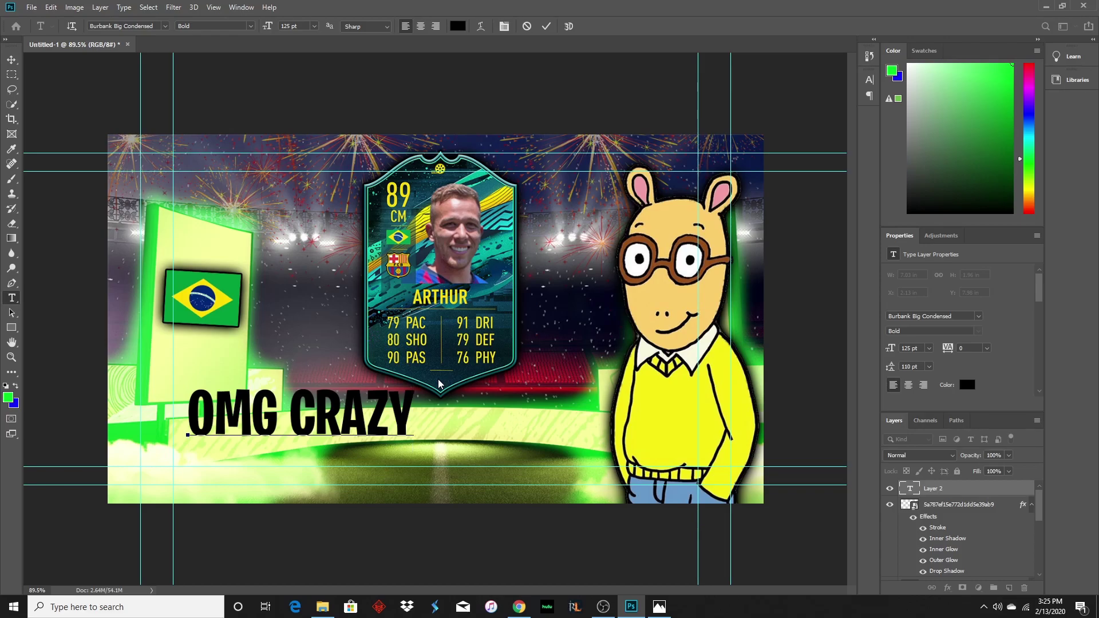
text(ARTHUR CARD)
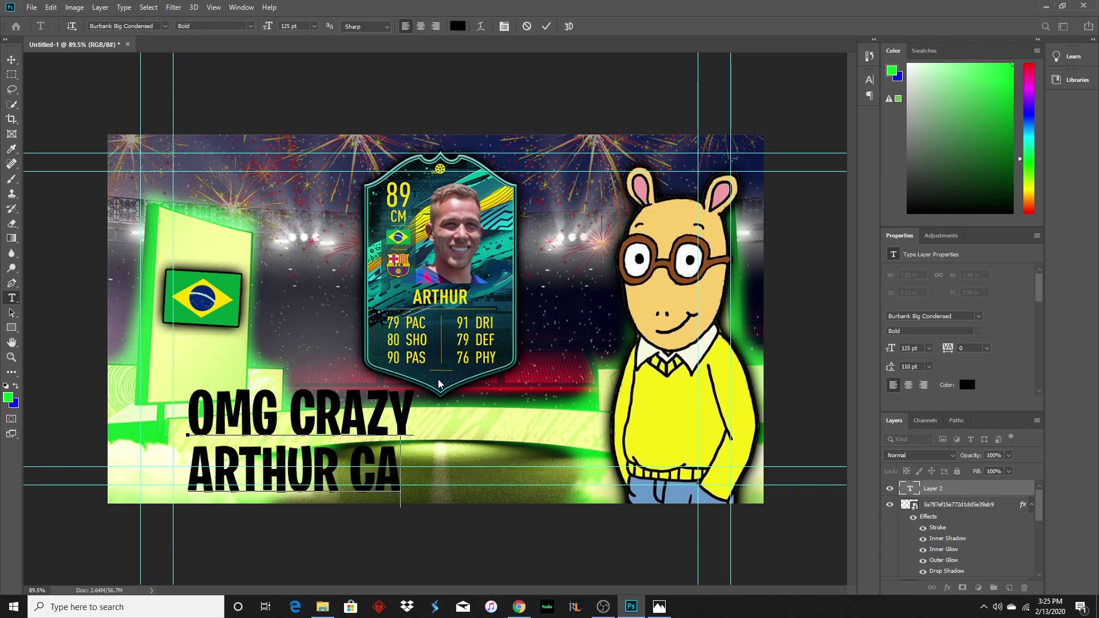
key(BackSpace)
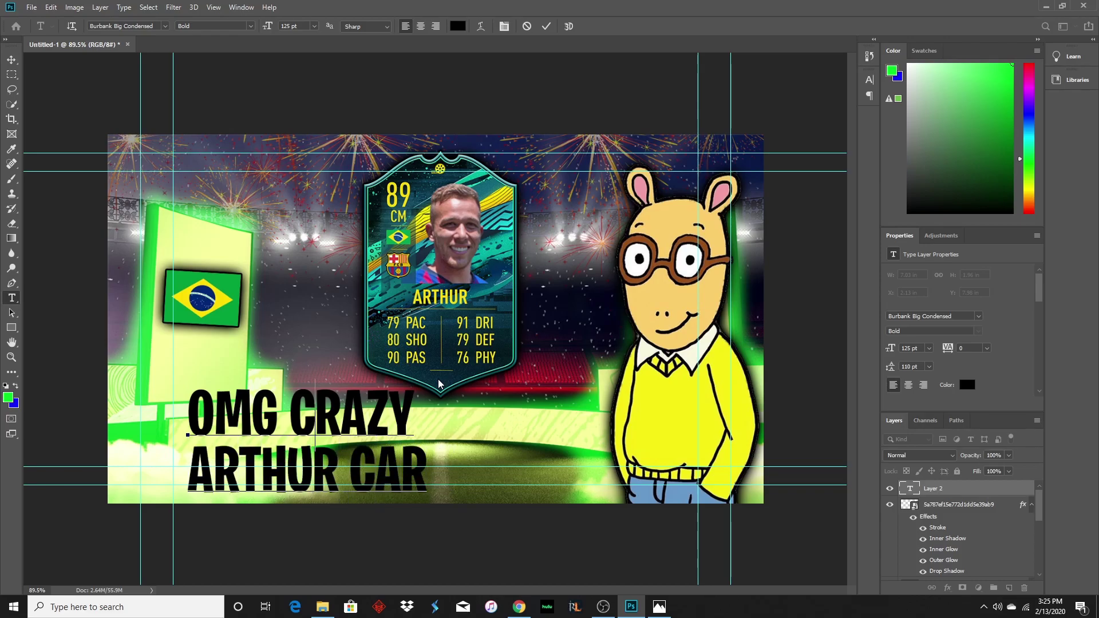
key(BackSpace)
key(BackSpace)
key(BackSpace)
key(BackSpace)
key(BackSpace)
key(BackSpace)
key(BackSpace)
key(BackSpace)
key(BackSpace)
key(BackSpace)
key(BackSpace)
key(BackSpace)
key(BackSpace)
key(BackSpace)
key(BackSpace)
key(BackSpace)
key(BackSpace)
key(BackSpace)
key(BackSpace)
key(BackSpace)
text(ARTHUR)
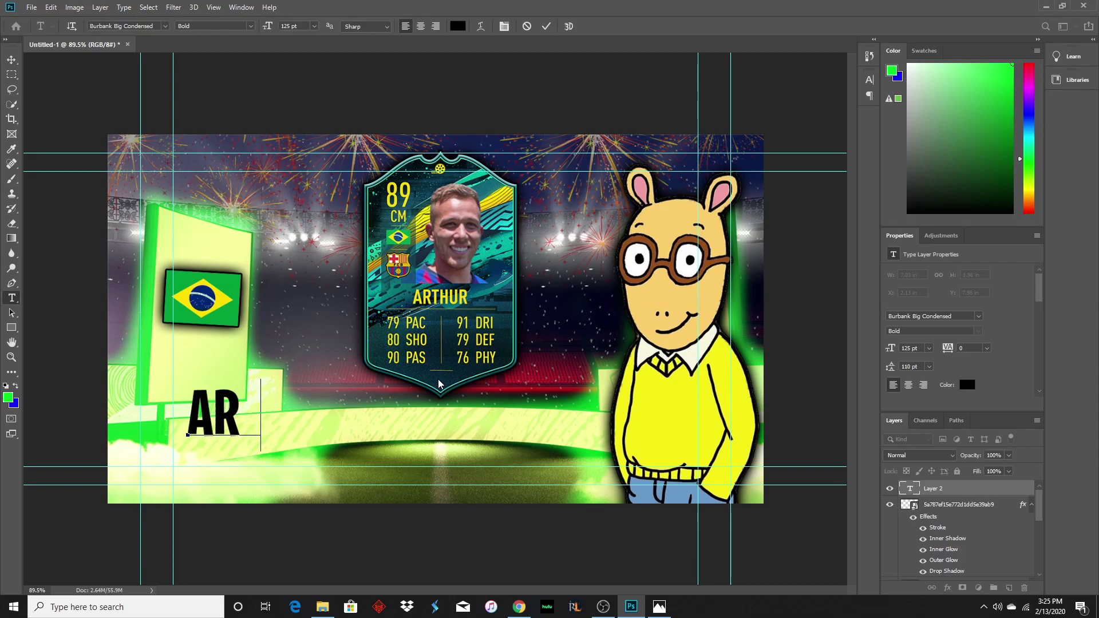
text( MOME)
key(BackSpace)
key(Left)
key(Left)
key(Left)
key(Left)
key(Left)
key(Left)
key(ctrl+a)
key(BackSpace)
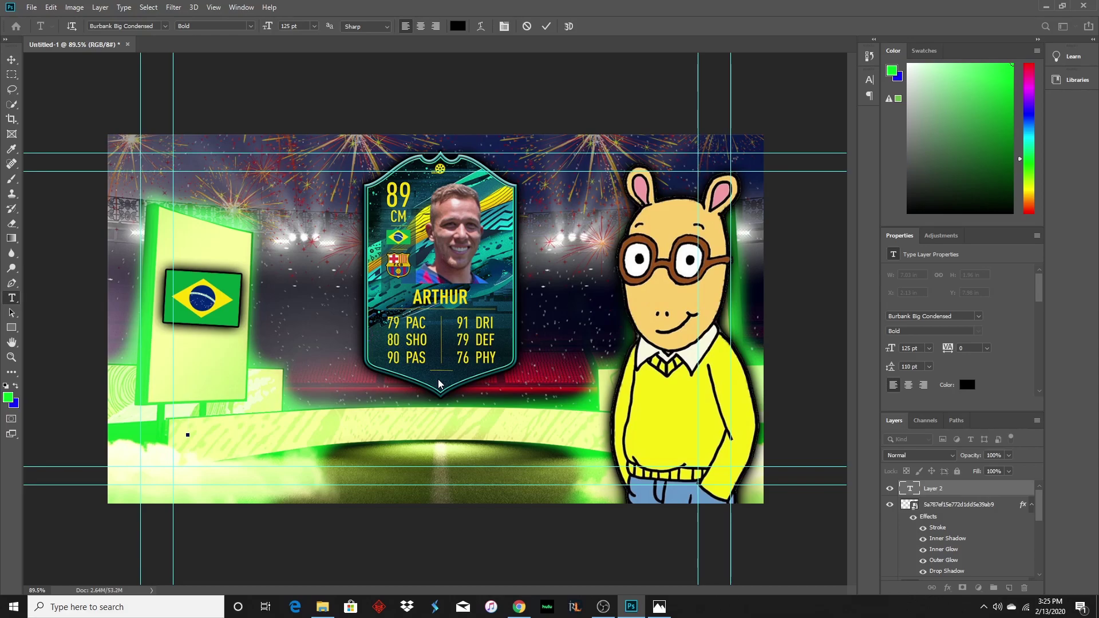
Enter the title "THIS CARD IS BROKEN!!!" on two lines, breaking after CARD, and commit the text.
text(THIS CARD)
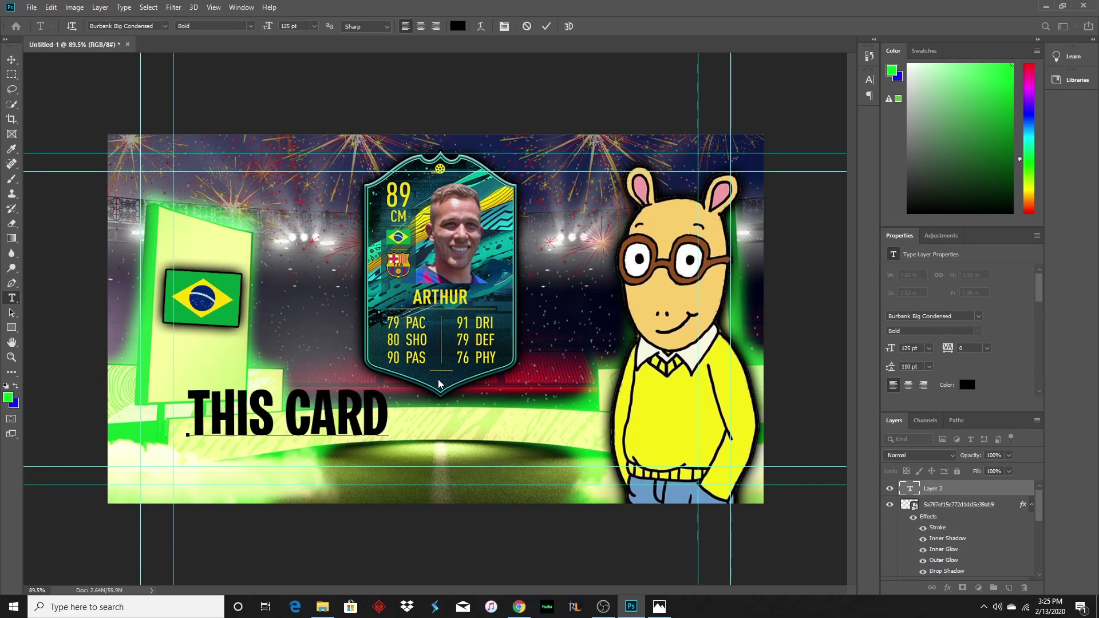
key(Return)
text(I)
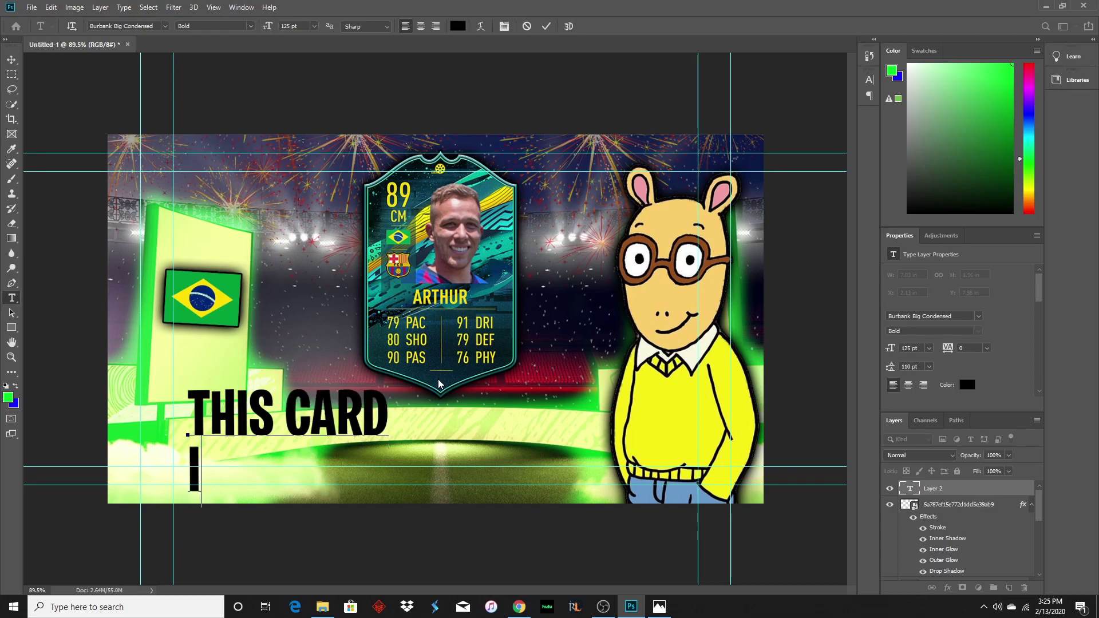
text(S BROKEN!!!)
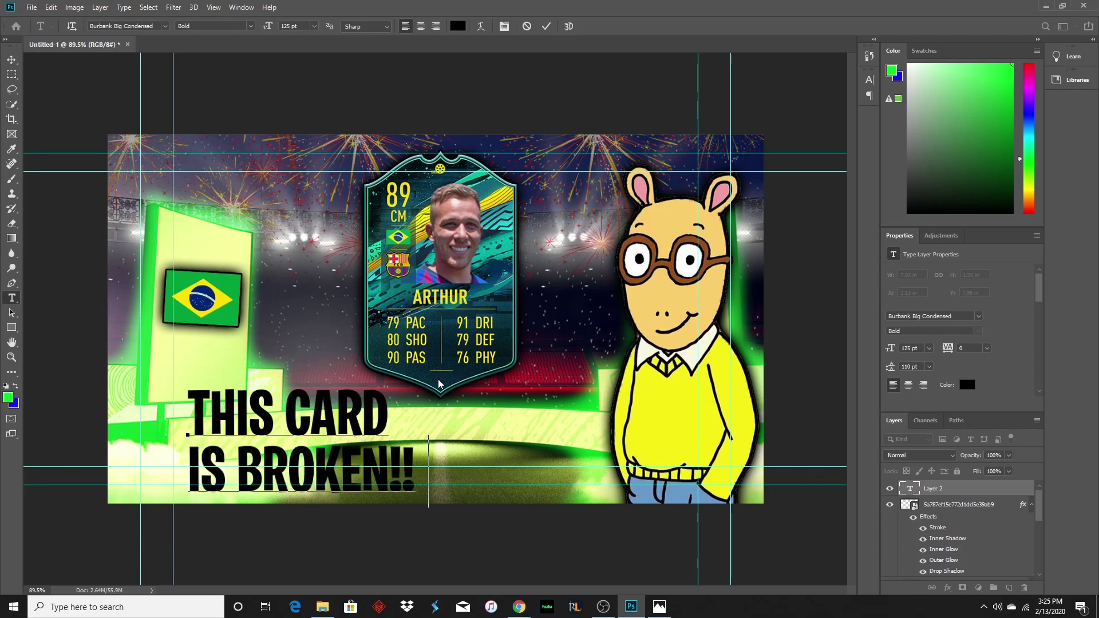
click(3, 59)
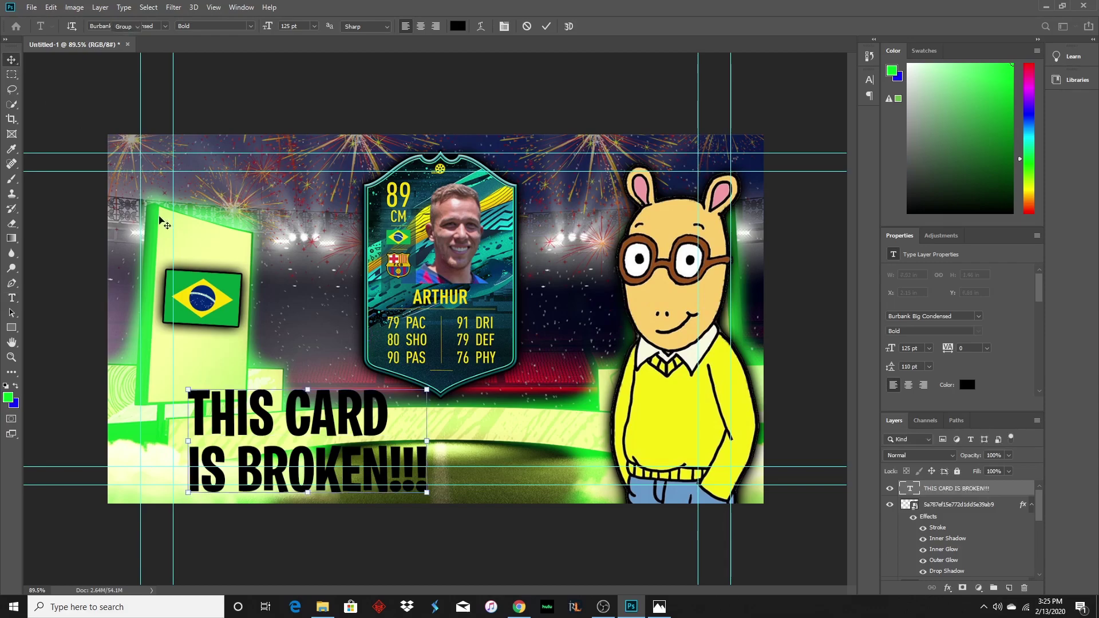
Enlarge the title to about 127% wide and 124% high, move it down-left of the card and skew it upward to the right.
drag(277, 415, 252, 398)
drag(405, 375, 460, 347)
drag(265, 402, 247, 401)
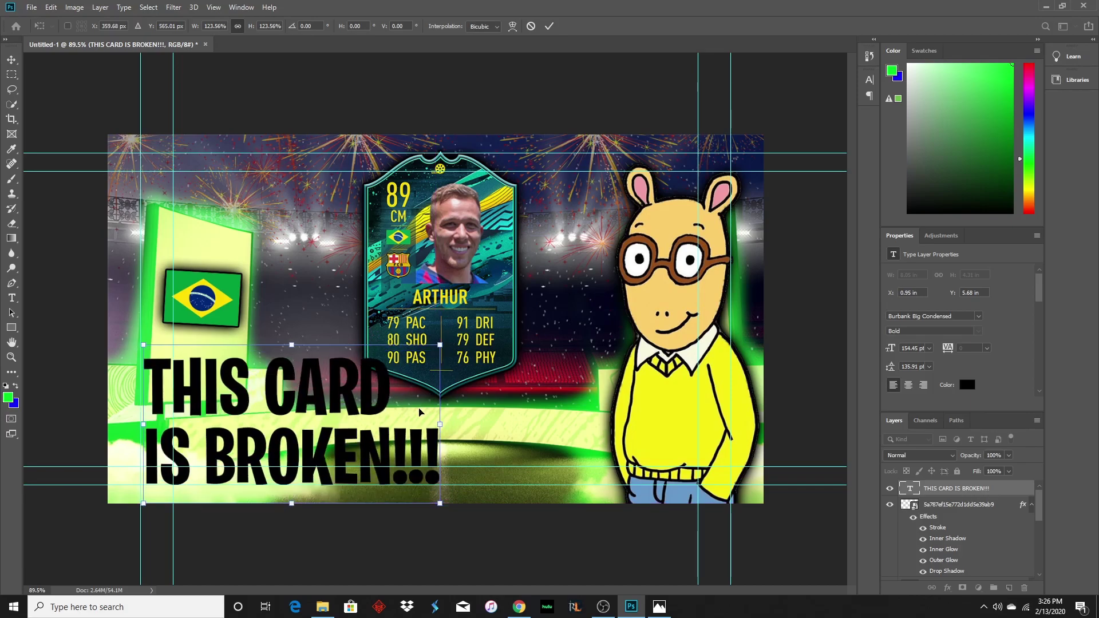
drag(439, 507, 444, 452)
drag(324, 374, 310, 379)
drag(437, 297, 436, 307)
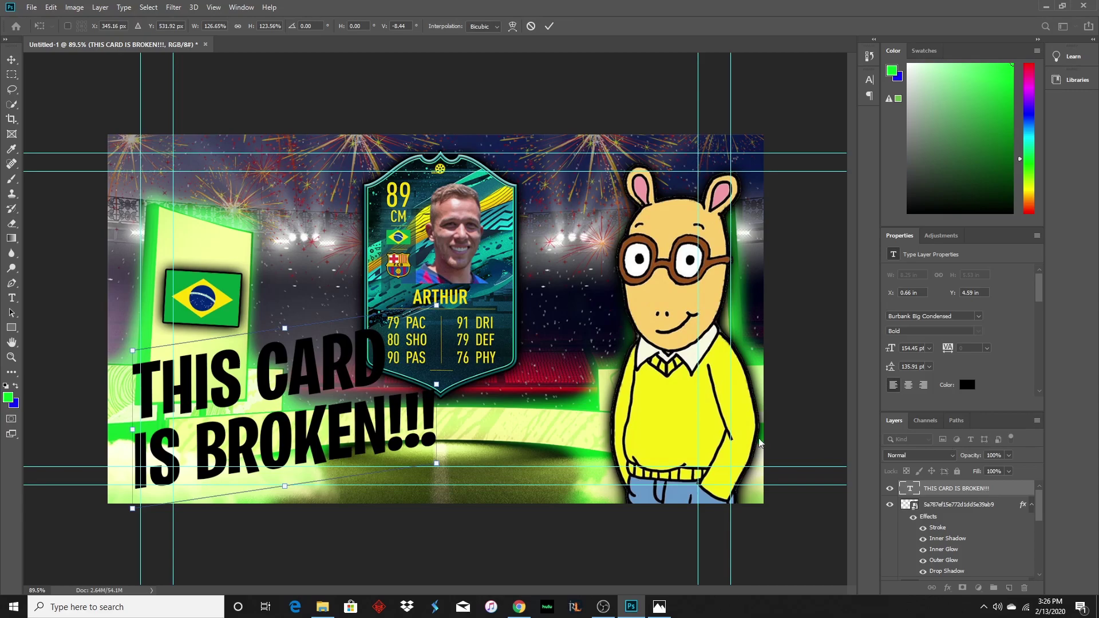
Add Bevel & Emboss, Stroke, Inner Shadow, Inner Glow, Outer Glow and Drop Shadow to the title's layer style.
click(1032, 507)
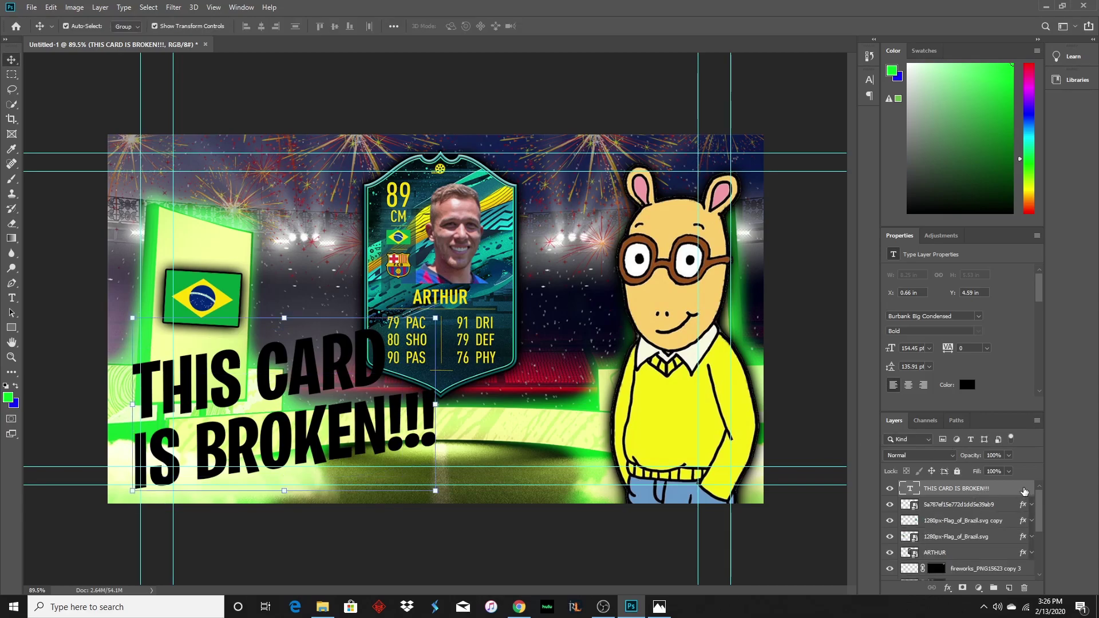
double_click(1026, 493)
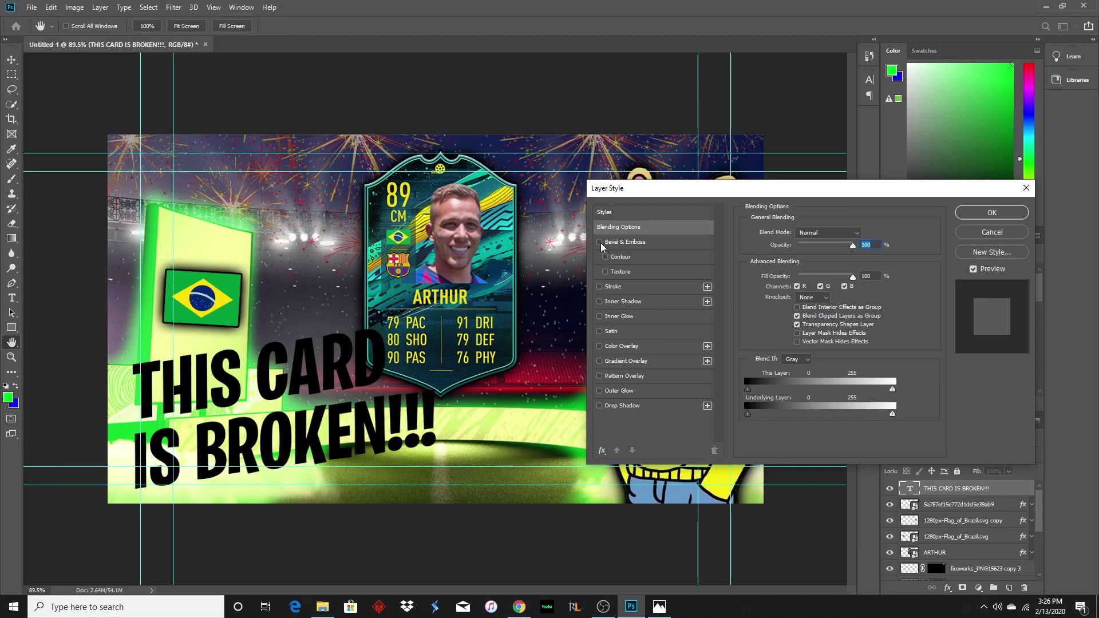
click(600, 243)
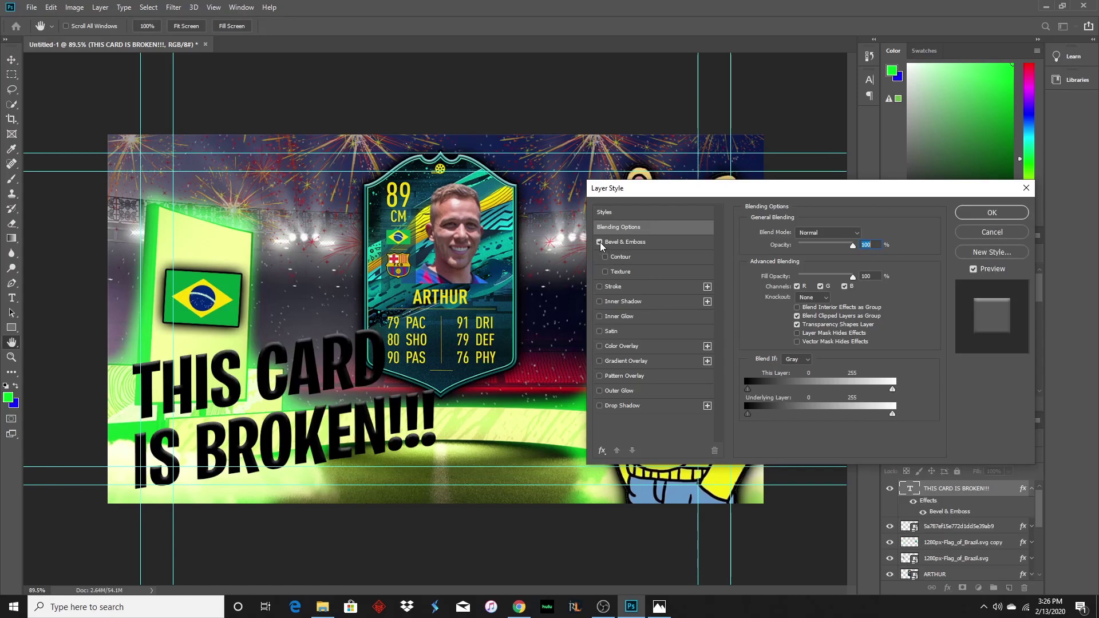
click(600, 286)
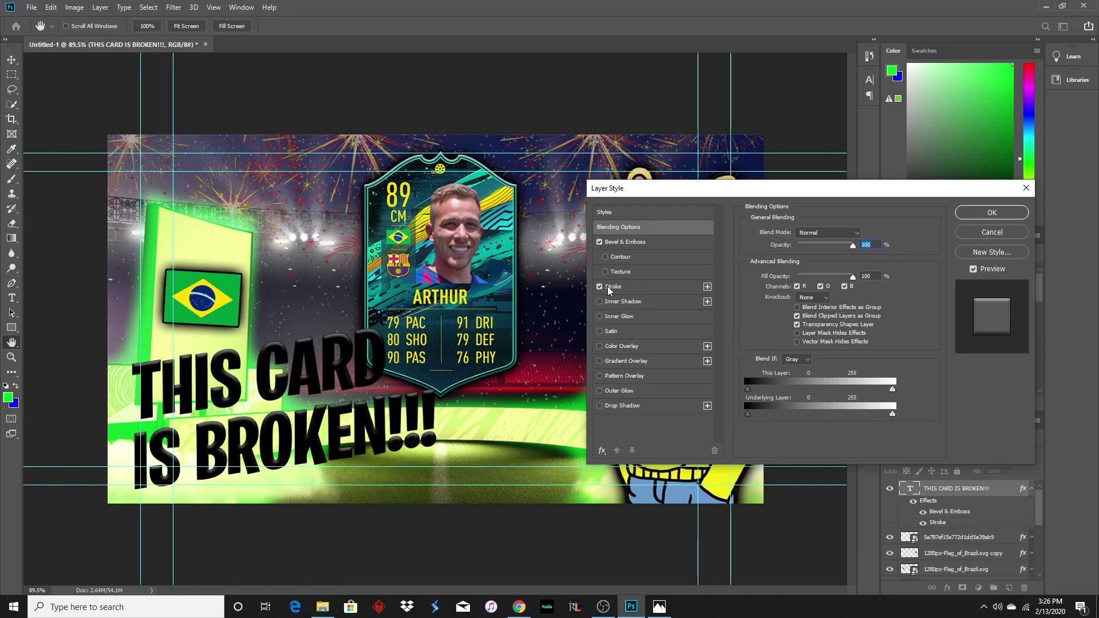
click(601, 301)
click(600, 316)
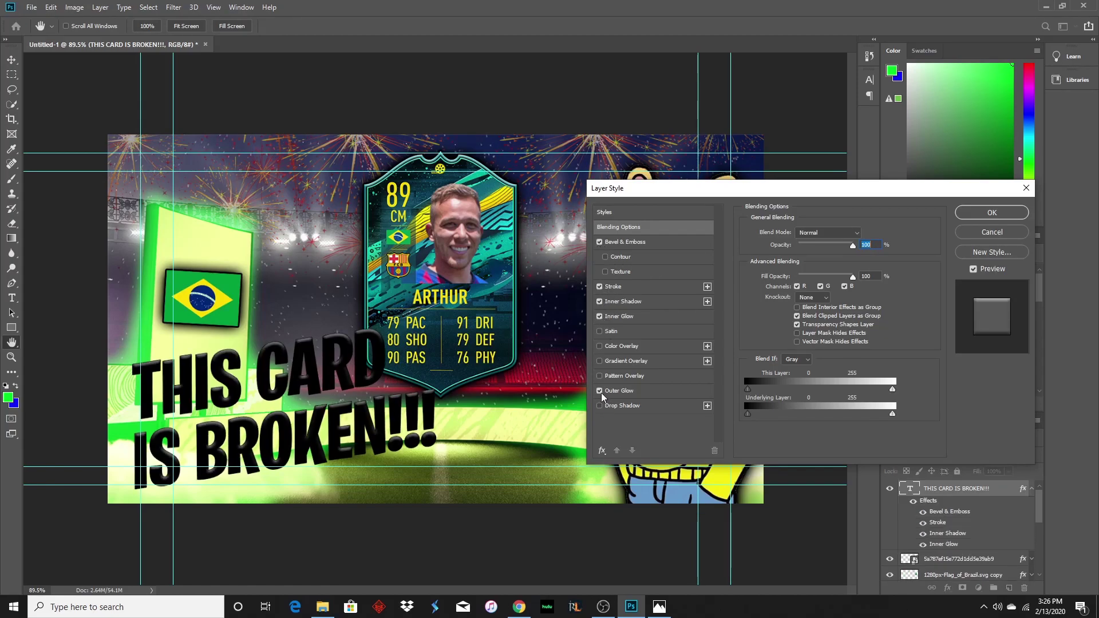
click(600, 406)
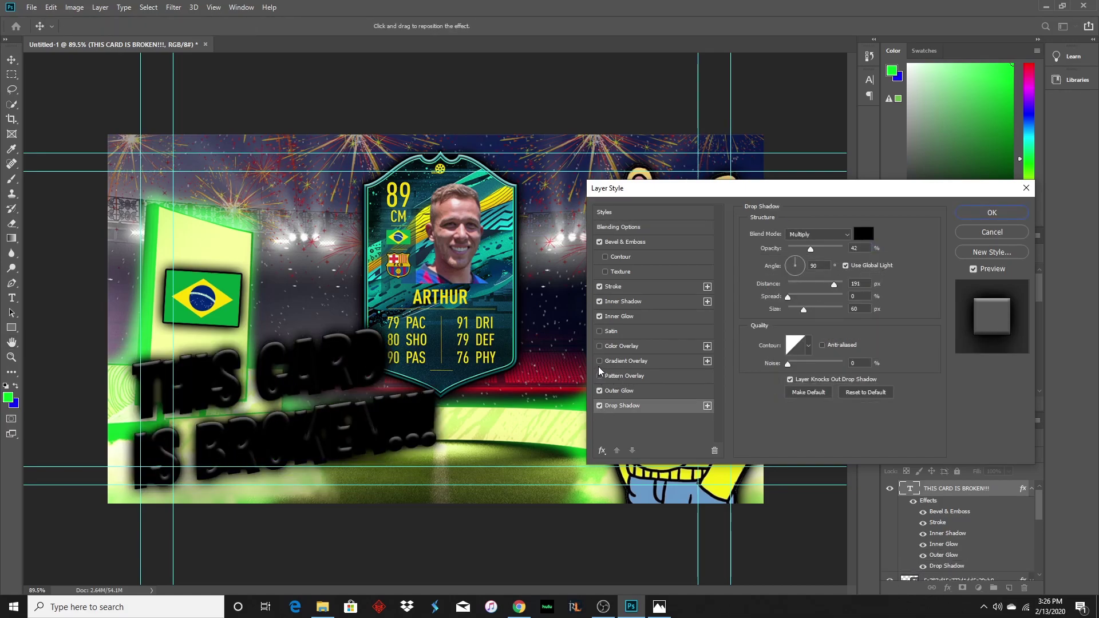
Add a Gradient Overlay to the title's layer style, trying several gradient presets and settling on the orange-yellow-orange one.
click(629, 361)
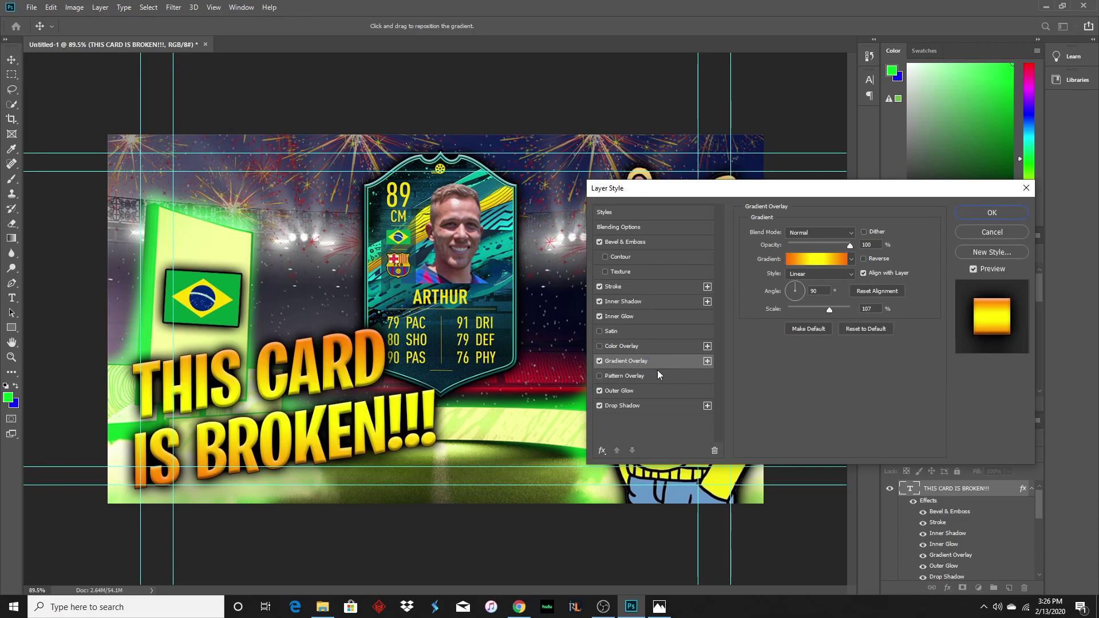
click(851, 260)
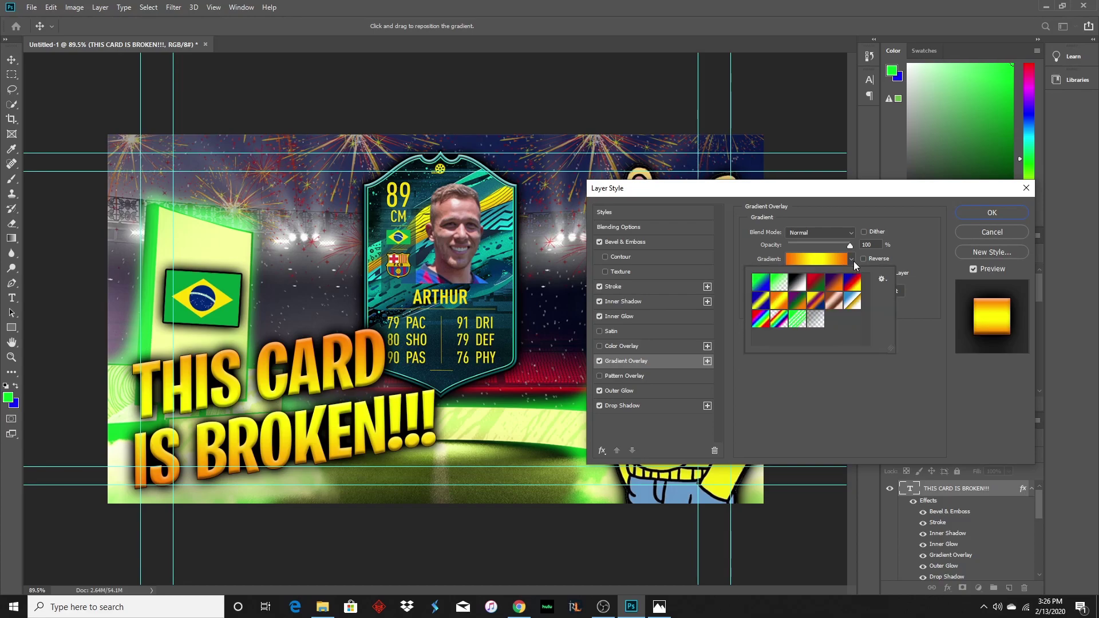
click(779, 282)
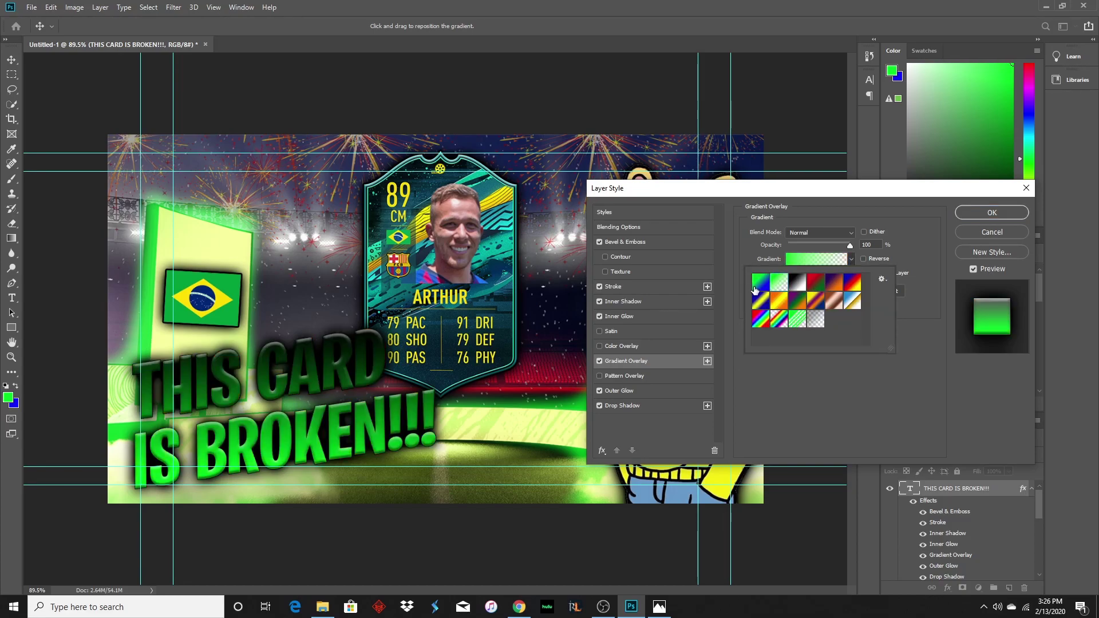
click(755, 287)
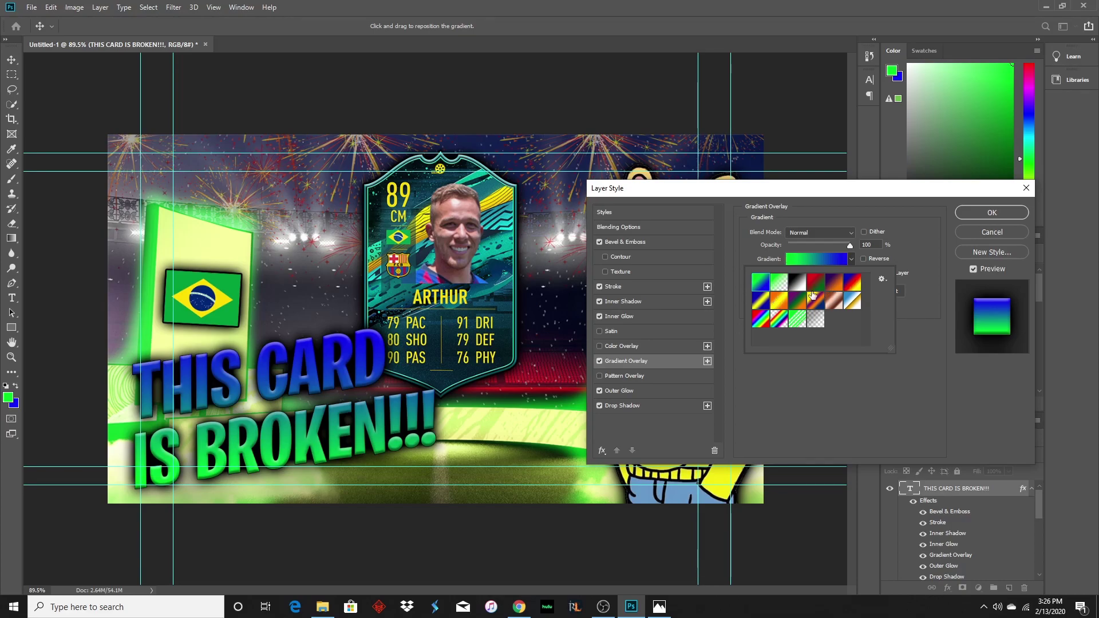
click(798, 287)
click(816, 286)
click(850, 287)
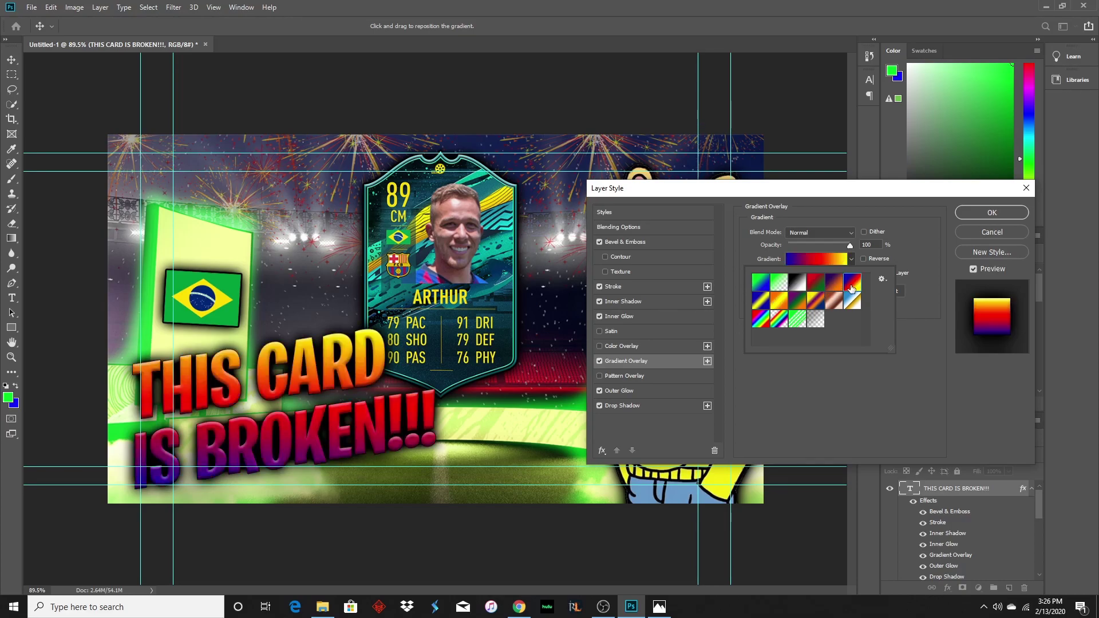
click(832, 291)
click(778, 302)
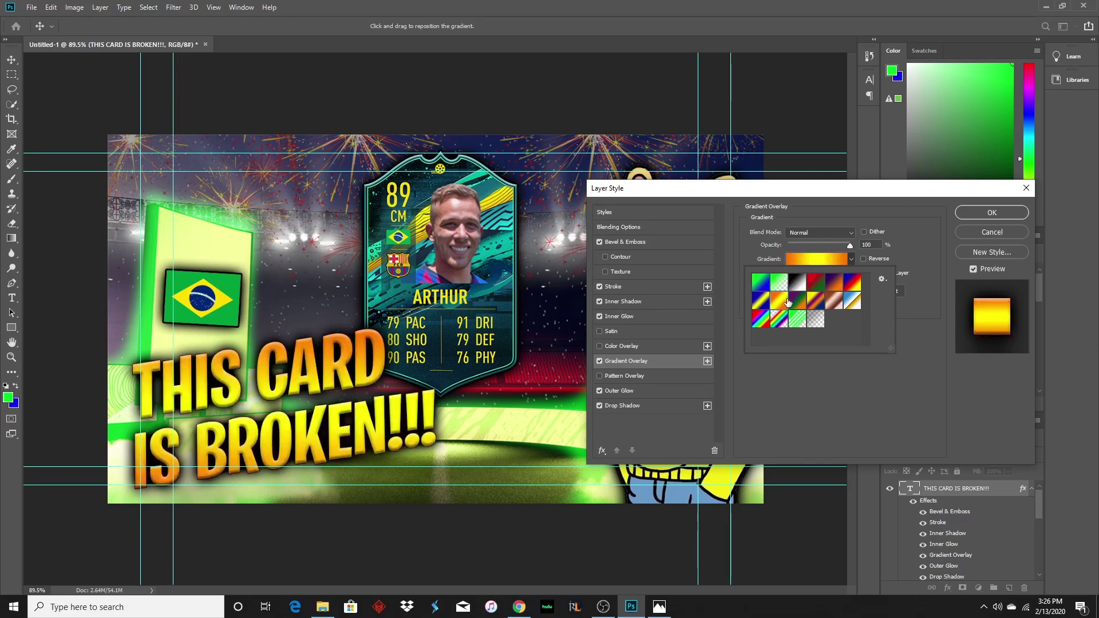
Set the title's black outside stroke to 6 px and apply the layer style.
click(630, 282)
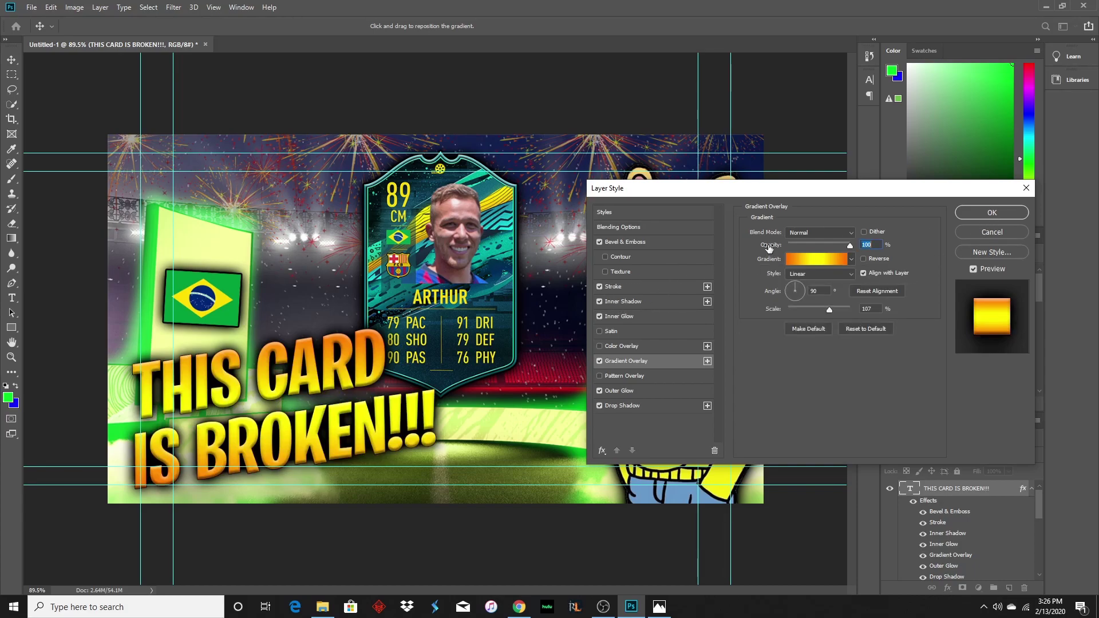
click(641, 285)
drag(785, 236, 791, 235)
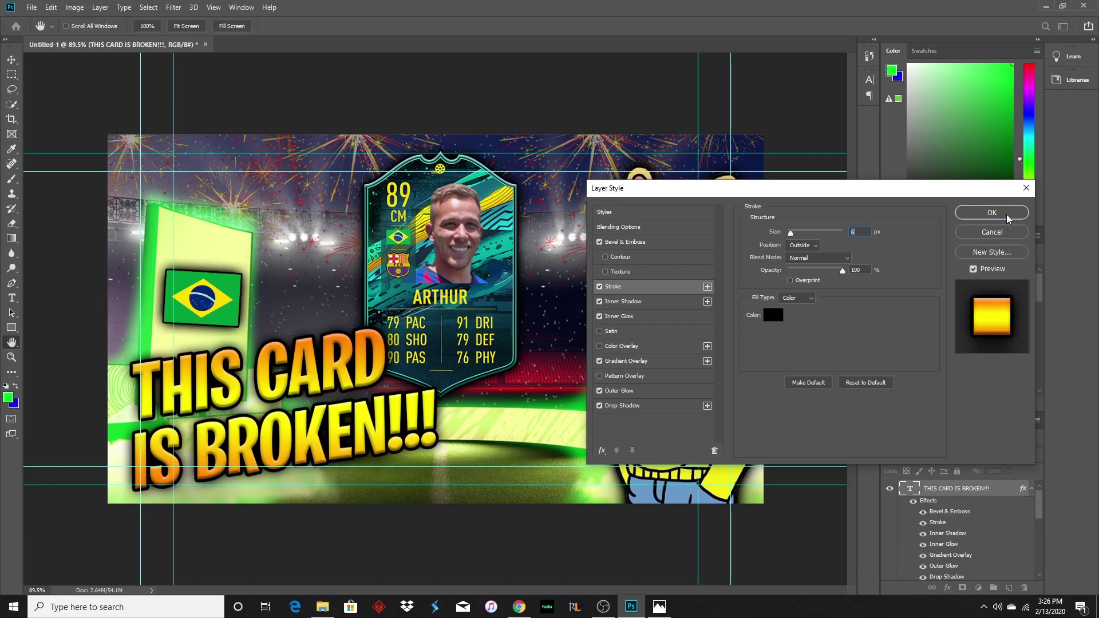
click(1005, 213)
Move the title about 0.17 in left and 0.03 in down, and deselect it.
key(v)
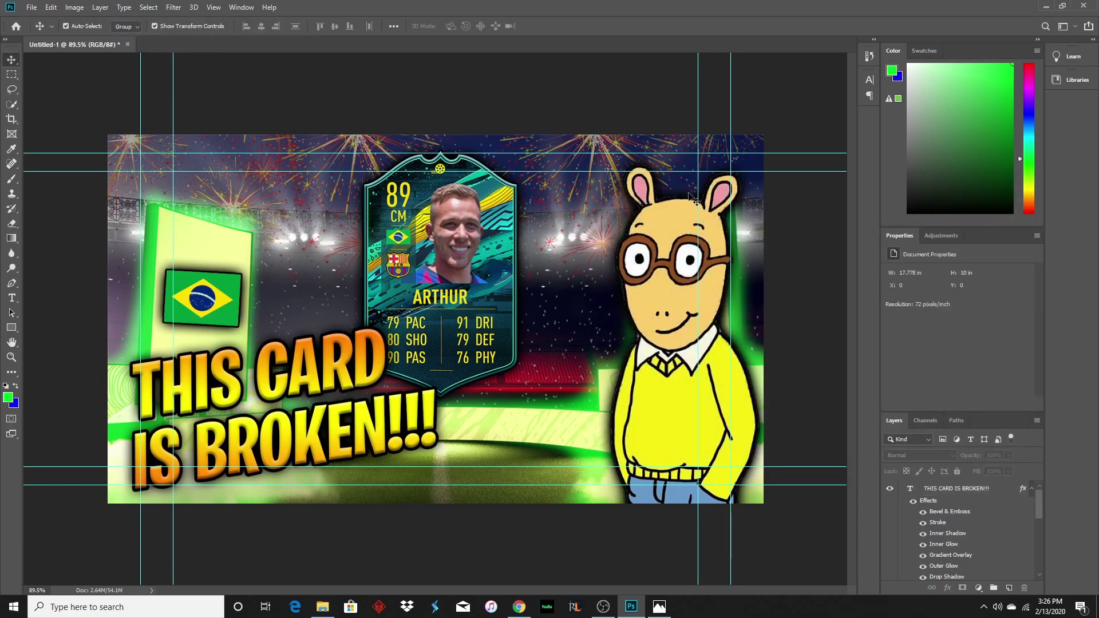
click(284, 386)
drag(289, 392, 283, 396)
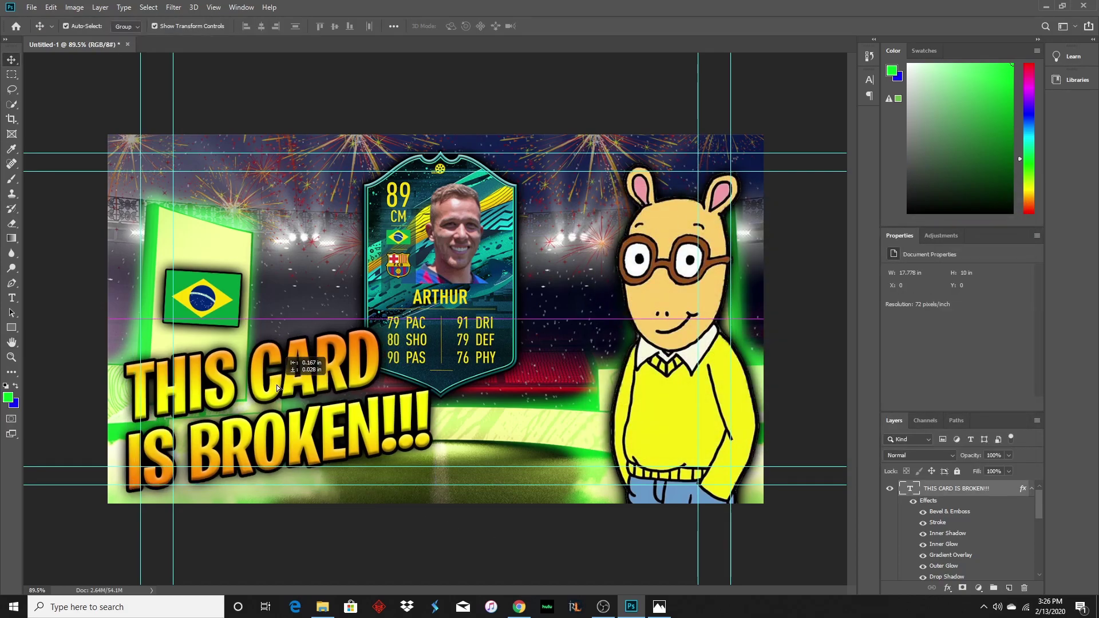
click(424, 531)
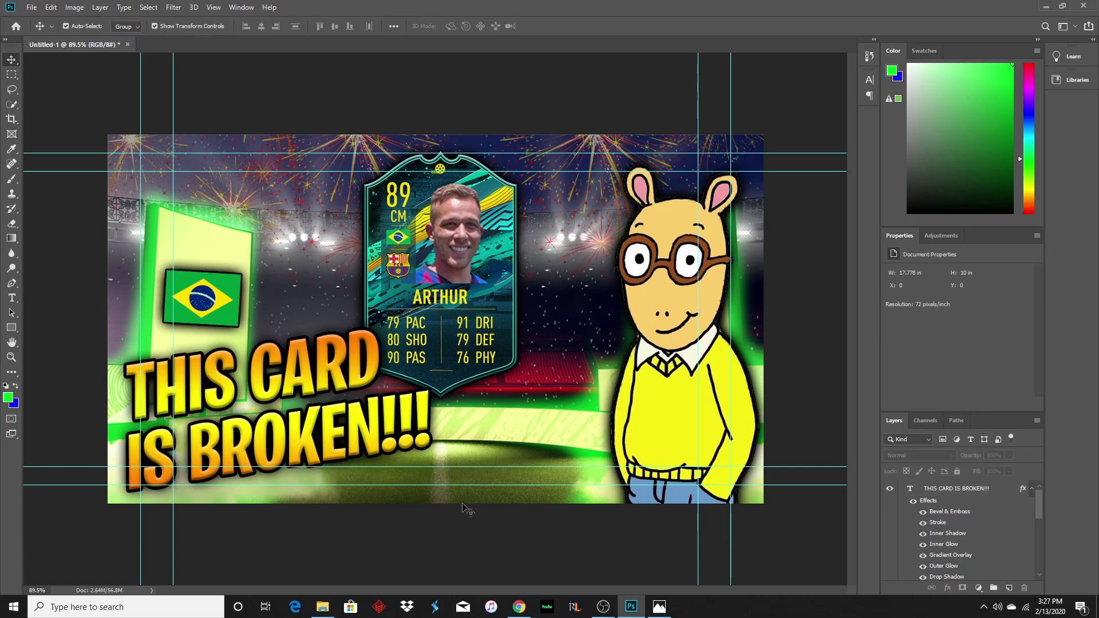
Export the thumbnail as a 1280 x 720 px PNG named ARTHUR REVIEW to the Desktop.
scroll(951, 536, down, 8)
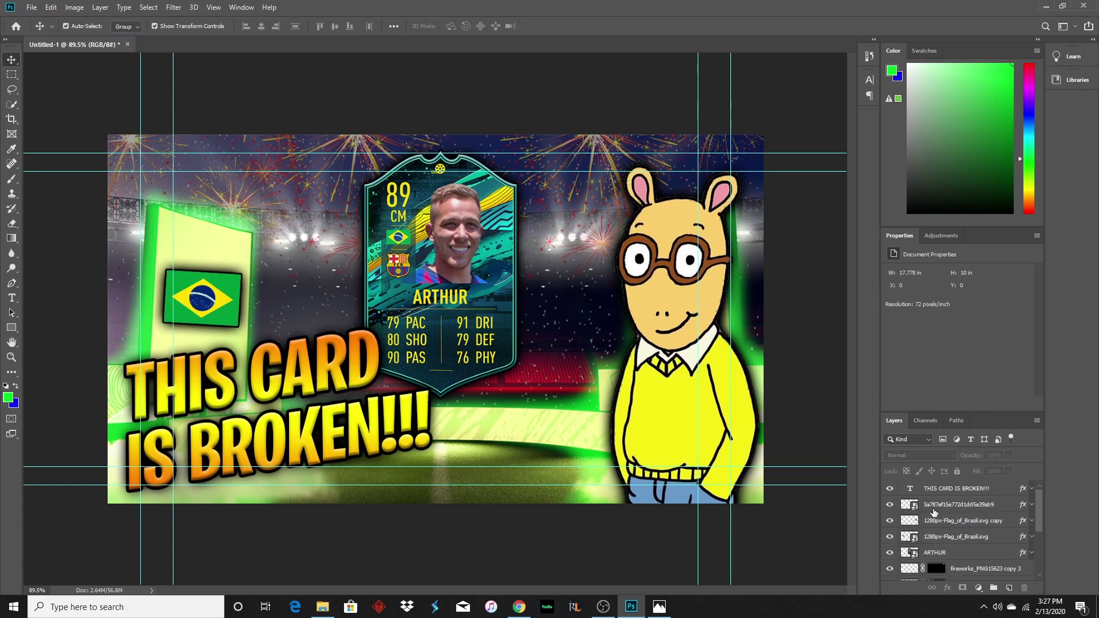
scroll(950, 537, up, 5)
click(32, 8)
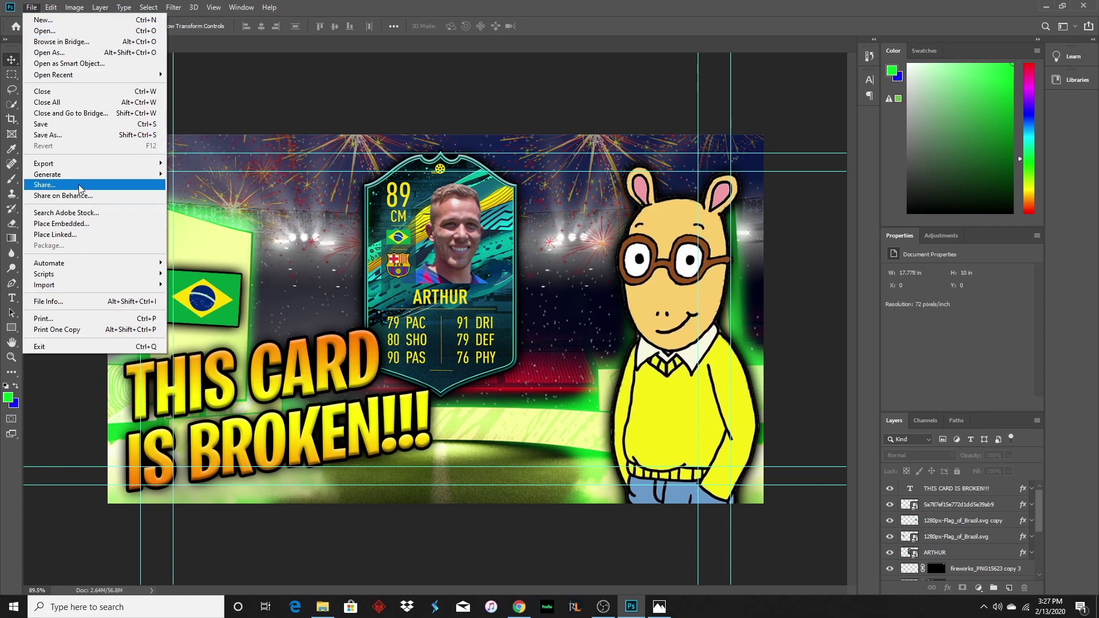
mouse_move(89, 163)
click(202, 174)
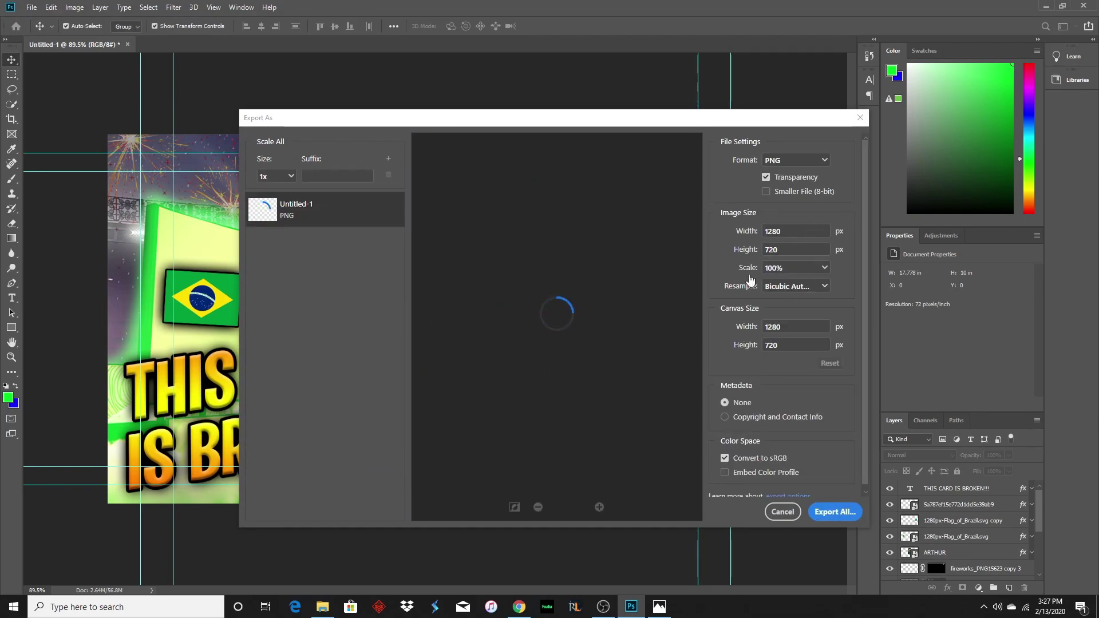
click(810, 511)
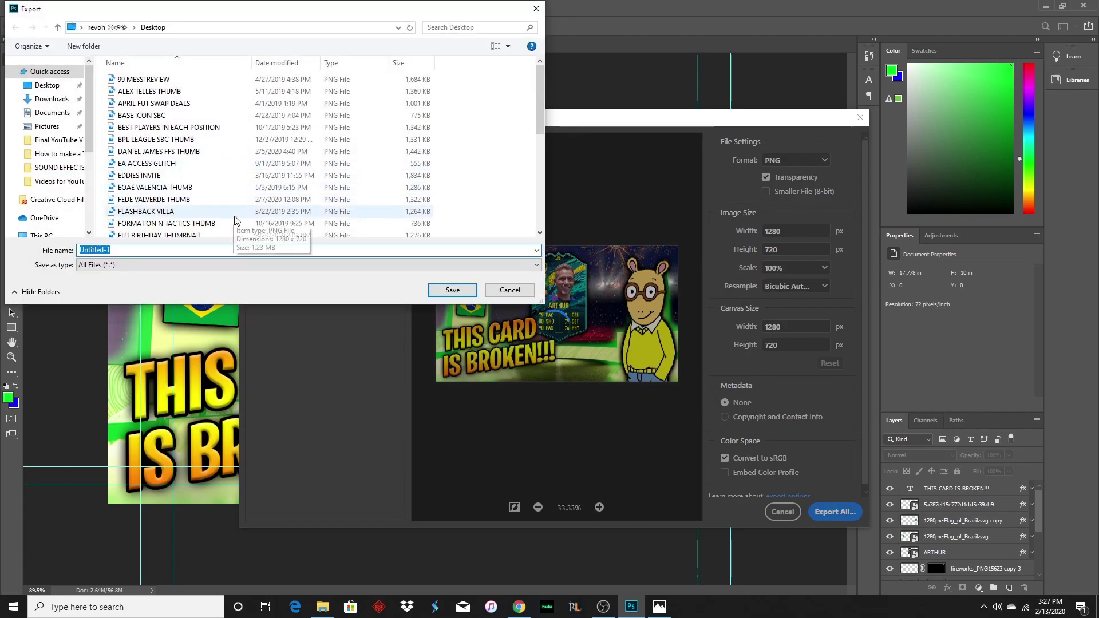
text(ARTHUR REVIEW)
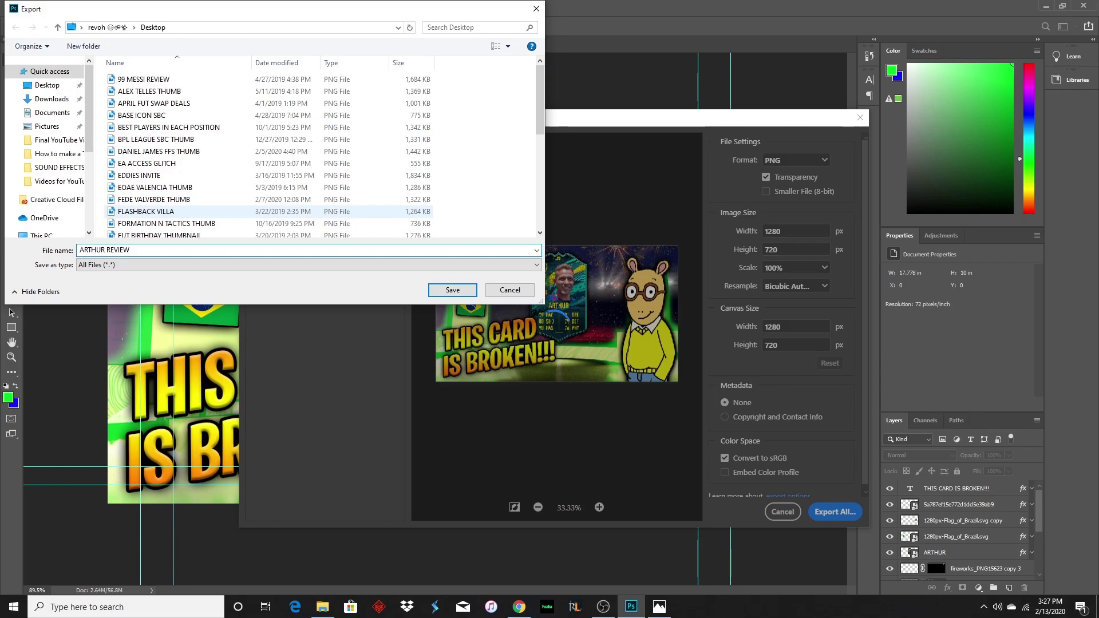
key(Return)
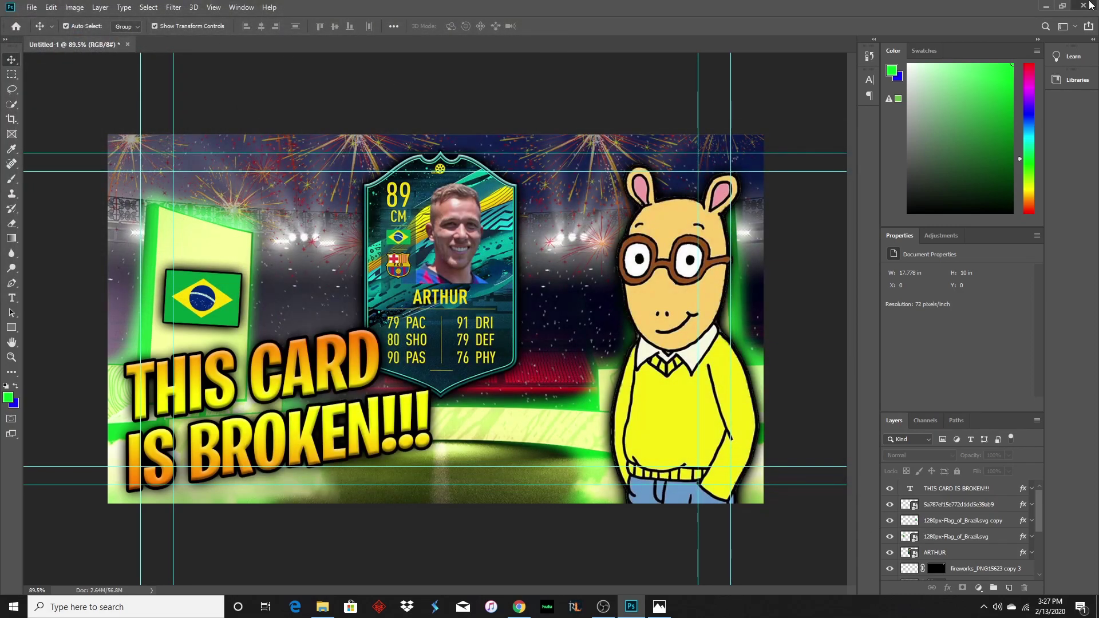
Quit Photoshop, saving the document to the Desktop as a Photoshop file named ARTHUR THUMB with Maximize Compatibility on.
click(1084, 6)
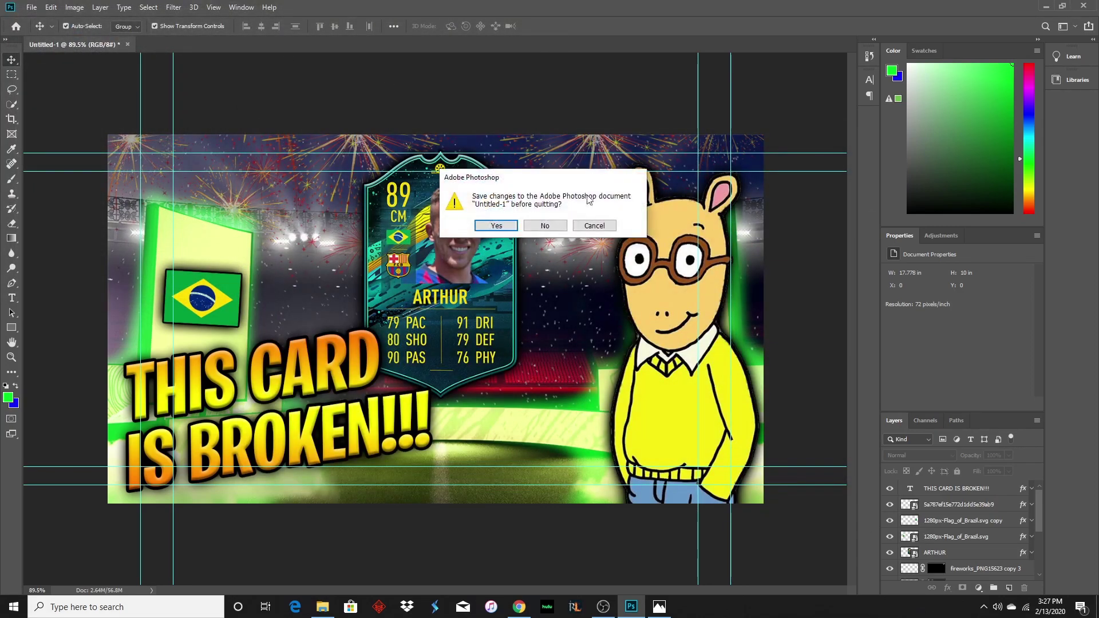
click(496, 226)
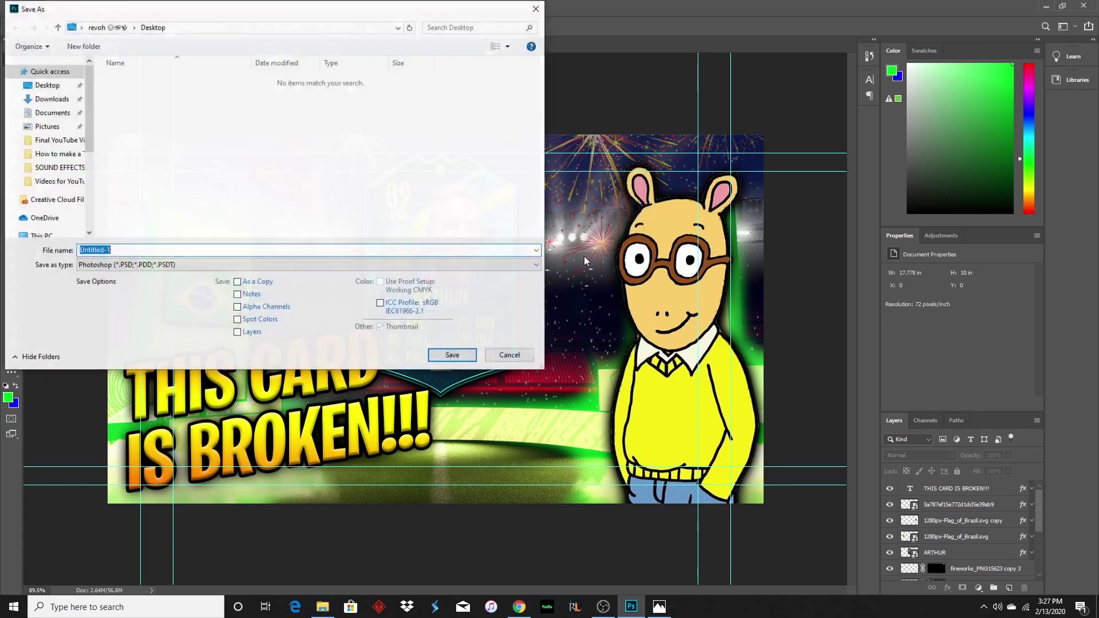
text(SA)
key(BackSpace)
key(BackSpace)
text(ARTHUR THUMB)
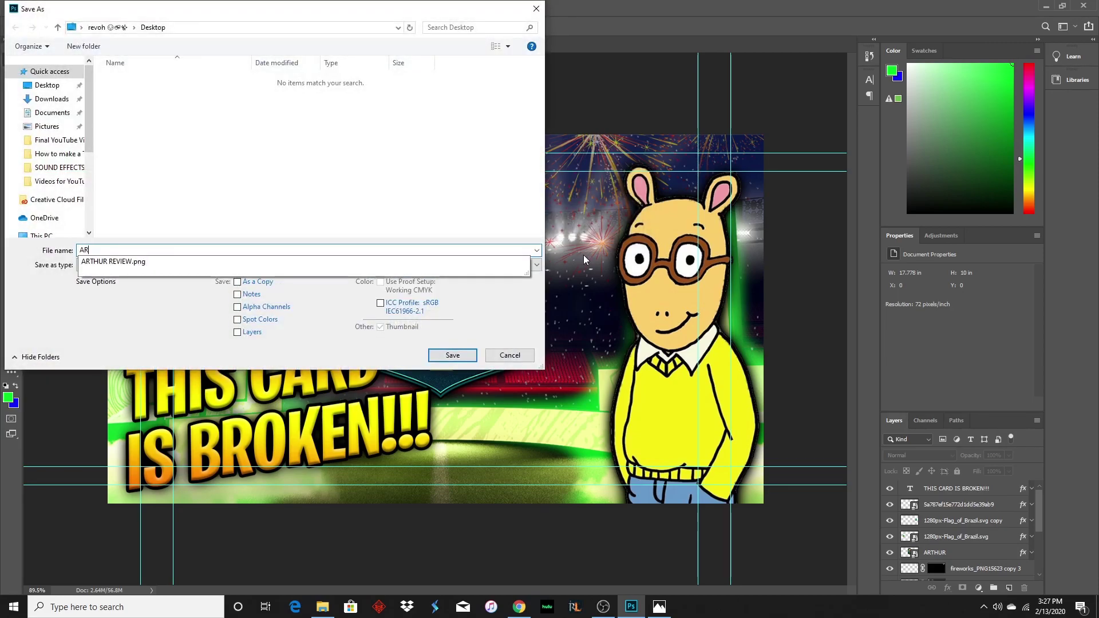
key(Return)
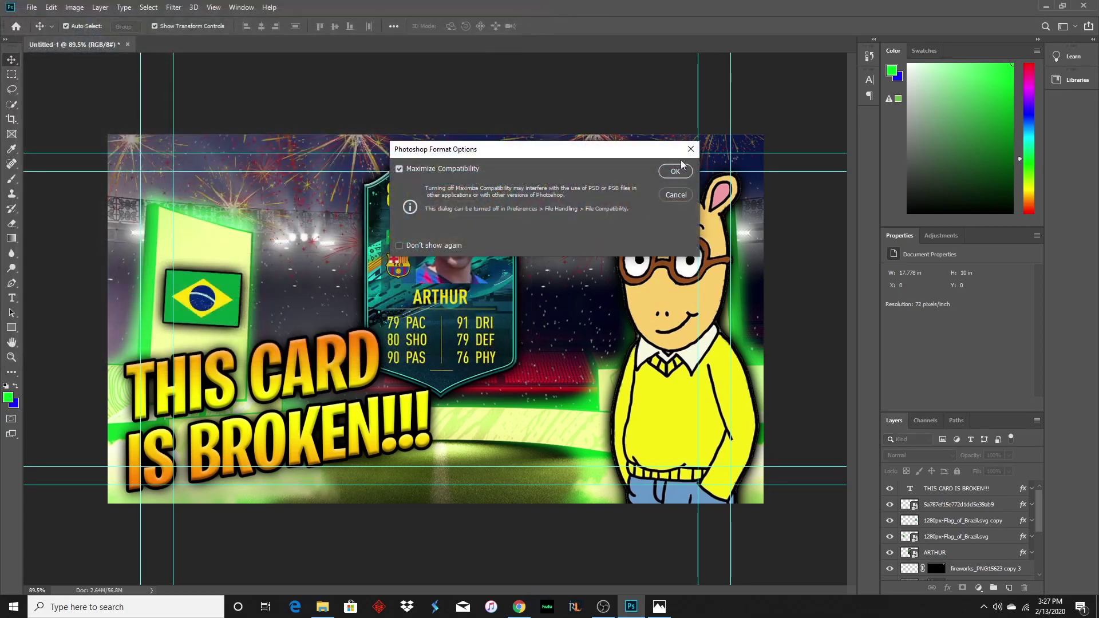
click(675, 171)
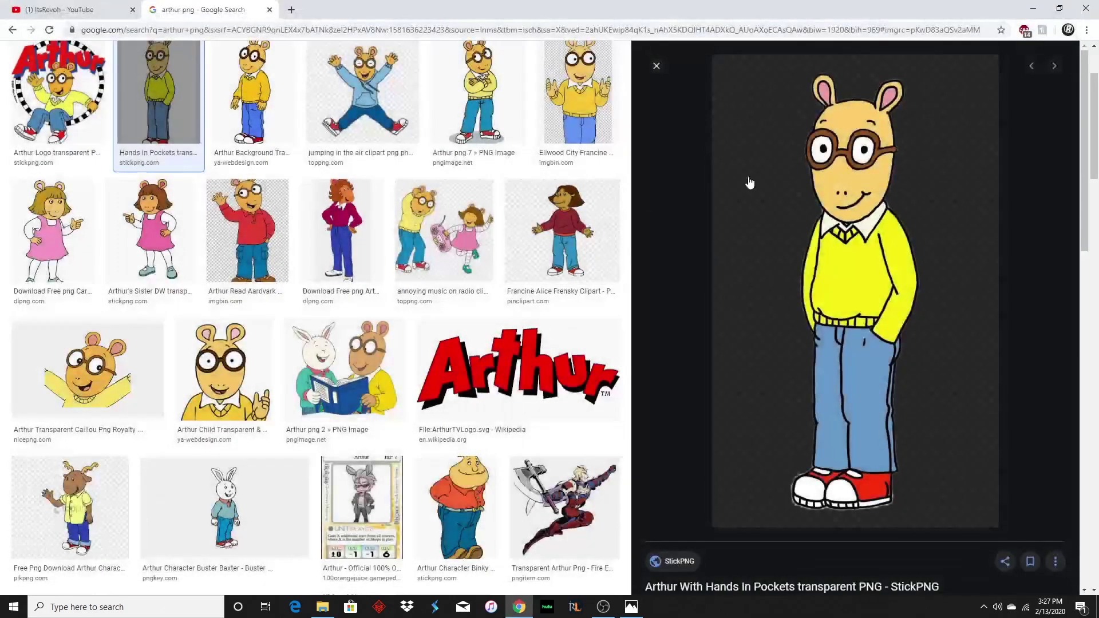
Minimize the browser and photo windows and open the exported ARTHUR REVIEW image from the recent files in File Explorer.
click(1034, 8)
click(631, 52)
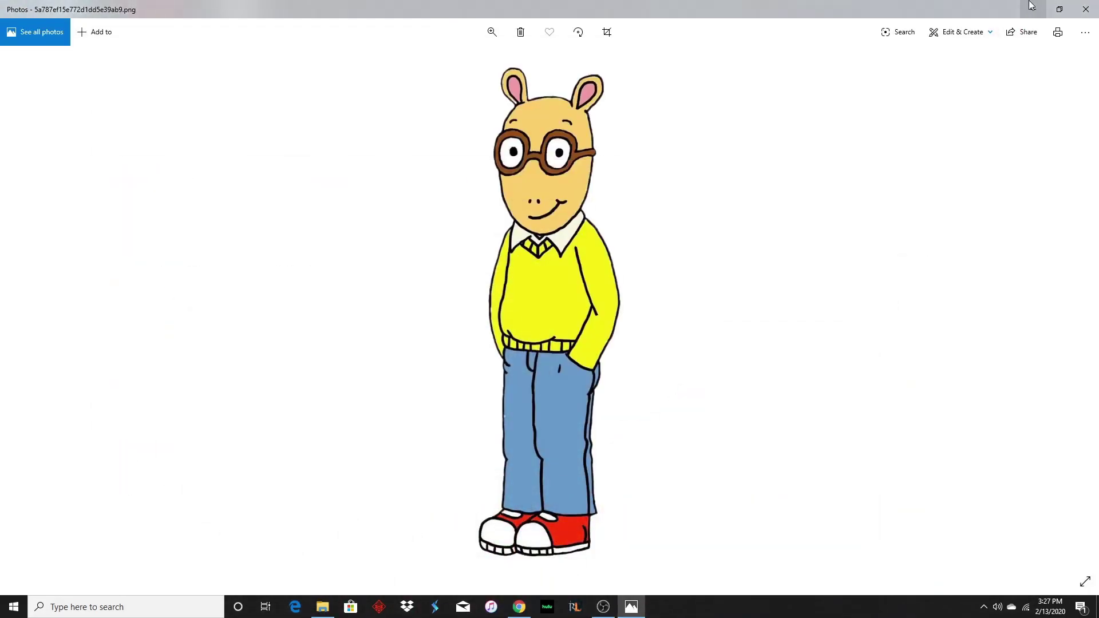
click(1034, 8)
drag(543, 140, 111, 544)
double_click(109, 544)
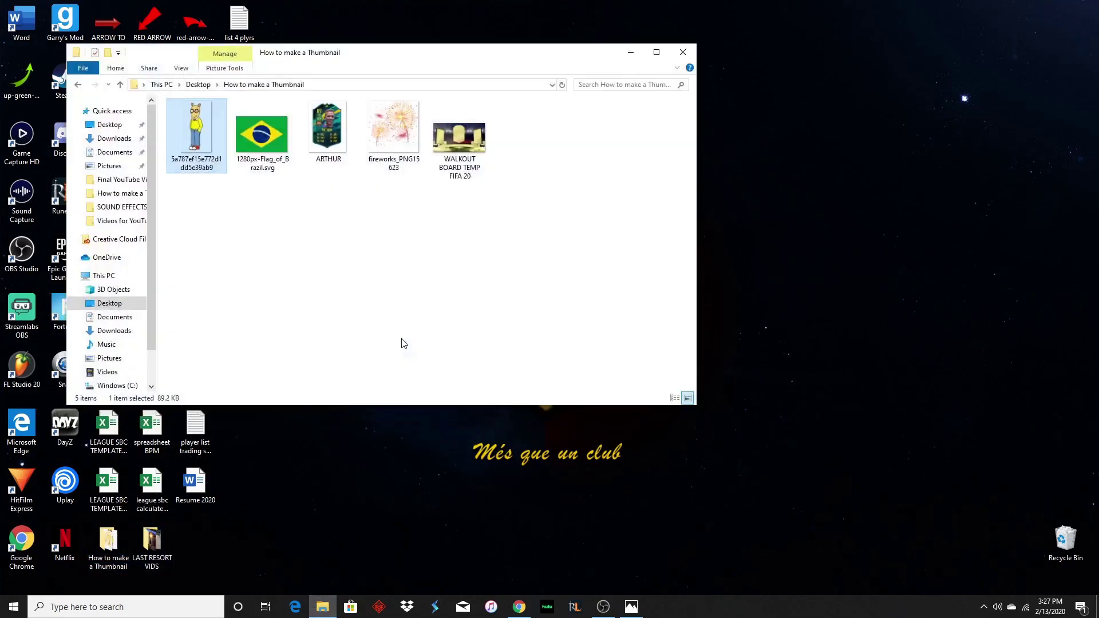
click(90, 112)
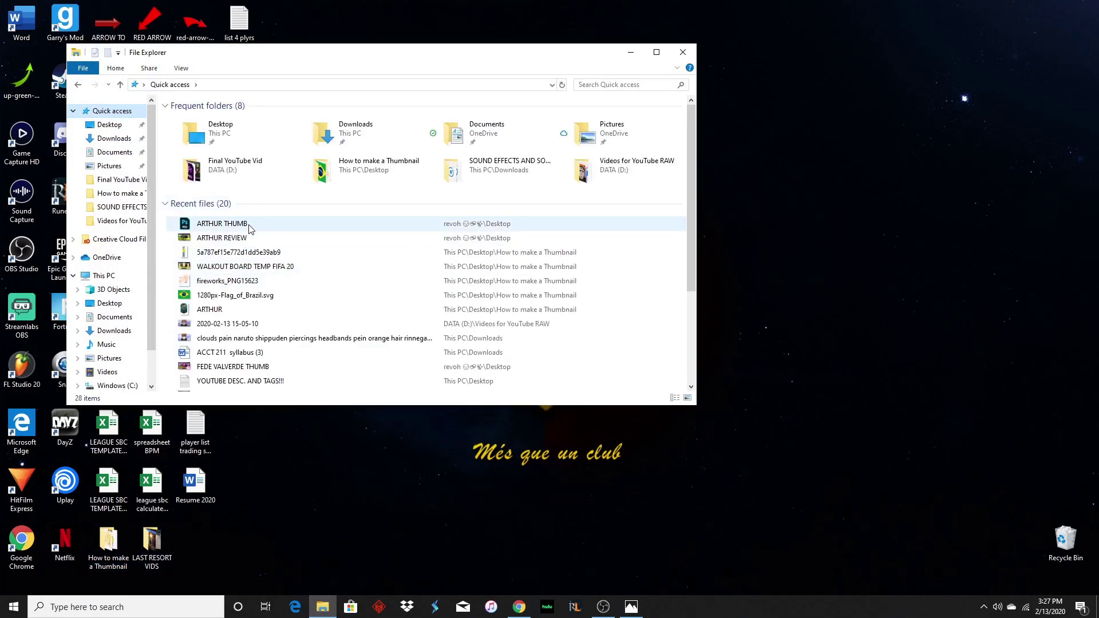
double_click(269, 238)
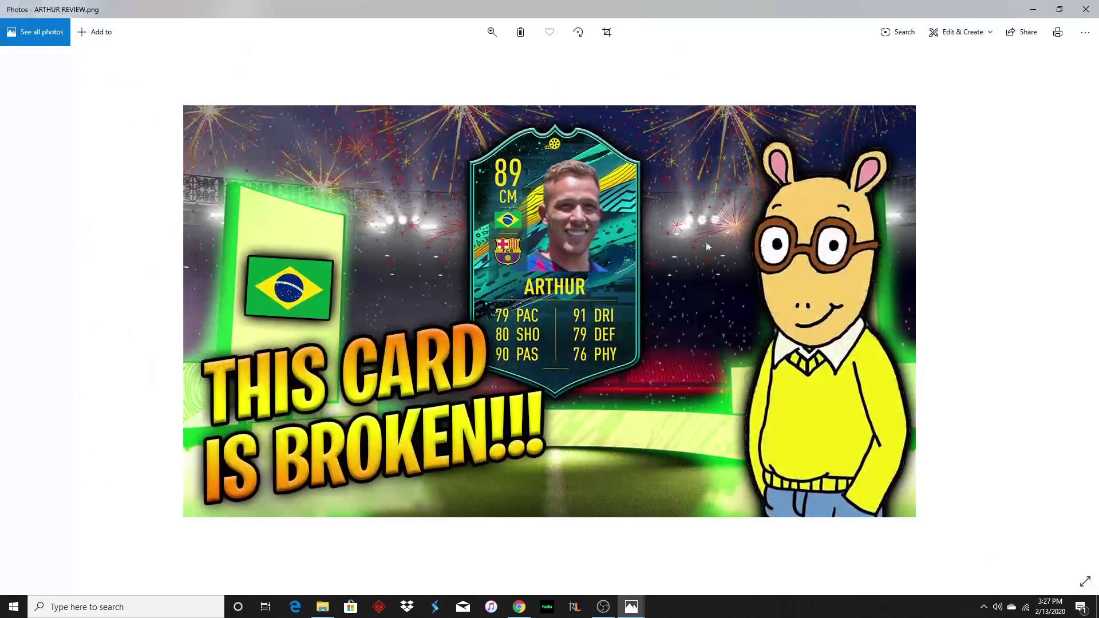